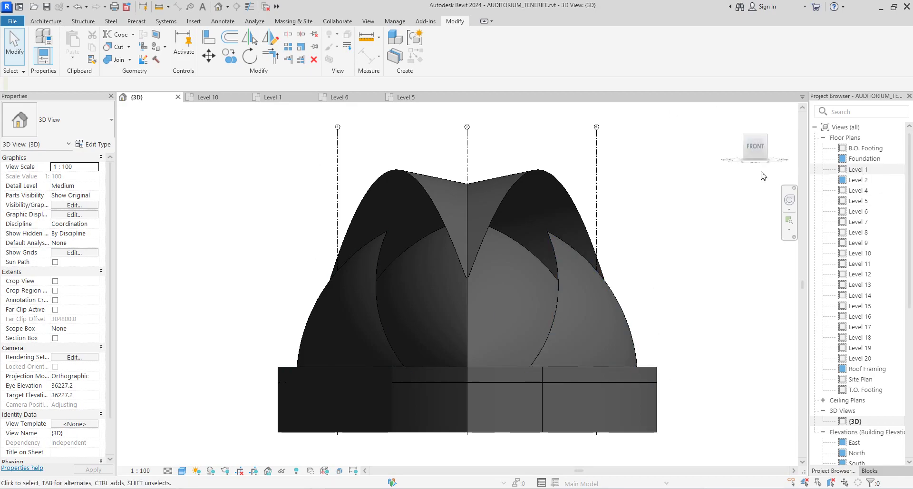
# Select the short front wall on the building's right side in the 3D view and open the East elevation.
pyautogui.moveTo(759, 141)
pyautogui.moveTo(767, 138); pyautogui.dragTo(669, 175)
pyautogui.scroll(-4, 580, 216)
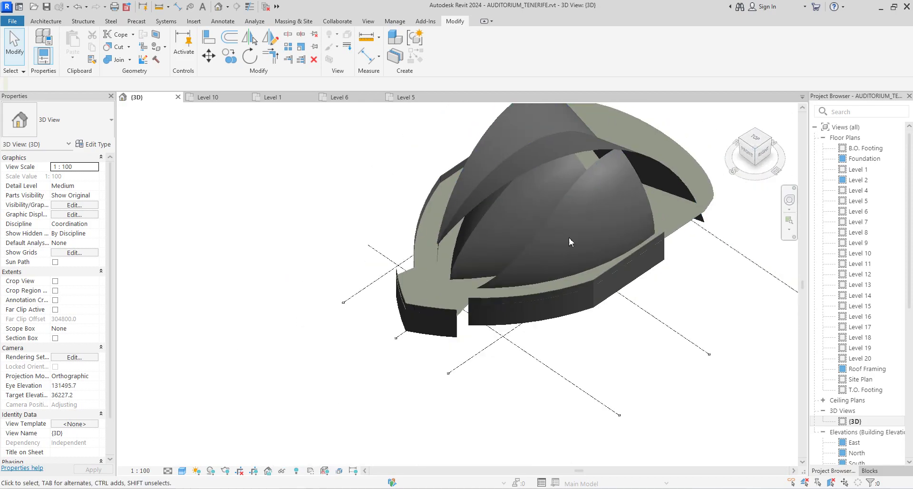
pyautogui.click(755, 151)
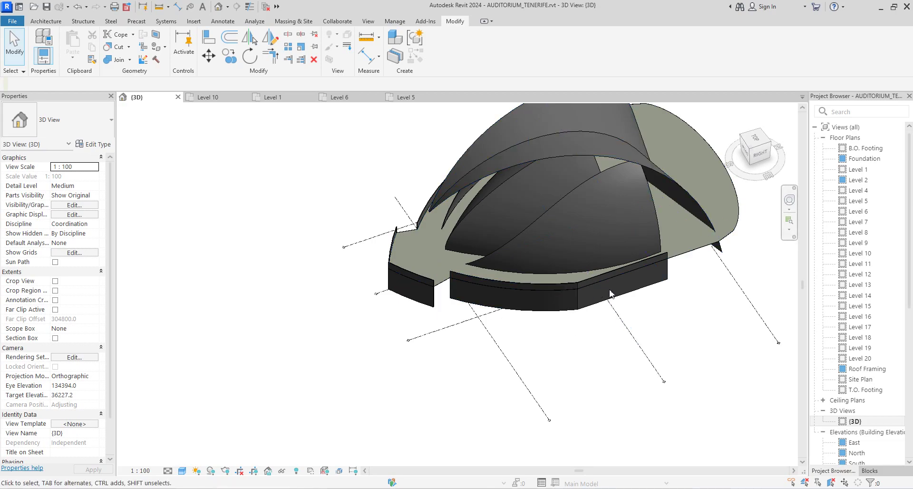
pyautogui.scroll(3, 404, 278)
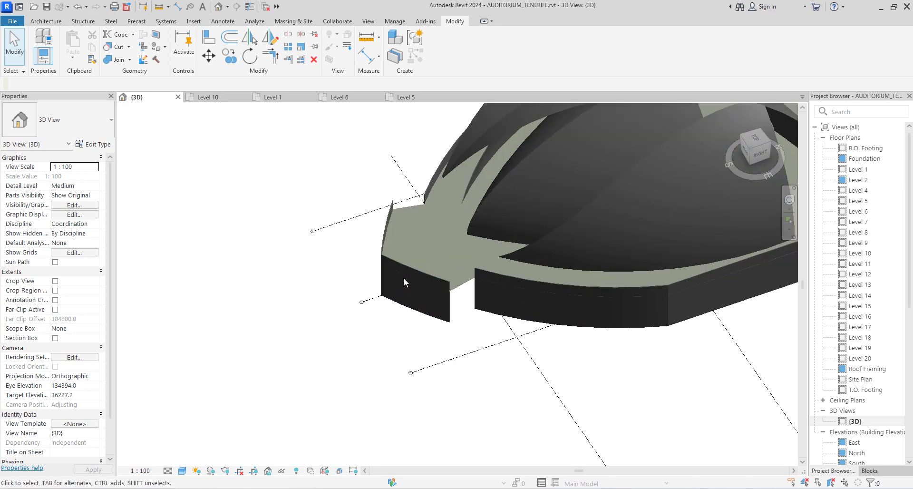
pyautogui.click(403, 269)
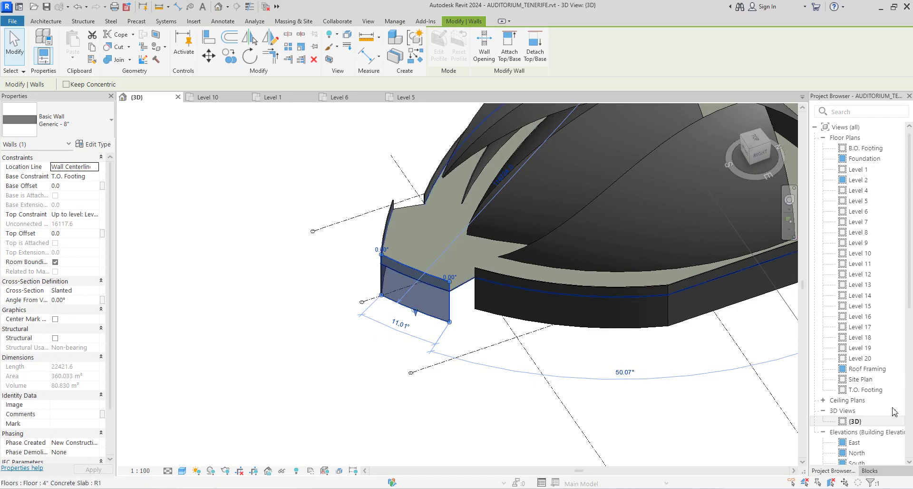
pyautogui.scroll(-2, 854, 430)
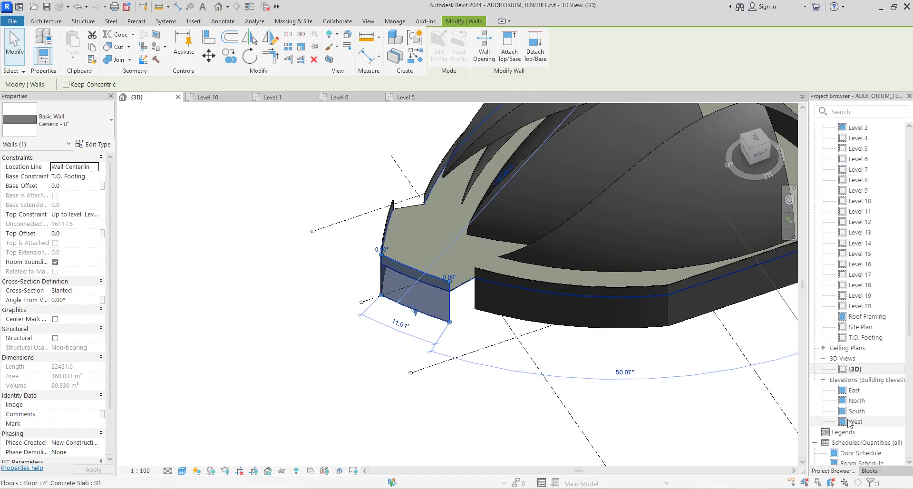
pyautogui.doubleClick(858, 412)
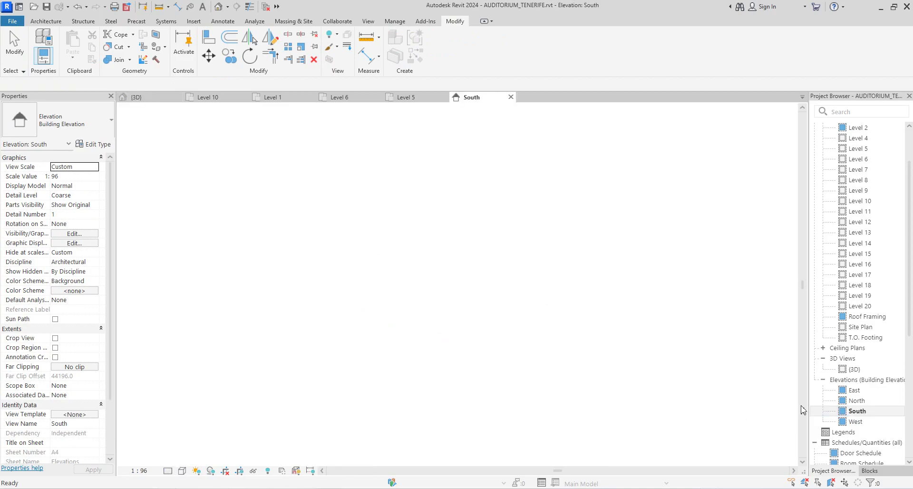
pyautogui.doubleClick(855, 390)
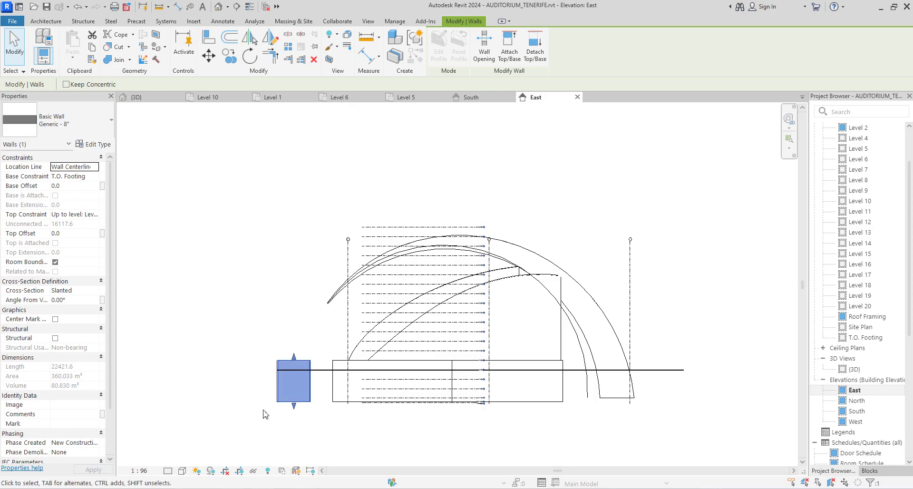
# Try changing the short front wall's cross-section to Vertical and to Tapered.
pyautogui.click(246, 258)
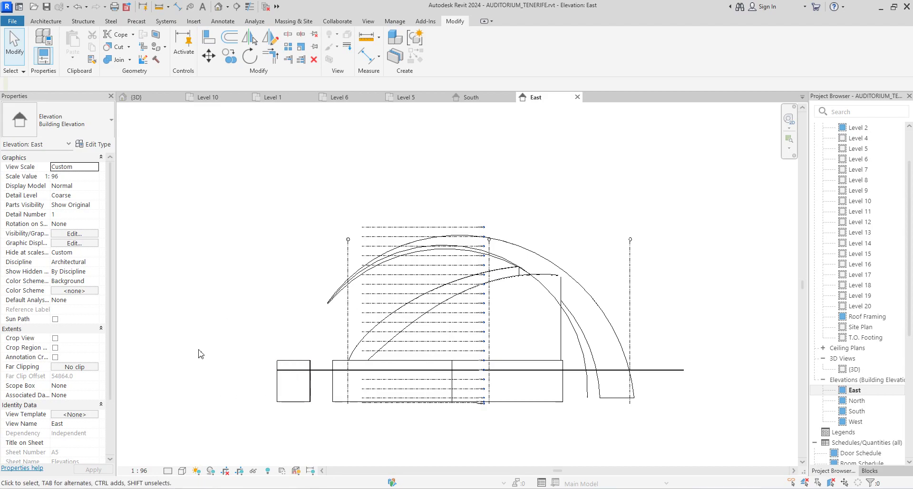
pyautogui.click(205, 314)
pyautogui.click(292, 363)
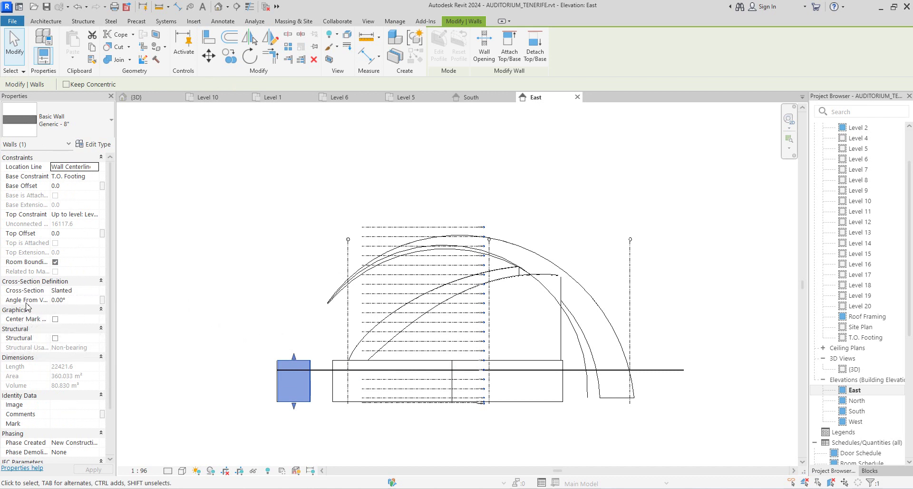
pyautogui.click(99, 291)
pyautogui.click(63, 301)
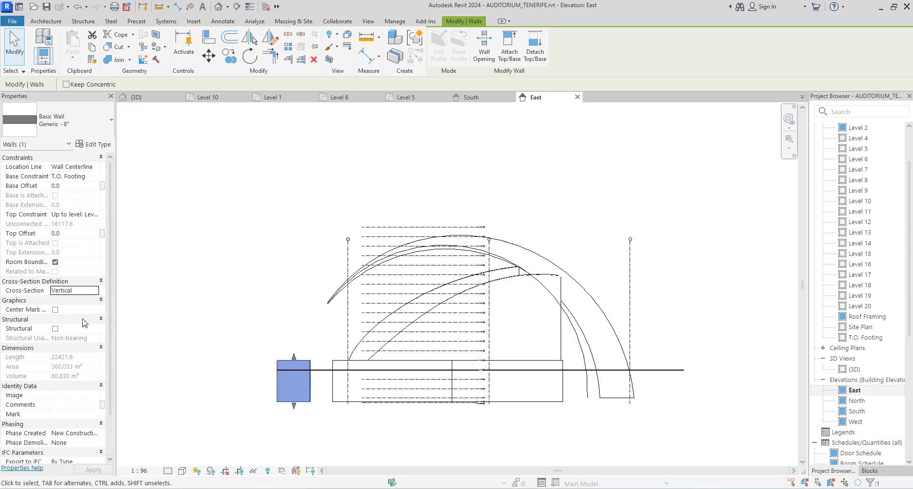
pyautogui.click(94, 292)
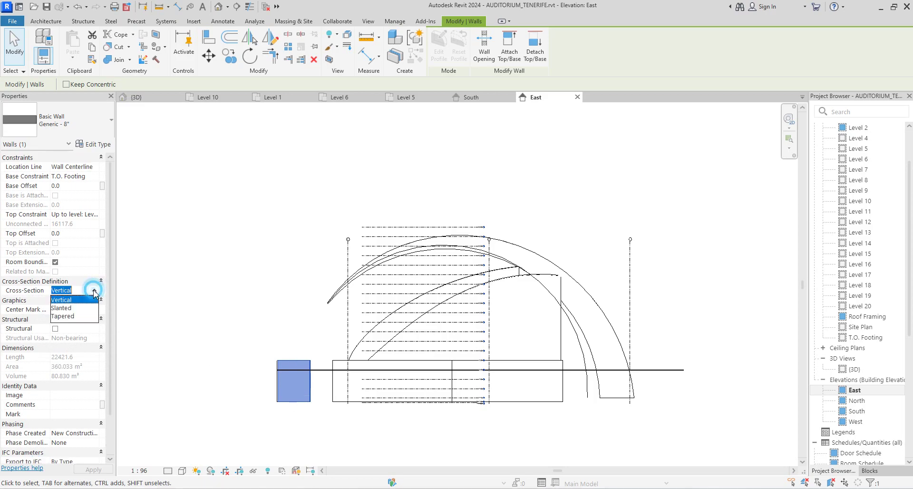
pyautogui.click(70, 316)
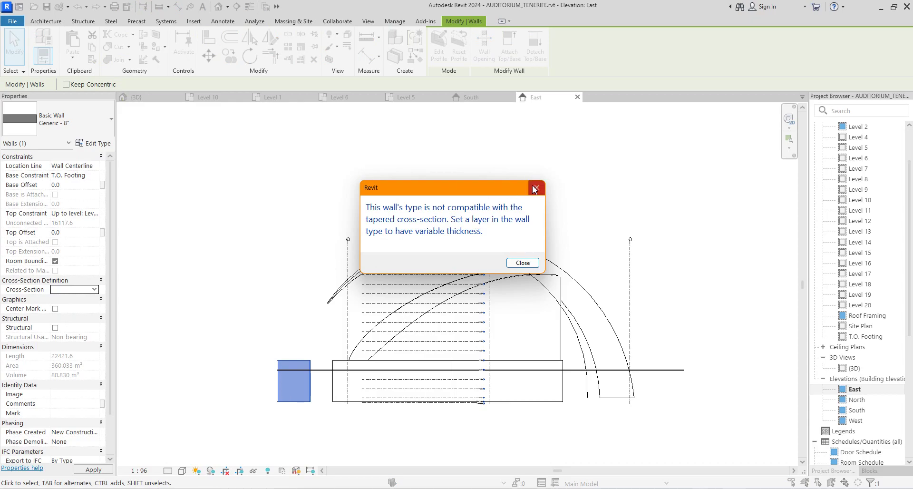
pyautogui.click(522, 262)
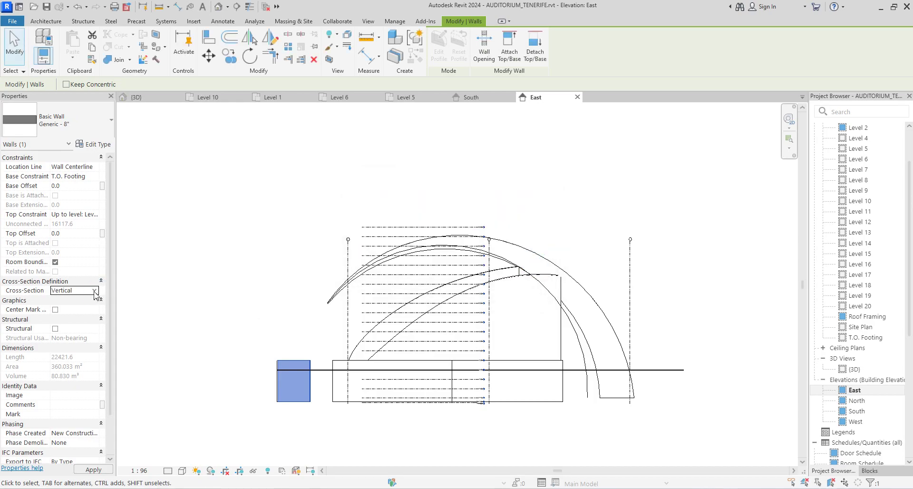
# Set the short front wall's cross-section to Slanted with an angle of 15° from vertical.
pyautogui.click(95, 292)
pyautogui.click(62, 309)
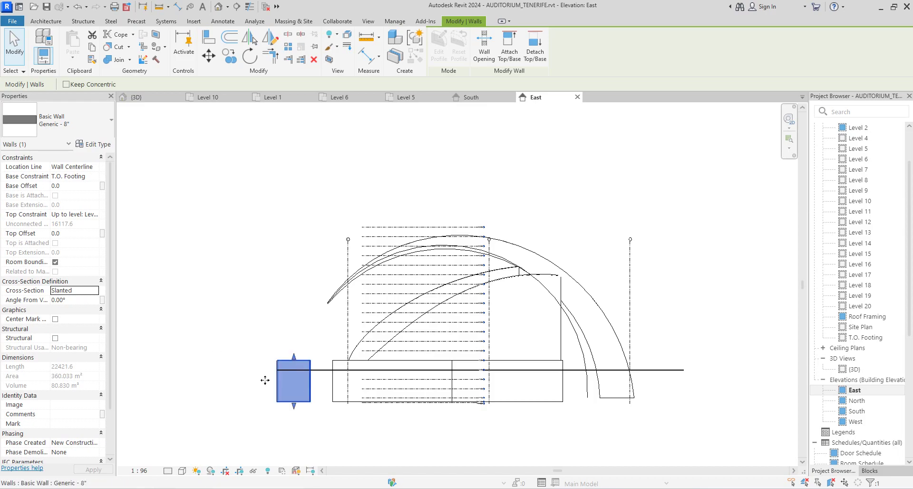
pyautogui.click(75, 301)
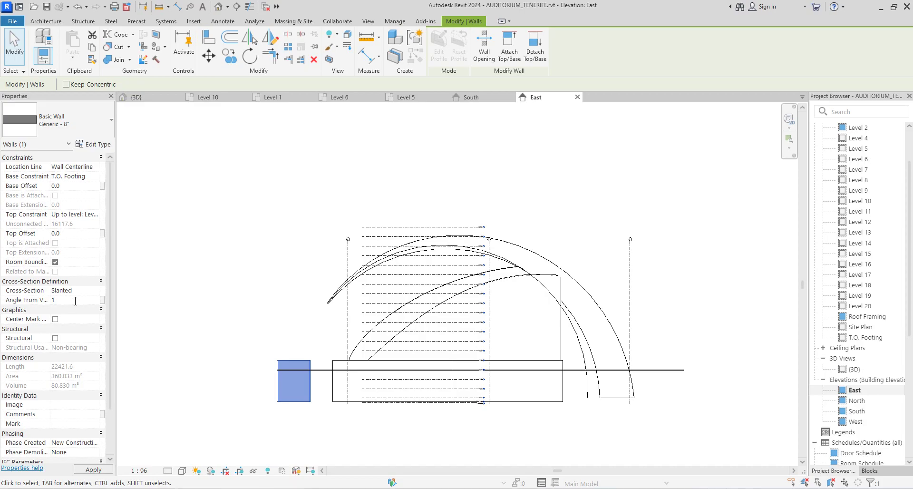
pyautogui.press('Return')
pyautogui.click(233, 316)
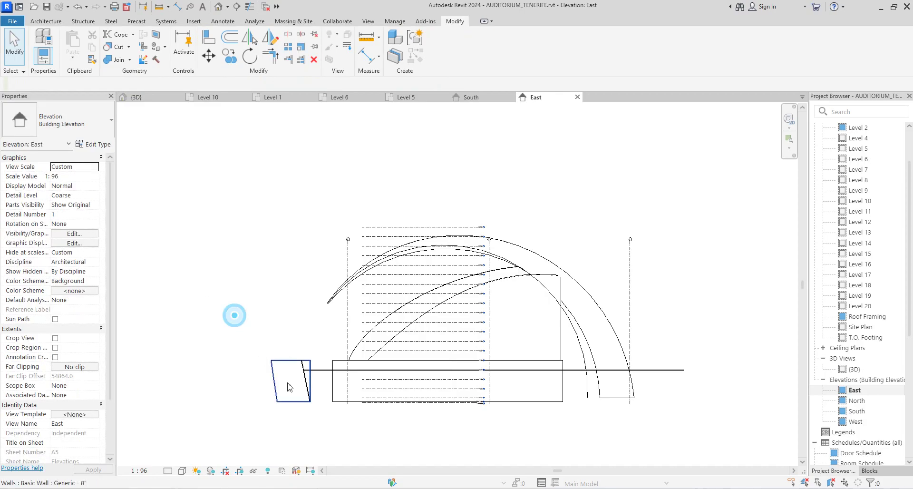
# Return to the 3D view and examine the slanted front wall from the front and the left-front corner.
pyautogui.scroll(2, 309, 374)
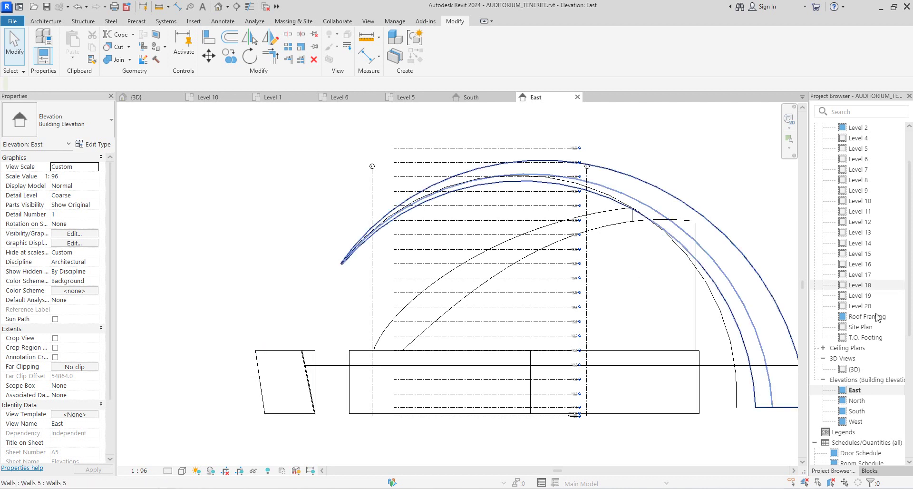
pyautogui.doubleClick(854, 369)
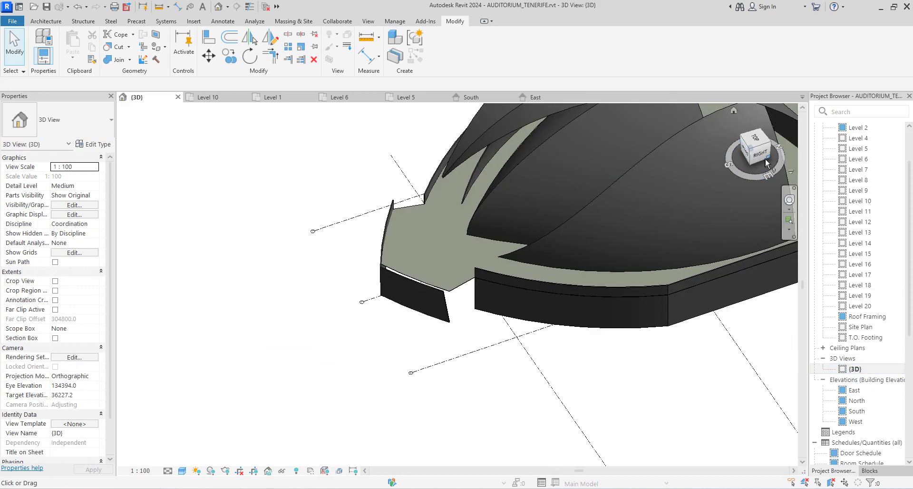
pyautogui.click(745, 153)
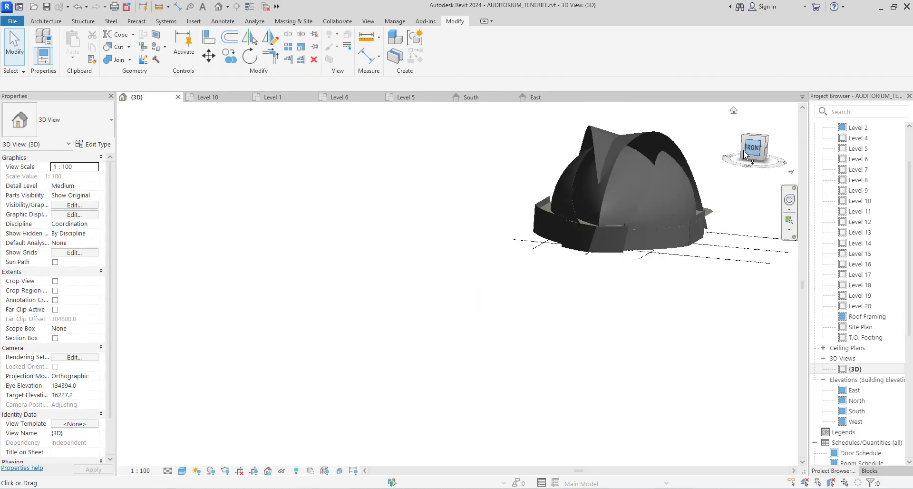
pyautogui.scroll(2, 435, 327)
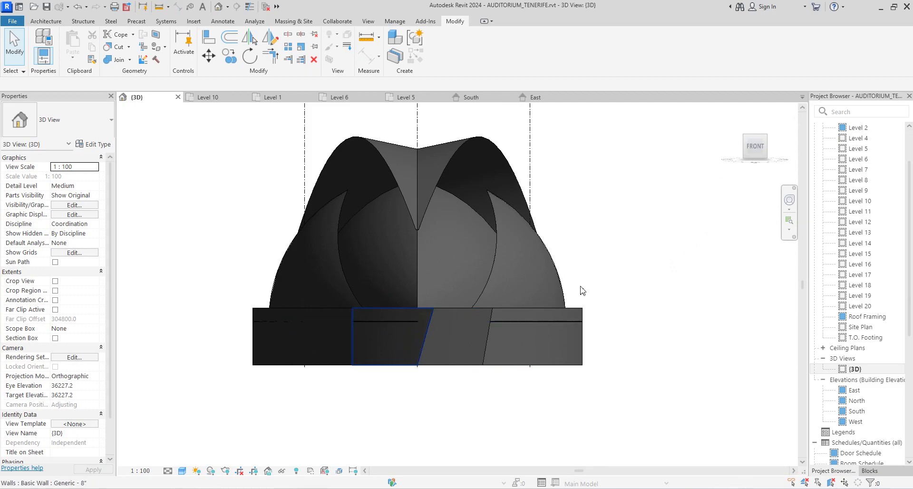
pyautogui.moveTo(745, 139)
pyautogui.mouseDown()
pyautogui.moveTo(149, 171)
pyautogui.moveTo(613, 173)
pyautogui.moveTo(138, 159)
pyautogui.moveTo(196, 214)
pyautogui.moveTo(193, 196)
pyautogui.mouseUp()
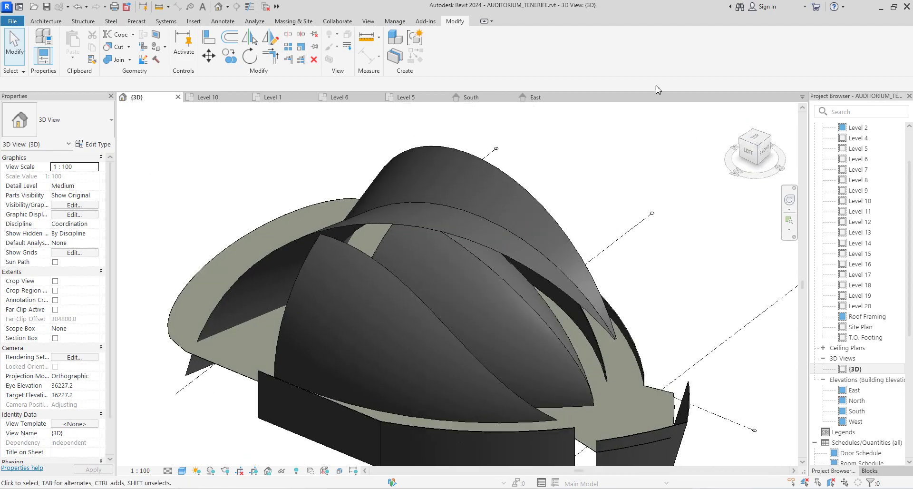
pyautogui.scroll(-1, 633, 120)
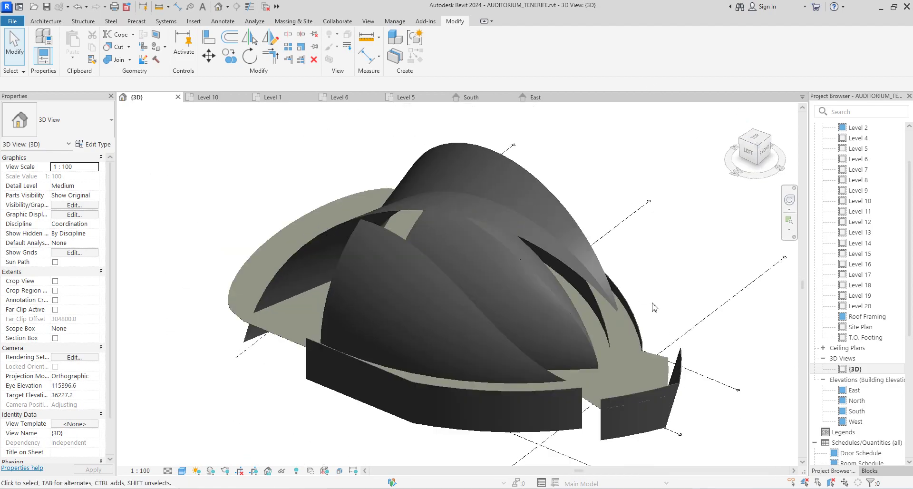
# Switch the slanted front wall to Vertical and back to Slanted, re-entering 15° as its angle from vertical.
pyautogui.click(677, 388)
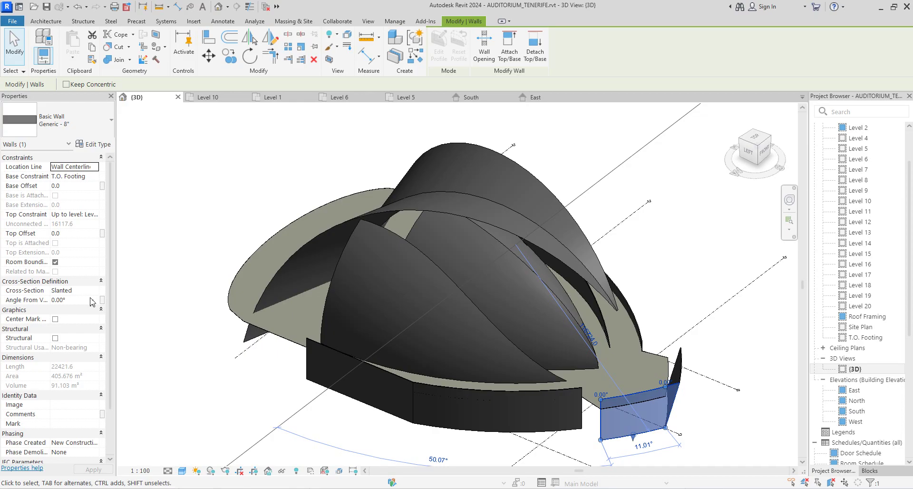
pyautogui.click(681, 350)
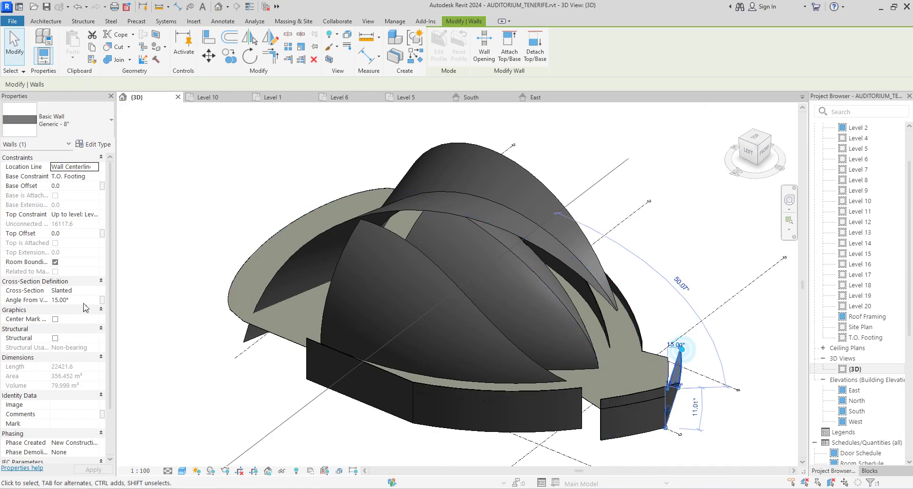
pyautogui.click(98, 292)
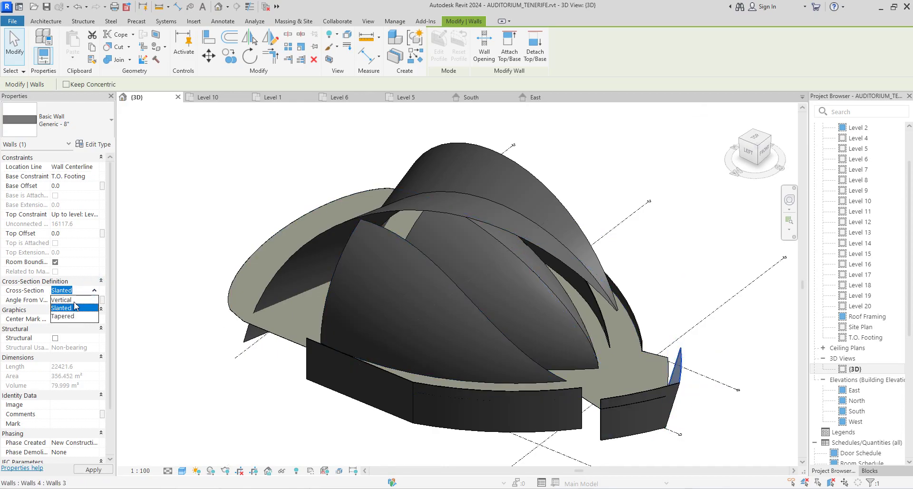
pyautogui.click(65, 300)
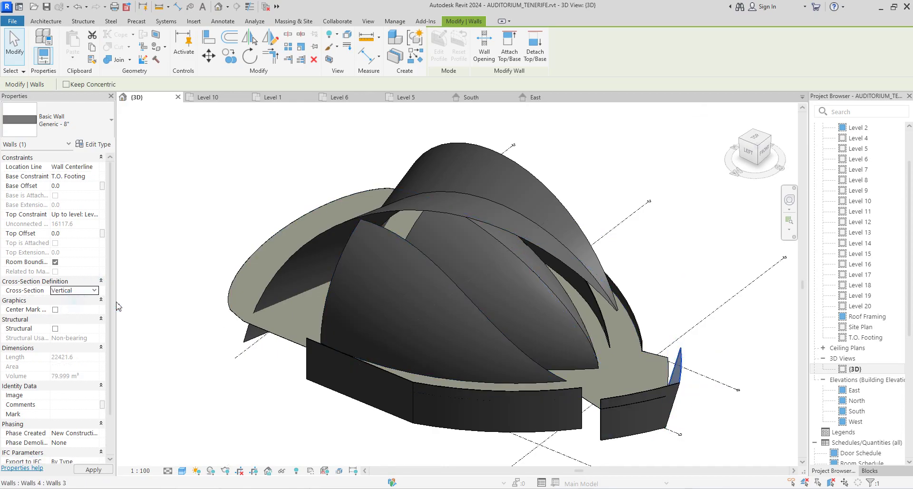
pyautogui.click(94, 292)
pyautogui.click(73, 305)
pyautogui.click(73, 303)
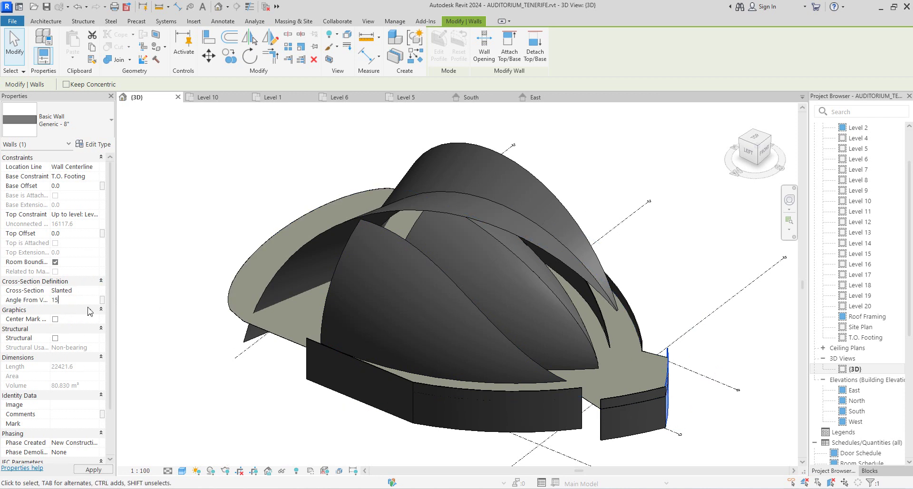
pyautogui.press('Return')
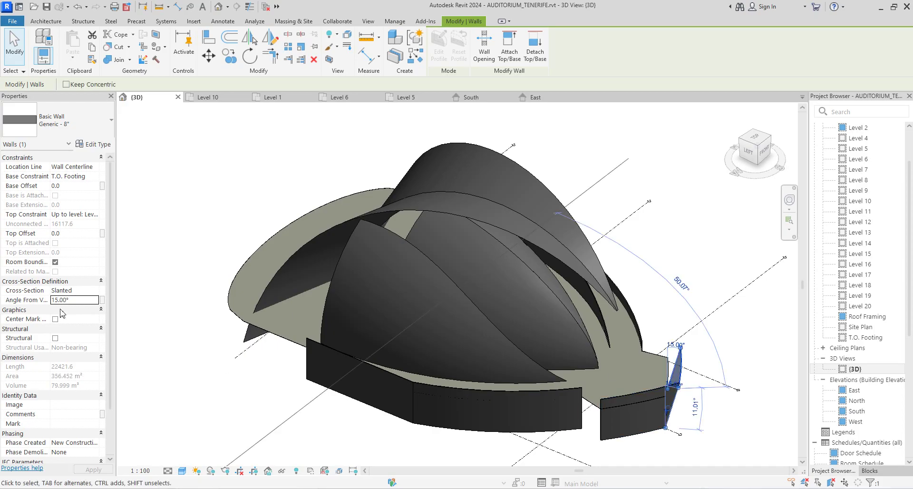
pyautogui.click(292, 447)
# Set the angle from vertical of the adjoining short front wall on the left side to -15°.
pyautogui.scroll(3, 674, 399)
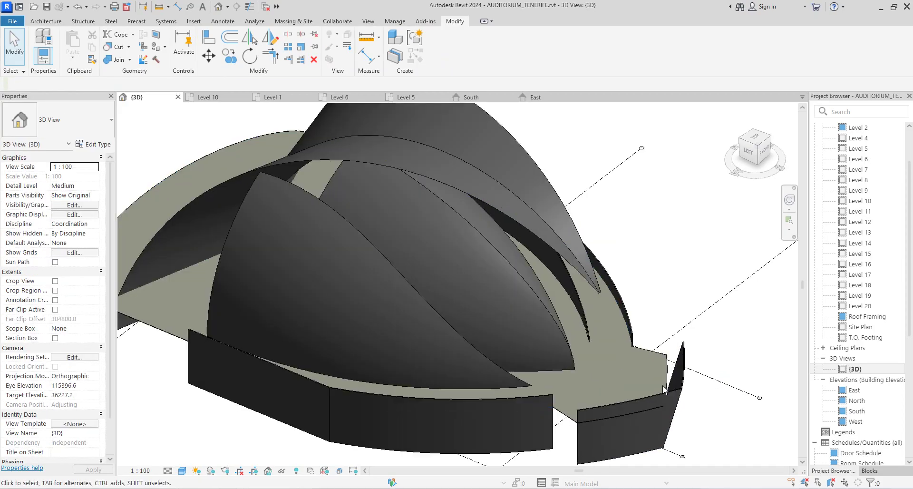
pyautogui.click(673, 397)
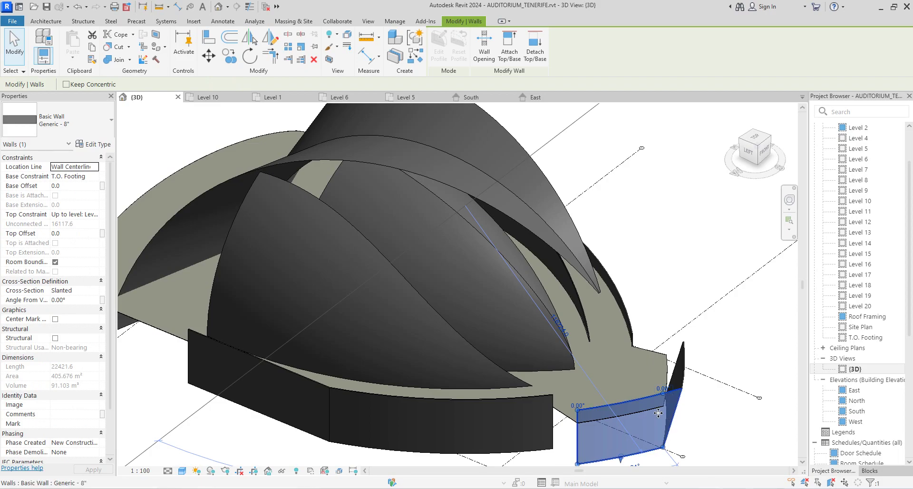
pyautogui.click(76, 301)
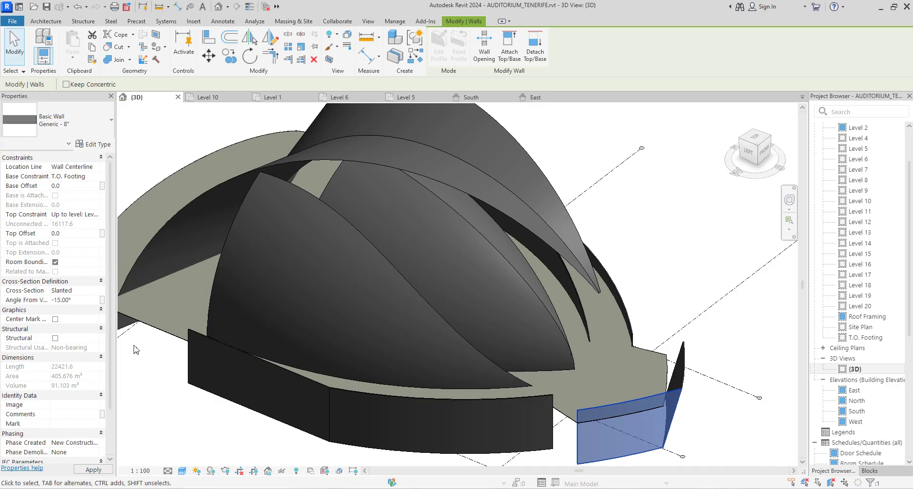
pyautogui.click(688, 417)
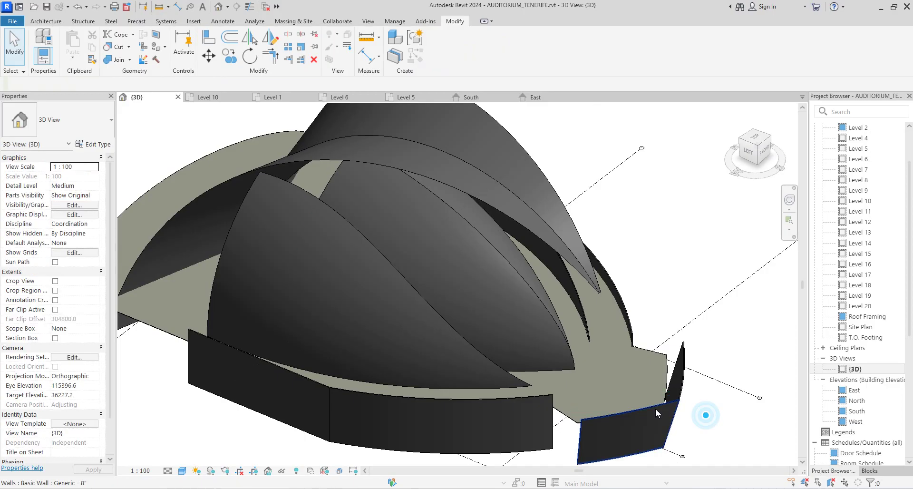
# Examine both slanted front walls in the whole 3D model and in the South elevation.
pyautogui.scroll(-4, 688, 417)
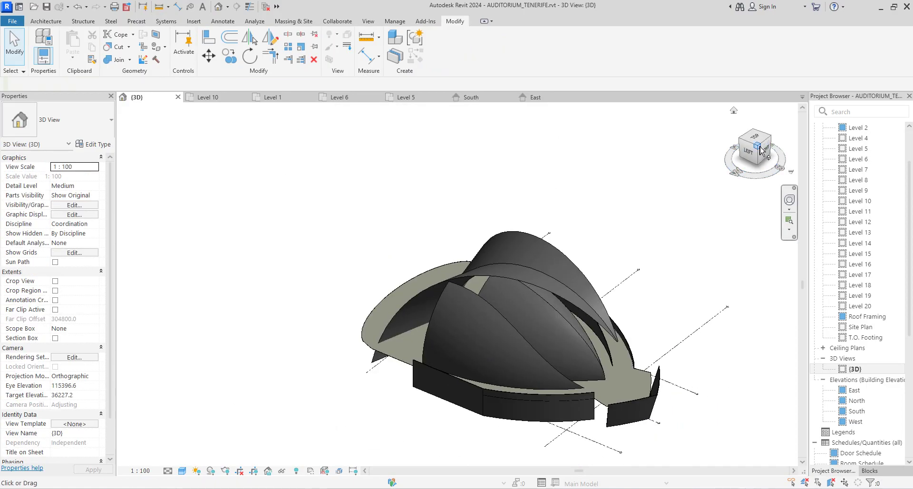
pyautogui.click(760, 147)
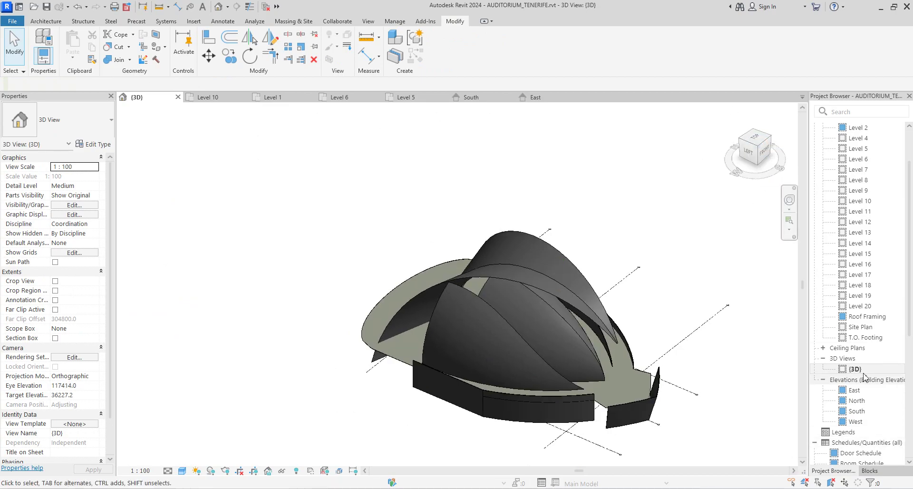
pyautogui.doubleClick(857, 411)
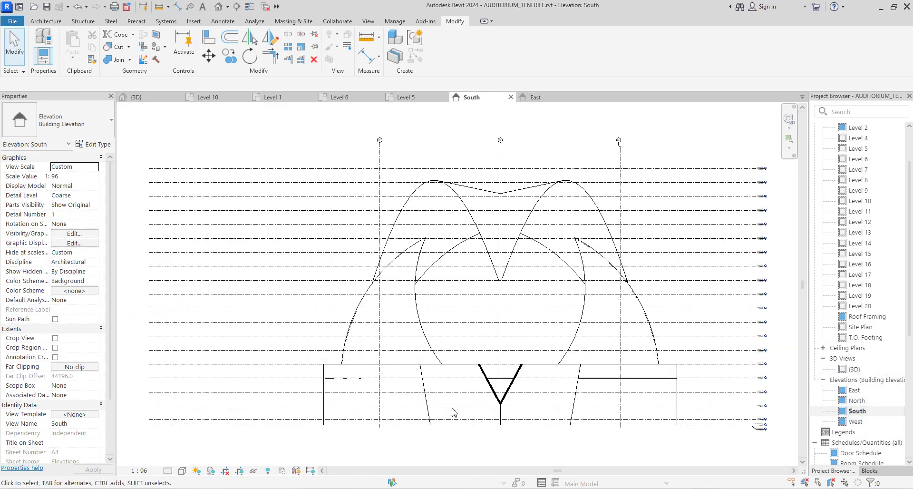
# Examine the slanted front walls in the West elevation, the 3D view and the East elevation.
pyautogui.doubleClick(856, 422)
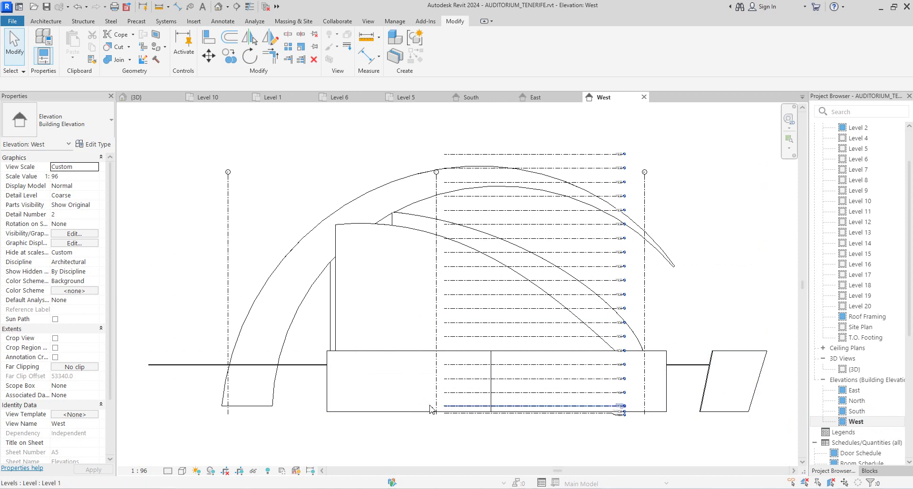
pyautogui.click(573, 228)
pyautogui.click(735, 237)
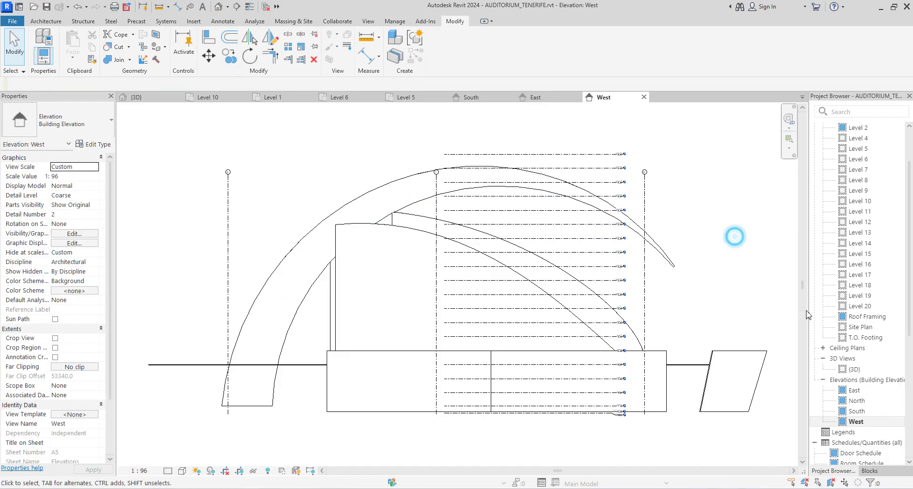
pyautogui.click(853, 369)
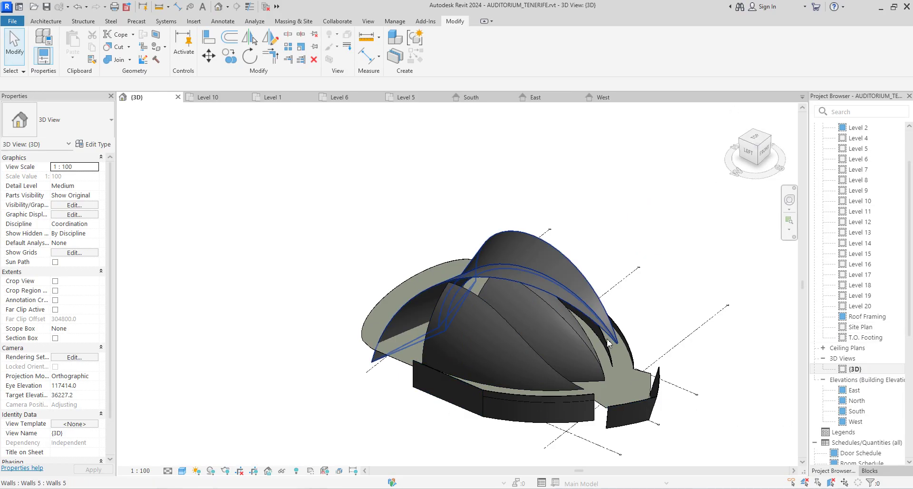
pyautogui.doubleClick(855, 391)
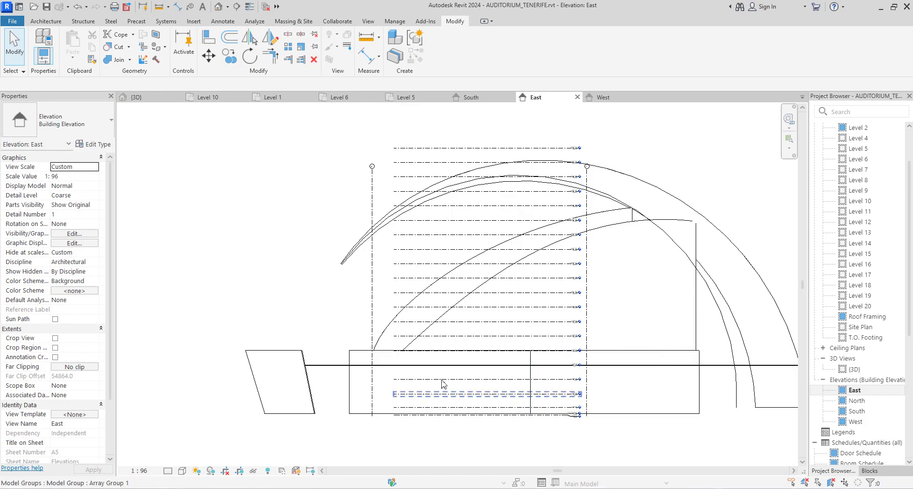
pyautogui.scroll(-2, 286, 333)
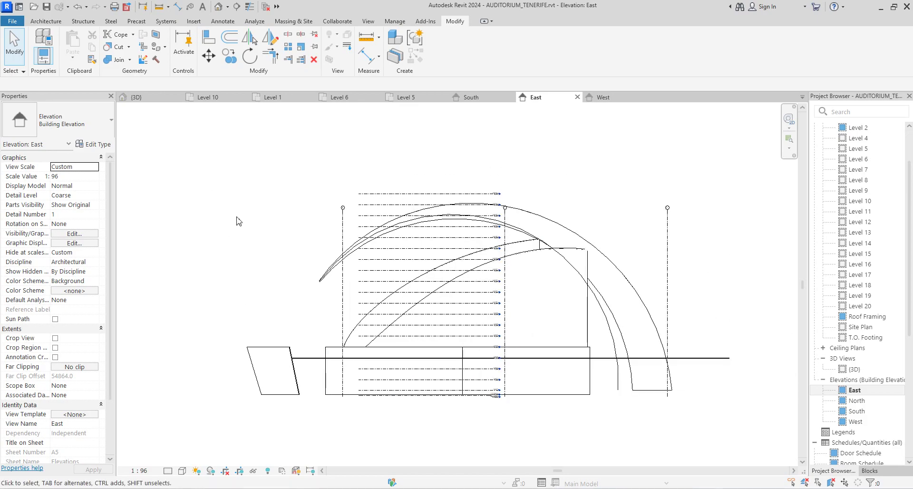
pyautogui.scroll(3, 506, 223)
pyautogui.click(501, 224)
pyautogui.scroll(-3, 501, 223)
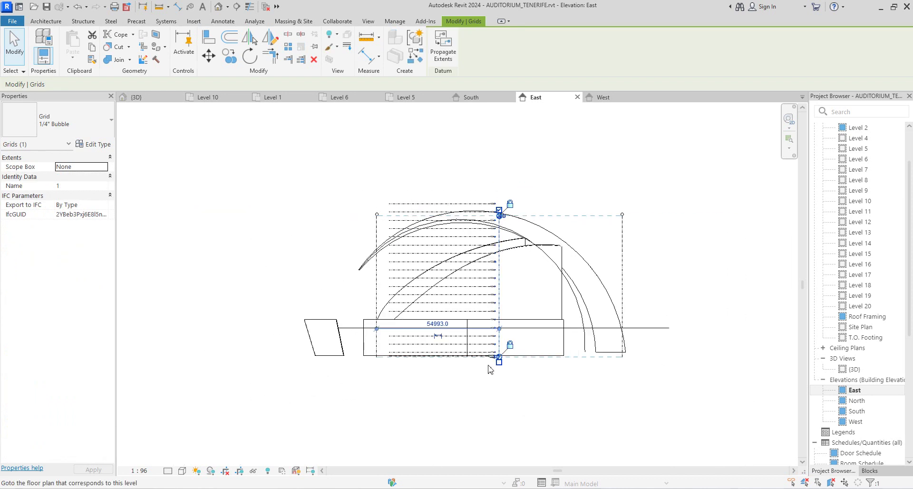
pyautogui.scroll(1, 499, 375)
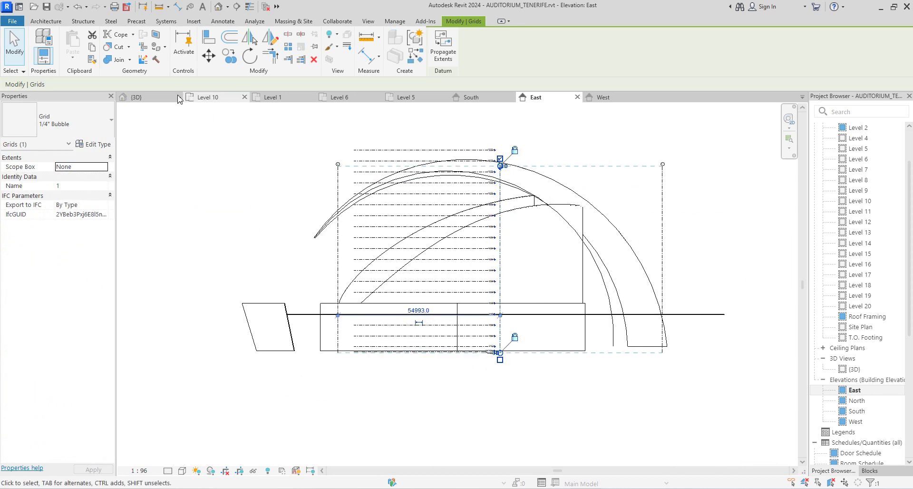
# Create an in-place model component in the Walls category, keeping the suggested name.
pyautogui.click(46, 24)
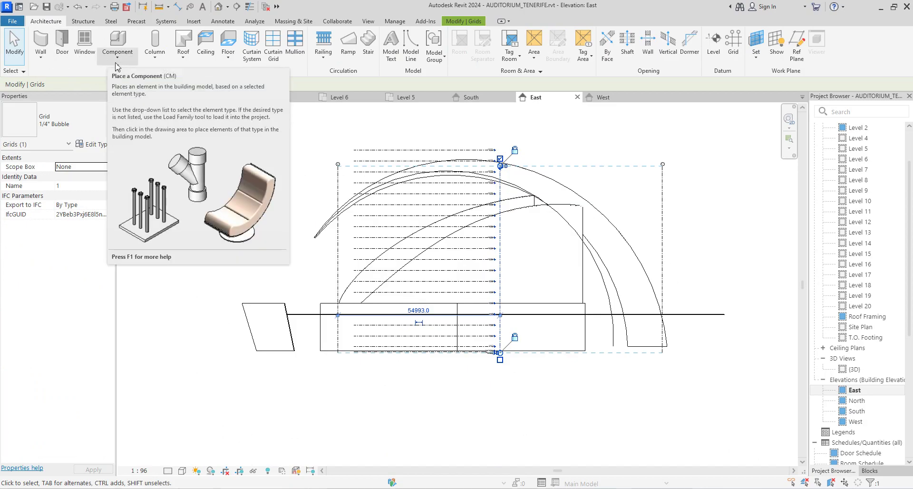
pyautogui.click(117, 58)
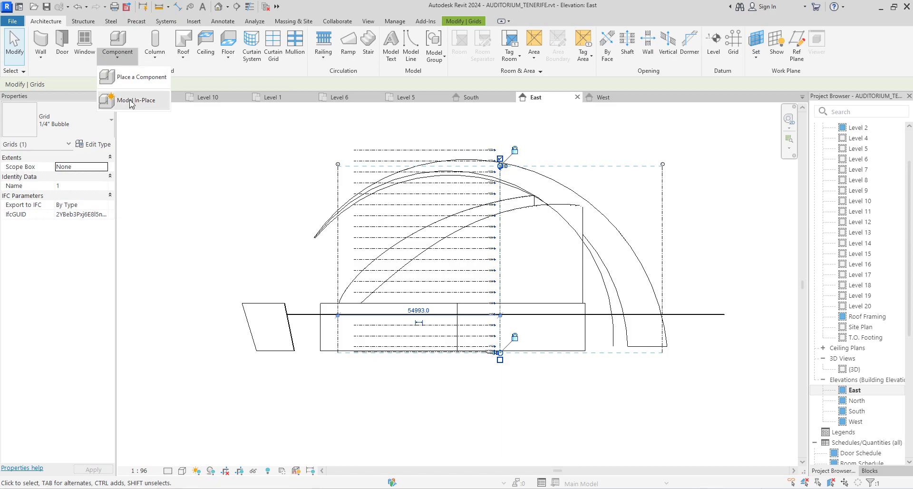
pyautogui.click(125, 100)
pyautogui.scroll(-10, 266, 204)
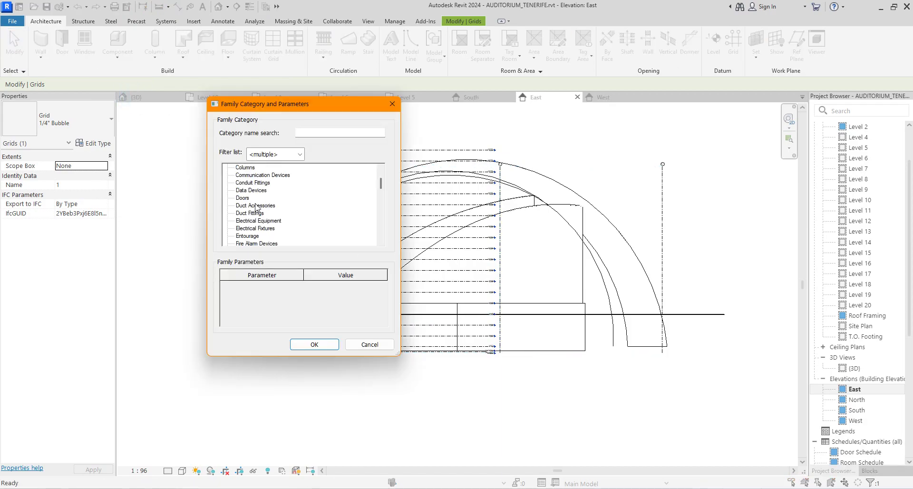
pyautogui.scroll(-8, 253, 226)
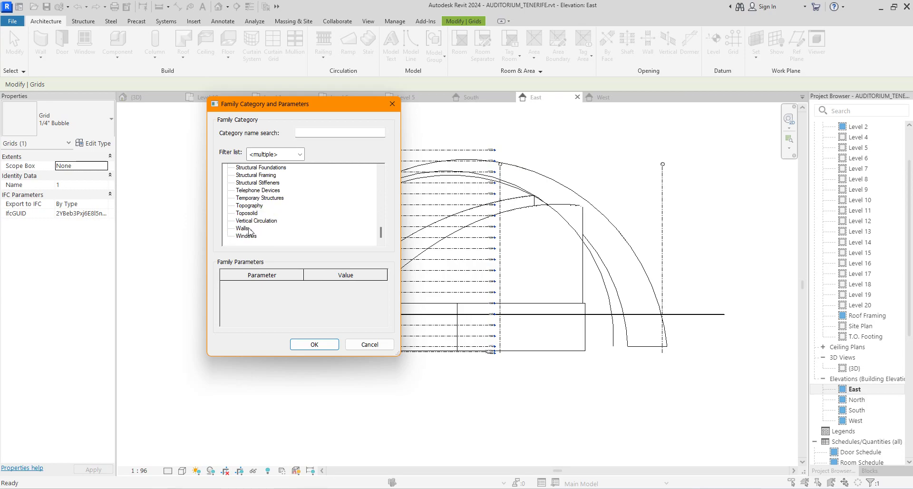
pyautogui.click(315, 345)
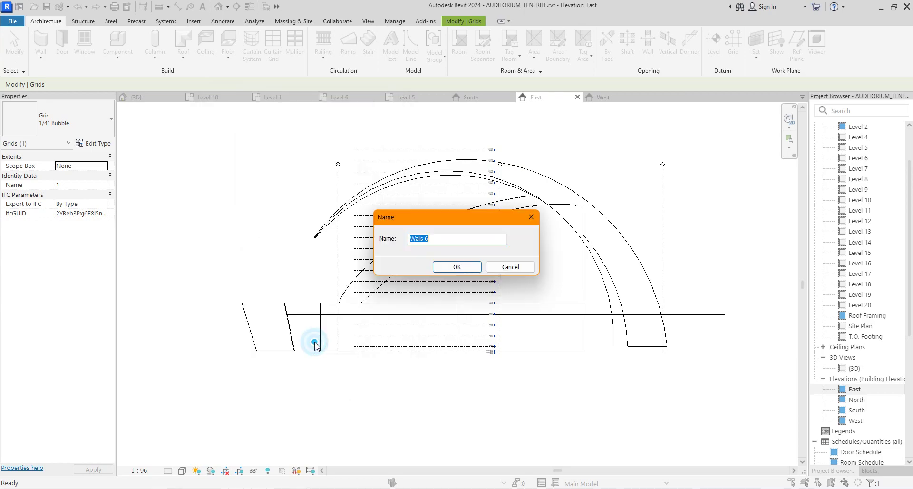
pyautogui.click(459, 268)
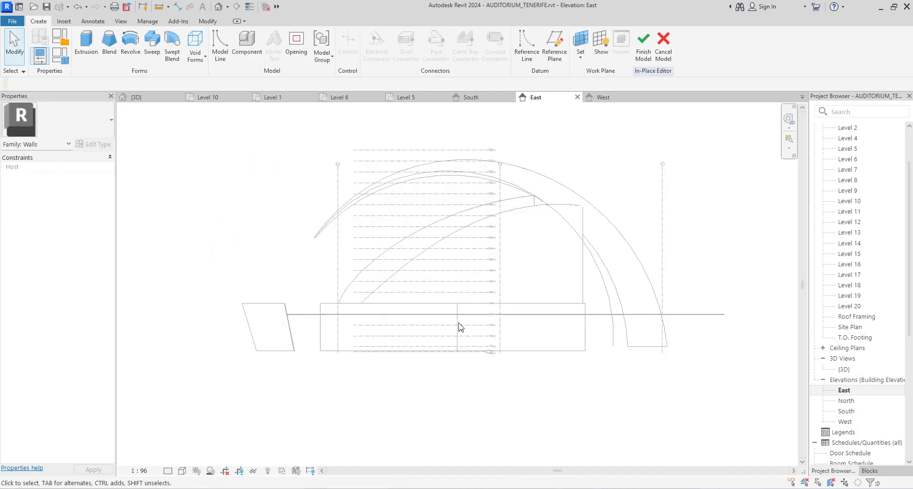
# Start an extrusion sketch on the face of the long base wall in the East elevation, using the Start-End-Radius Arc tool.
pyautogui.click(84, 50)
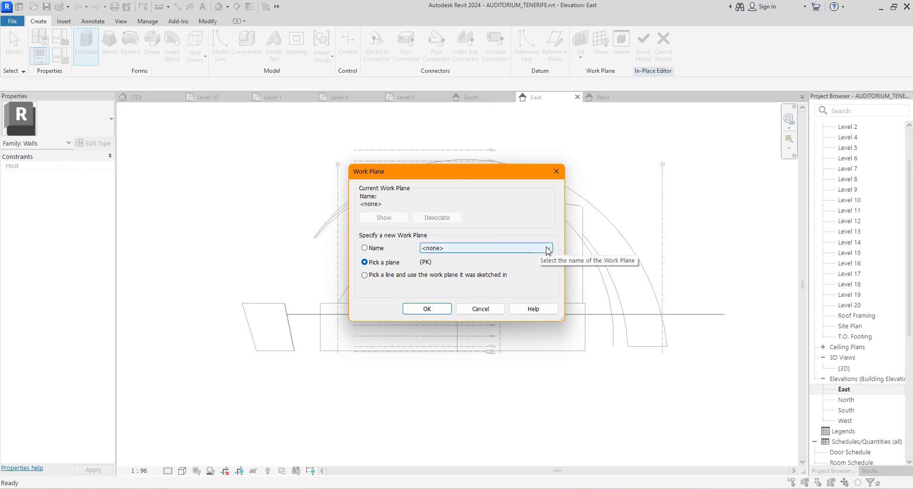
pyautogui.click(427, 309)
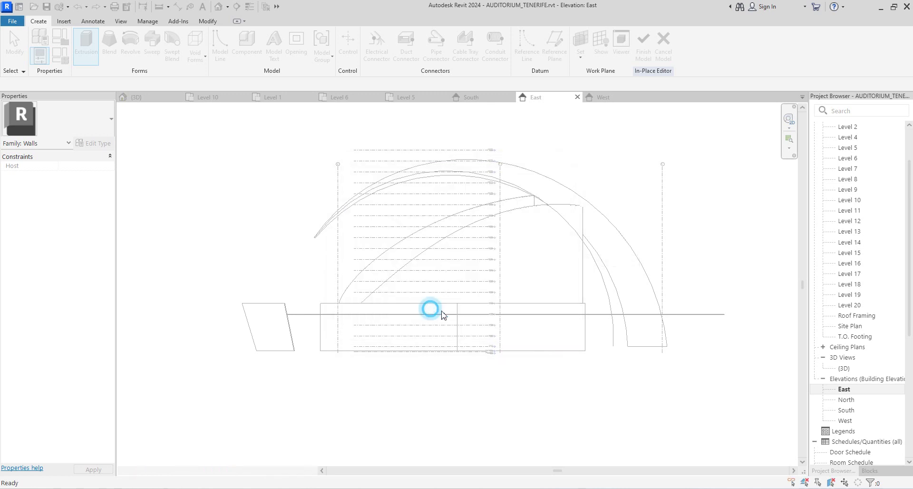
pyautogui.click(554, 305)
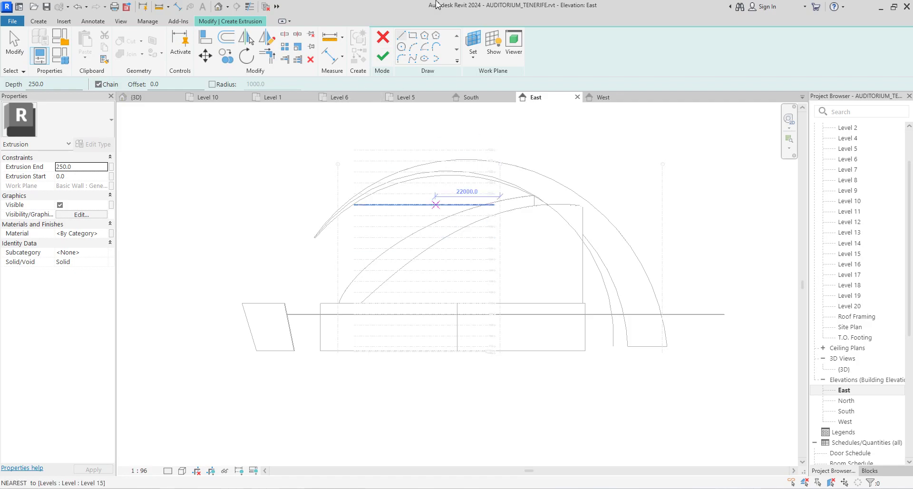
pyautogui.click(415, 49)
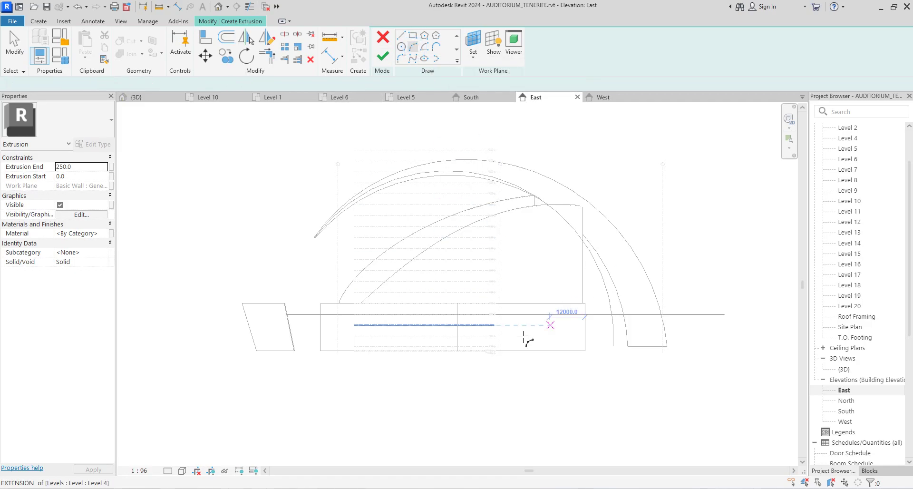
pyautogui.click(475, 303)
pyautogui.click(549, 303)
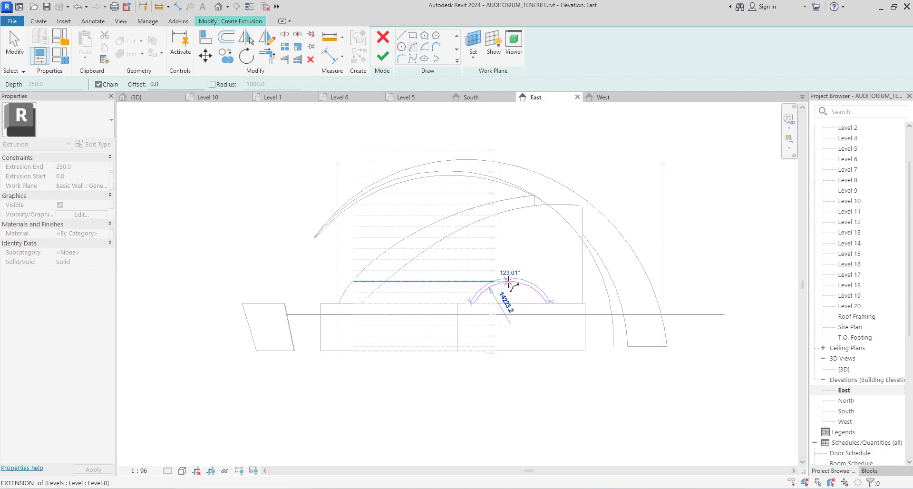
pyautogui.scroll(2, 509, 283)
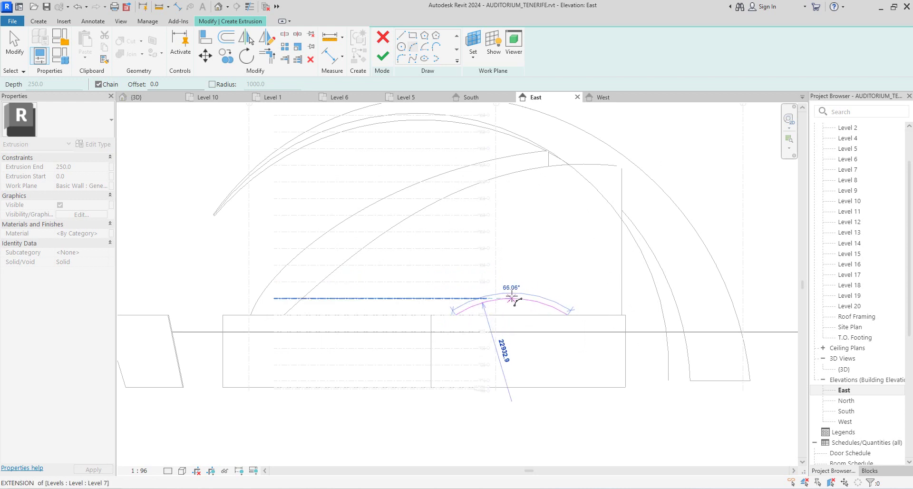
pyautogui.press('Escape')
# Sketch an arc about 22000 mm wide on the base wall, with its ends at Level 4 and its peak at the wall's upper edge.
pyautogui.scroll(-2, 508, 300)
pyautogui.scroll(2, 487, 328)
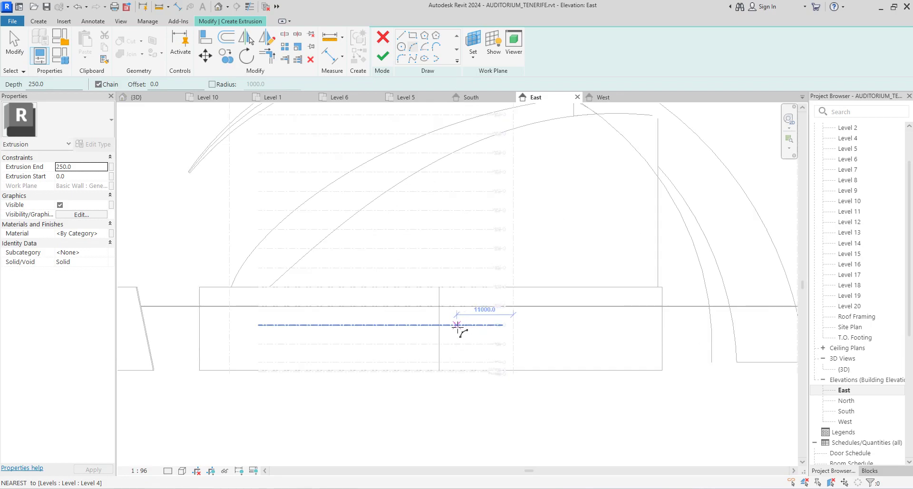
pyautogui.click(471, 325)
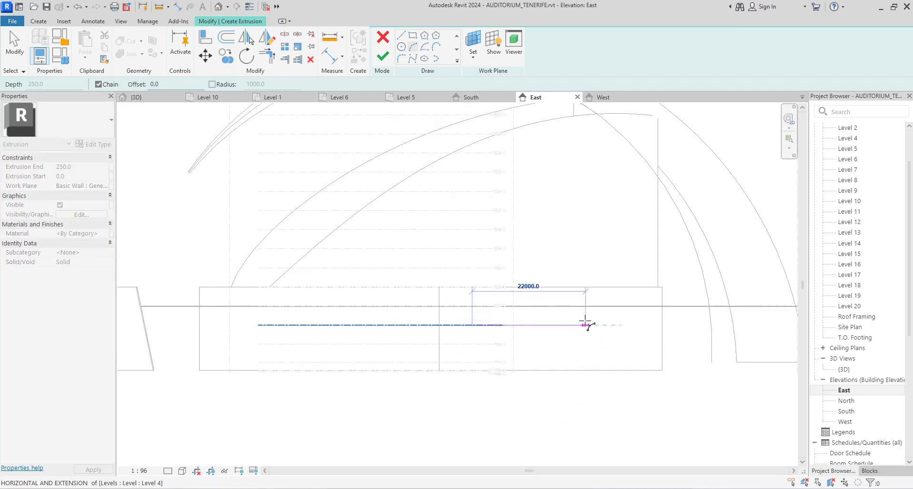
pyautogui.click(586, 325)
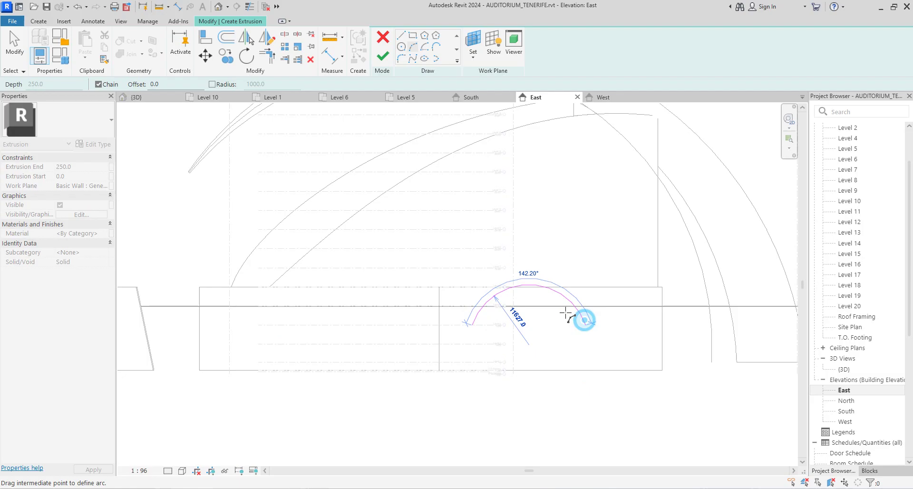
pyautogui.click(533, 287)
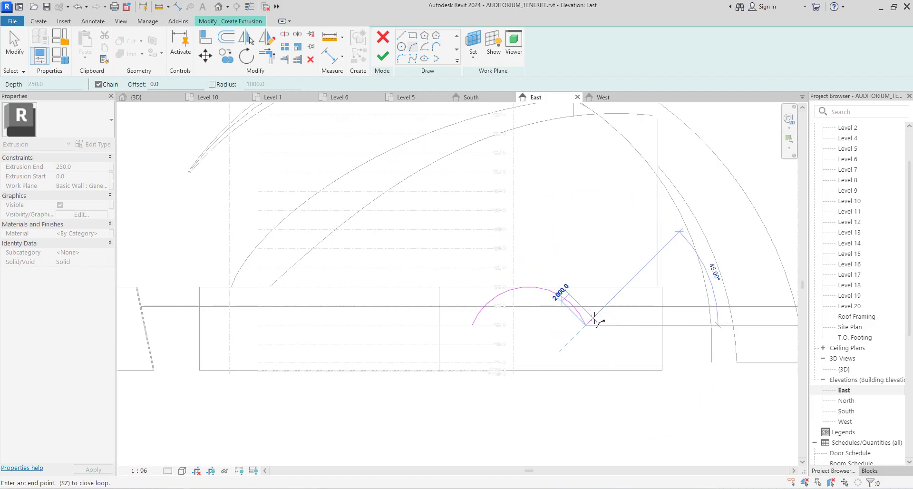
pyautogui.press('Escape')
# Sketch a wider arc of about 16874 mm radius from the same start point to the wall's upper edge, and delete the narrower arc.
pyautogui.click(472, 325)
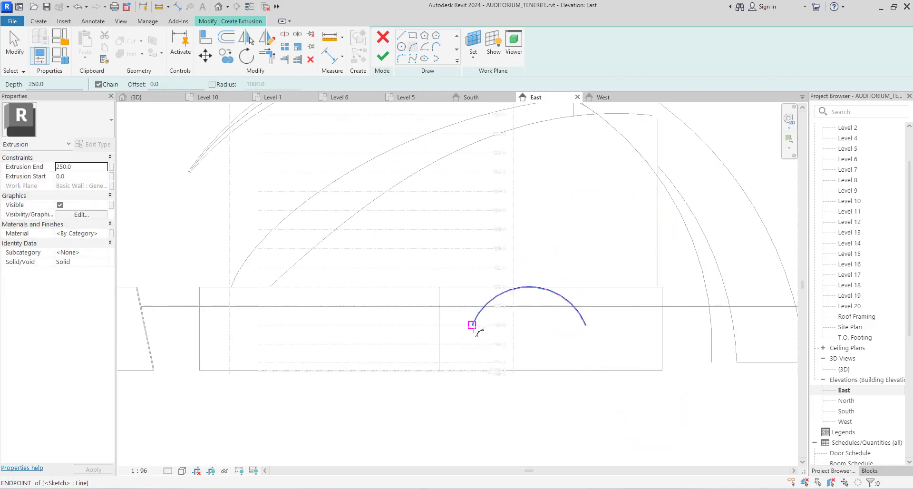
pyautogui.click(626, 325)
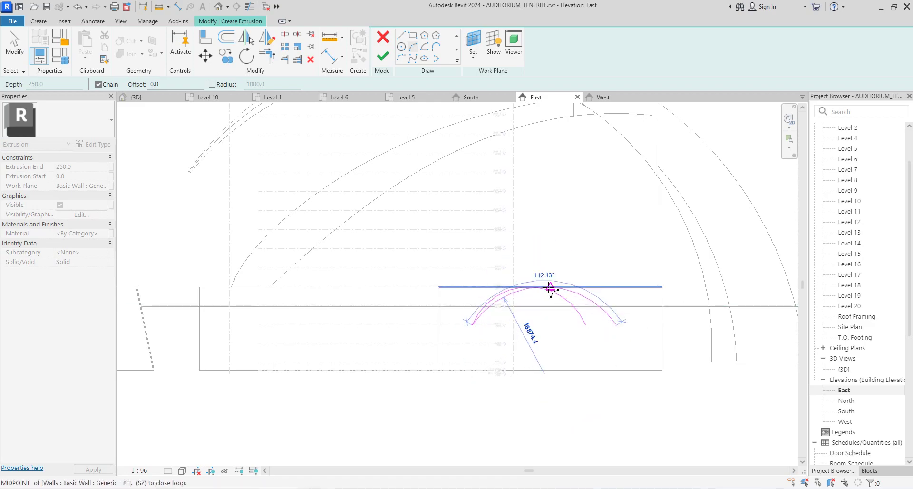
pyautogui.press('Escape')
pyautogui.press('Escape')
pyautogui.click(572, 304)
pyautogui.press('Delete')
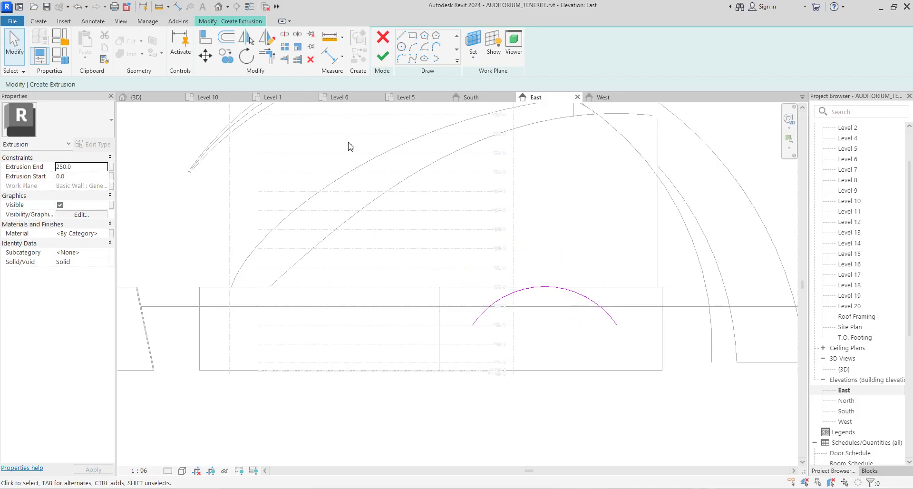
# Sketch an outward-sloping line about 9163 mm long from the arc's right end down to the base wall's lower edge.
pyautogui.click(406, 37)
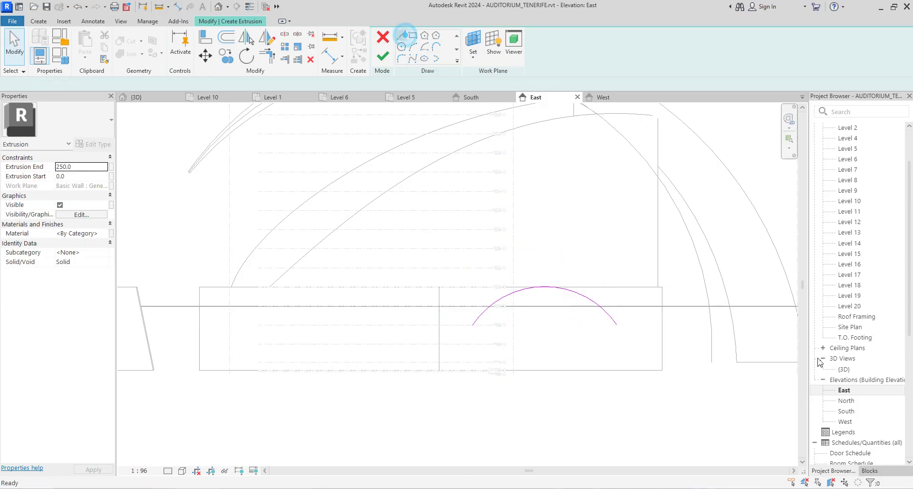
pyautogui.click(618, 326)
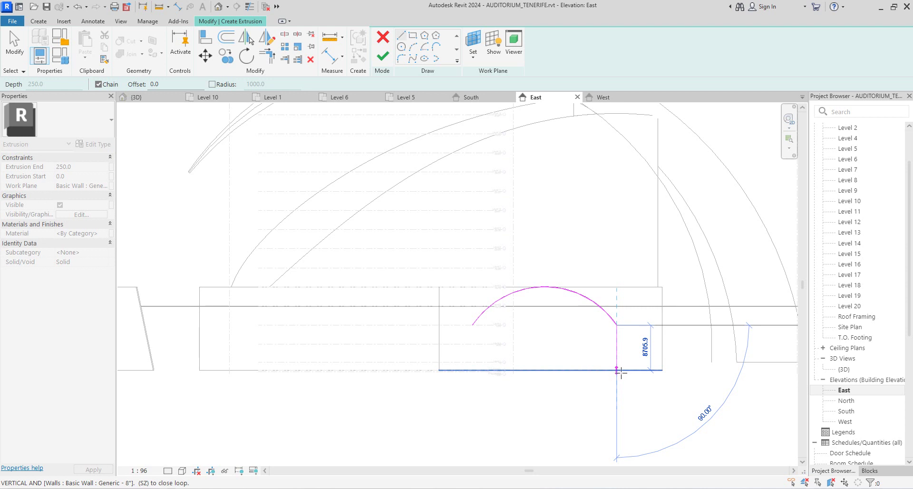
pyautogui.click(629, 371)
pyautogui.rightClick(526, 352)
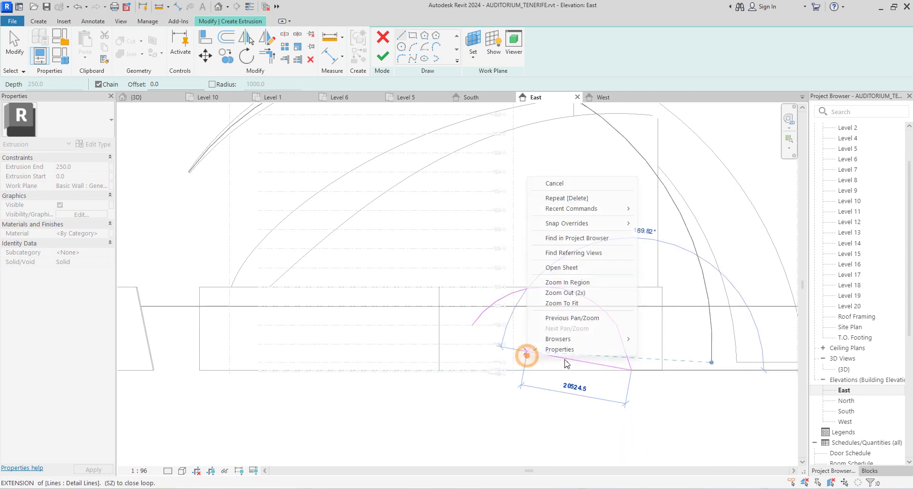
pyautogui.click(556, 183)
pyautogui.rightClick(549, 167)
pyautogui.click(584, 177)
# Mirror the sloping line about a vertical axis drawn through the arc's peak to form the opposite leg.
pyautogui.click(629, 363)
pyautogui.click(265, 41)
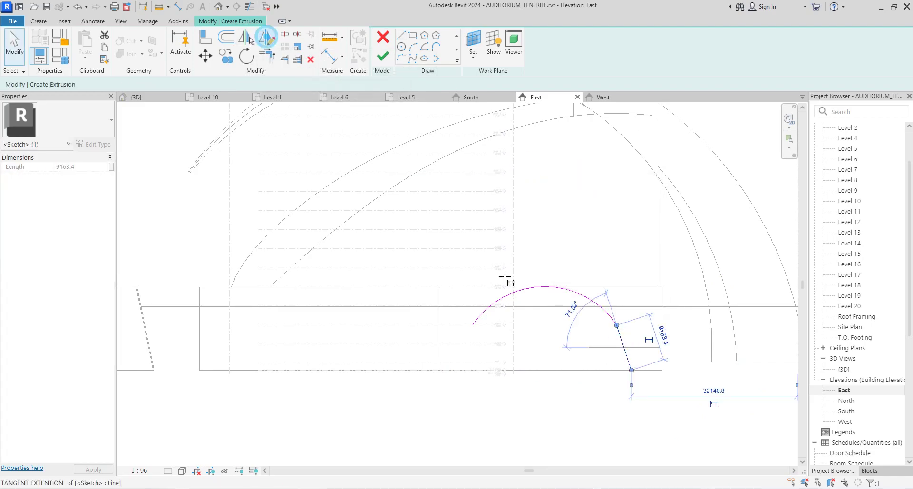
pyautogui.click(545, 287)
pyautogui.click(544, 259)
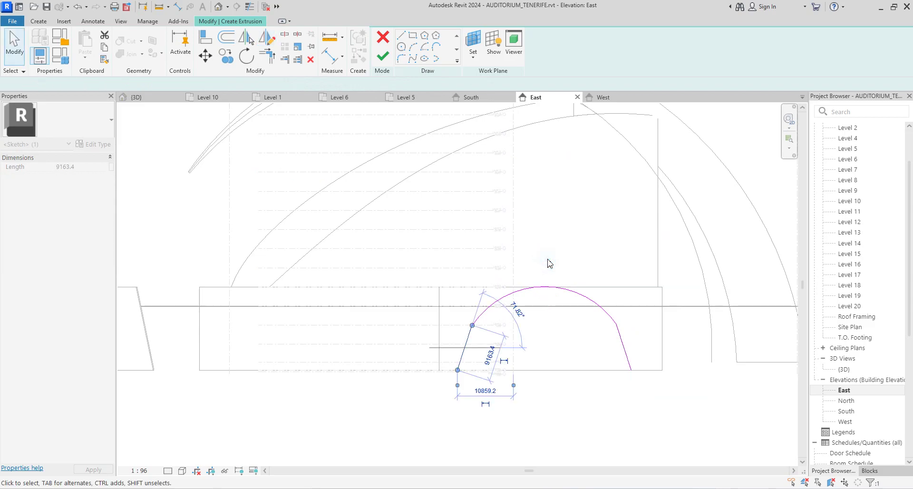
pyautogui.click(564, 438)
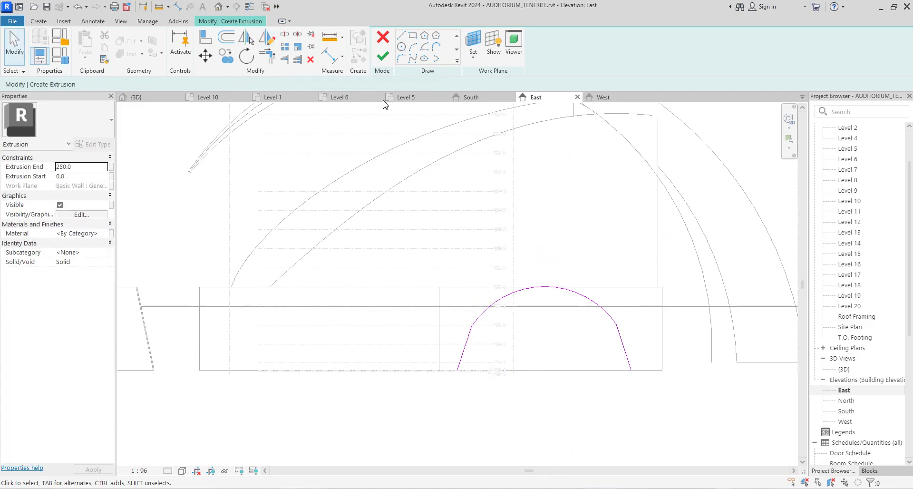
# Offset copies of the arc and both sloping legs outward by 200 mm.
pyautogui.click(226, 36)
pyautogui.scroll(2, 469, 345)
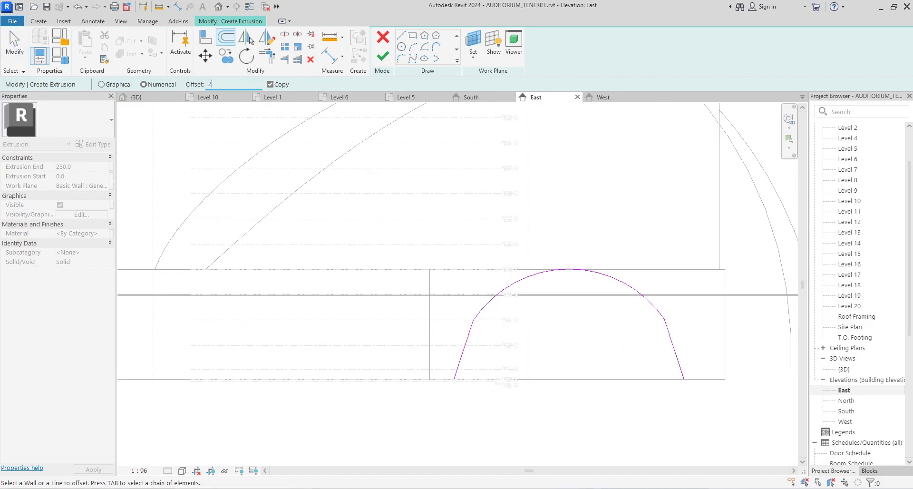
pyautogui.click(573, 269)
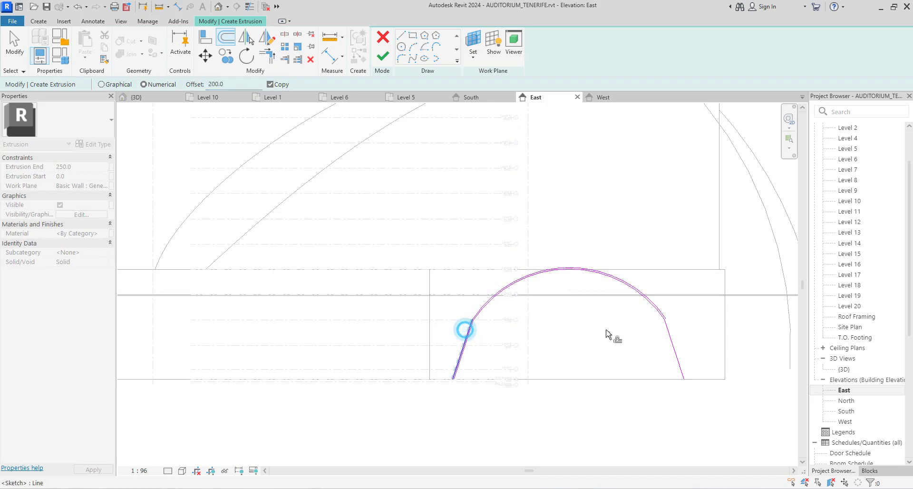
pyautogui.click(675, 346)
pyautogui.scroll(2, 683, 424)
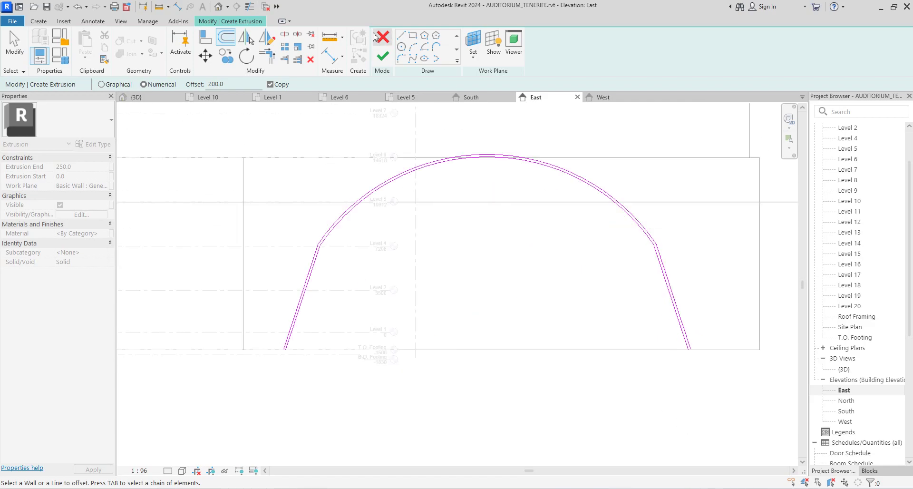
# Sketch horizontal lines along the base wall's lower edge across both arch feet, about 2200 mm long at the left foot.
pyautogui.click(401, 35)
pyautogui.scroll(3, 263, 367)
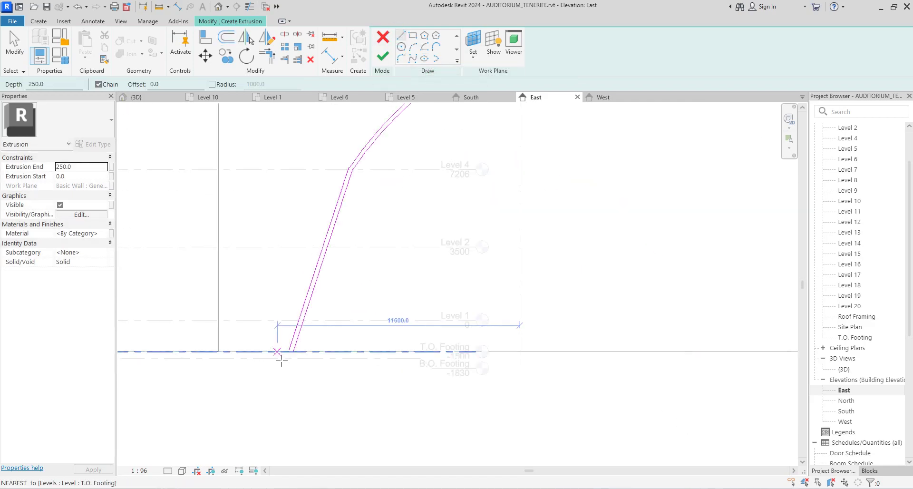
pyautogui.click(270, 352)
pyautogui.click(316, 352)
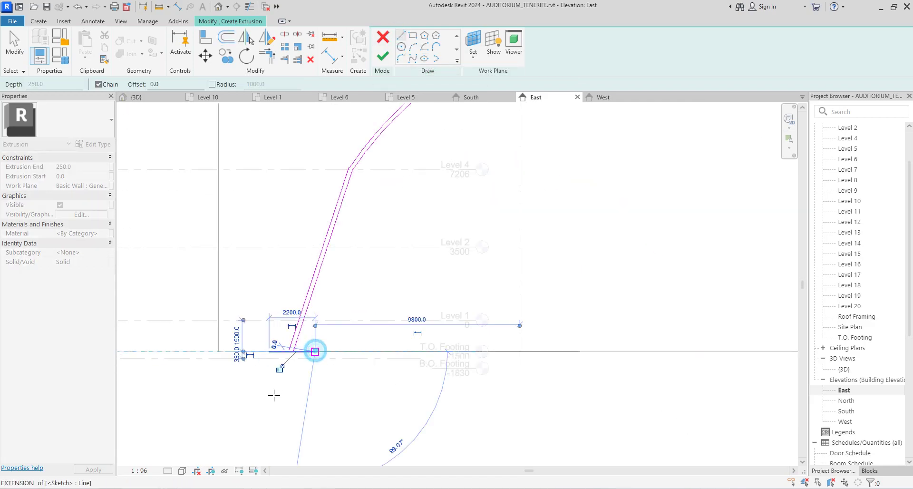
pyautogui.press('Escape')
pyautogui.scroll(-3, 246, 376)
pyautogui.click(553, 366)
pyautogui.click(591, 366)
pyautogui.press('Escape')
pyautogui.press('Escape')
# Trim the horizontal foot lines and the sloping legs to corners so both feet of the arch profile are closed.
pyautogui.click(267, 55)
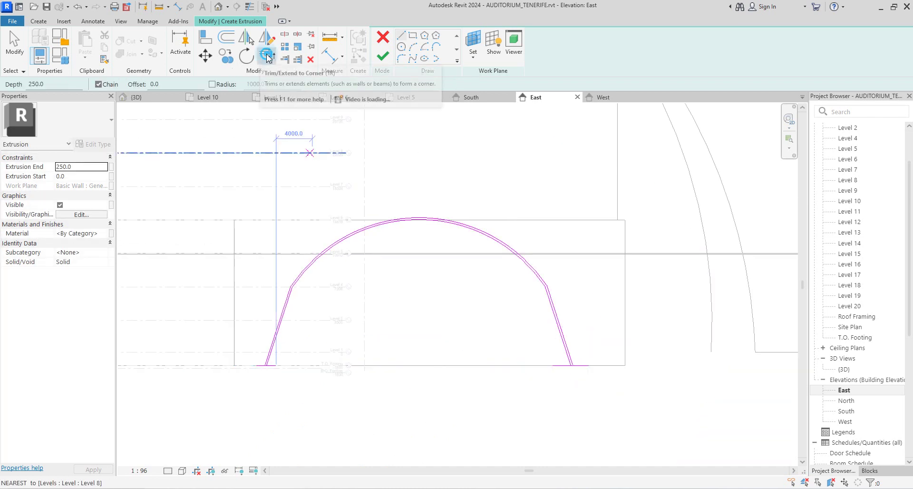
pyautogui.scroll(1, 553, 401)
pyautogui.scroll(4, 562, 370)
pyautogui.click(590, 353)
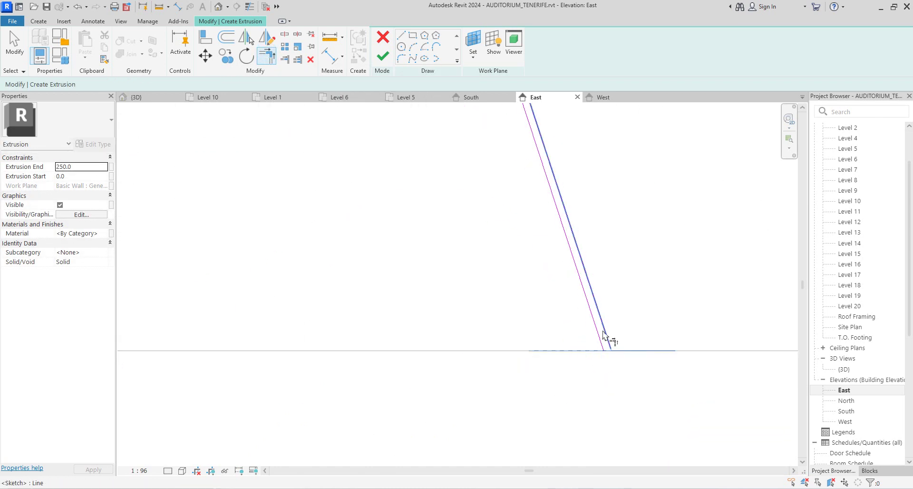
pyautogui.click(606, 349)
pyautogui.scroll(-5, 652, 350)
pyautogui.scroll(2, 340, 318)
pyautogui.scroll(3, 339, 318)
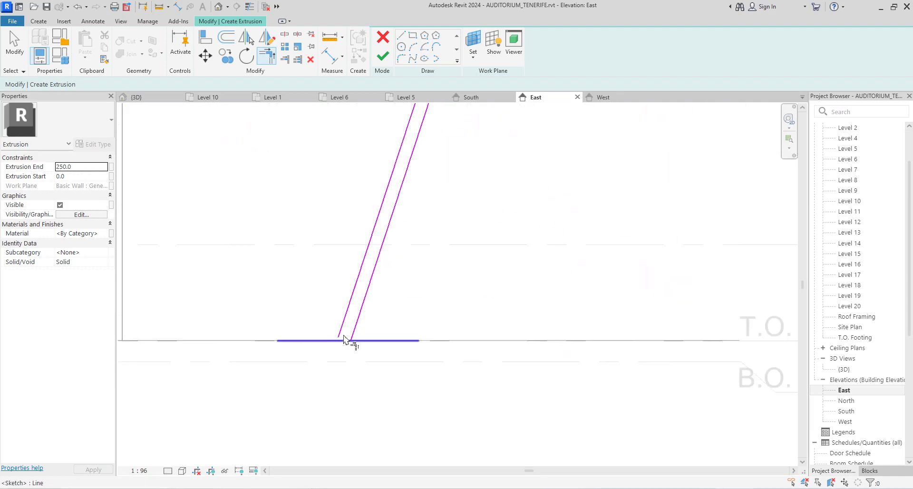
pyautogui.click(341, 319)
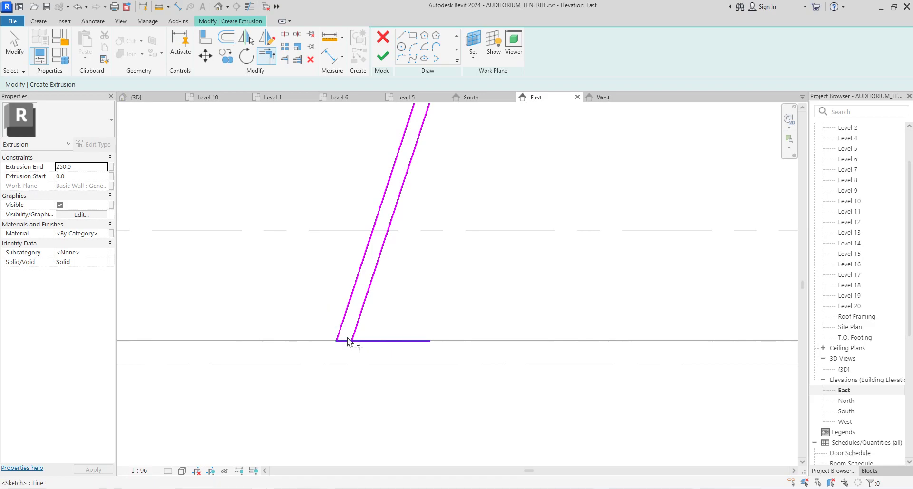
pyautogui.click(348, 341)
pyautogui.click(362, 313)
# Finish the arched profile sketch as an extrusion 250 mm deep.
pyautogui.scroll(-3, 431, 354)
pyautogui.scroll(-3, 432, 357)
pyautogui.click(383, 57)
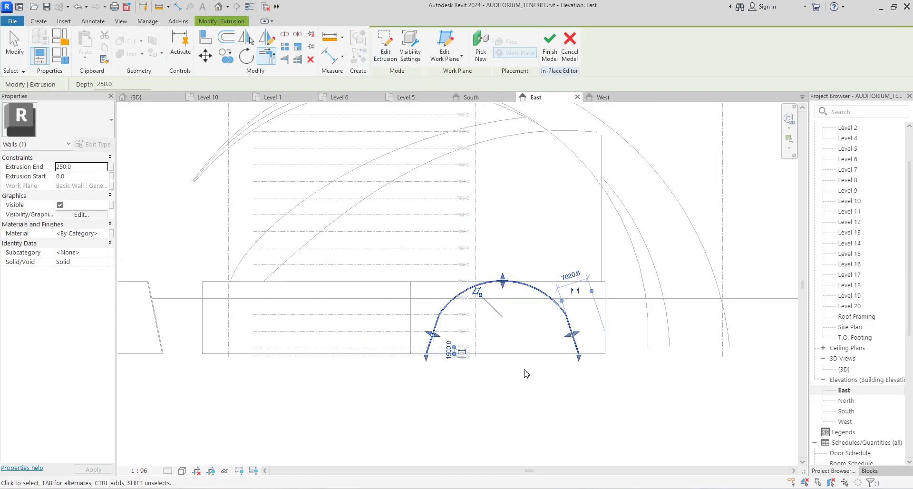
# Open the South elevation and try to stretch the arched extrusion inward from the base's East wall.
pyautogui.click(850, 412)
pyautogui.doubleClick(850, 412)
pyautogui.click(678, 405)
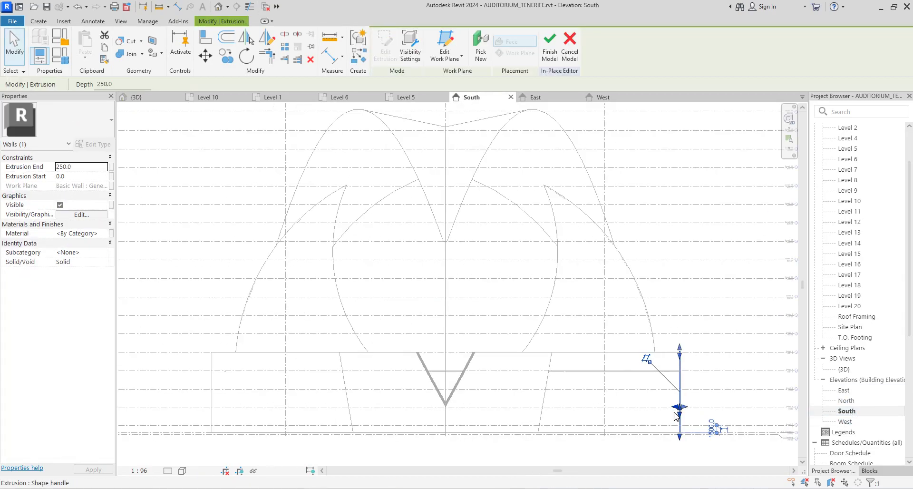
pyautogui.moveTo(678, 408); pyautogui.dragTo(618, 408)
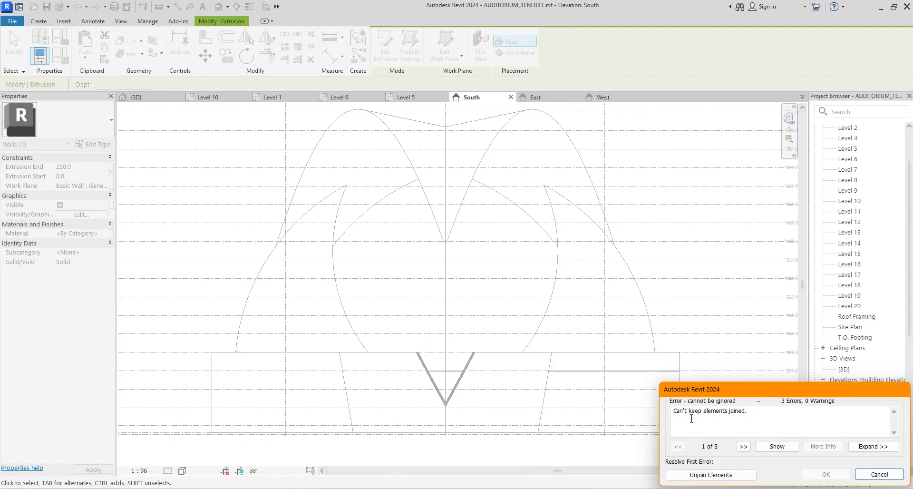
pyautogui.click(878, 476)
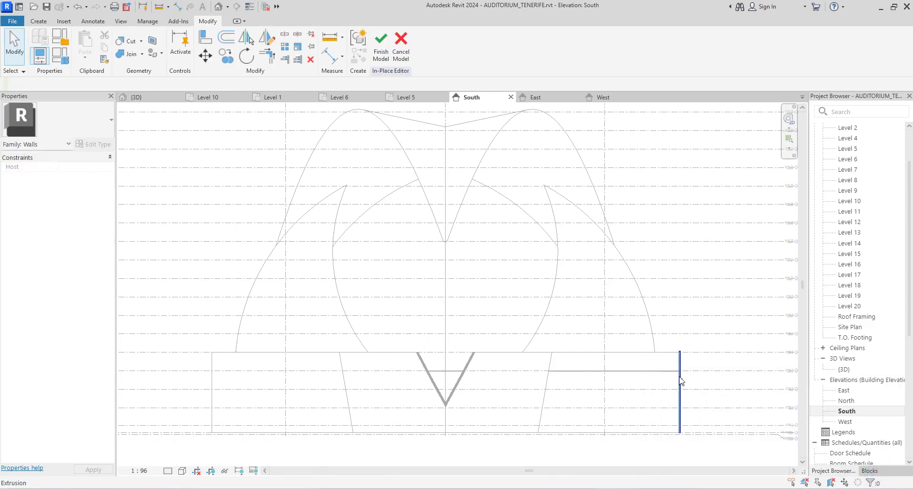
# Stretch the arched extrusion both outward and inward through the East base wall to a total depth of about 15835 mm.
pyautogui.scroll(2, 668, 426)
pyautogui.scroll(3, 668, 428)
pyautogui.moveTo(712, 361); pyautogui.dragTo(512, 351)
pyautogui.scroll(-3, 504, 357)
pyautogui.moveTo(616, 348); pyautogui.dragTo(697, 352)
pyautogui.click(689, 187)
pyautogui.scroll(-5, 581, 231)
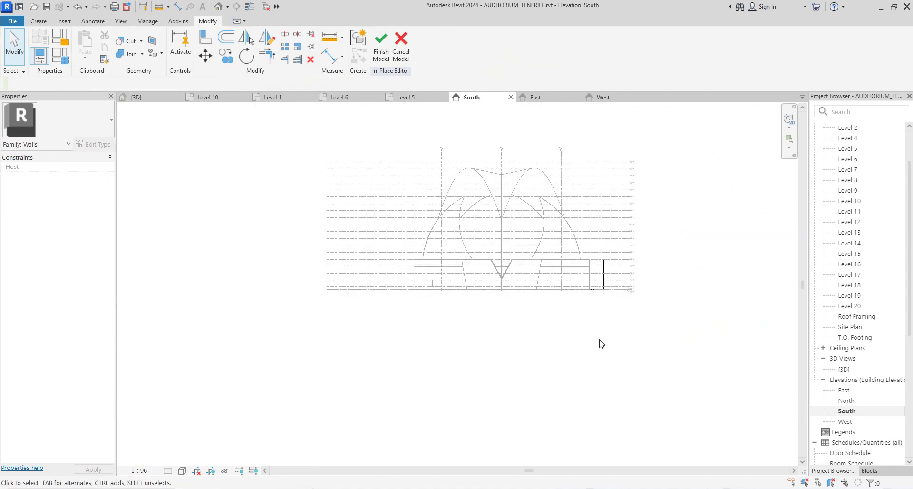
# Open the 3D view, look at the East side, and open the arched extrusion's sketch for editing.
pyautogui.doubleClick(844, 369)
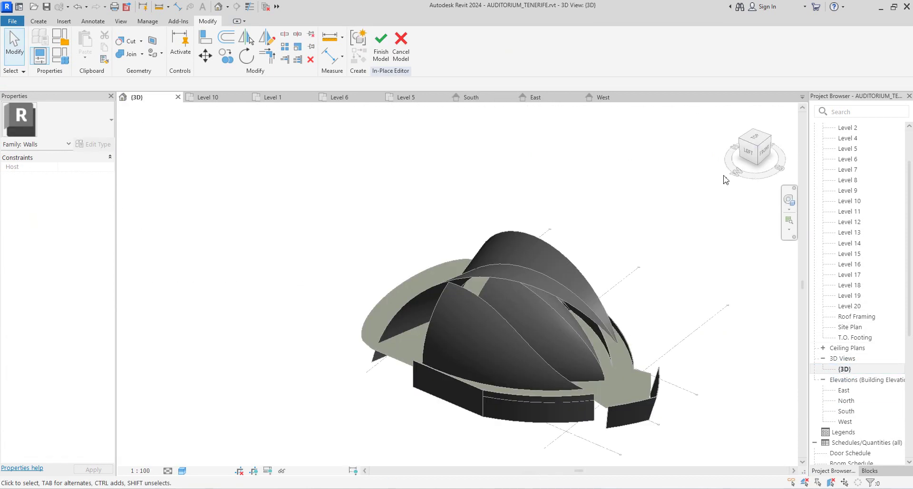
pyautogui.click(770, 137)
pyautogui.scroll(6, 499, 391)
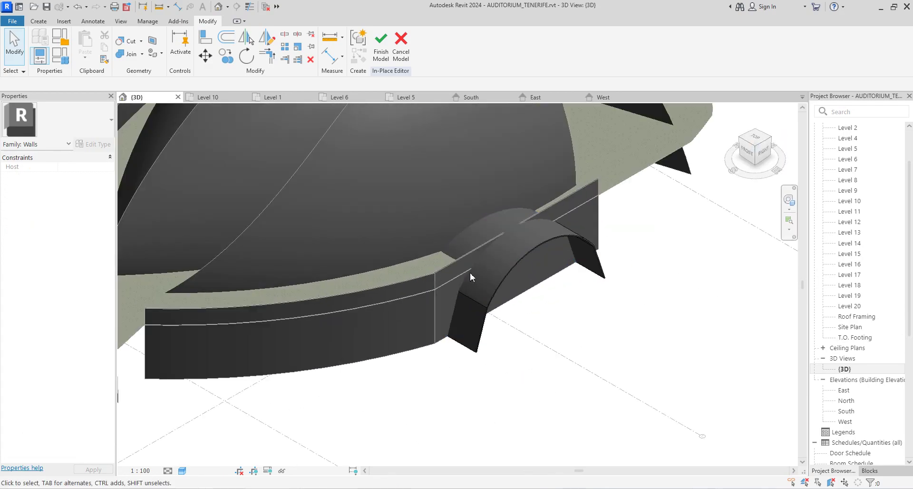
pyautogui.click(519, 263)
pyautogui.scroll(-5, 536, 351)
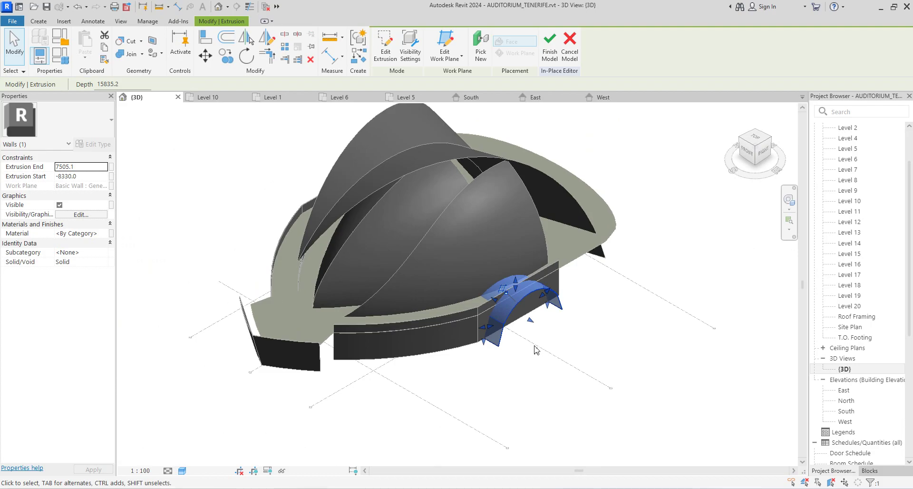
pyautogui.scroll(2, 536, 351)
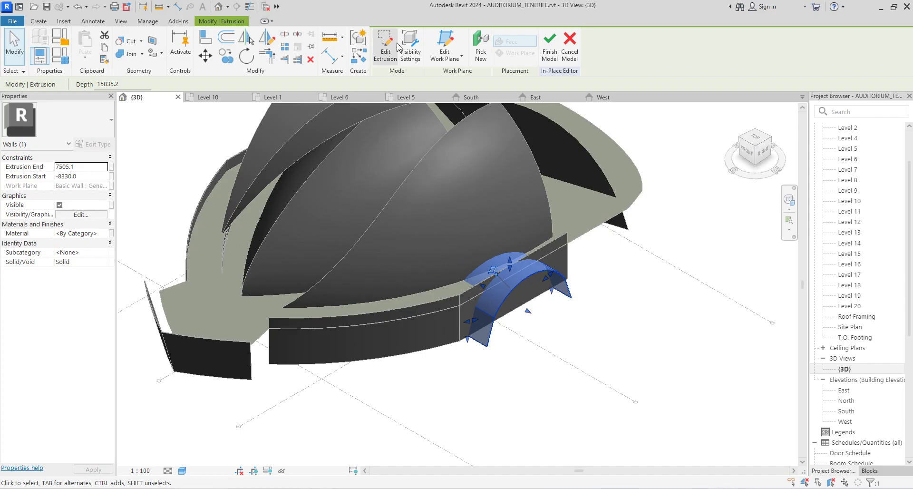
pyautogui.click(385, 45)
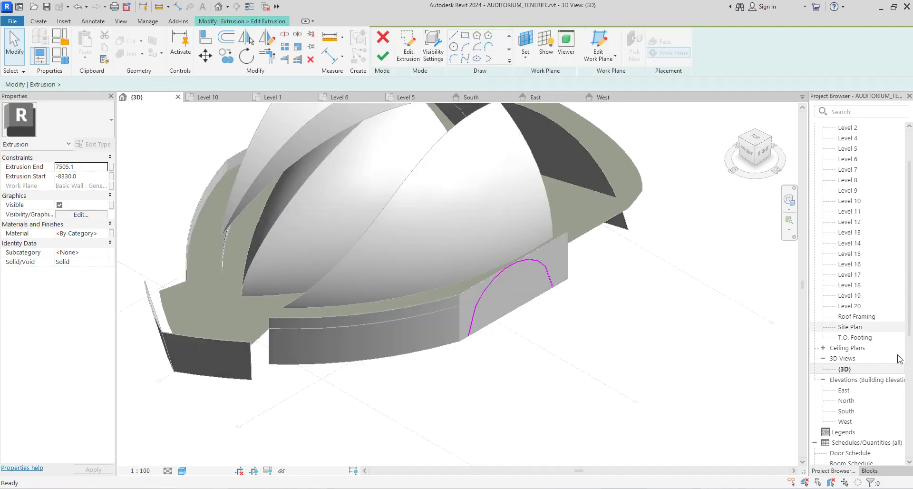
# Show the arch sketch in the East elevation for editing.
pyautogui.doubleClick(851, 412)
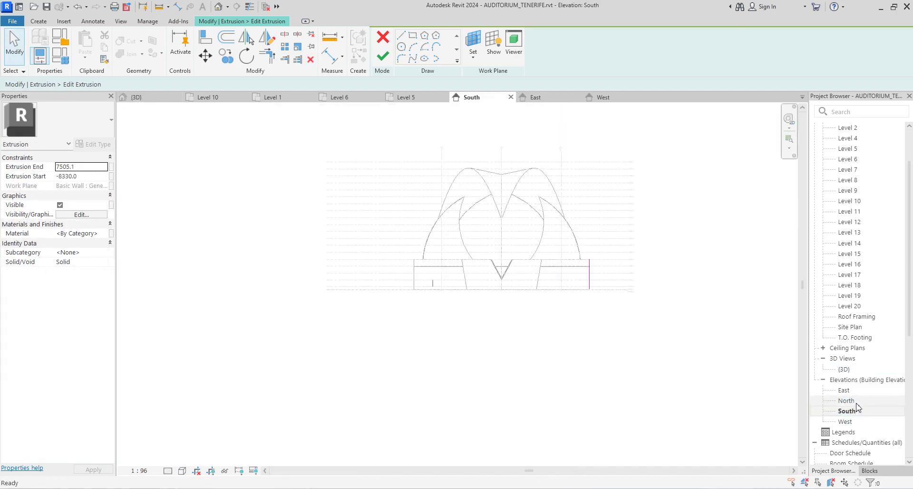
pyautogui.doubleClick(847, 401)
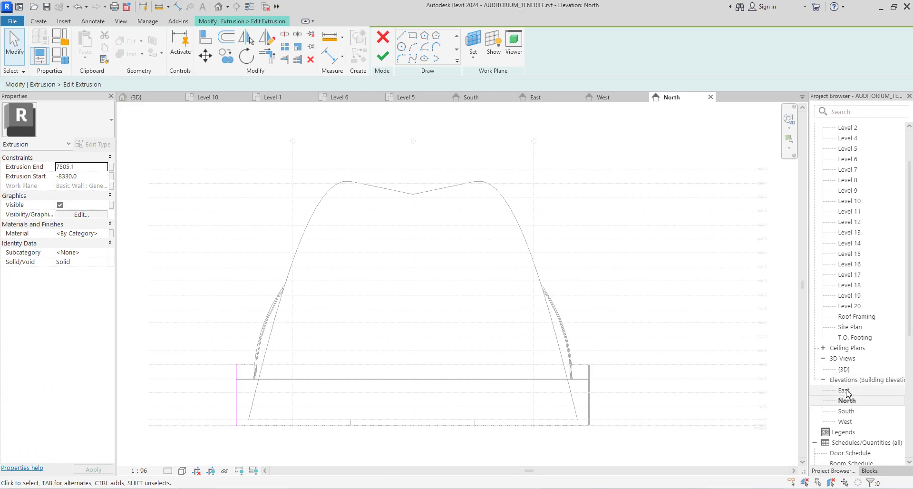
pyautogui.doubleClick(845, 390)
pyautogui.scroll(5, 478, 312)
pyautogui.scroll(-2, 478, 312)
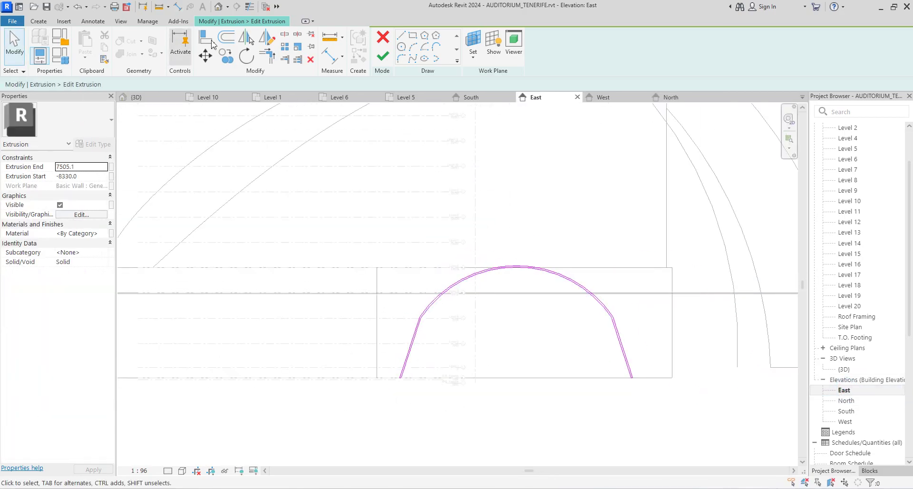
# Try to offset a copy of the arc outward by 4000 mm, and undo it.
pyautogui.click(227, 37)
pyautogui.click(265, 84)
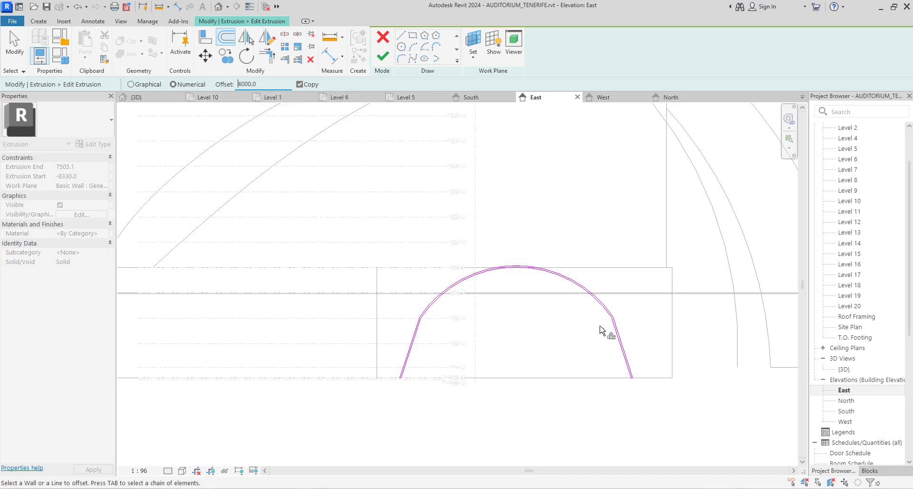
pyautogui.click(541, 269)
pyautogui.scroll(2, 541, 269)
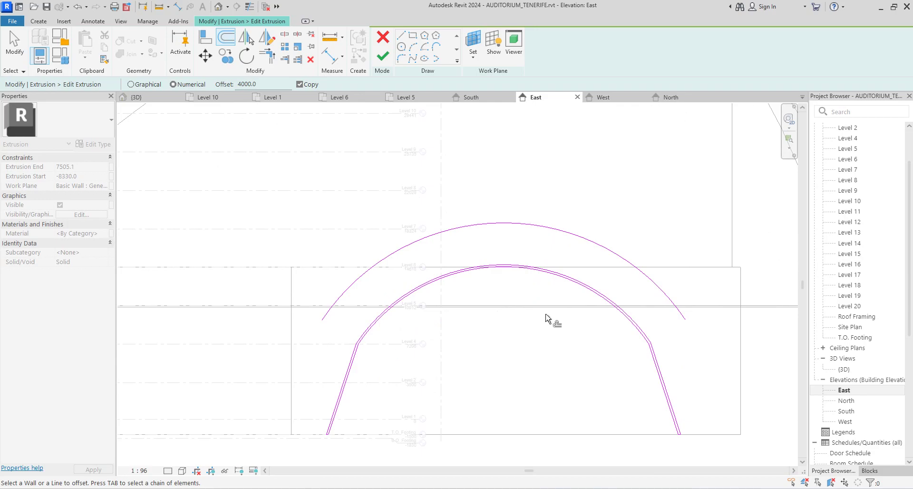
pyautogui.hotkey('ctrl', 'z')
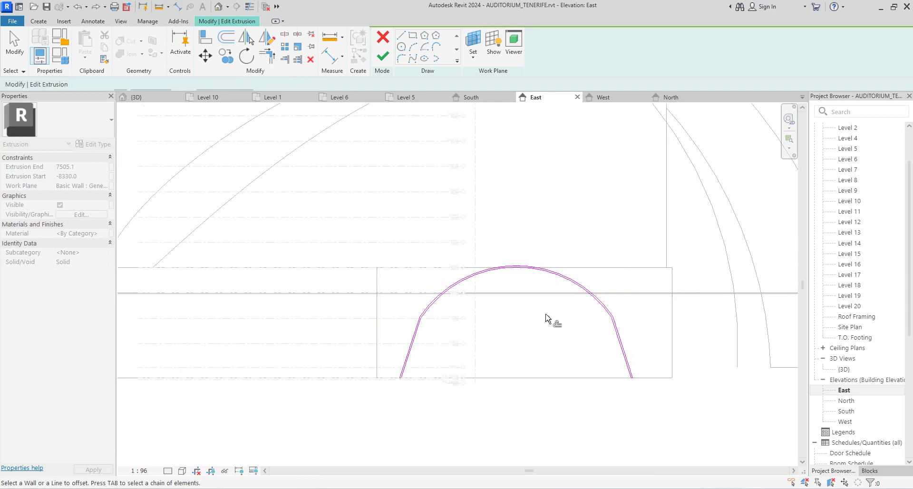
# Offset the outer and inner arcs outward by 4000 mm without keeping copies.
pyautogui.click(261, 84)
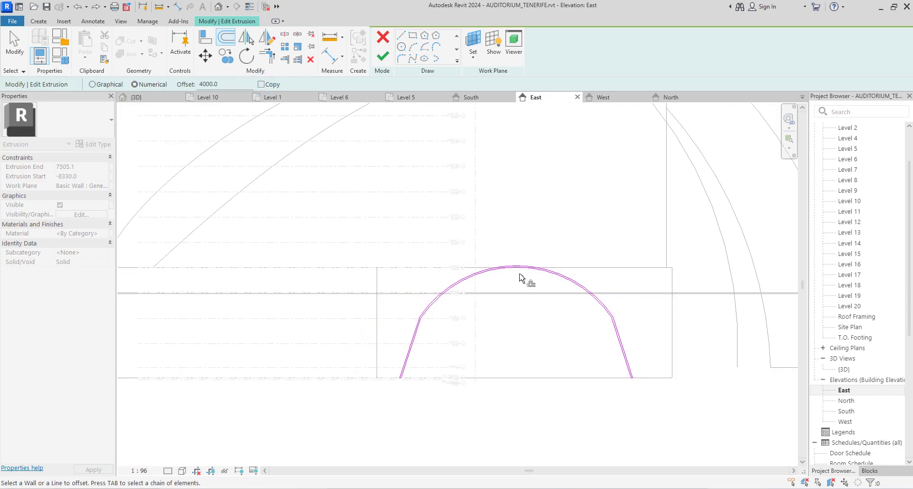
pyautogui.scroll(3, 526, 261)
pyautogui.click(523, 260)
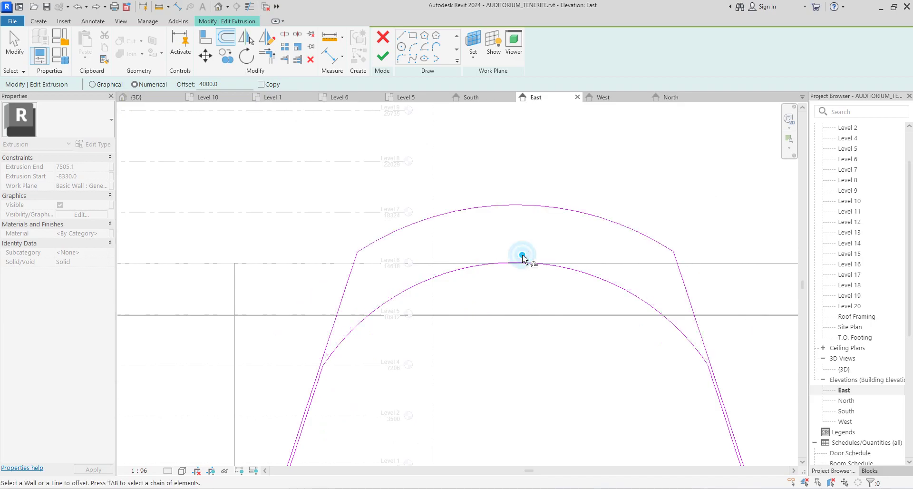
pyautogui.click(522, 261)
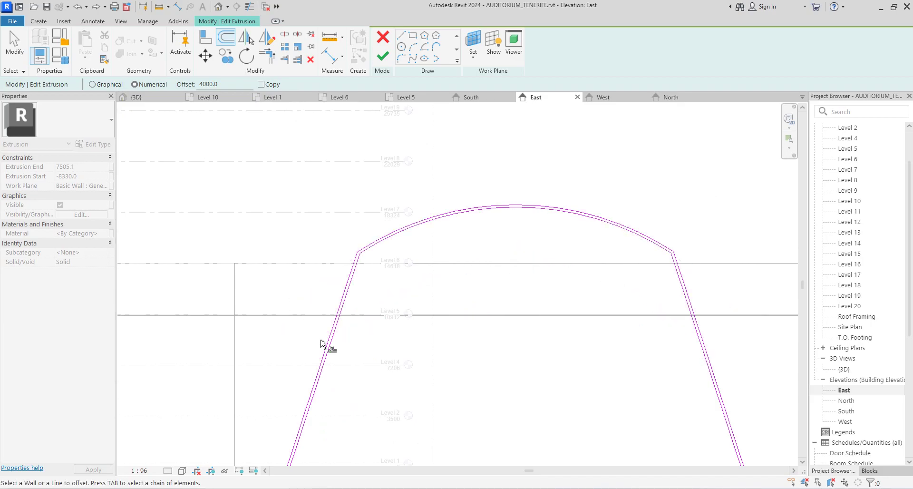
# Offset the paired lines of both sloping legs outward by 4000 mm without copies, and finish editing the extrusion.
pyautogui.click(326, 364)
pyautogui.click(312, 406)
pyautogui.scroll(-3, 672, 336)
pyautogui.scroll(2, 645, 347)
pyautogui.click(645, 345)
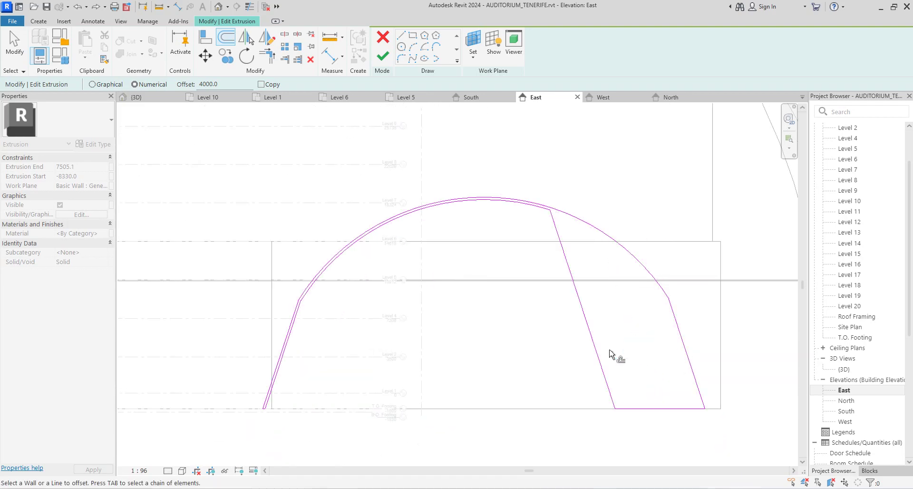
pyautogui.click(599, 352)
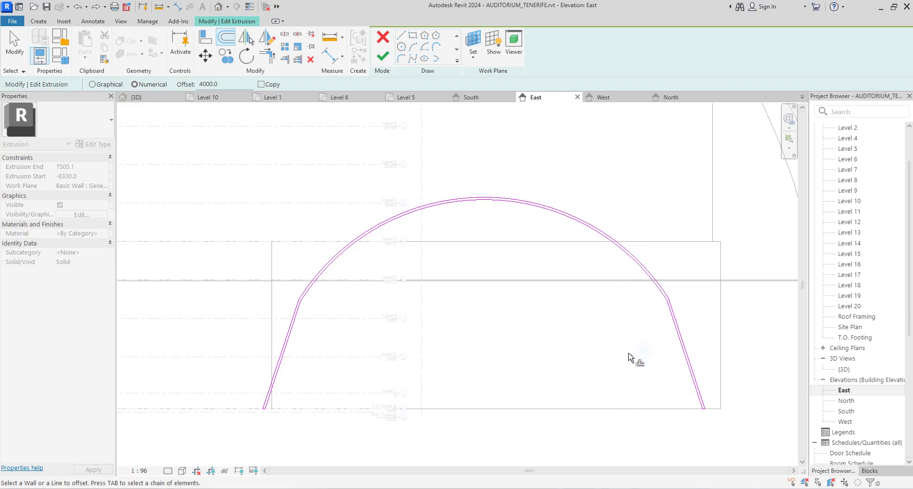
pyautogui.scroll(-5, 636, 356)
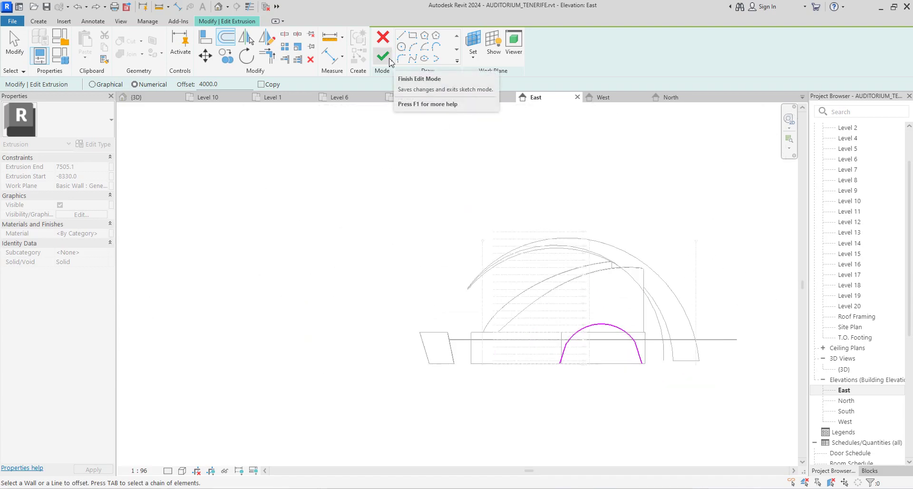
pyautogui.click(383, 56)
pyautogui.click(619, 419)
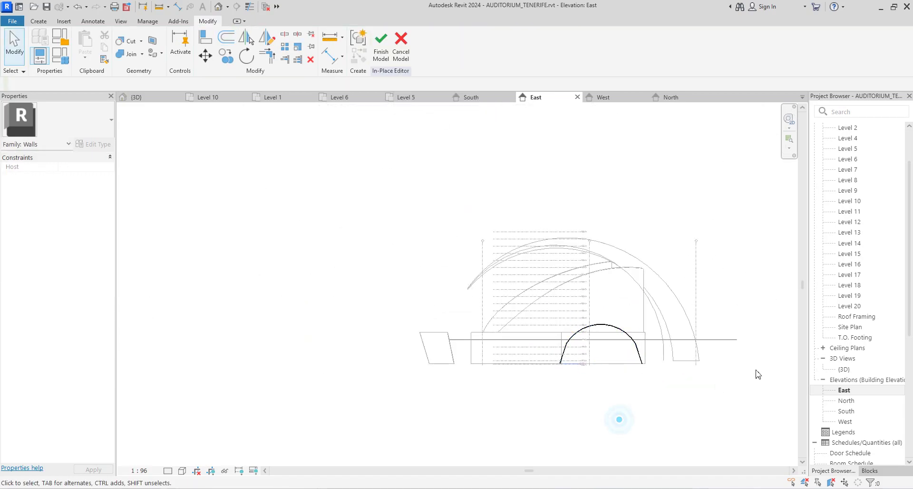
# In the 3D view, stretch the arched extrusion's inner end further into the building to an extrusion start of about -14914 mm.
pyautogui.doubleClick(844, 369)
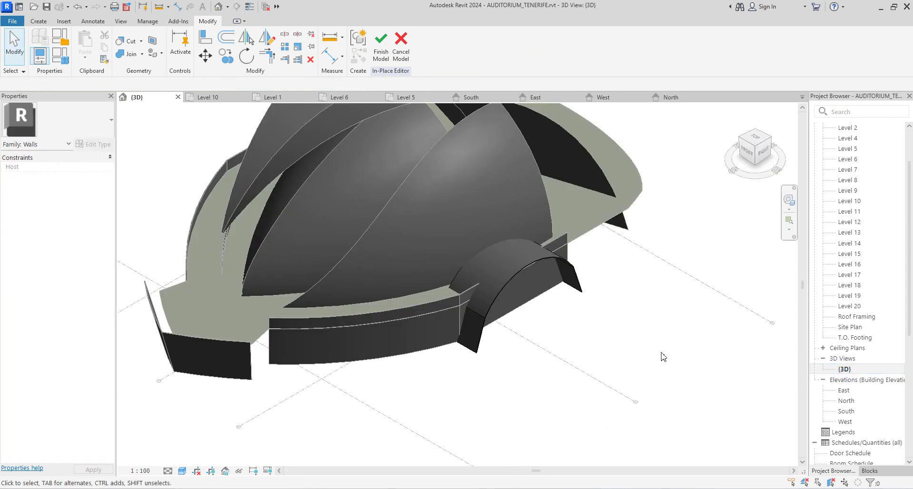
pyautogui.scroll(-3, 464, 286)
pyautogui.scroll(6, 487, 282)
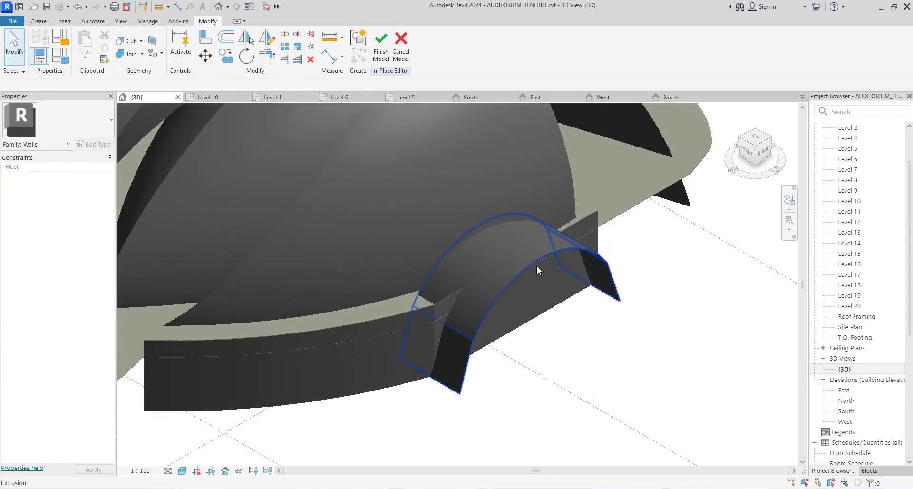
pyautogui.click(535, 267)
pyautogui.scroll(2, 478, 278)
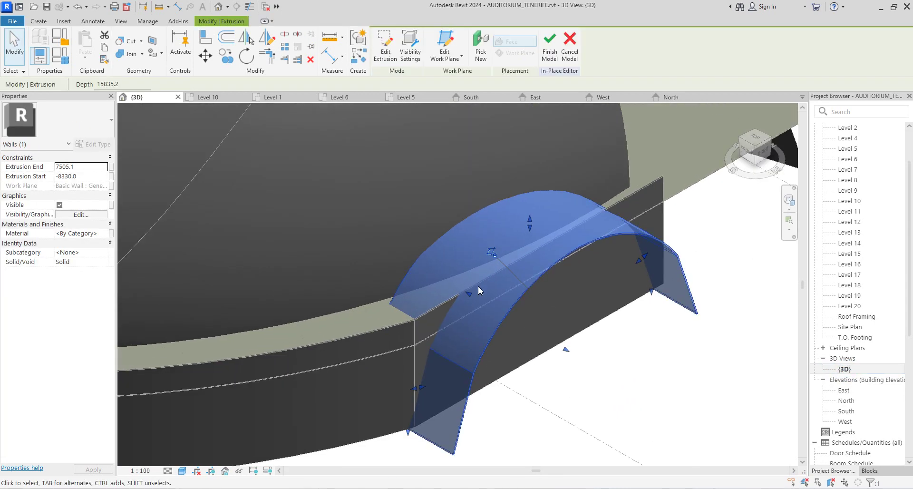
pyautogui.moveTo(473, 295); pyautogui.dragTo(408, 295)
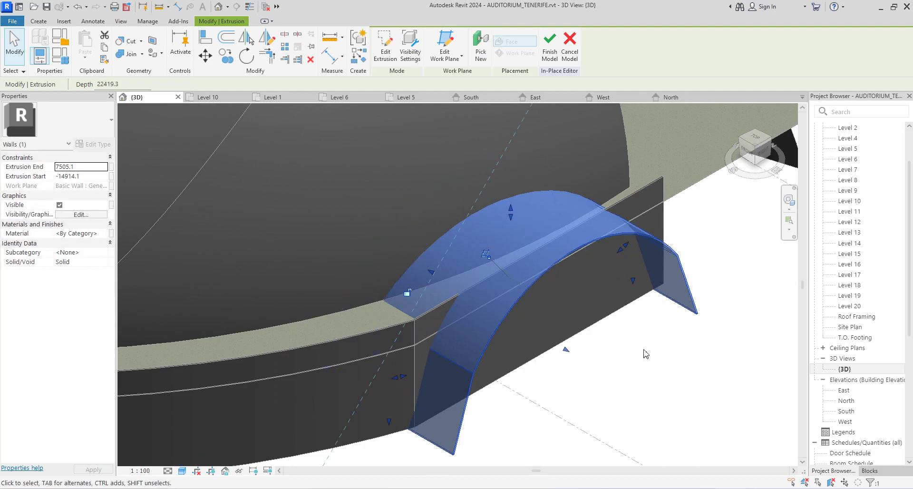
pyautogui.click(646, 339)
pyautogui.scroll(-6, 645, 340)
pyautogui.scroll(3, 590, 366)
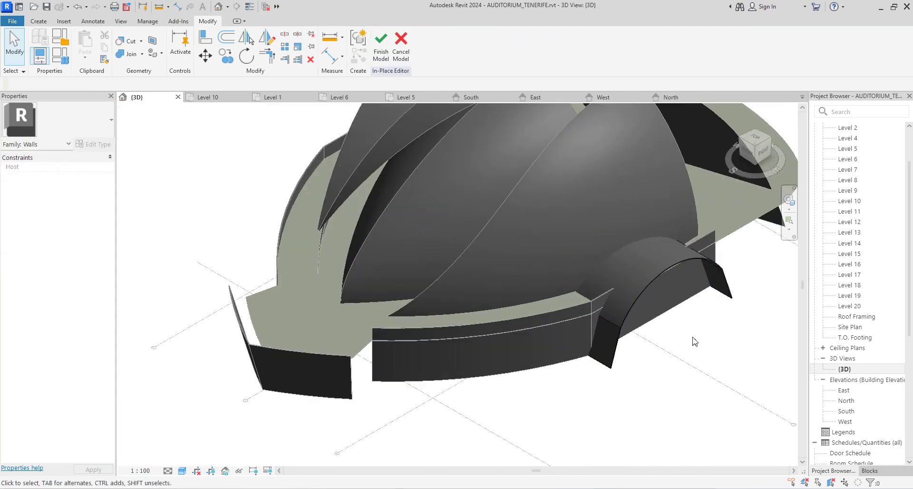
pyautogui.scroll(-3, 683, 343)
pyautogui.scroll(8, 654, 345)
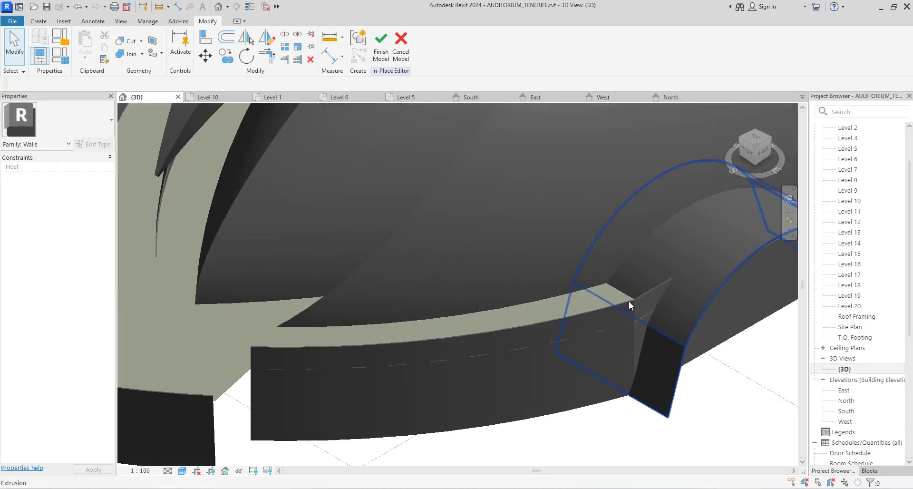
# Check the arched extrusion in the 3D view and the East elevation, and finish the in-place model.
pyautogui.scroll(-7, 622, 306)
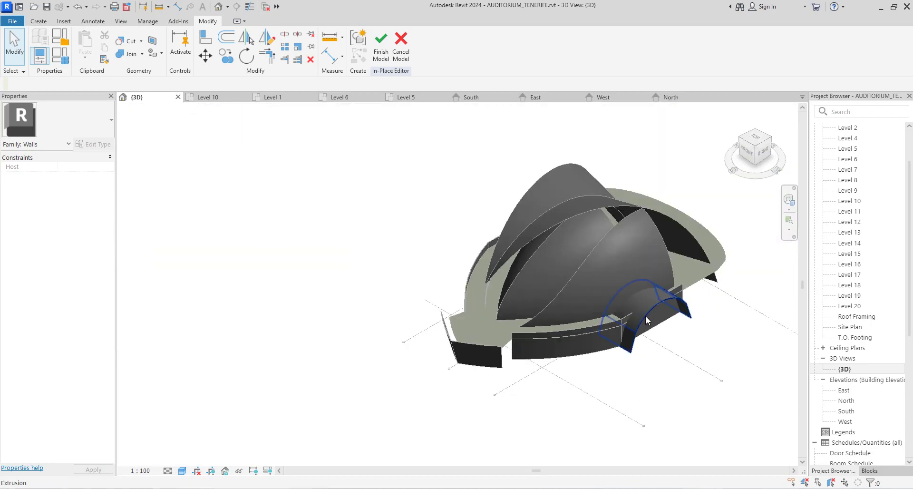
pyautogui.click(644, 316)
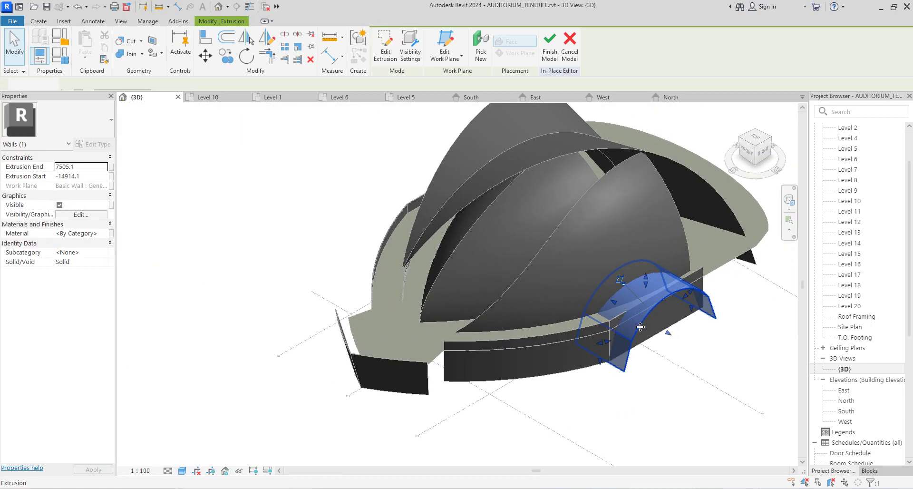
pyautogui.scroll(5, 618, 328)
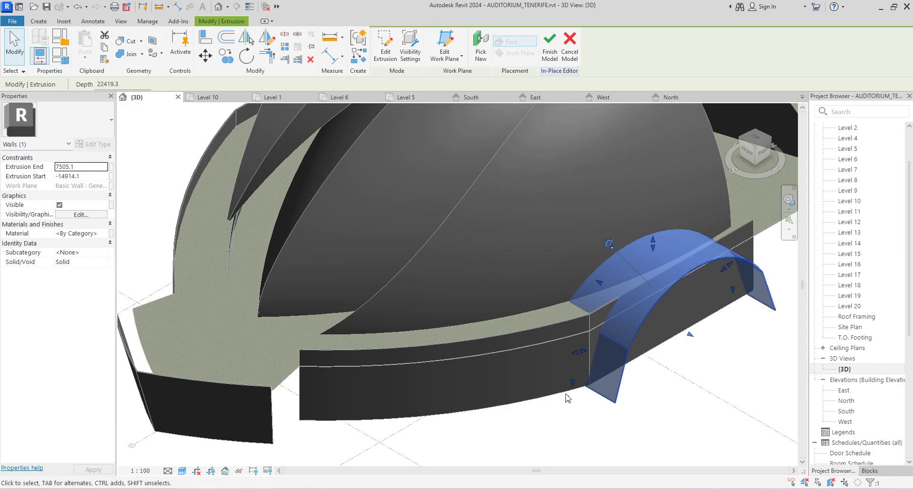
pyautogui.scroll(-5, 566, 398)
pyautogui.scroll(2, 569, 396)
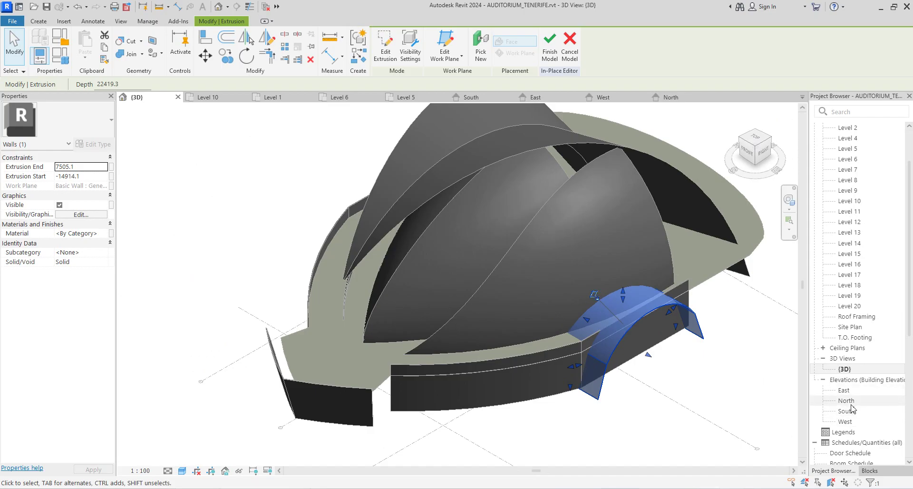
pyautogui.doubleClick(844, 390)
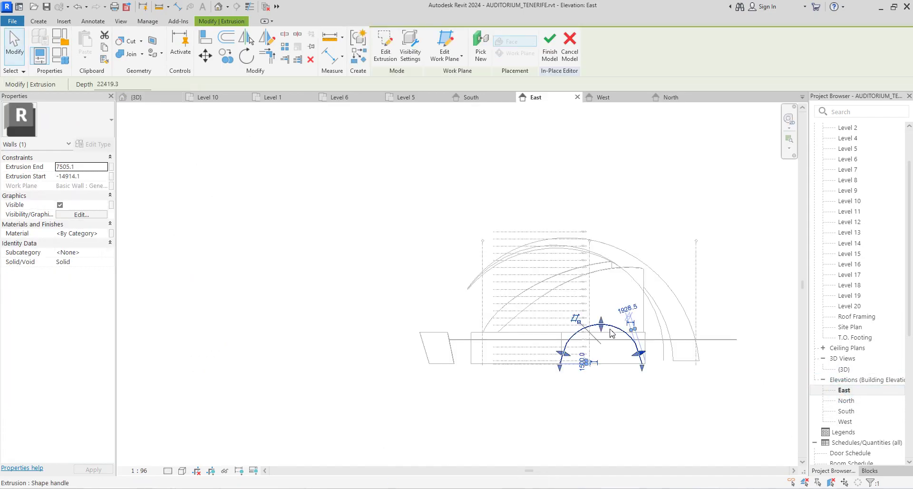
pyautogui.scroll(6, 598, 322)
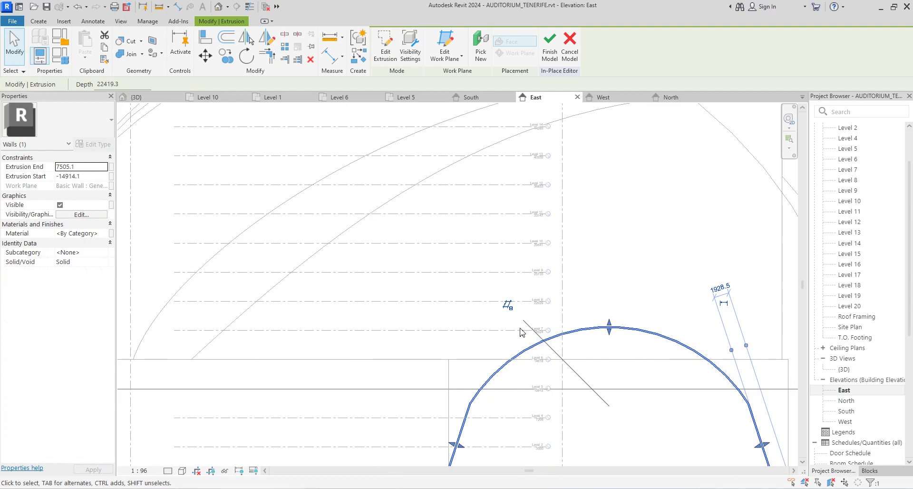
pyautogui.scroll(-3, 521, 332)
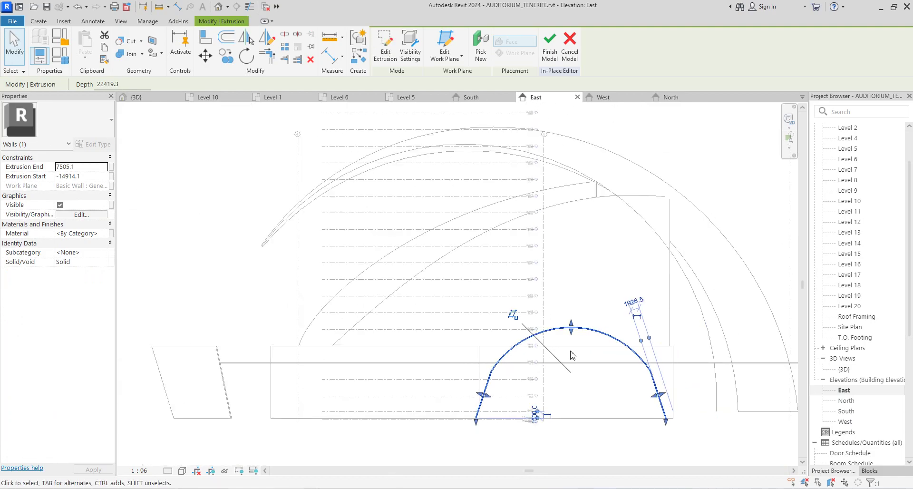
pyautogui.scroll(2, 571, 352)
pyautogui.scroll(1, 560, 348)
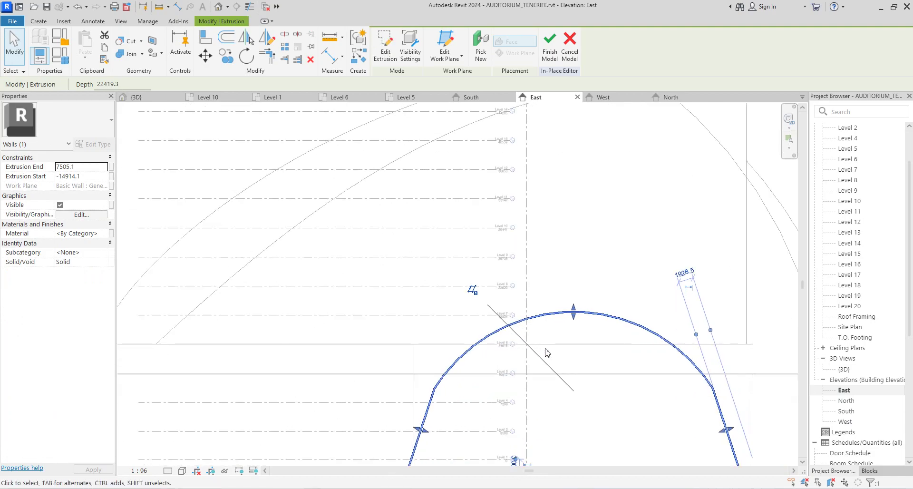
pyautogui.scroll(-3, 559, 352)
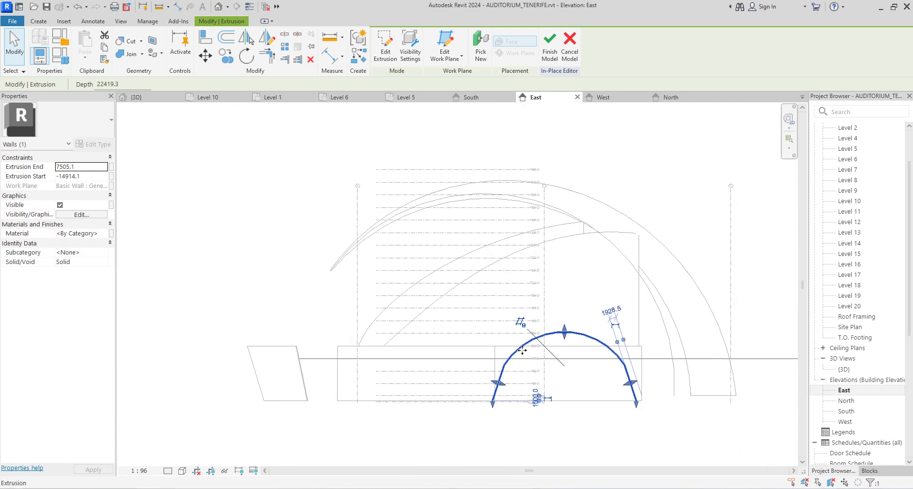
pyautogui.scroll(-2, 566, 336)
pyautogui.click(548, 48)
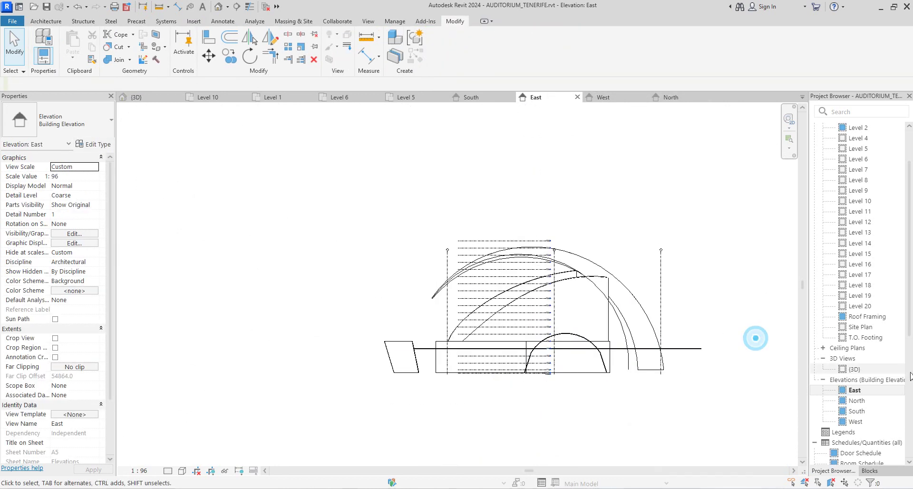
# Examine in the front-facing 3D view how far the arched wall projects beyond the base wall.
pyautogui.doubleClick(856, 370)
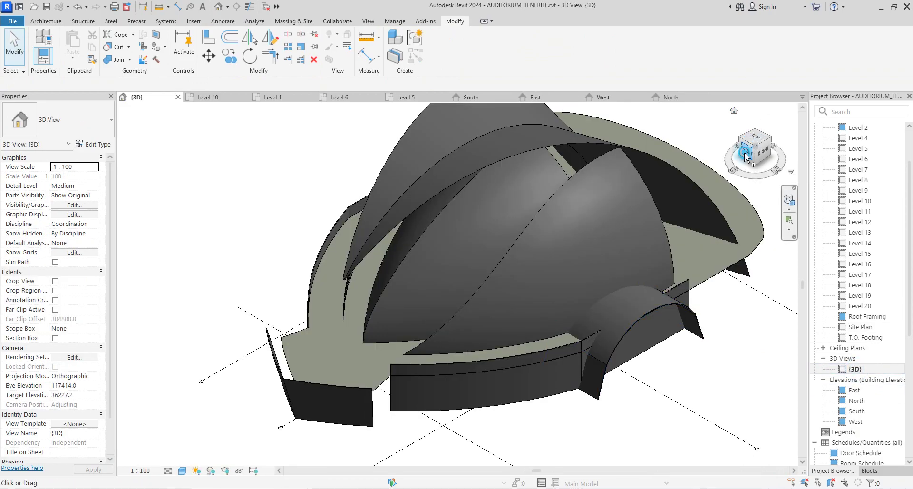
pyautogui.click(746, 155)
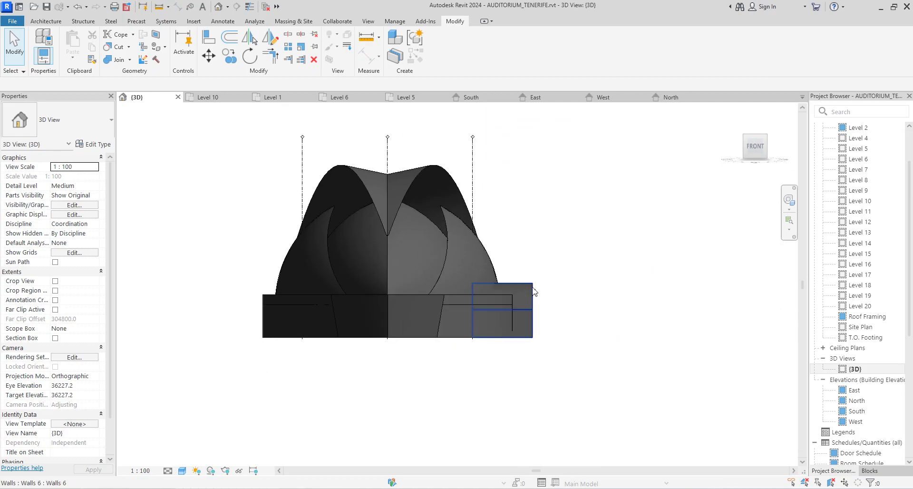
pyautogui.click(526, 285)
pyautogui.scroll(2, 538, 271)
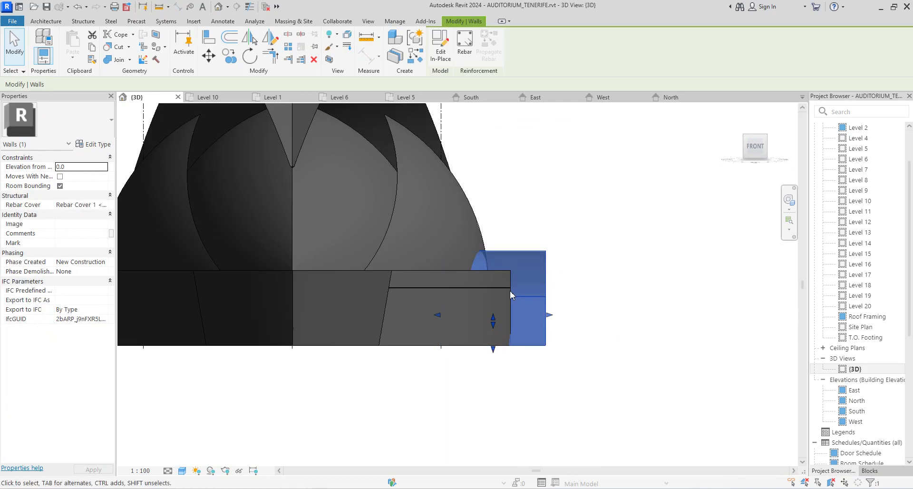
pyautogui.scroll(-2, 638, 345)
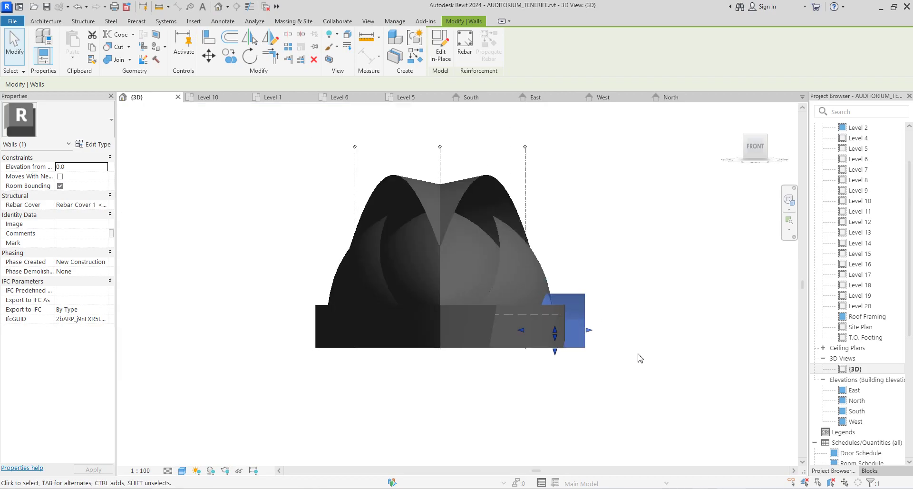
pyautogui.scroll(2, 577, 336)
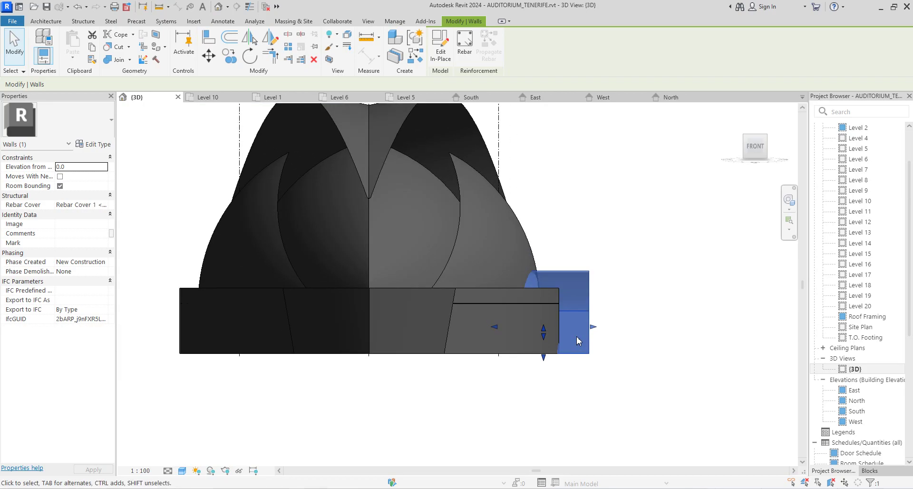
# Check the arch in the North elevation and the Level 5 plan, and identify the grid line running through its middle.
pyautogui.doubleClick(856, 401)
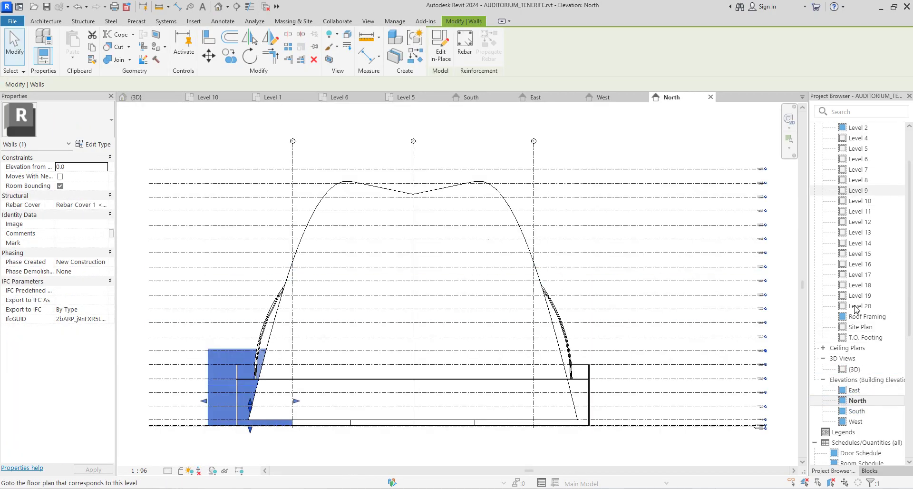
pyautogui.click(860, 149)
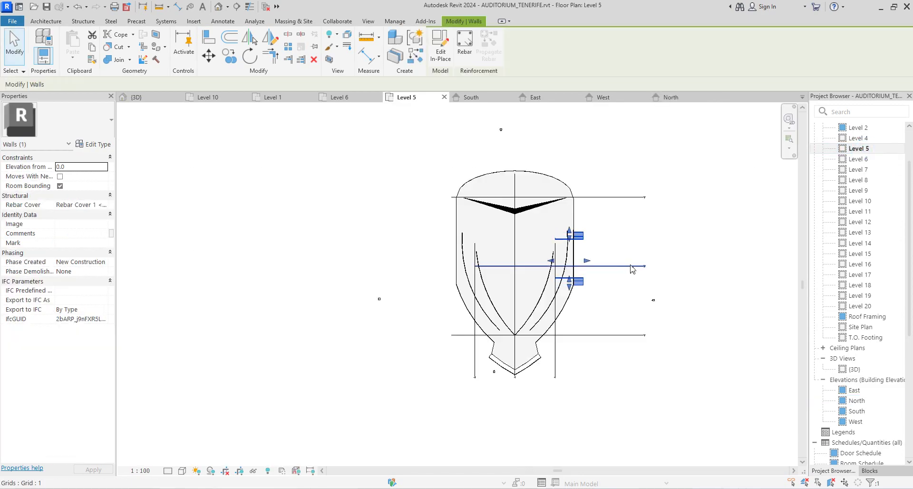
pyautogui.click(626, 268)
pyautogui.scroll(2, 626, 272)
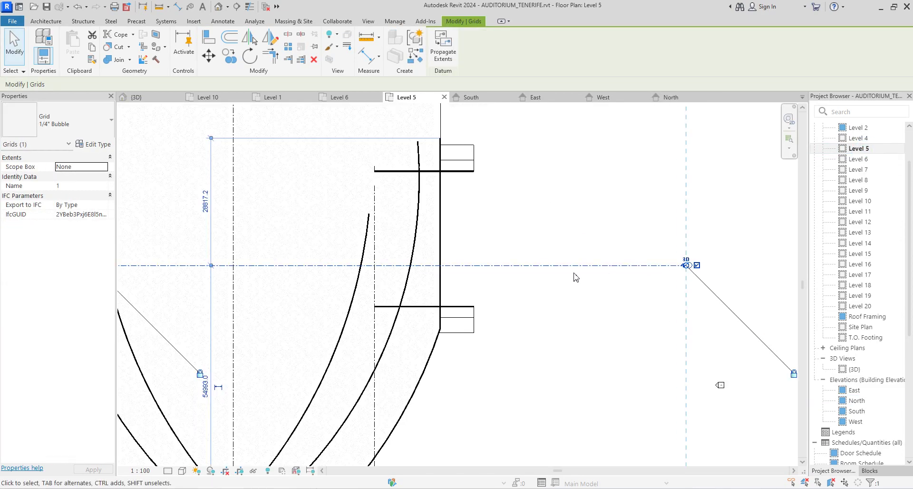
pyautogui.scroll(2, 648, 277)
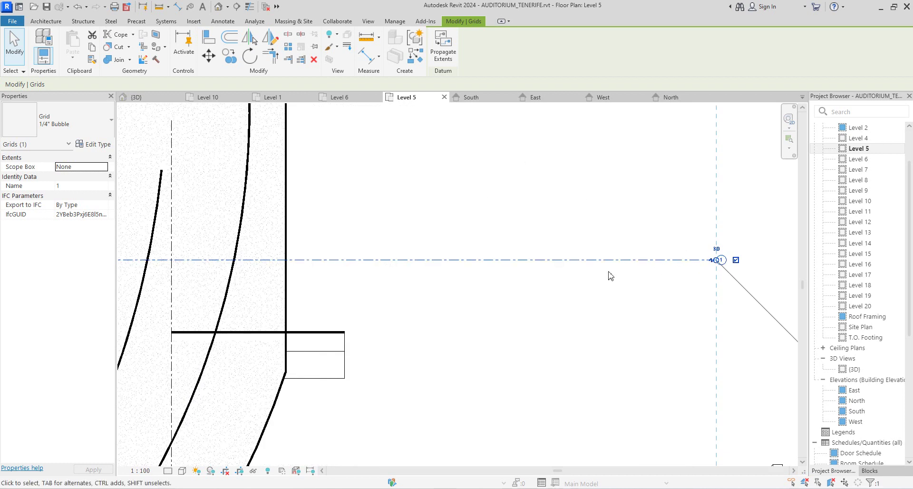
pyautogui.scroll(-3, 619, 273)
pyautogui.click(597, 308)
pyautogui.scroll(-3, 600, 277)
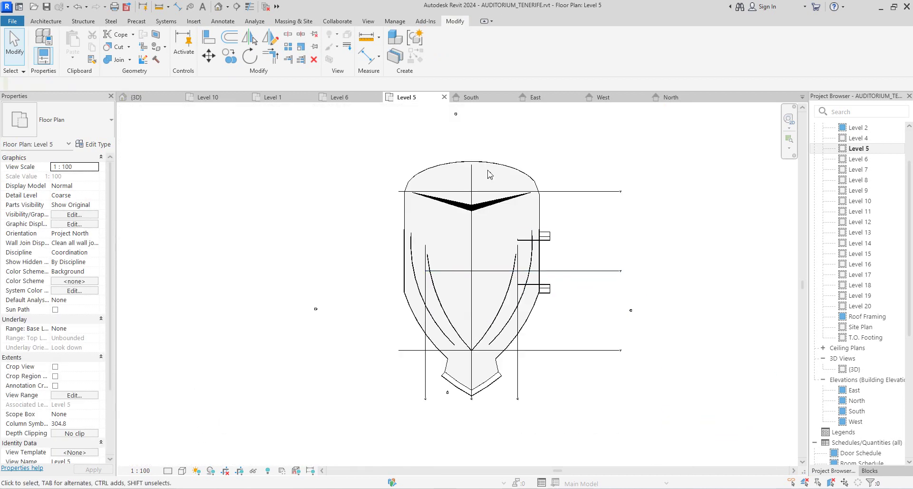
# Open the arched wall for in-place editing in the South elevation.
pyautogui.doubleClick(857, 411)
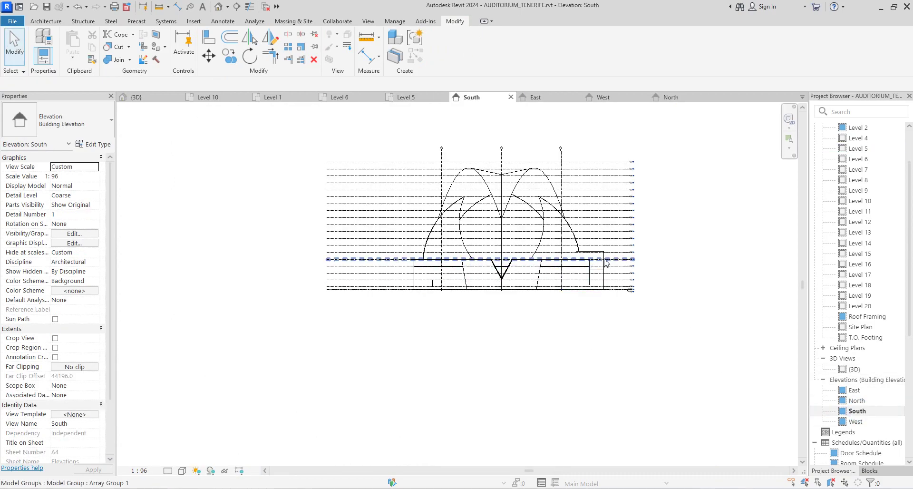
pyautogui.scroll(5, 610, 259)
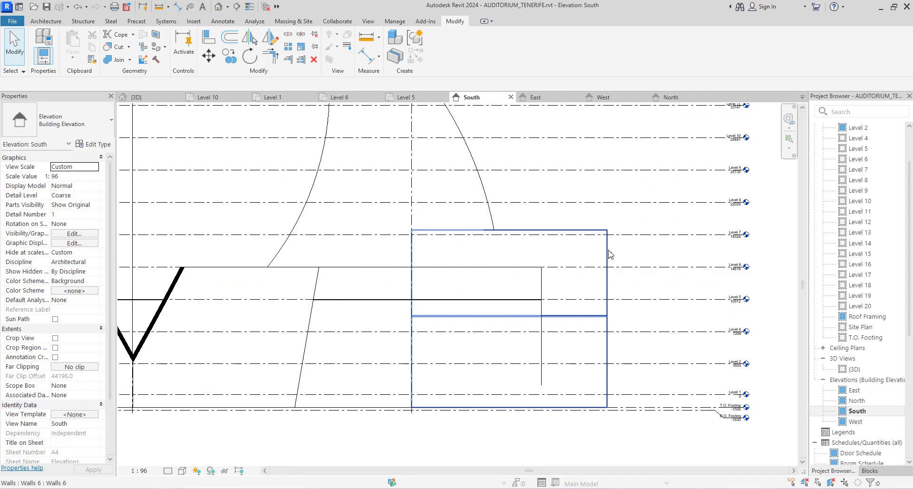
pyautogui.click(608, 255)
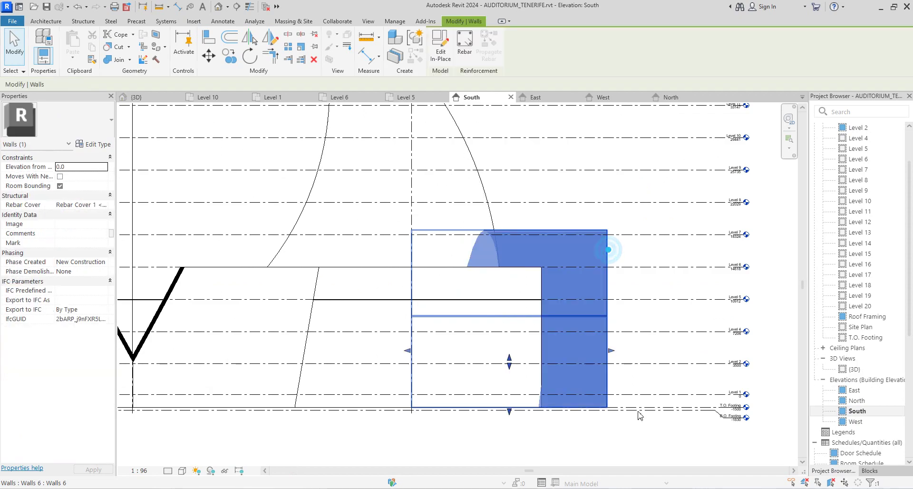
pyautogui.click(442, 50)
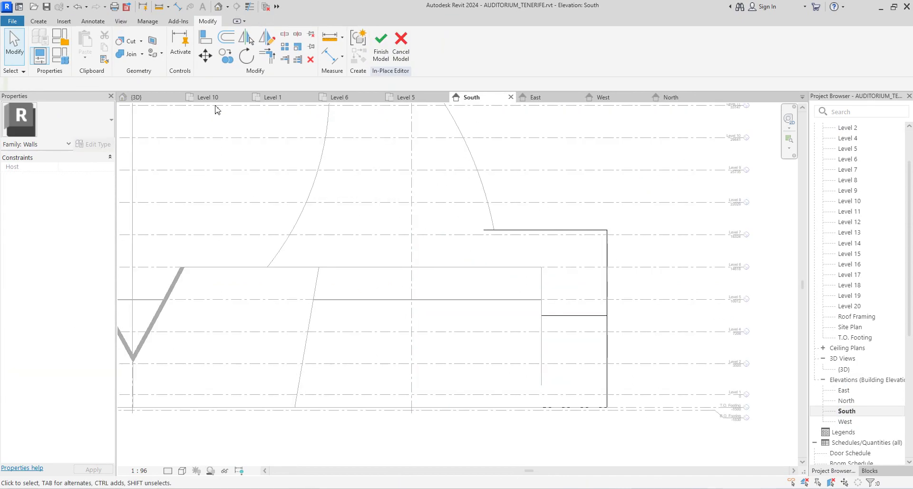
# Start a void extrusion in the in-place model with Grid : 1 as its work plane.
pyautogui.click(38, 21)
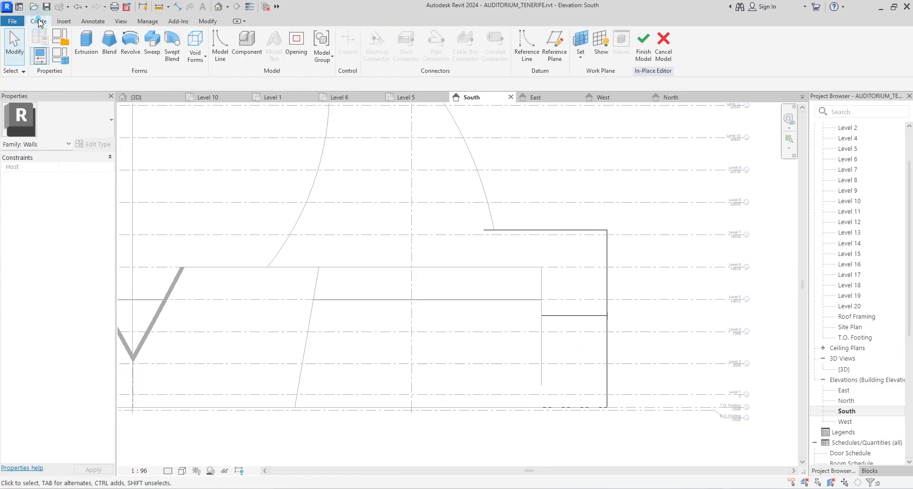
pyautogui.click(205, 57)
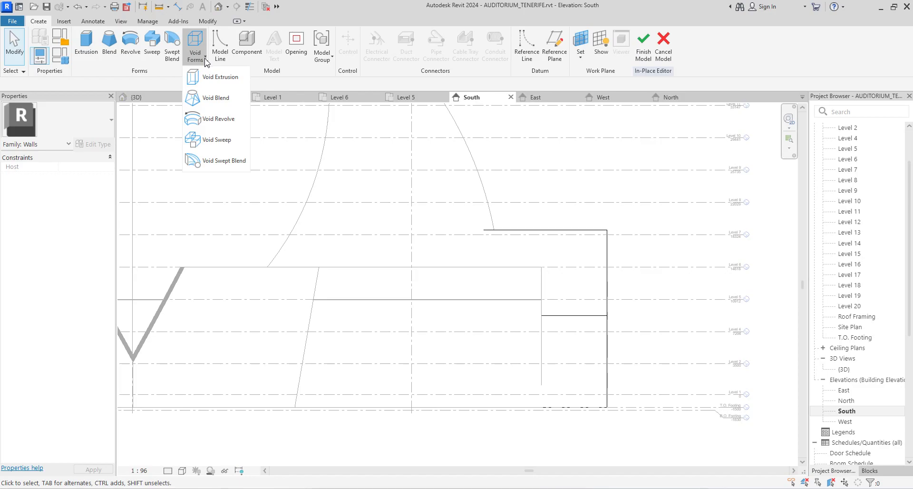
pyautogui.click(220, 81)
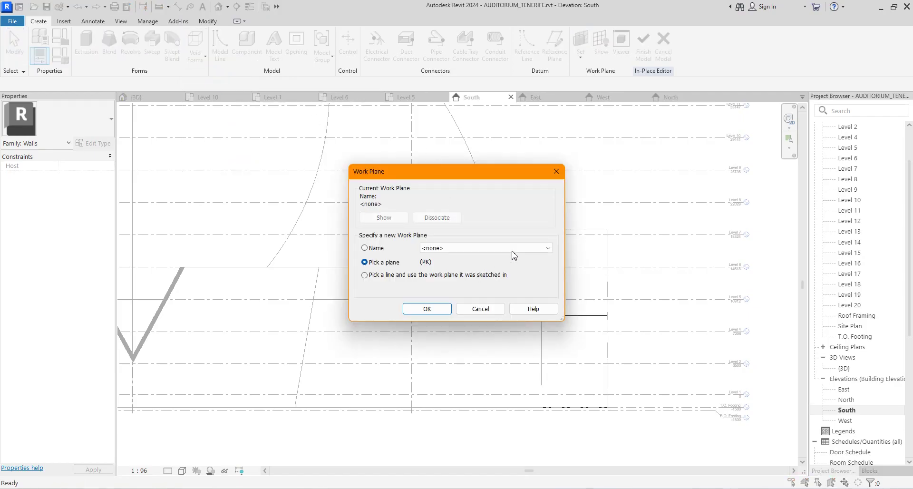
pyautogui.click(458, 247)
pyautogui.click(442, 261)
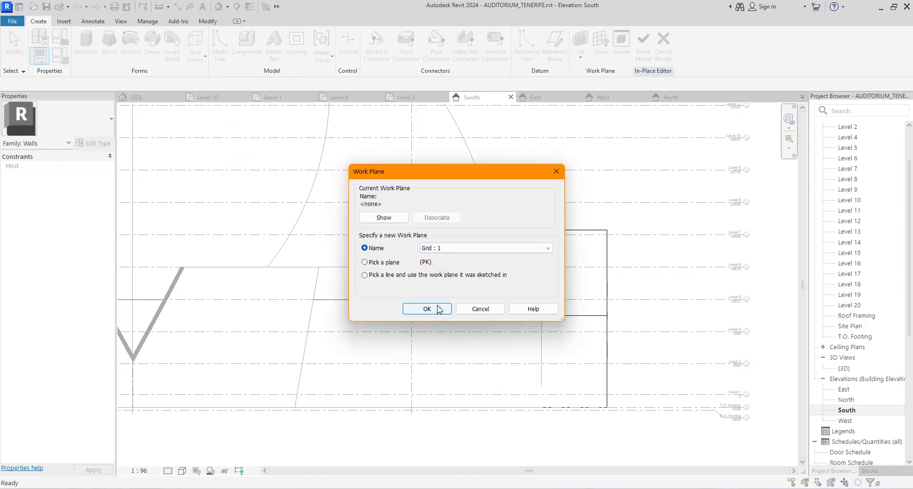
pyautogui.click(427, 309)
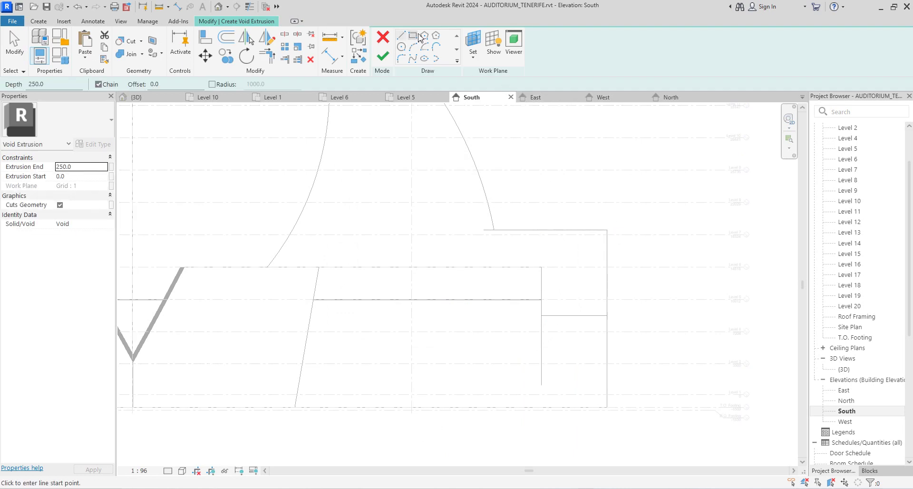
# Sketch and finish a closed void profile over the arch's outer end, with a slanted inner edge, about 7000 mm wide base and 3100 mm top.
pyautogui.click(402, 37)
pyautogui.click(616, 221)
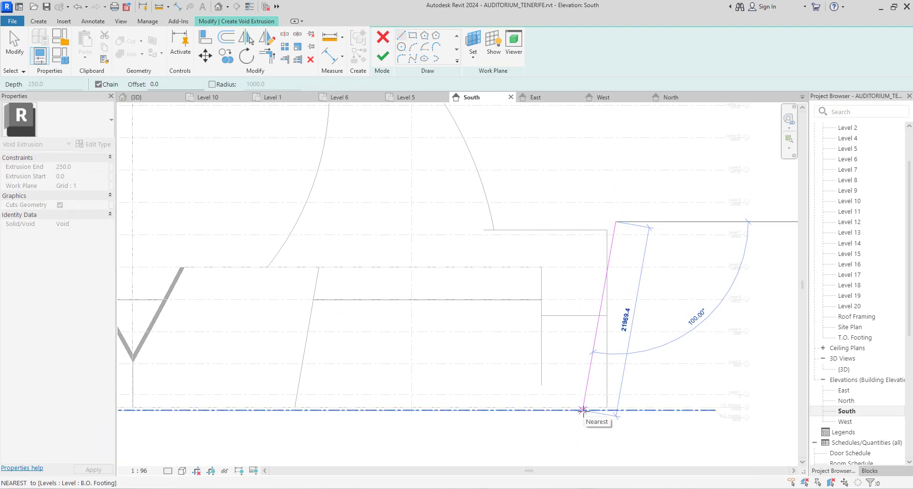
pyautogui.click(581, 419)
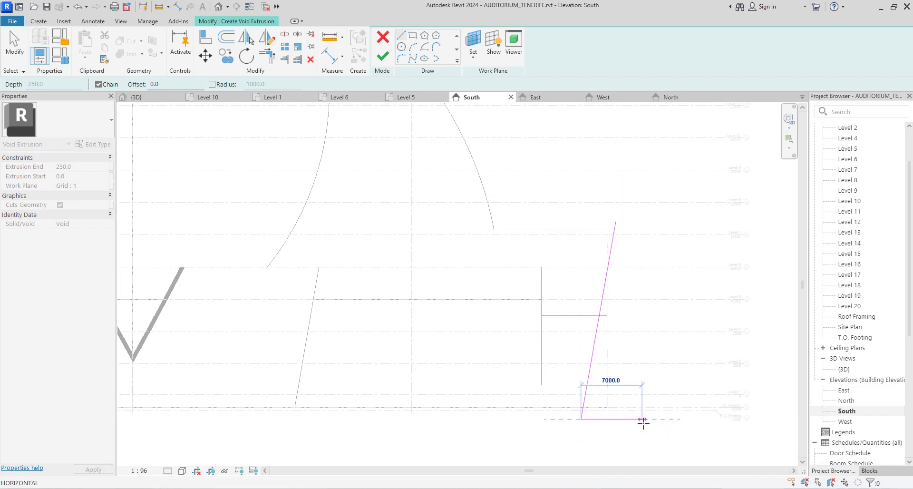
pyautogui.click(643, 419)
pyautogui.click(642, 227)
pyautogui.click(615, 227)
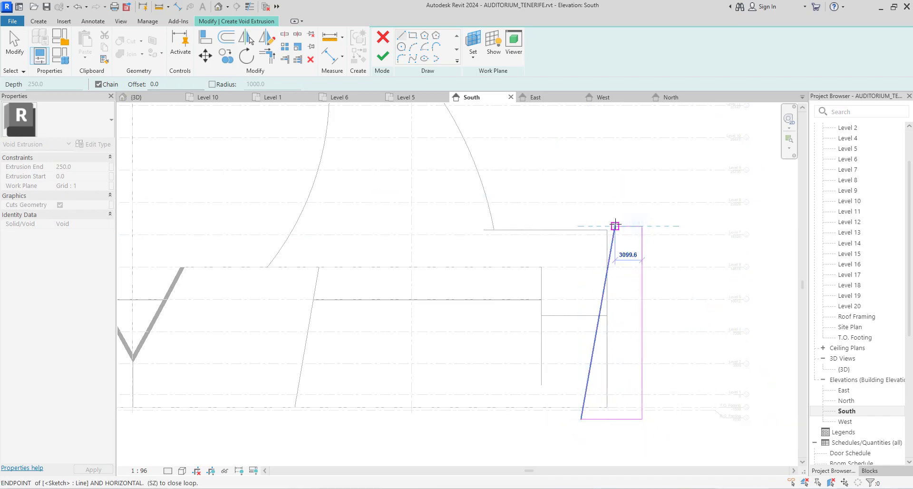
pyautogui.click(382, 56)
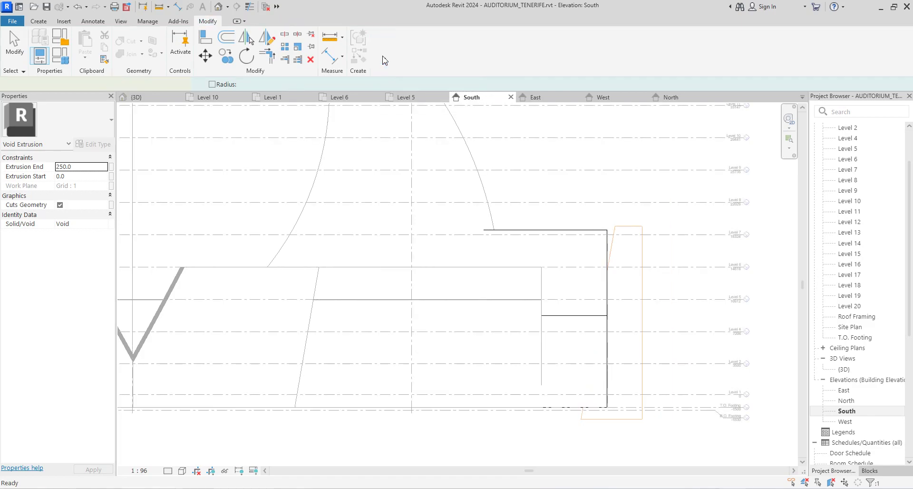
# Try to finish the in-place model with the new void over the arch's outer end.
pyautogui.click(683, 190)
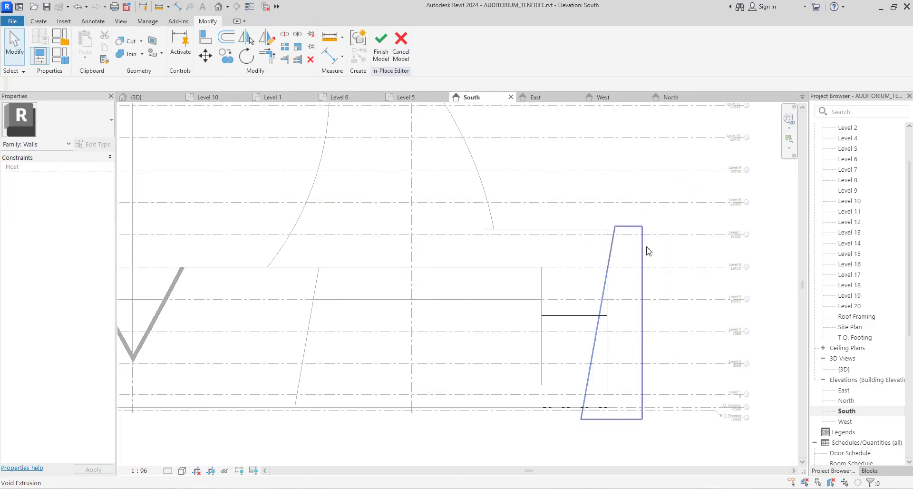
pyautogui.click(380, 56)
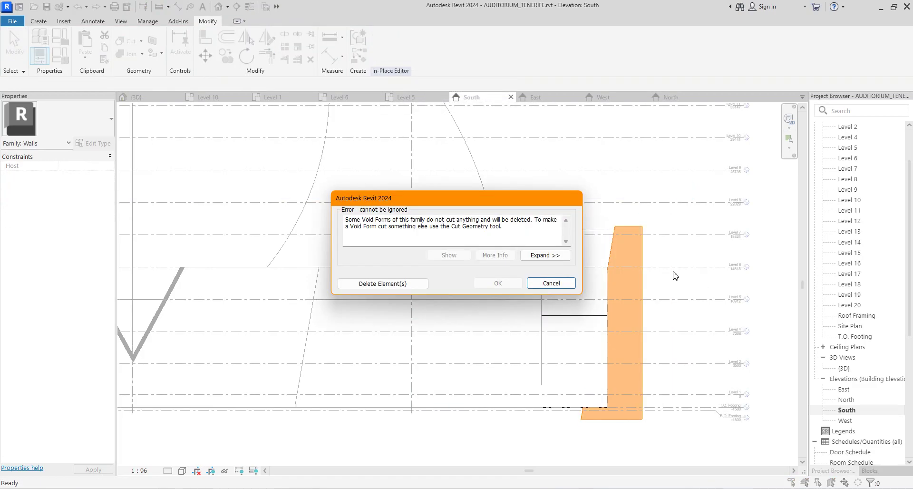
pyautogui.click(552, 284)
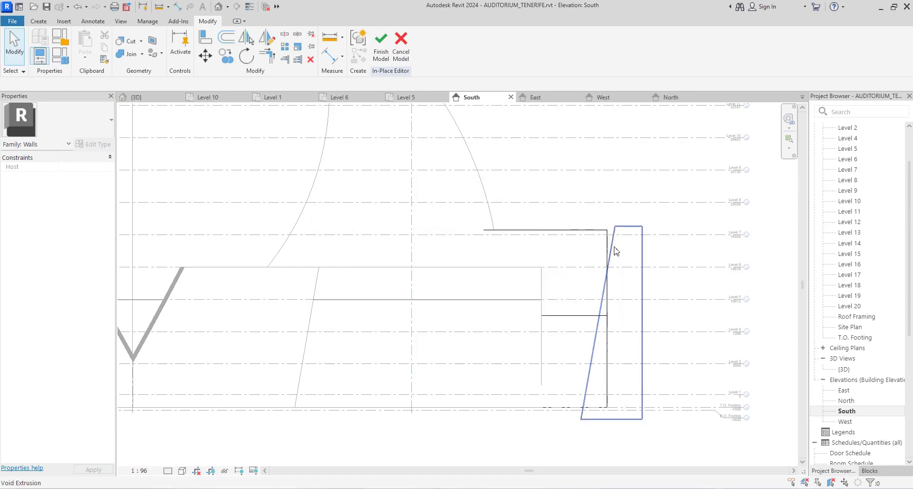
# Delete the void extrusion placed on Grid : 1 from the arch's outer end.
pyautogui.click(609, 252)
pyautogui.click(597, 324)
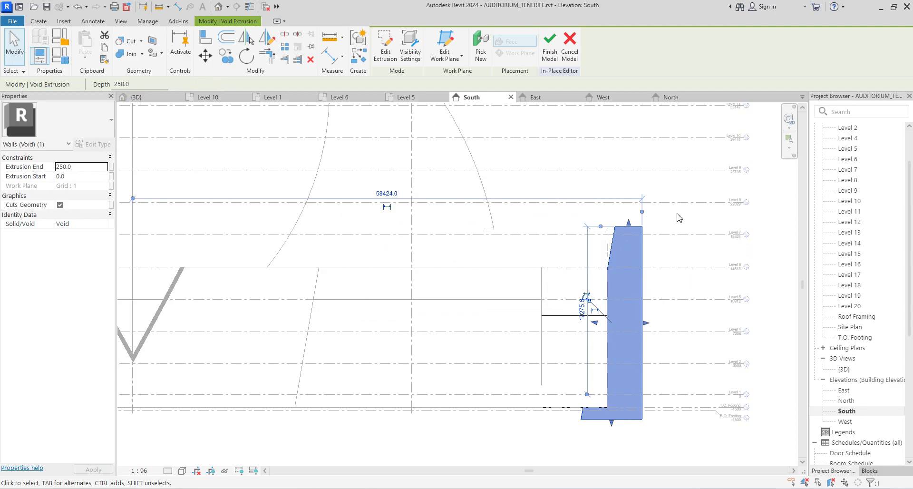
pyautogui.press('Delete')
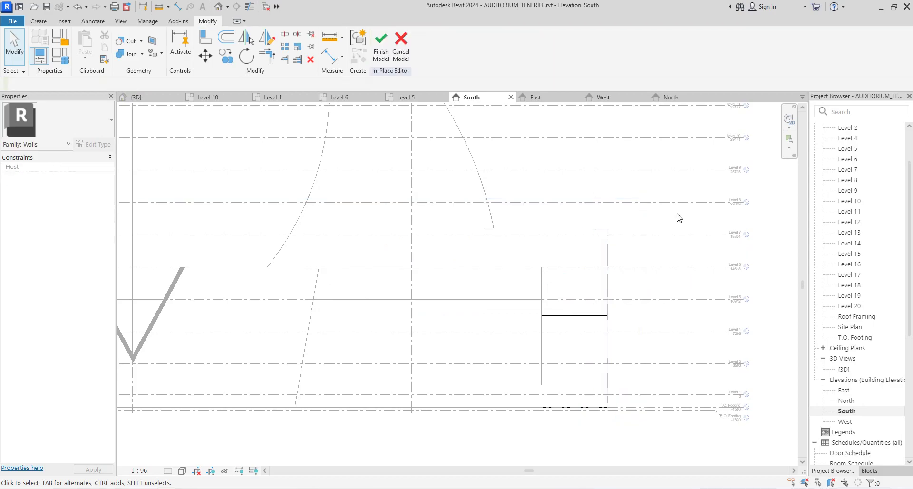
pyautogui.click(607, 265)
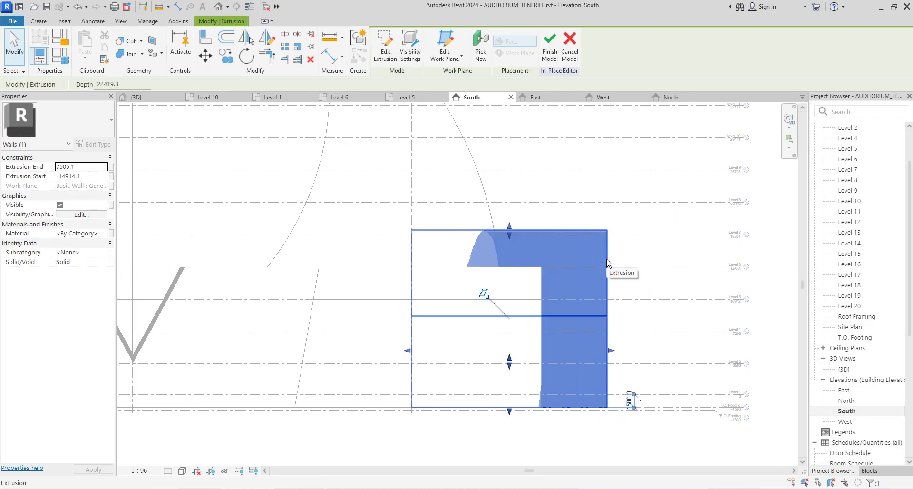
pyautogui.scroll(-2, 532, 332)
pyautogui.scroll(2, 533, 332)
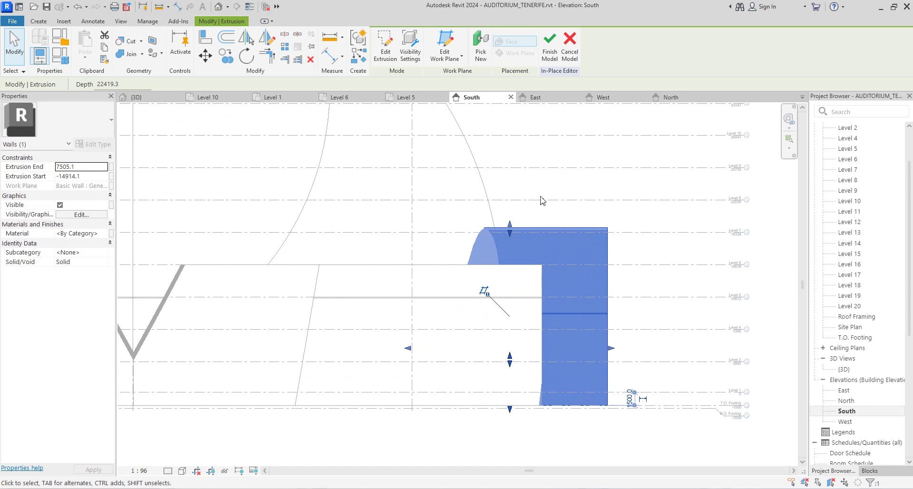
pyautogui.click(384, 53)
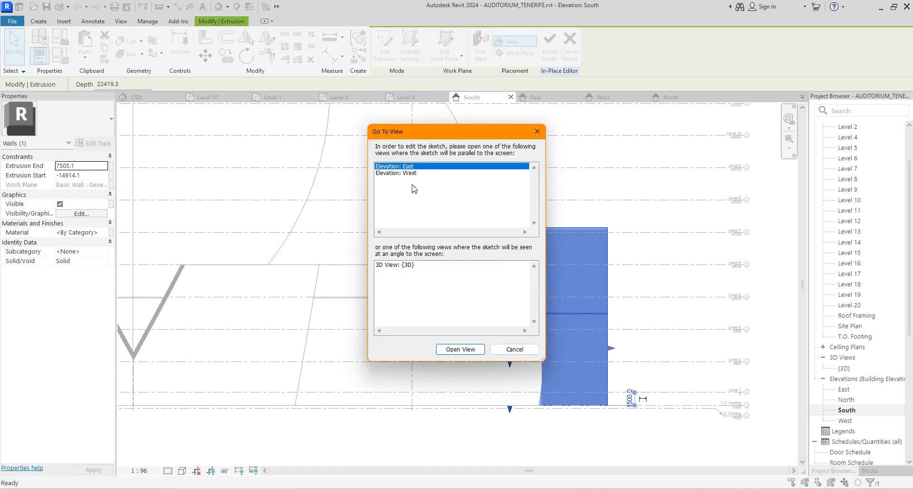
pyautogui.click(536, 132)
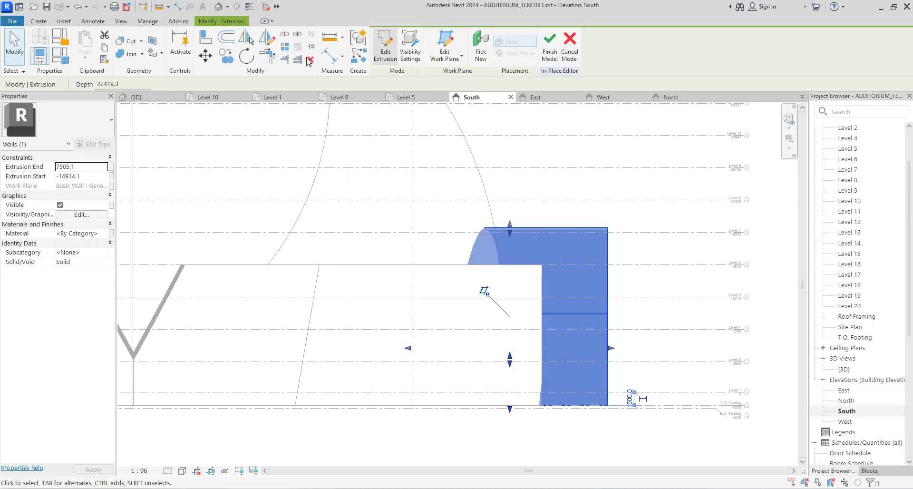
# Start a new void extrusion and pick the side face of the arch extrusion as its work plane.
pyautogui.click(36, 23)
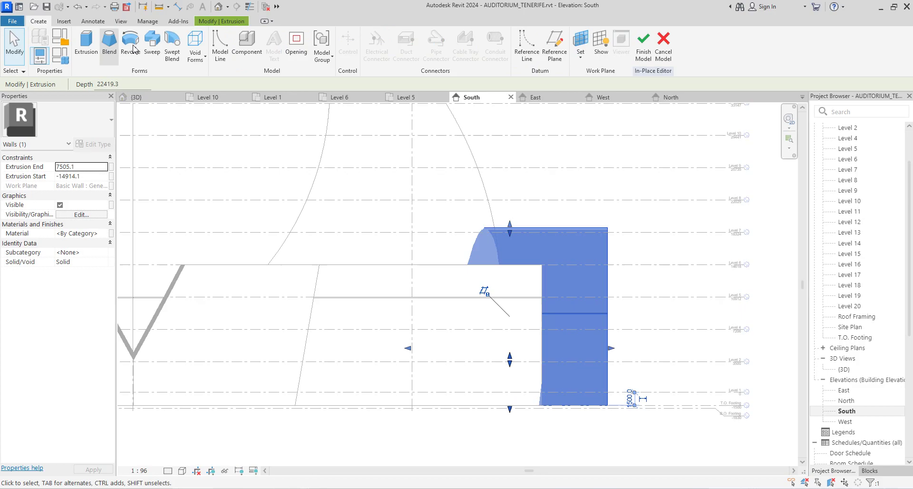
pyautogui.click(195, 50)
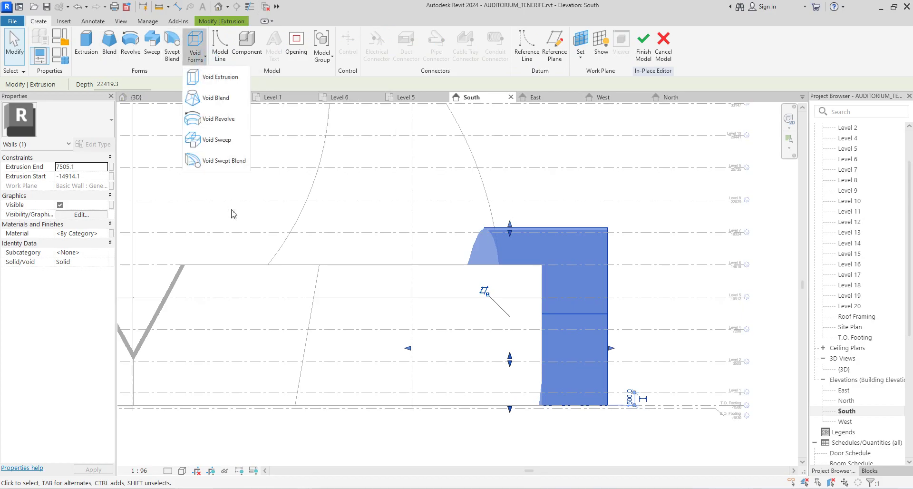
pyautogui.click(220, 79)
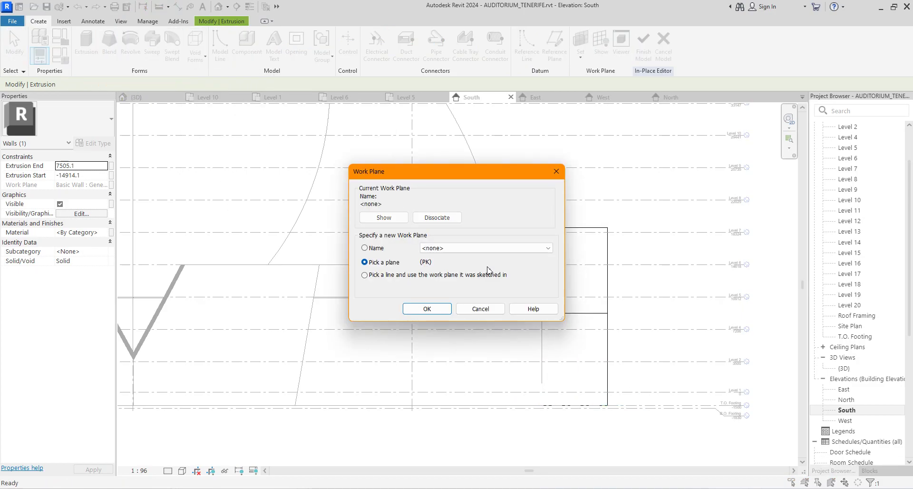
pyautogui.click(465, 248)
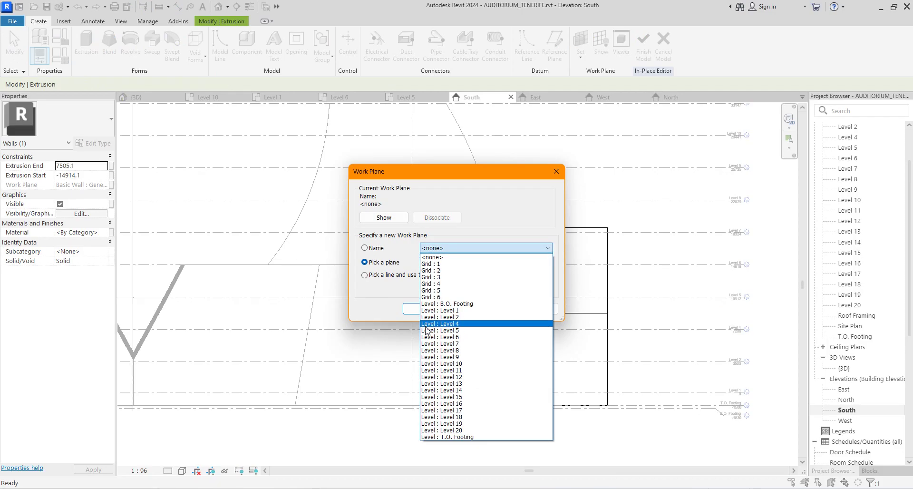
pyautogui.click(556, 174)
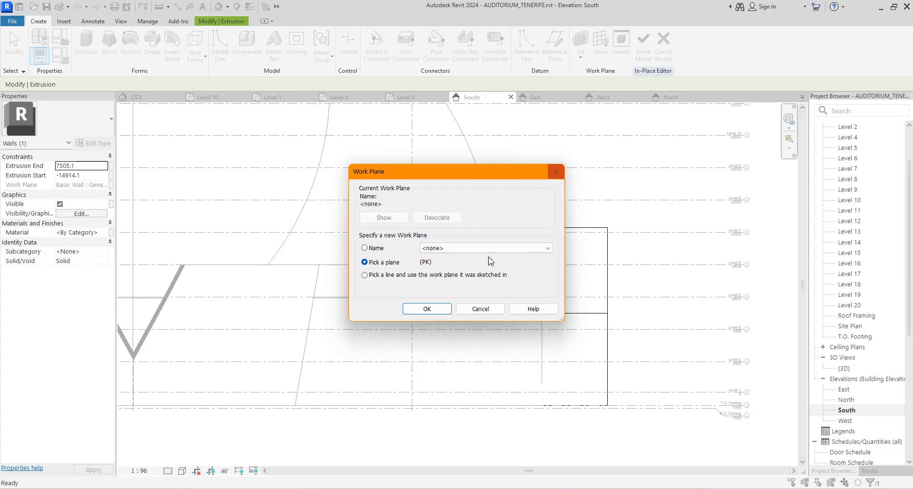
pyautogui.click(440, 308)
pyautogui.click(607, 342)
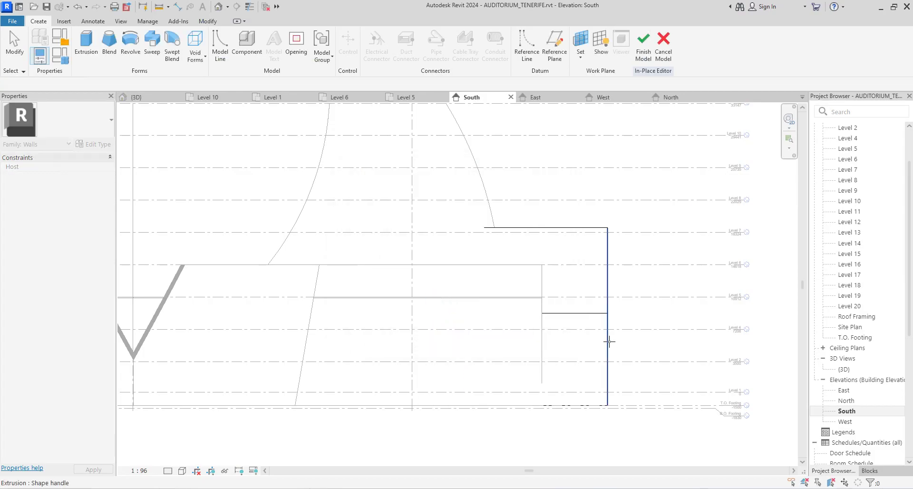
pyautogui.click(584, 314)
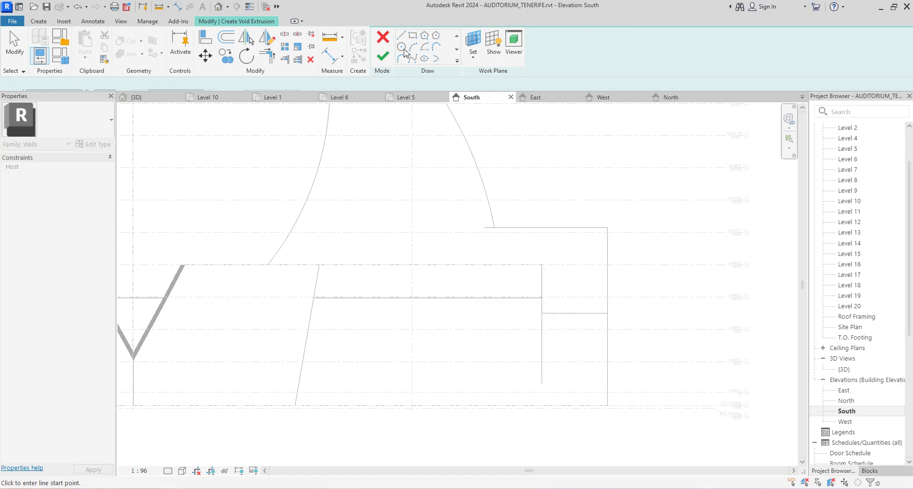
# Sketch and finish a closed void profile about 24200 mm tall over the arch's outer end, with a slanted inner edge.
pyautogui.click(608, 215)
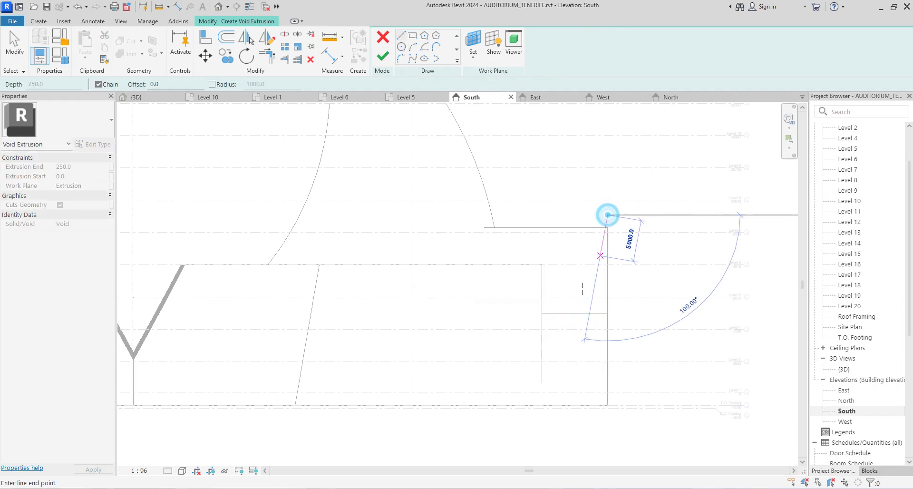
pyautogui.click(574, 419)
pyautogui.click(635, 419)
pyautogui.click(634, 218)
pyautogui.click(607, 219)
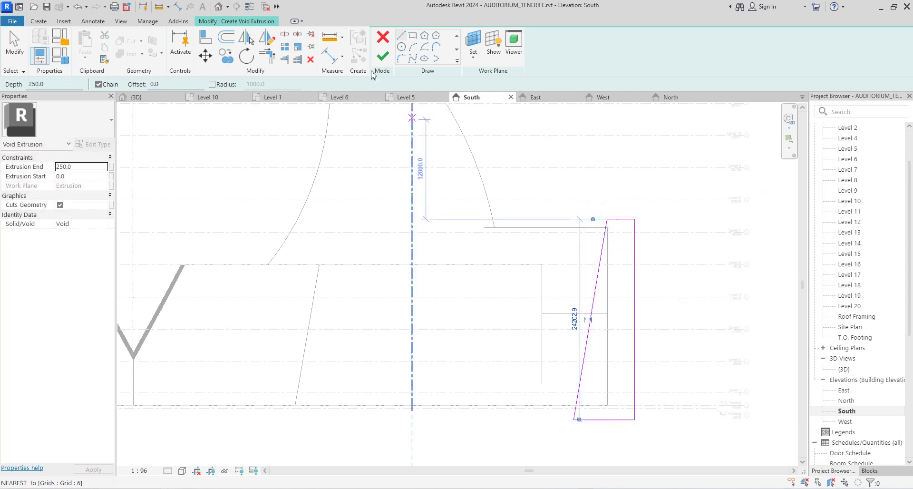
pyautogui.click(382, 58)
pyautogui.doubleClick(621, 245)
pyautogui.click(383, 55)
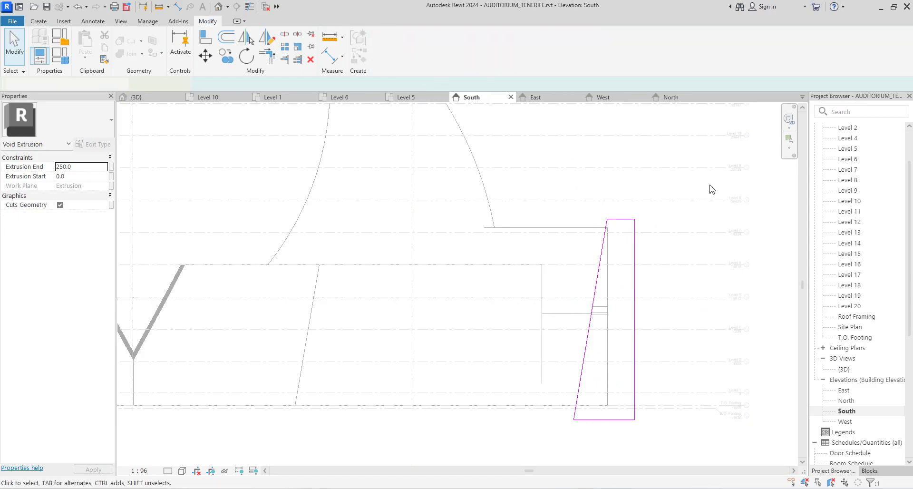
pyautogui.click(698, 196)
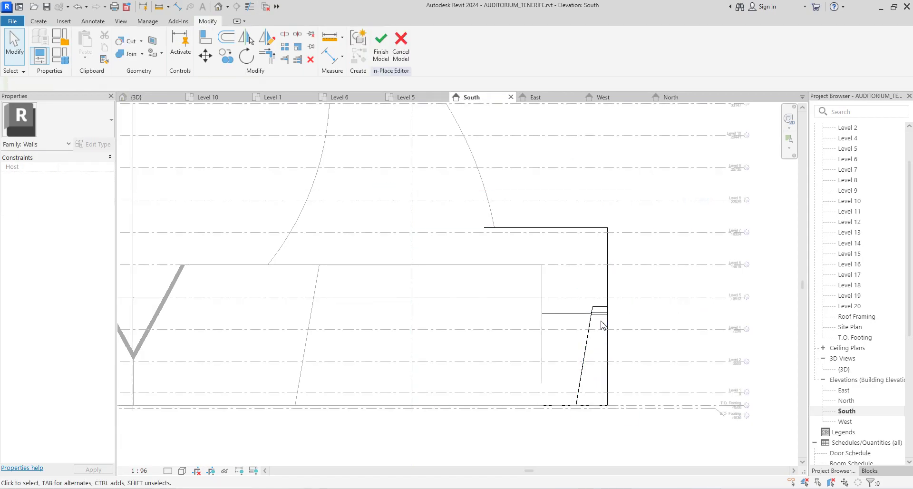
# Reopen the void's sketch and nudge its slanted inner edge slightly outward.
pyautogui.click(591, 339)
pyautogui.click(385, 48)
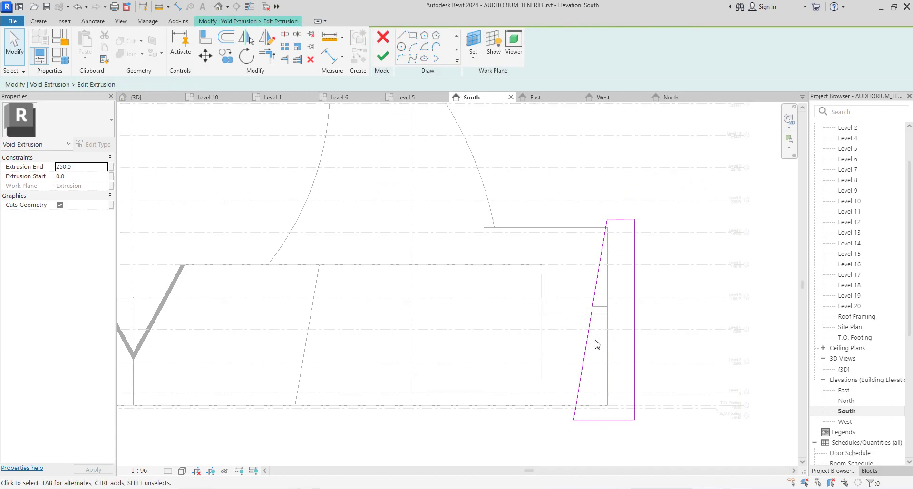
pyautogui.scroll(3, 608, 224)
pyautogui.scroll(2, 608, 250)
pyautogui.click(603, 247)
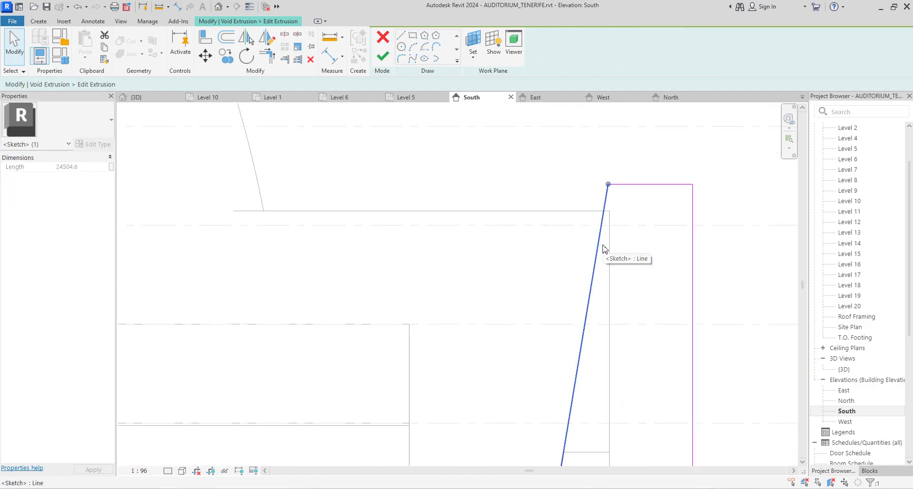
pyautogui.scroll(2, 529, 280)
pyautogui.press('Right')
pyautogui.press('Right')
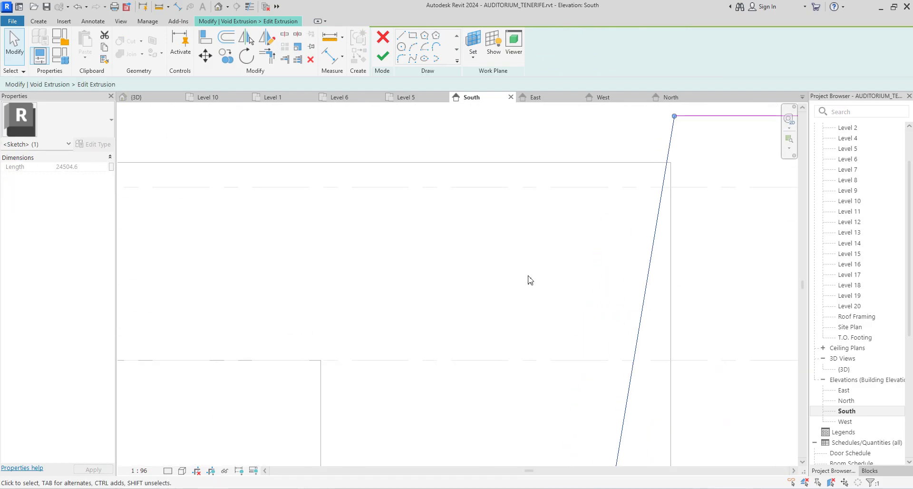
pyautogui.press('Right')
pyautogui.scroll(-2, 529, 280)
pyautogui.scroll(-1, 459, 204)
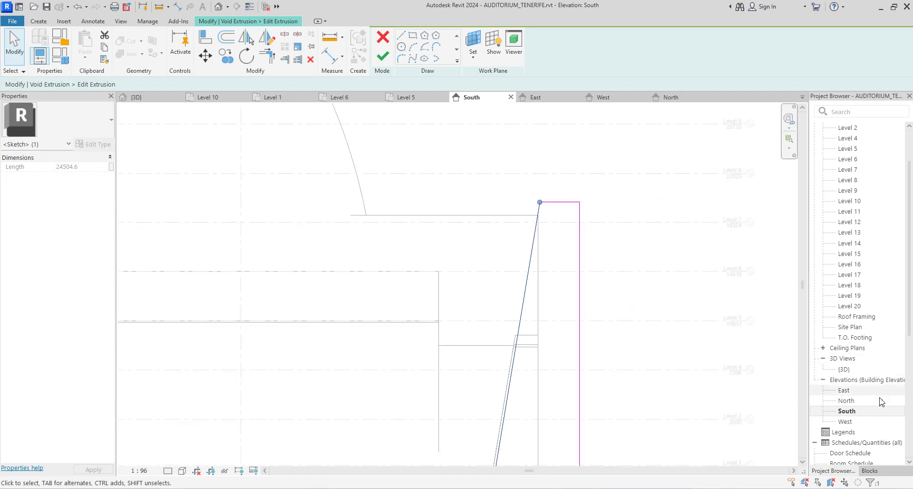
# Finish the void's sketch in the East elevation and extend its depth across the arch to the far leg, to 37411.8.
pyautogui.doubleClick(845, 391)
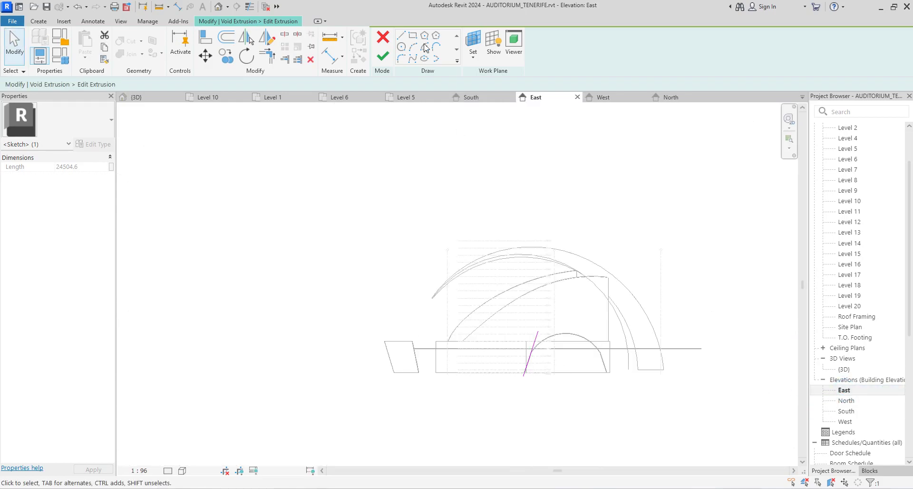
pyautogui.click(383, 56)
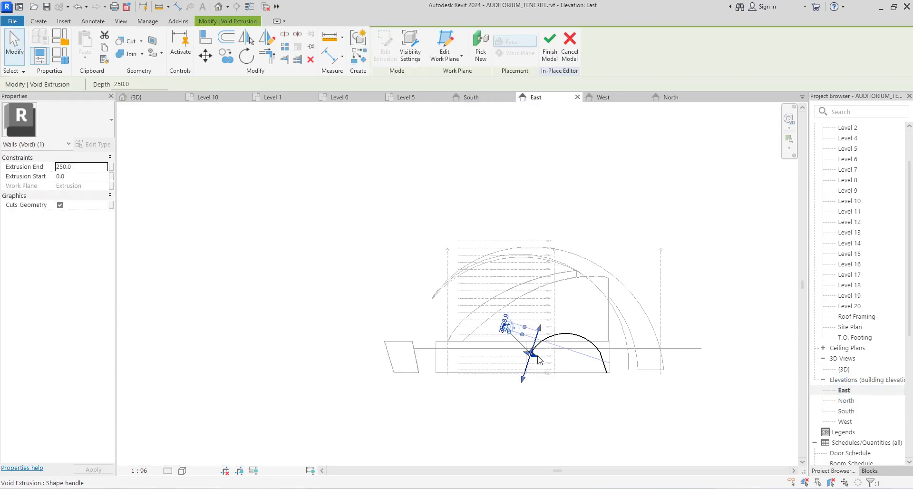
pyautogui.scroll(2, 538, 360)
pyautogui.moveTo(533, 360); pyautogui.dragTo(656, 368)
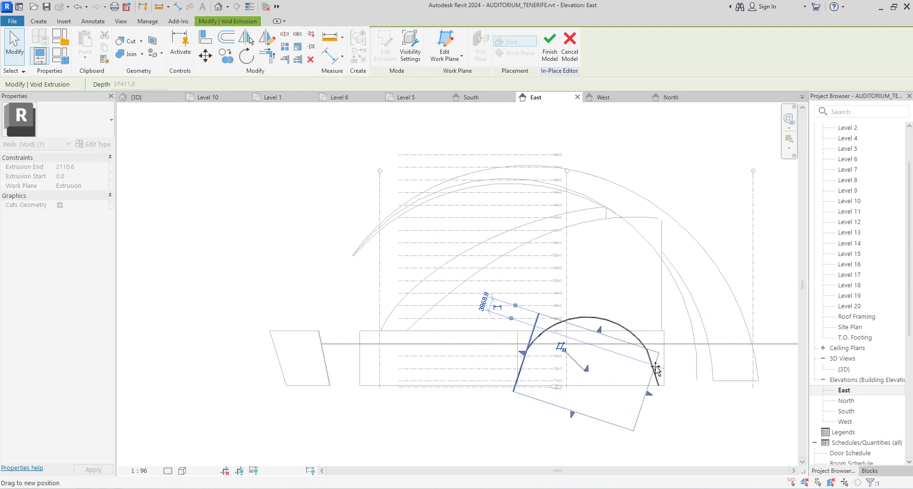
pyautogui.click(656, 369)
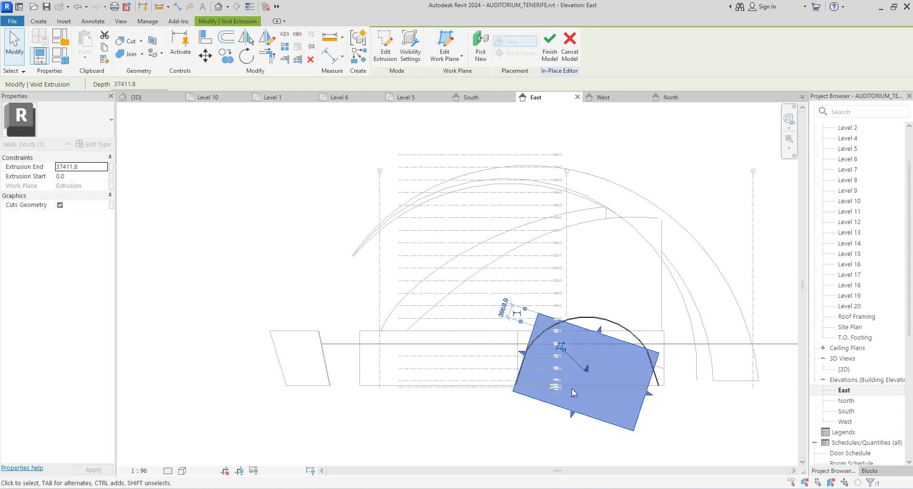
# Compare the void with the arch outline in the East elevation and finish the in-place model.
pyautogui.scroll(2, 570, 380)
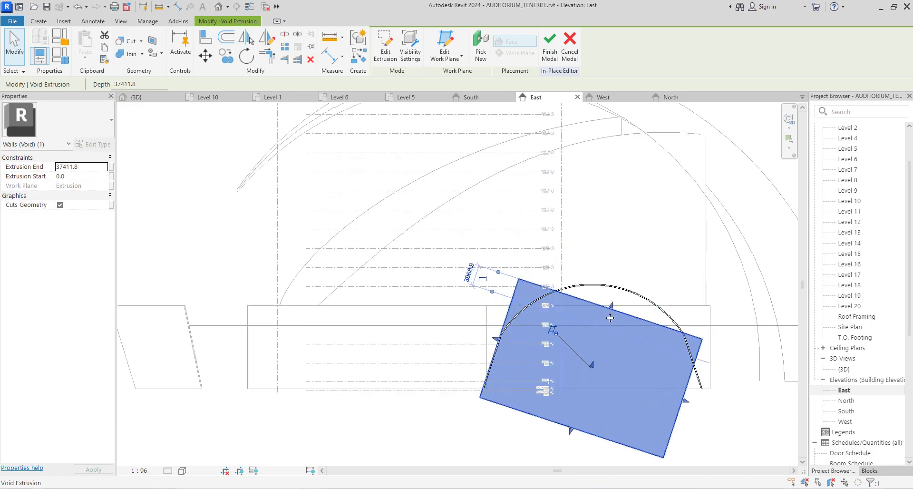
pyautogui.scroll(2, 559, 330)
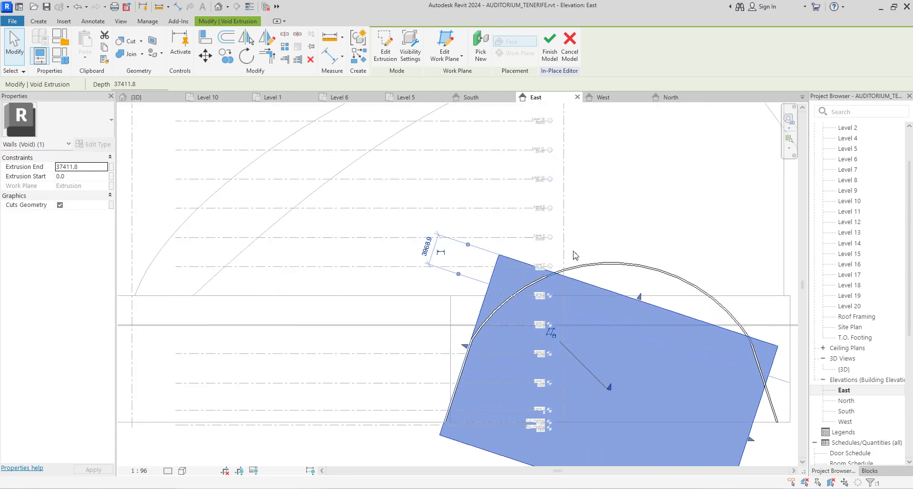
pyautogui.scroll(-3, 581, 319)
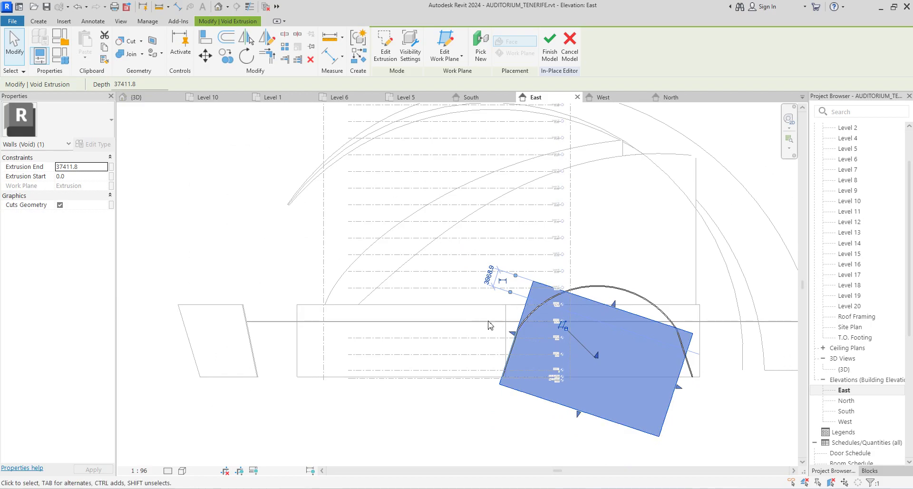
pyautogui.click(677, 285)
pyautogui.scroll(-1, 580, 373)
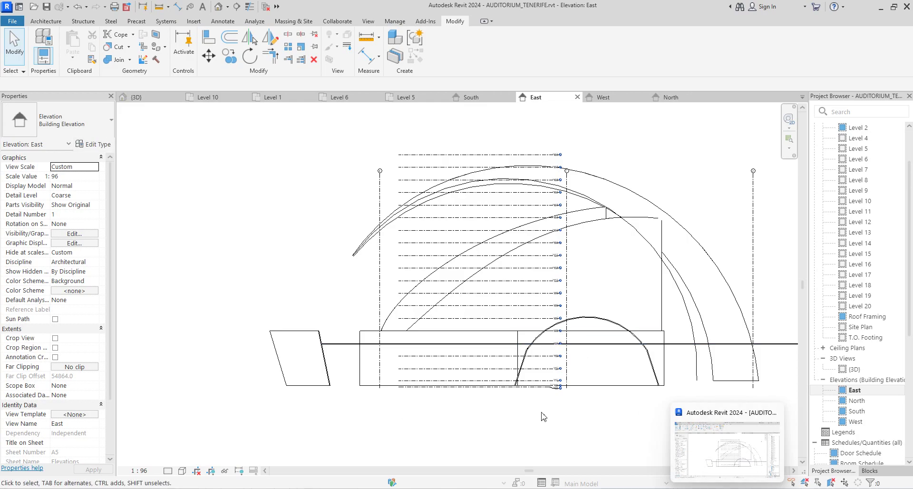
pyautogui.scroll(5, 535, 340)
pyautogui.scroll(-5, 536, 341)
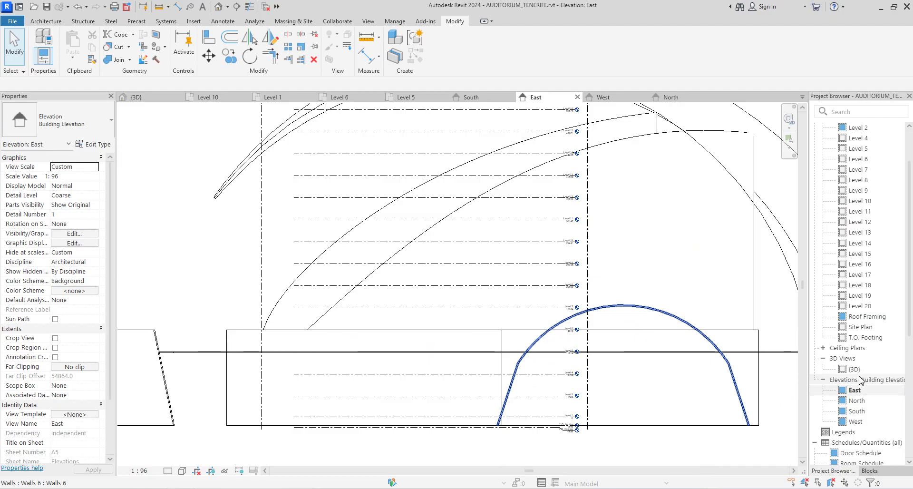
# Reopen the arched wall for in-place editing in the South elevation.
pyautogui.doubleClick(856, 411)
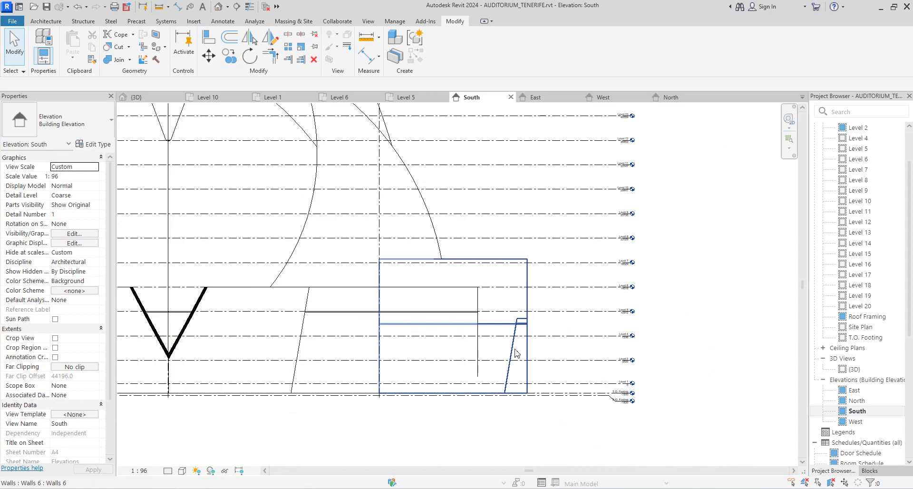
pyautogui.click(514, 354)
pyautogui.click(441, 52)
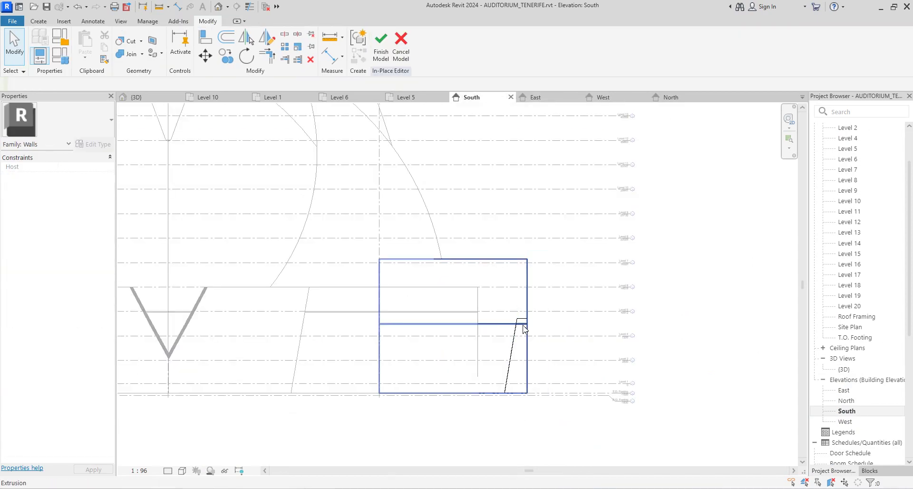
# Delete the existing void extrusion from the arched wall in the South elevation.
pyautogui.click(515, 372)
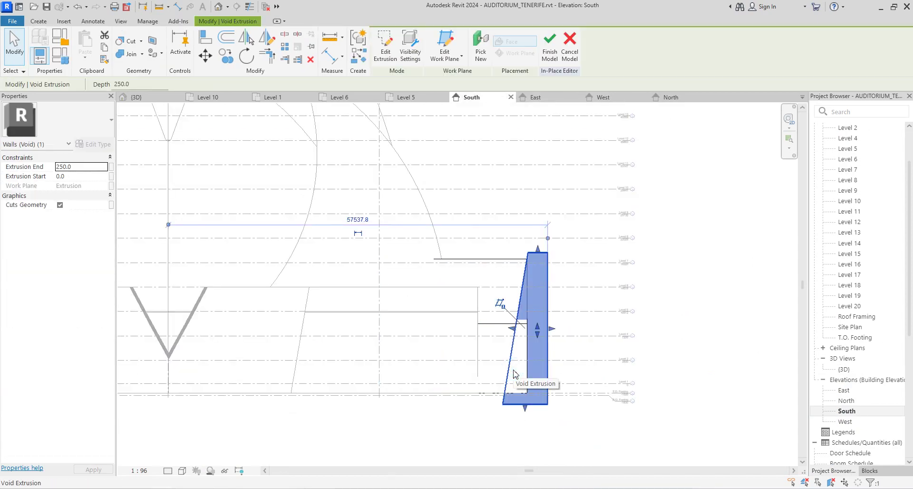
pyautogui.click(576, 347)
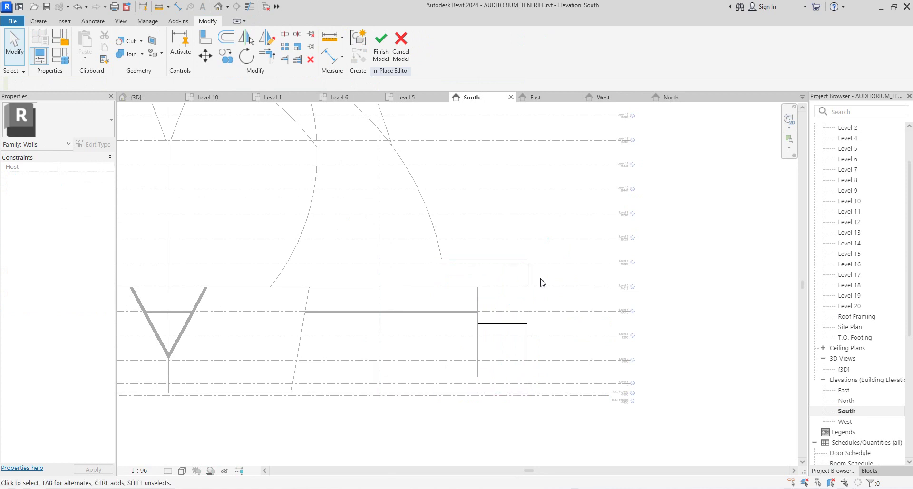
pyautogui.scroll(-4, 540, 294)
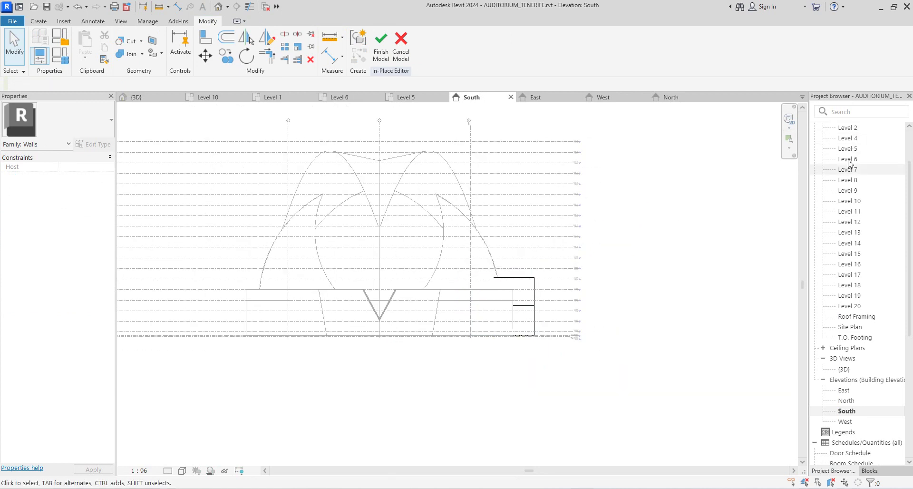
pyautogui.doubleClick(849, 138)
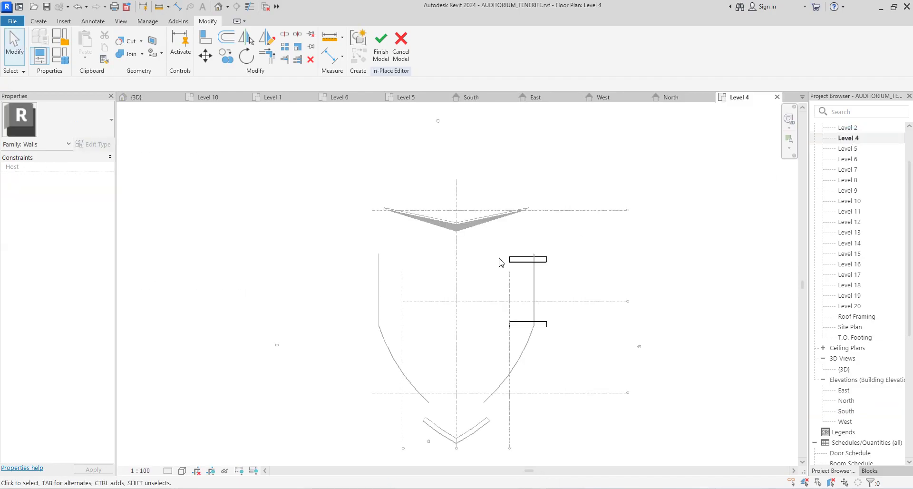
pyautogui.scroll(1, 547, 330)
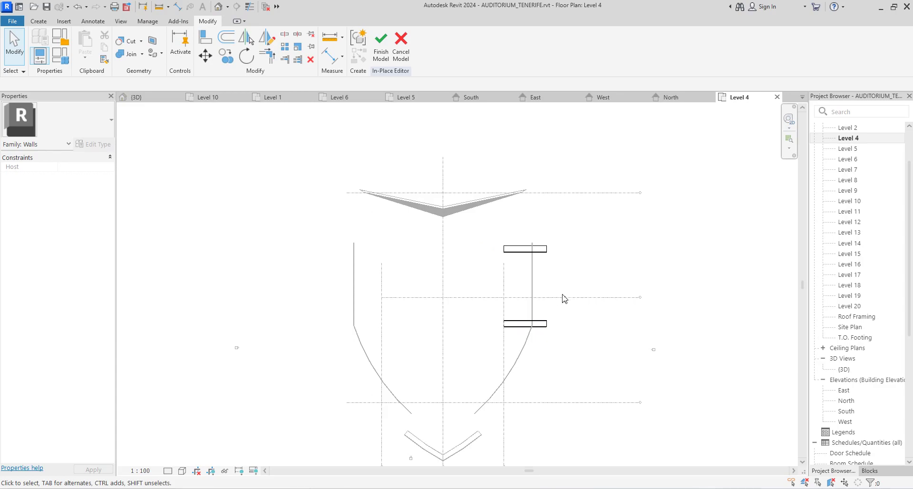
pyautogui.click(535, 249)
pyautogui.click(382, 52)
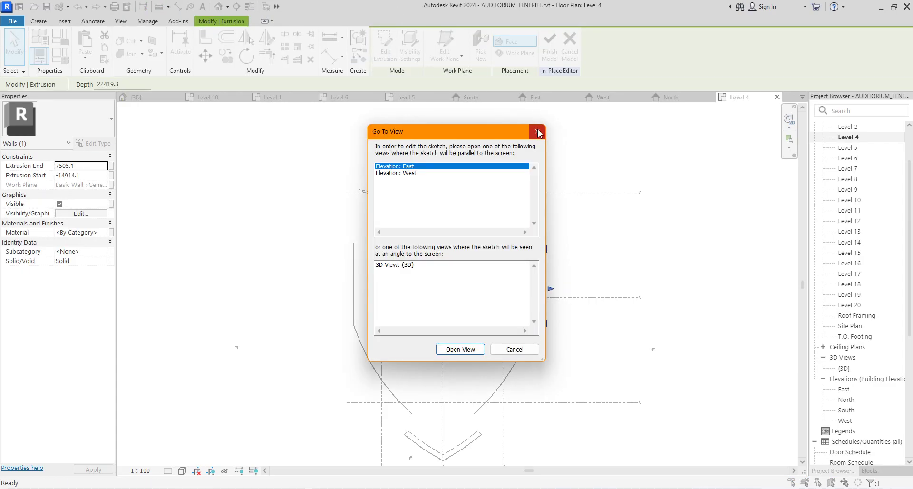
pyautogui.click(537, 132)
pyautogui.click(38, 21)
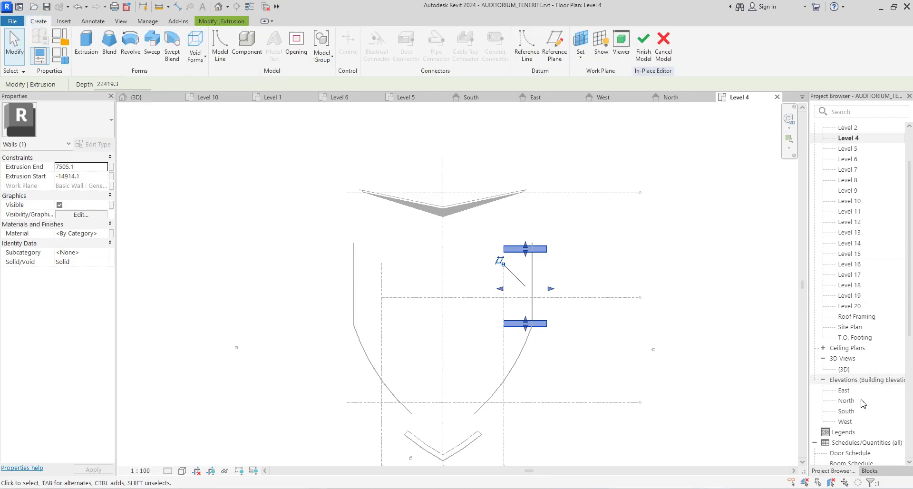
# Start a new void extrusion in the South elevation on the Grid : 1 work plane.
pyautogui.click(845, 412)
pyautogui.doubleClick(845, 412)
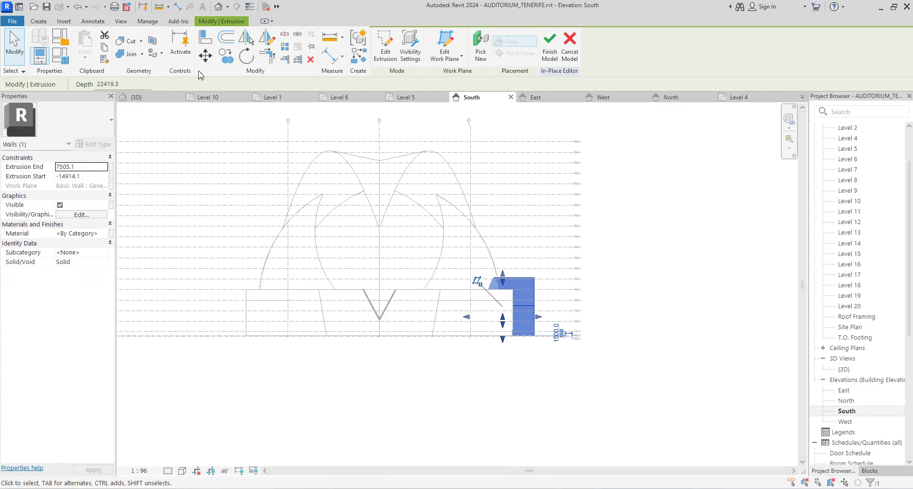
pyautogui.click(46, 22)
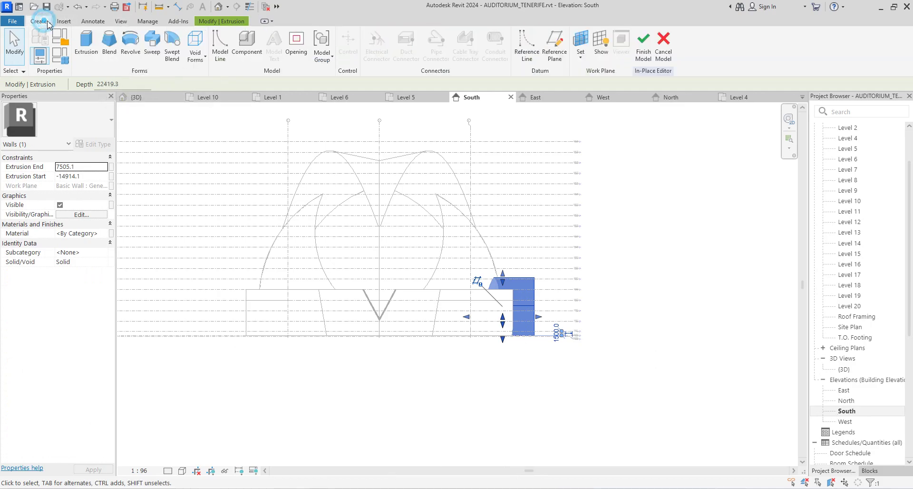
pyautogui.click(204, 58)
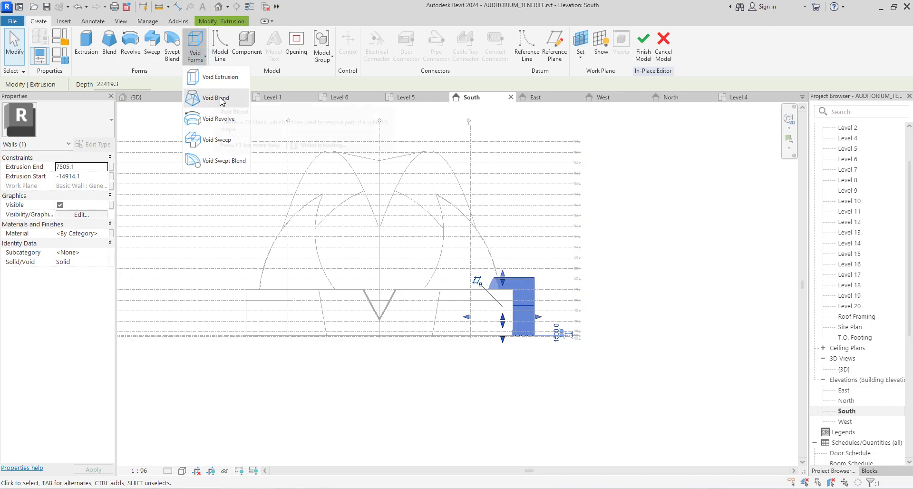
pyautogui.click(218, 77)
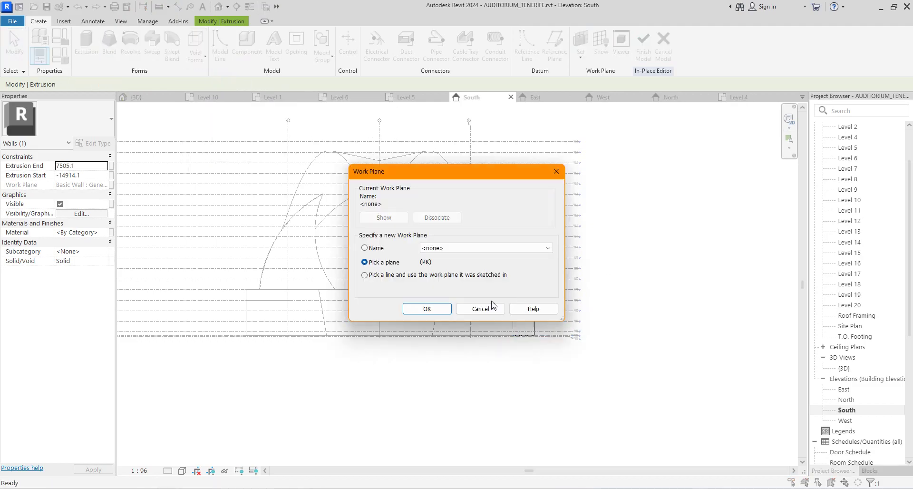
pyautogui.click(476, 248)
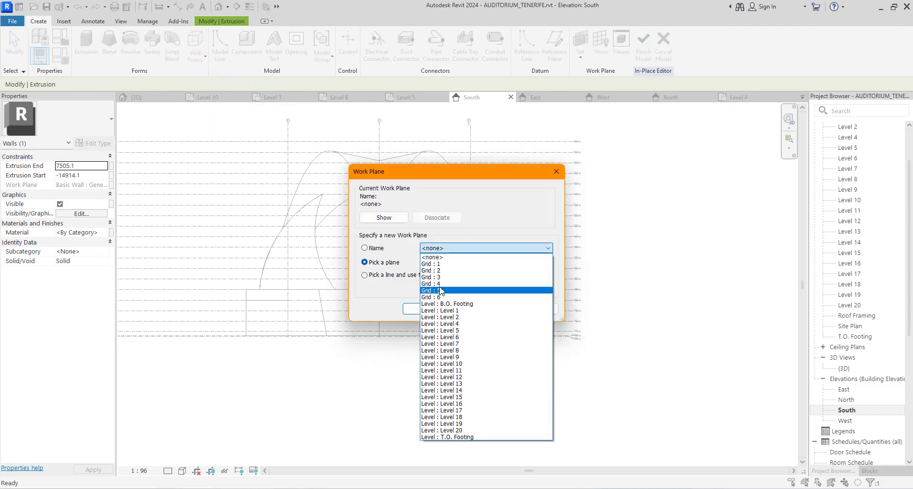
pyautogui.click(434, 264)
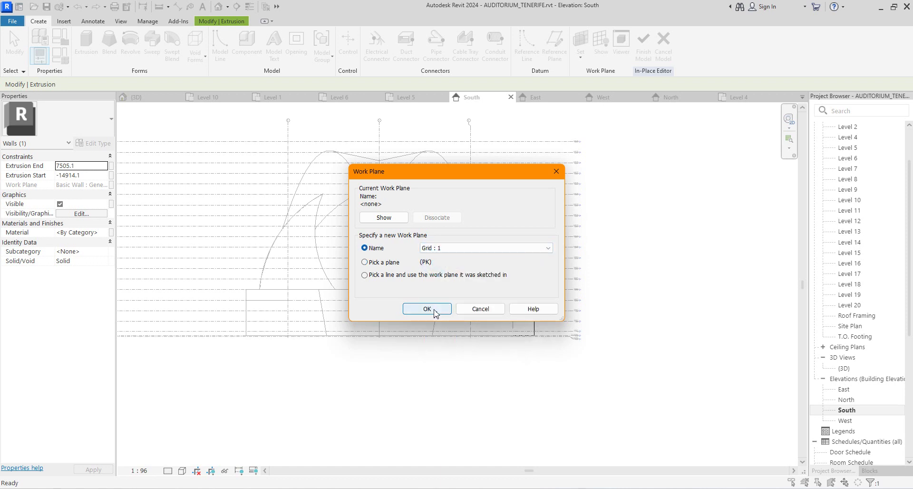
pyautogui.click(428, 309)
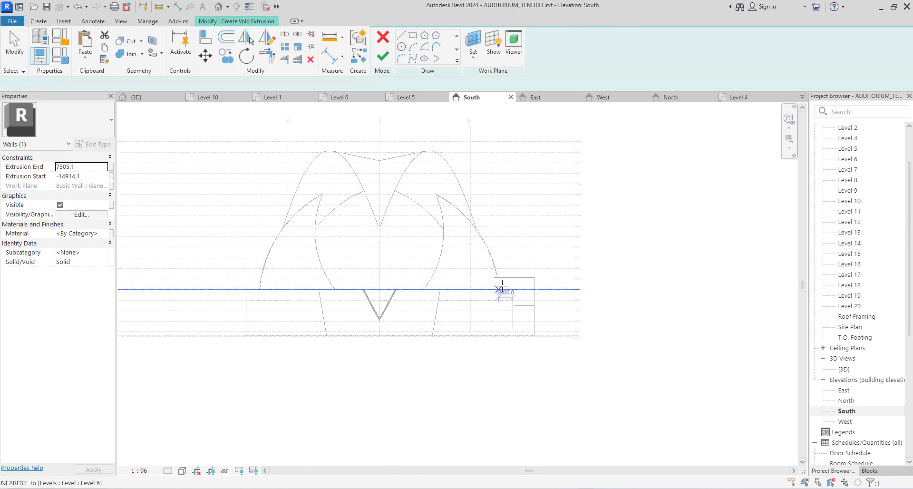
# Sketch a closed four-sided void profile with a slanted inner edge around the arched wall's outer end and finish the sketch.
pyautogui.click(514, 249)
pyautogui.click(471, 343)
pyautogui.click(554, 344)
pyautogui.click(554, 257)
pyautogui.click(513, 248)
pyautogui.click(383, 57)
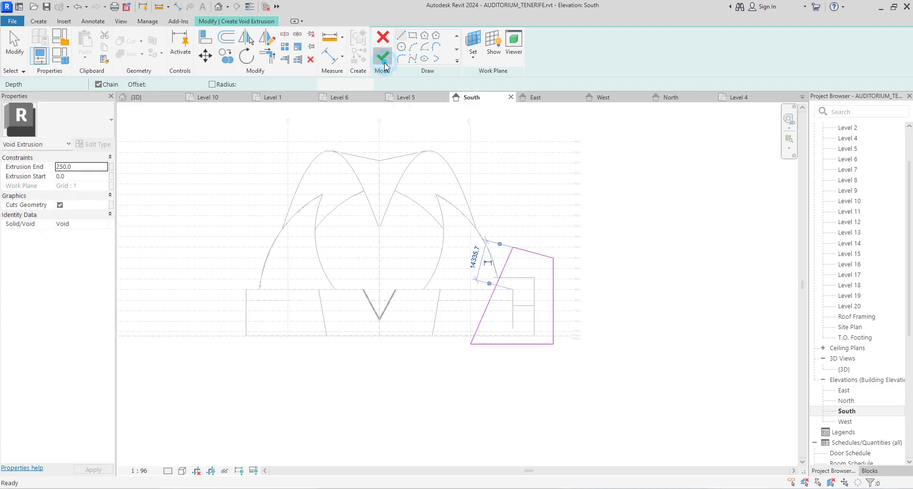
pyautogui.click(604, 378)
pyautogui.click(536, 298)
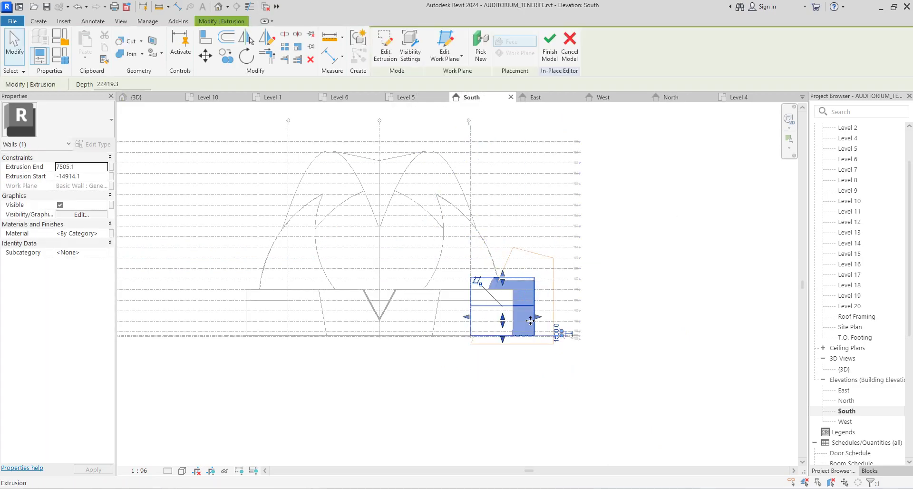
pyautogui.click(559, 397)
pyautogui.scroll(3, 537, 316)
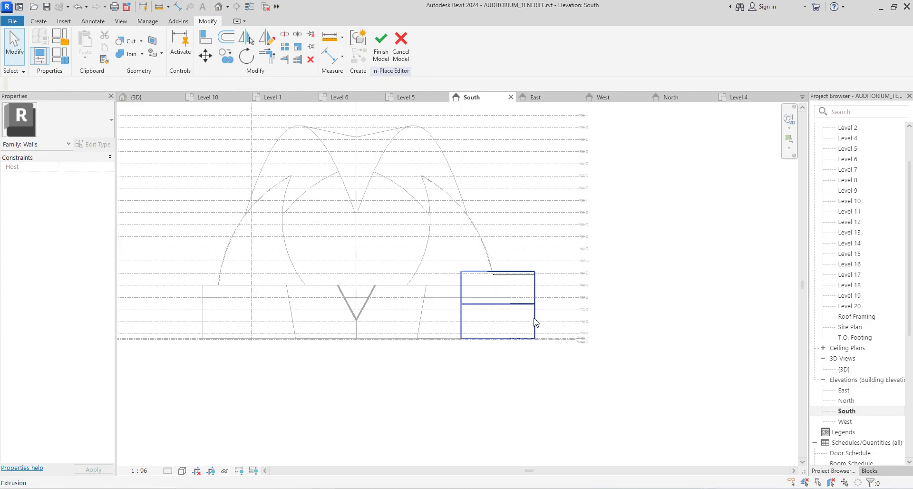
# Examine the new void's position and depth against the arched wall in the 3D view.
pyautogui.doubleClick(844, 369)
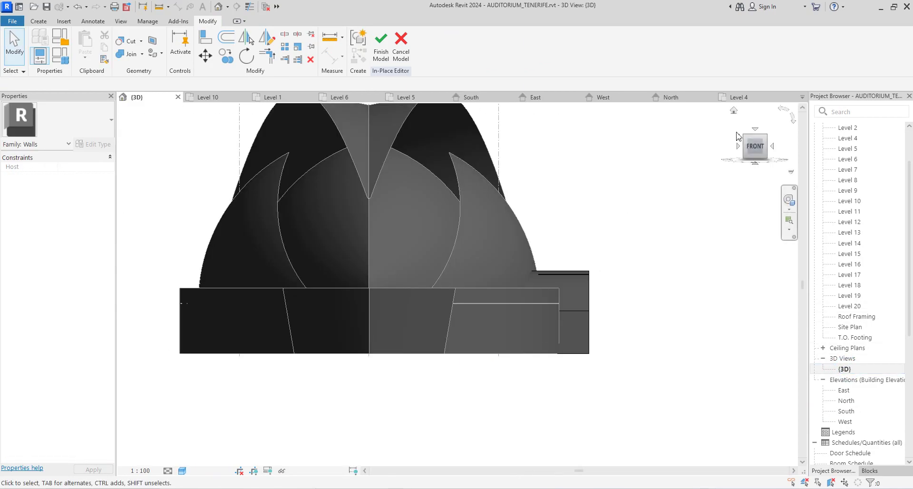
pyautogui.click(766, 141)
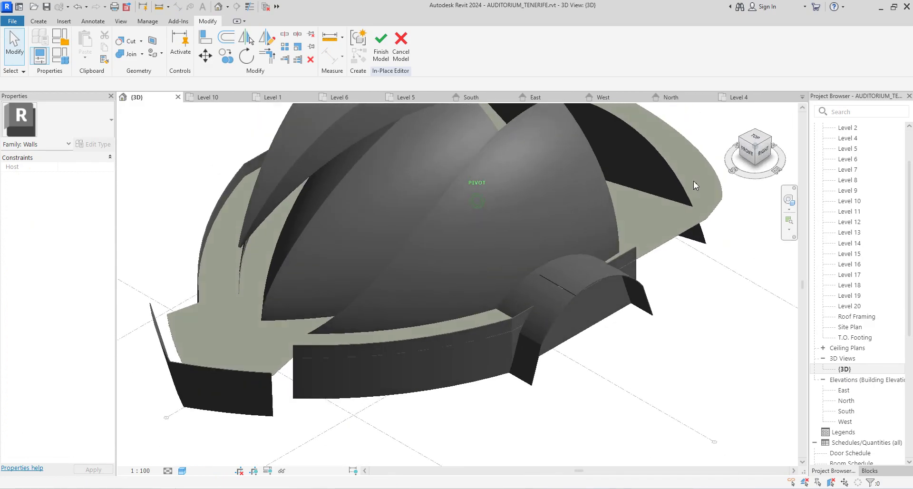
pyautogui.scroll(3, 564, 284)
pyautogui.scroll(1, 564, 284)
pyautogui.scroll(2, 570, 292)
pyautogui.click(569, 294)
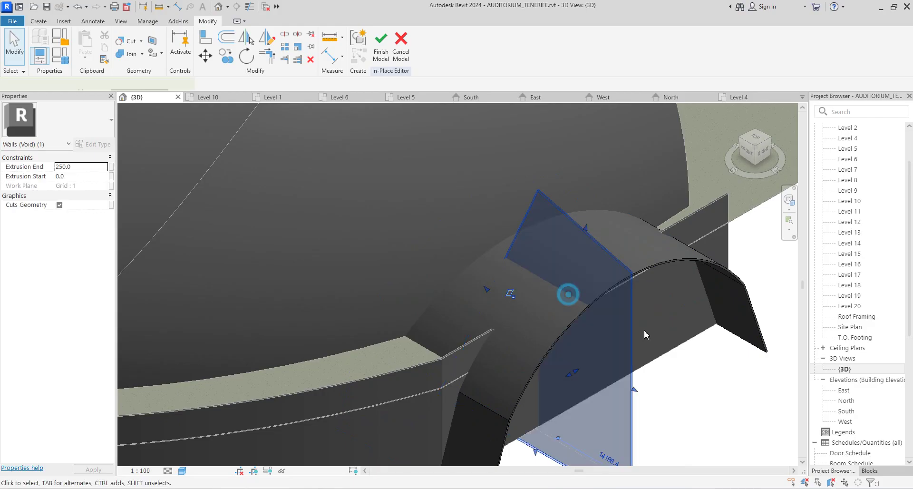
pyautogui.scroll(-4, 649, 321)
pyautogui.scroll(2, 657, 394)
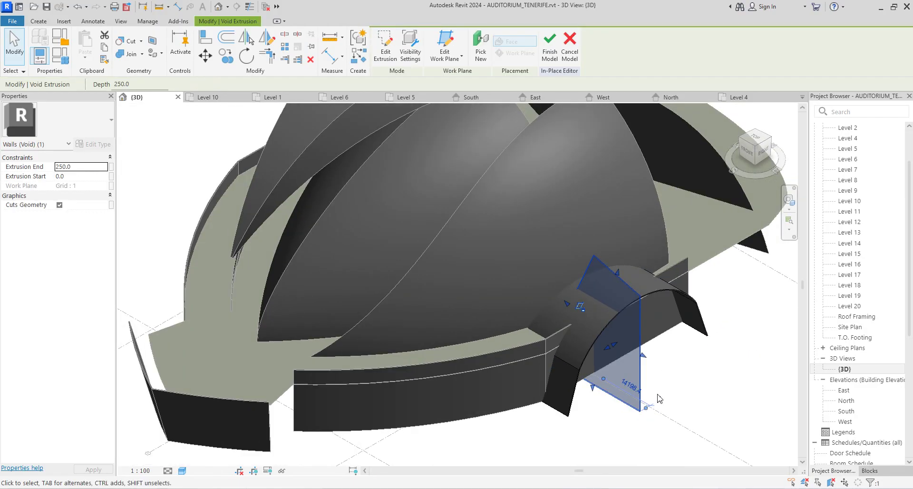
# Edit the void's sketch in the South elevation, moving its slanted inner edge outward, and finish the sketch.
pyautogui.click(391, 53)
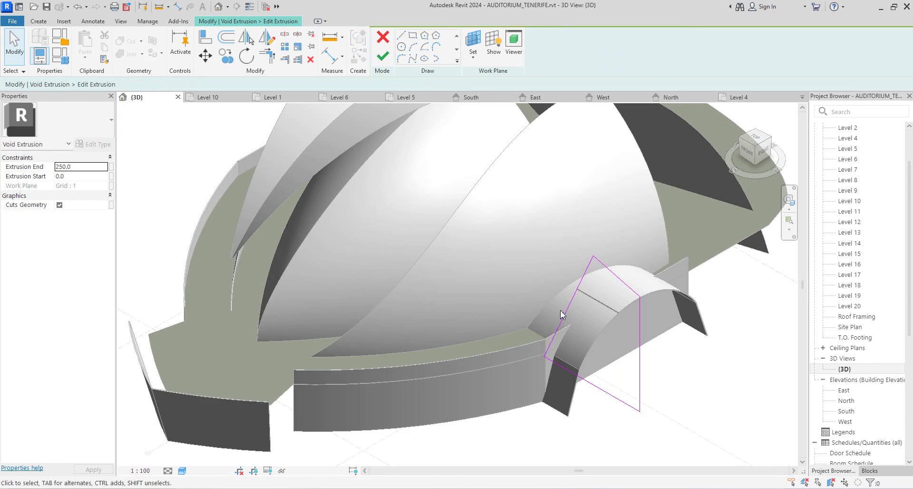
pyautogui.click(757, 149)
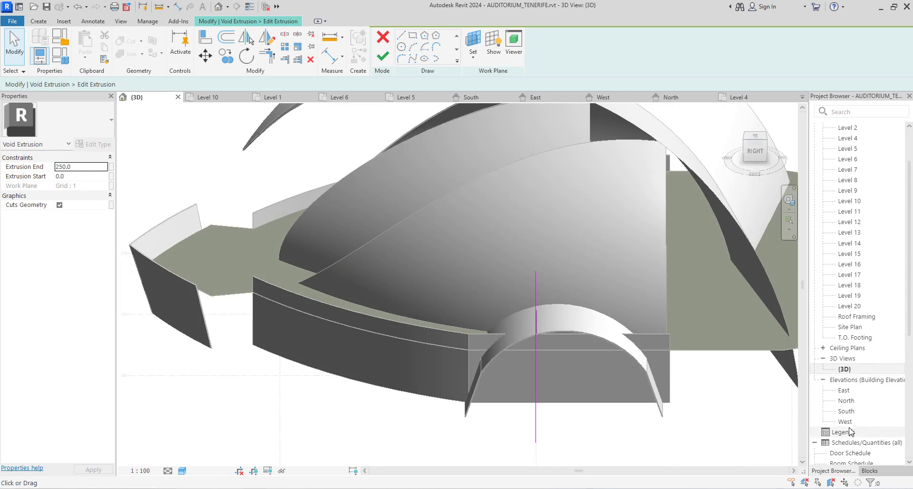
pyautogui.doubleClick(847, 411)
pyautogui.click(473, 280)
pyautogui.moveTo(473, 278)
pyautogui.mouseDown()
pyautogui.moveTo(533, 287)
pyautogui.moveTo(522, 285)
pyautogui.mouseUp()
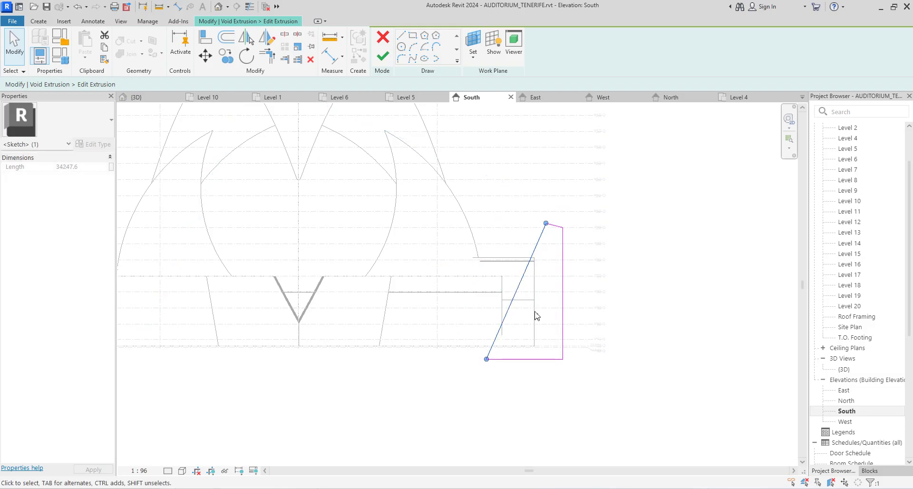
pyautogui.click(383, 57)
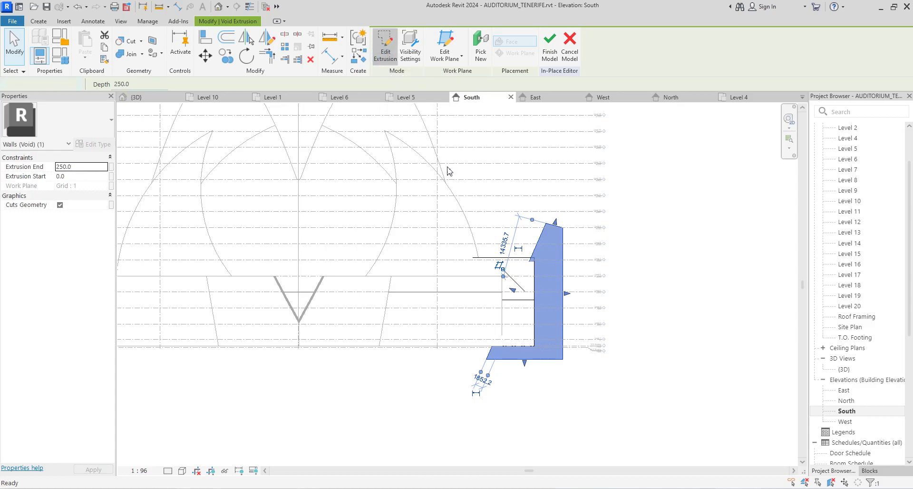
# Reopen the void's sketch and nudge its slanted inner edge outward to meet the arched wall's upper outer corner.
pyautogui.doubleClick(529, 305)
pyautogui.scroll(5, 528, 259)
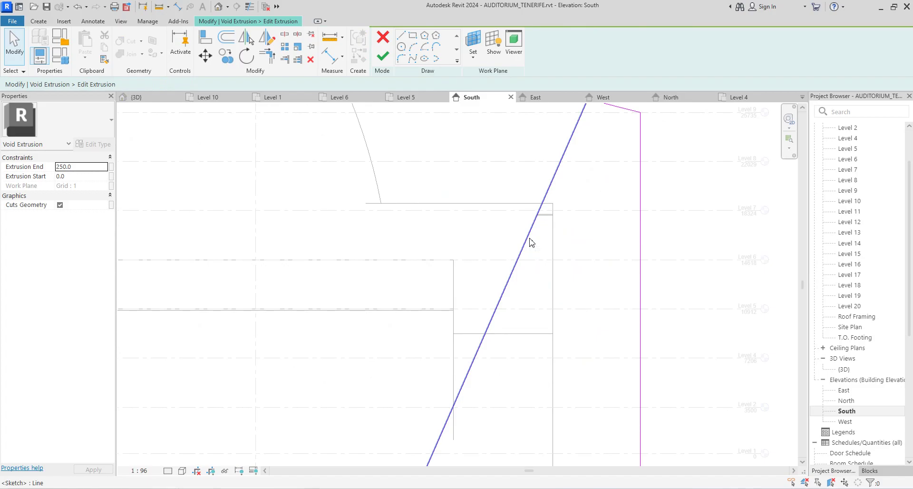
pyautogui.click(530, 242)
pyautogui.press('Right')
pyautogui.press('Right')
pyautogui.press('Right')
pyautogui.press('Right')
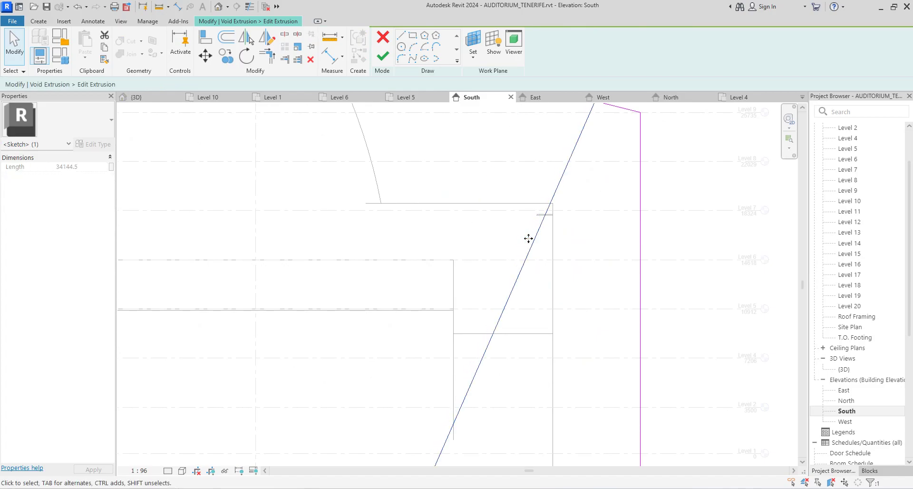
pyautogui.scroll(-4, 531, 242)
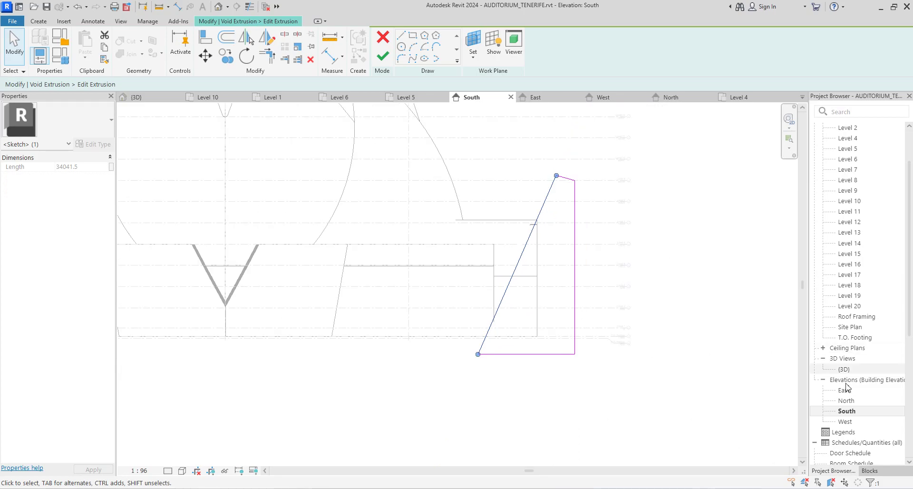
# Finish the void's sketch in the East elevation and stretch its depth past both arch legs, from -17117.4 to 28817.2.
pyautogui.doubleClick(847, 401)
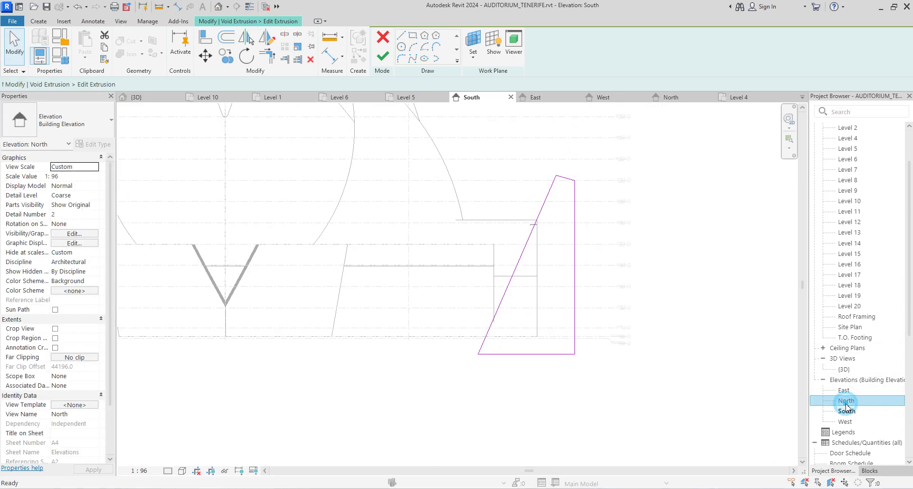
pyautogui.doubleClick(845, 390)
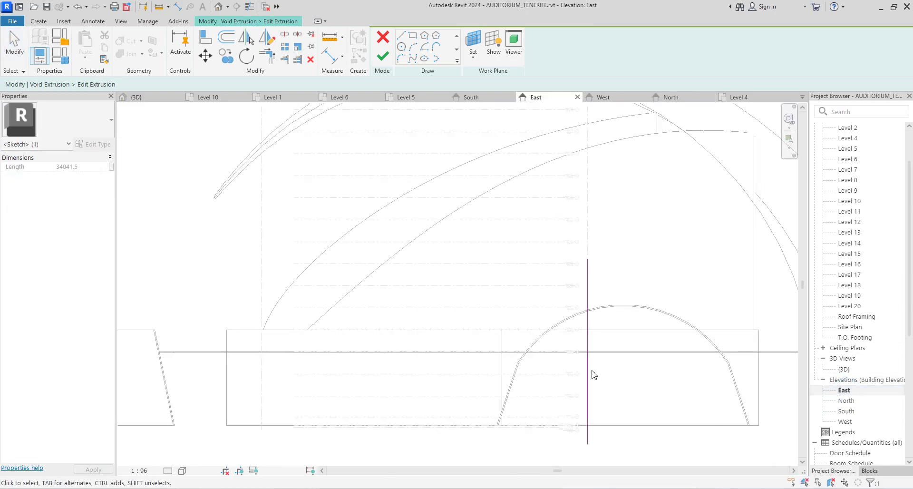
pyautogui.click(377, 58)
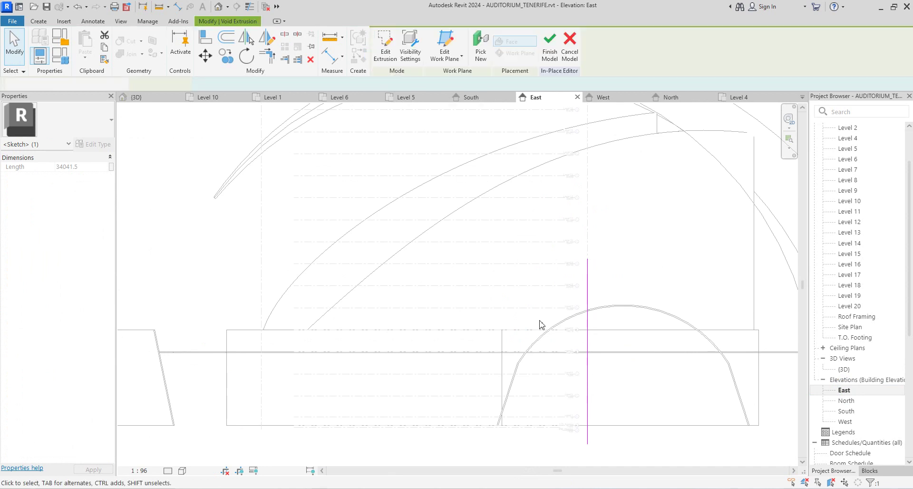
pyautogui.moveTo(586, 369); pyautogui.dragTo(465, 372)
pyautogui.moveTo(595, 369); pyautogui.dragTo(761, 371)
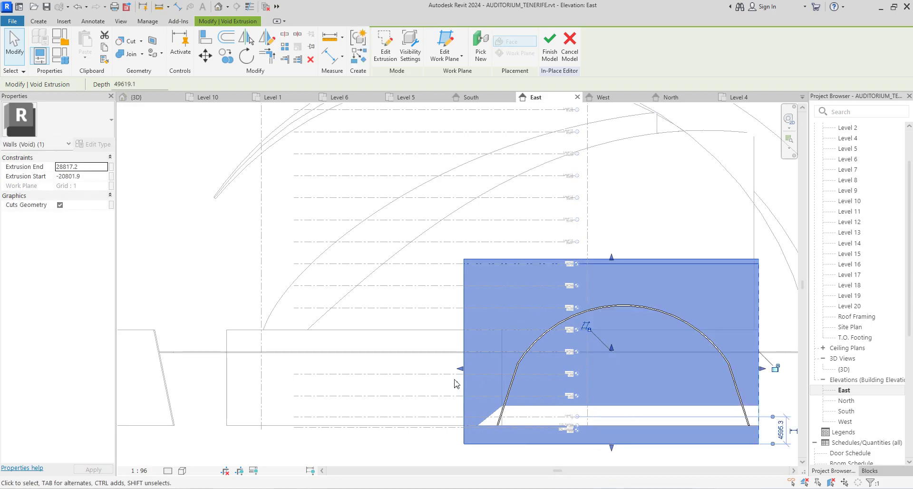
pyautogui.moveTo(462, 369); pyautogui.dragTo(486, 385)
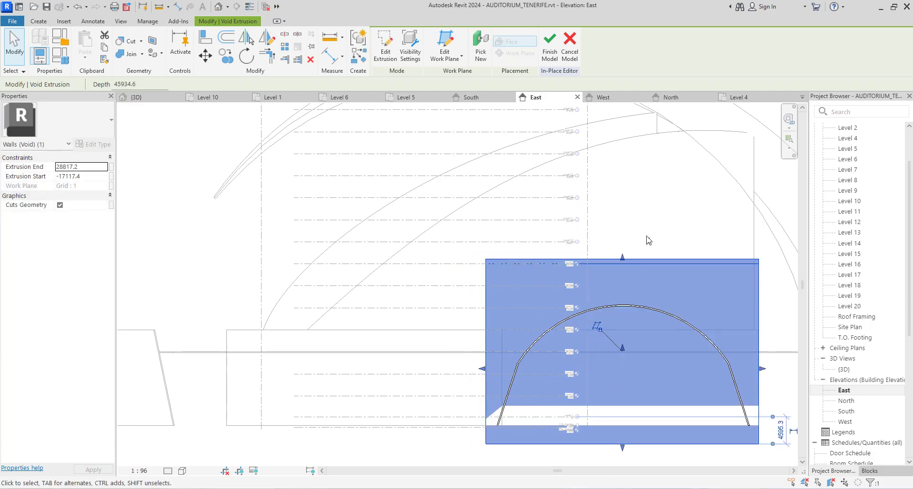
# Finish the in-place model and view the cut arched wall in the 3D view.
pyautogui.click(550, 48)
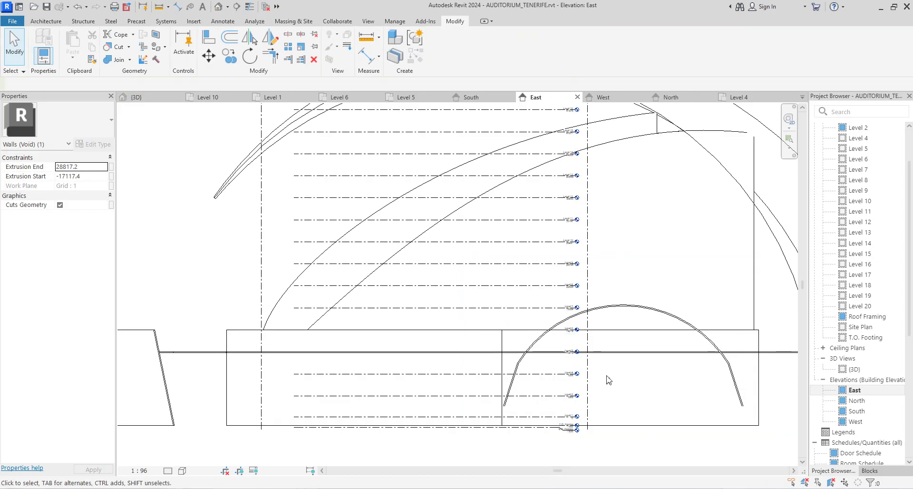
pyautogui.doubleClick(855, 369)
pyautogui.scroll(-3, 550, 350)
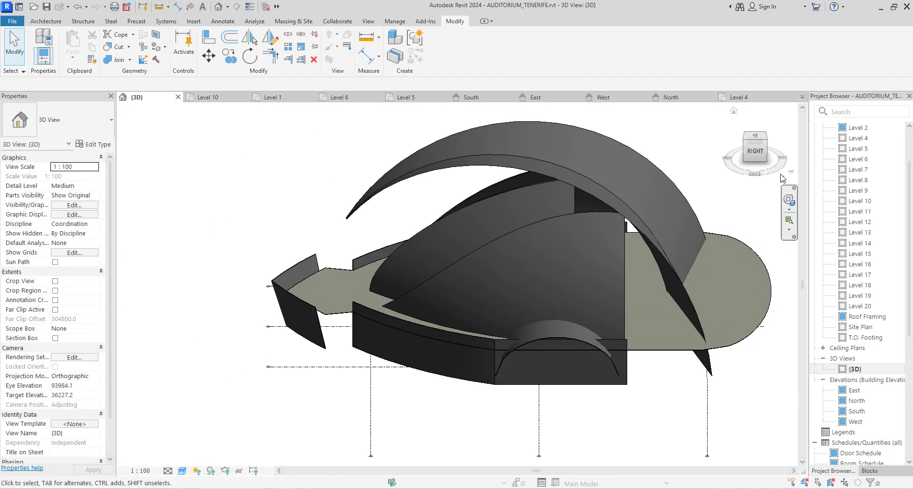
# Reopen the arched wall for in-place editing in the South elevation and edit its void extrusion's sketch.
pyautogui.doubleClick(857, 411)
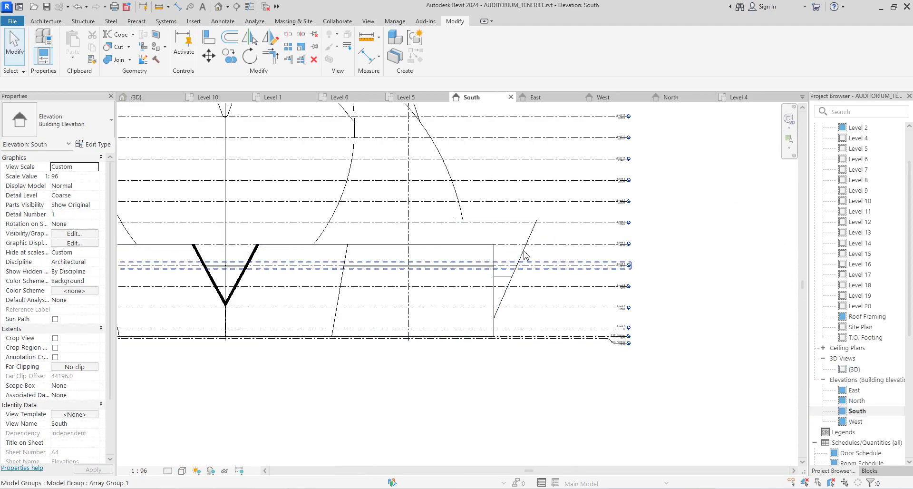
pyautogui.click(522, 262)
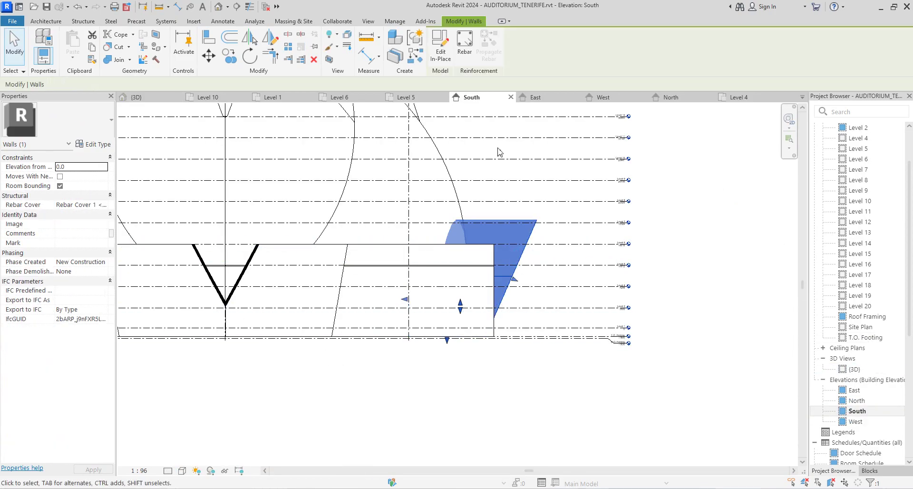
pyautogui.doubleClick(516, 267)
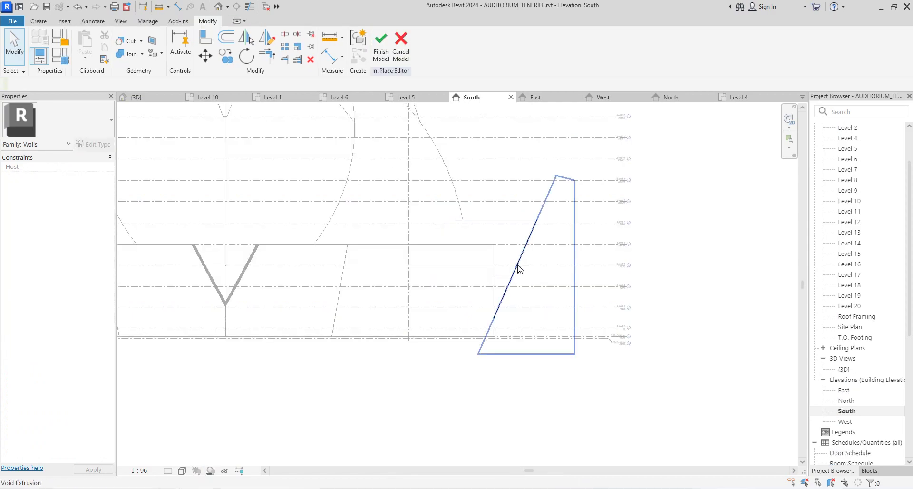
pyautogui.click(518, 269)
pyautogui.doubleClick(519, 268)
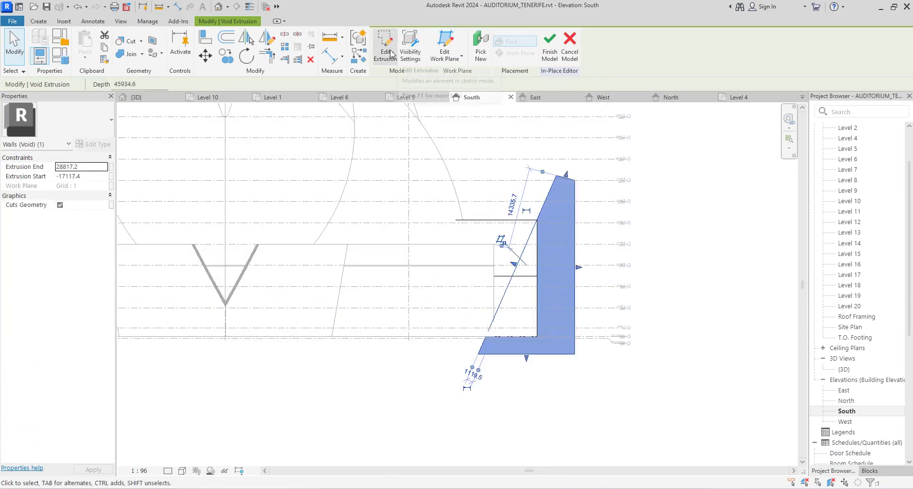
pyautogui.click(524, 252)
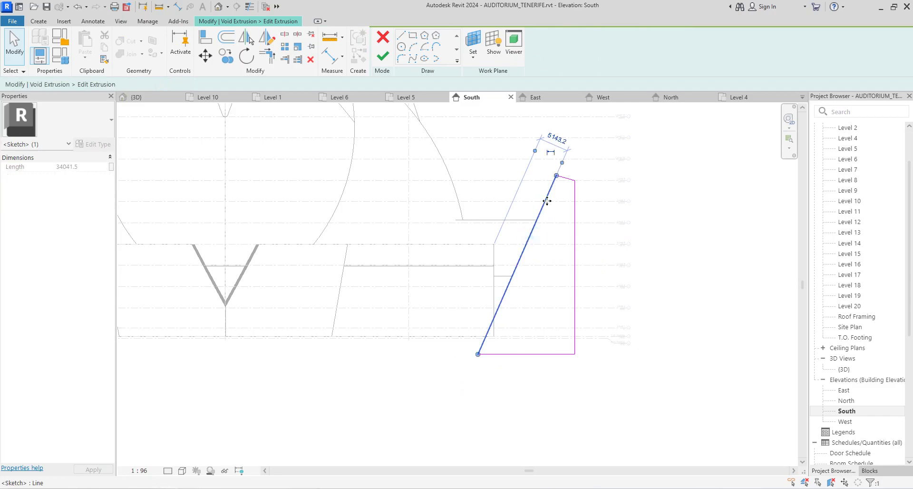
# Draw a steeper line about 23,700 mm long from the arched wall's upper outer corner down to the void sketch's lower edge.
pyautogui.click(401, 36)
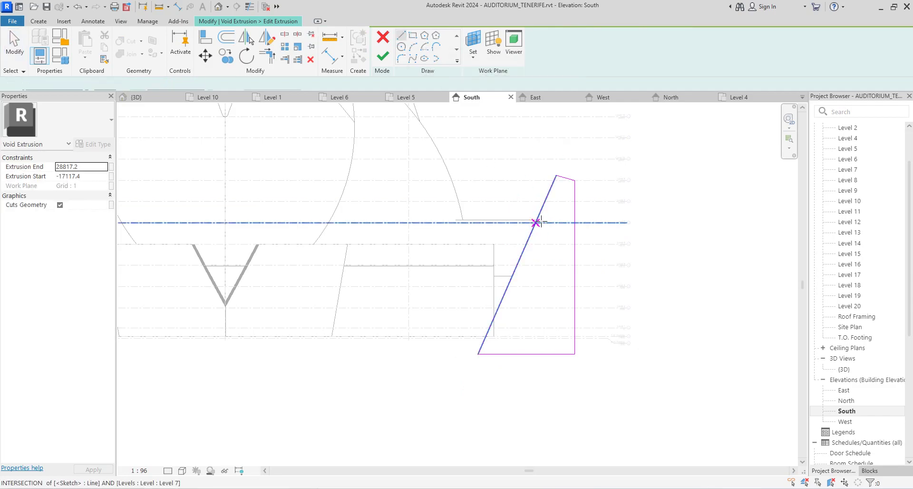
pyautogui.scroll(4, 536, 222)
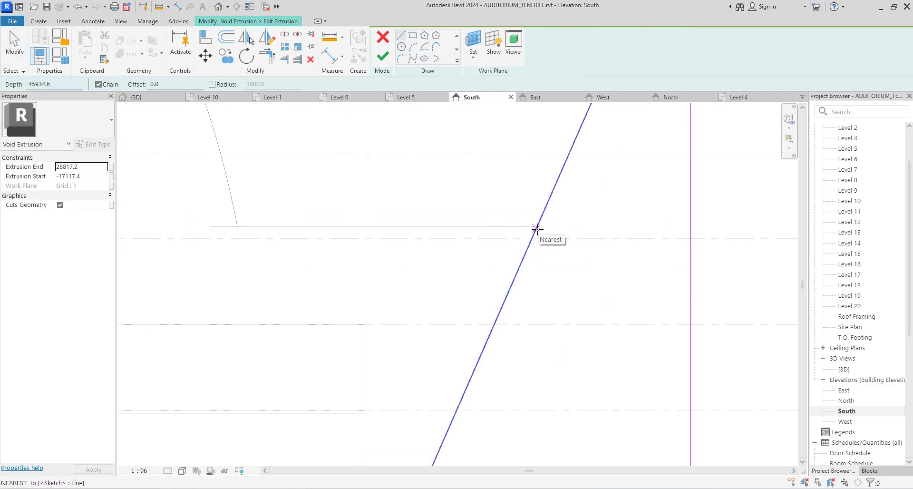
pyautogui.click(536, 227)
pyautogui.scroll(-3, 534, 229)
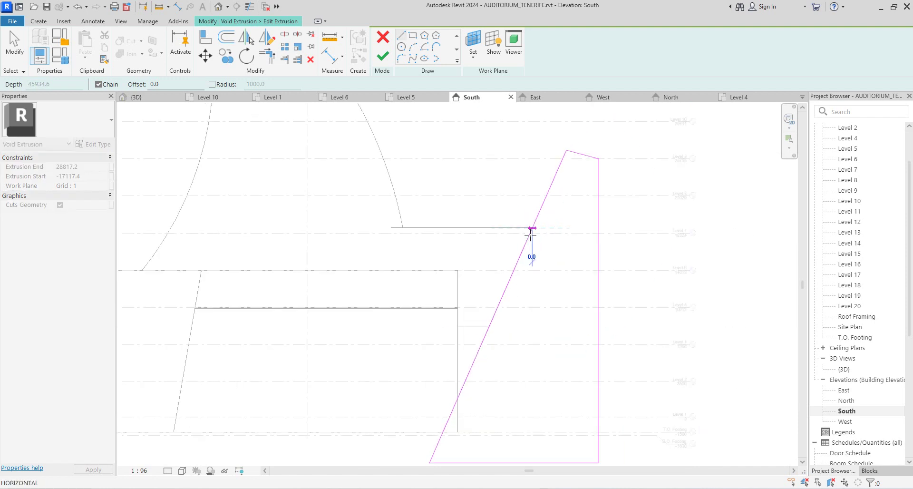
pyautogui.scroll(-2, 508, 361)
pyautogui.scroll(-1, 507, 393)
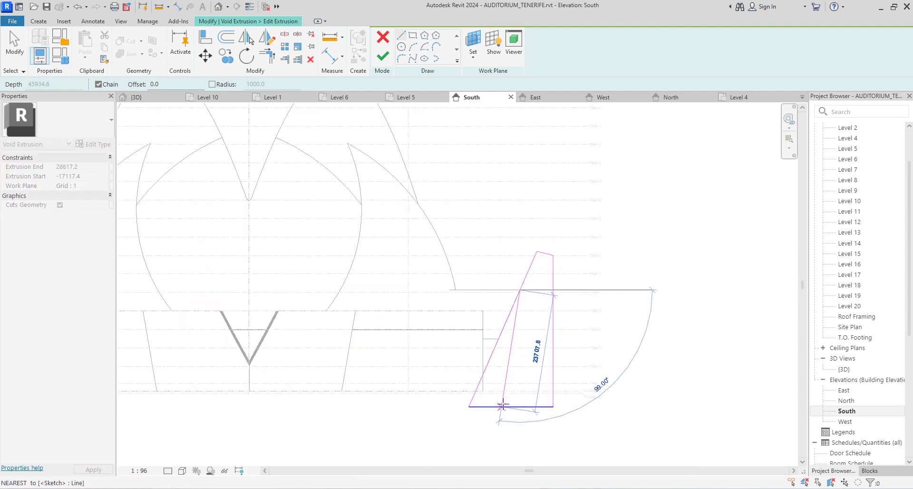
pyautogui.click(503, 407)
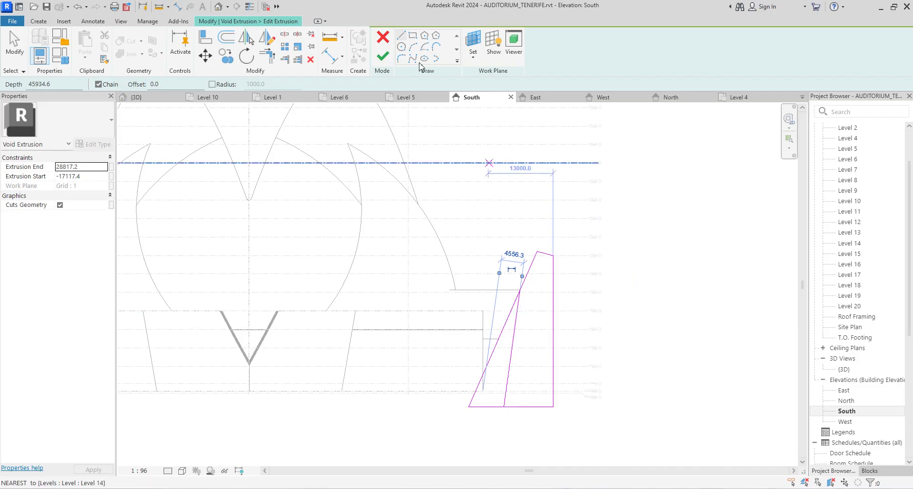
# Trim the new steep line to the upper slanted edge and the lower edge of the void's outline, and finish the sketch.
pyautogui.click(267, 55)
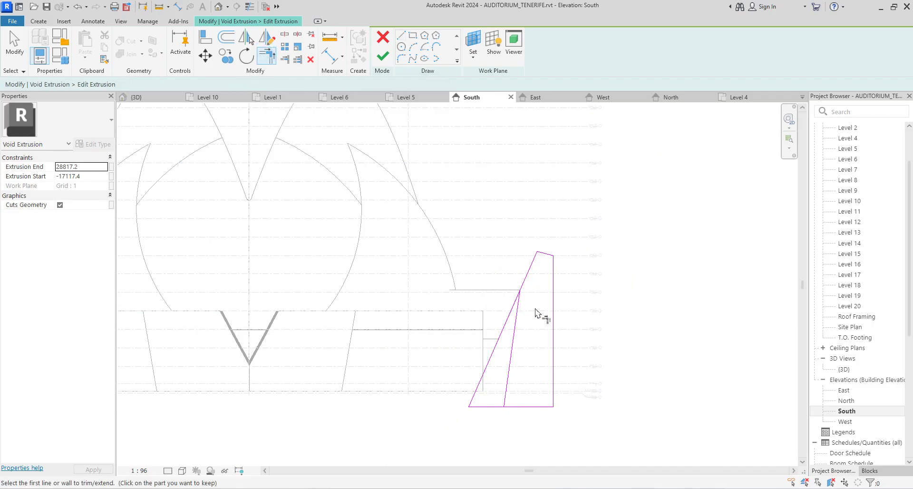
pyautogui.click(522, 310)
pyautogui.click(526, 267)
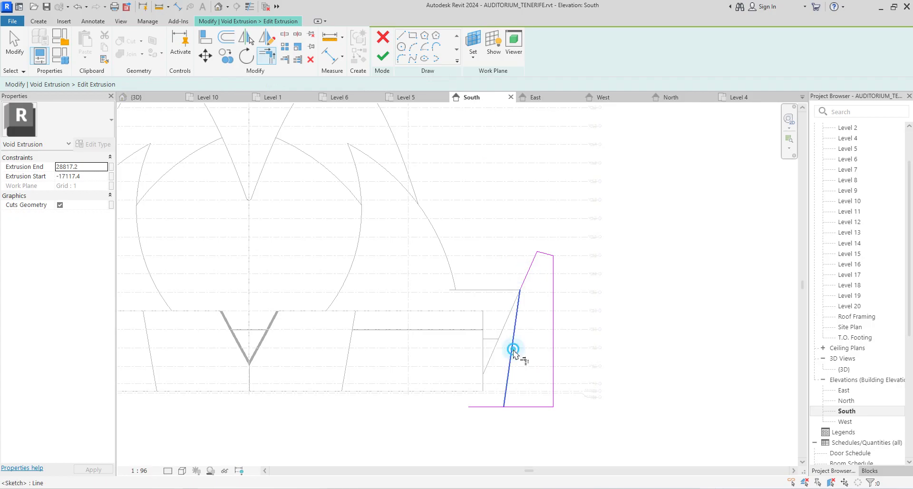
pyautogui.click(518, 407)
pyautogui.click(383, 58)
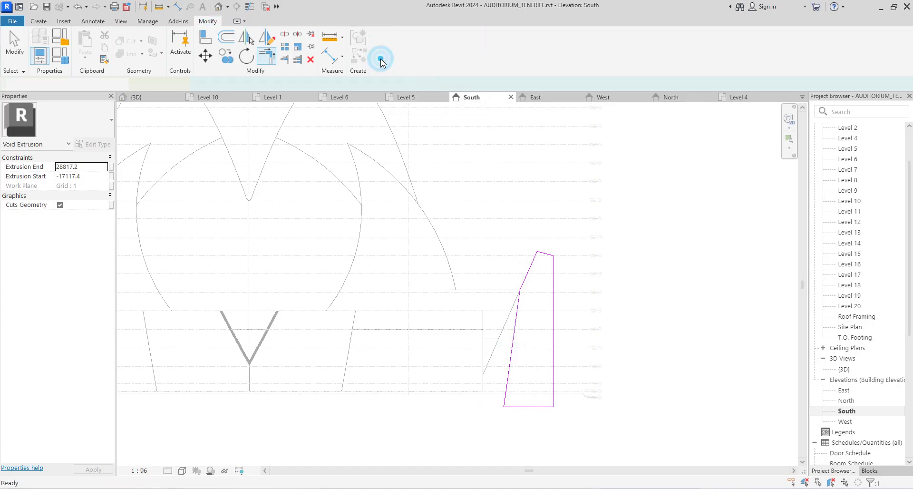
pyautogui.click(694, 275)
pyautogui.scroll(-3, 637, 292)
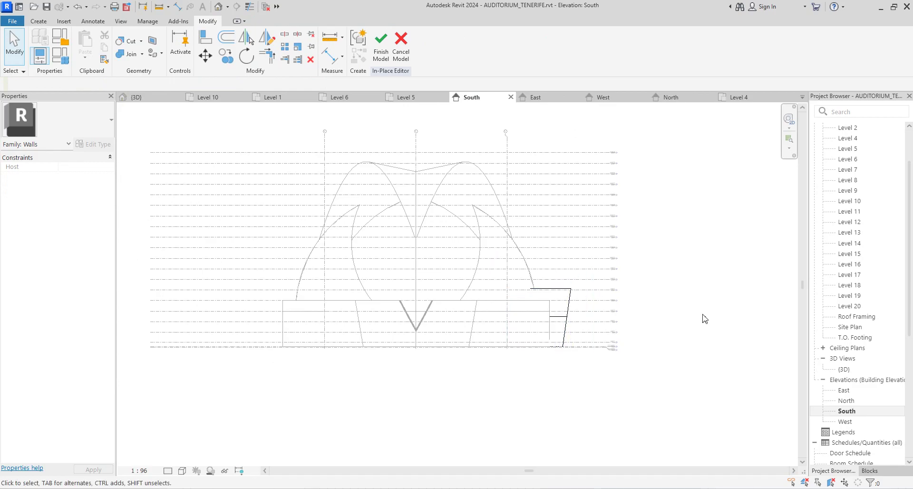
# Select the arched extrusion in the 3D view and open the material choices for it.
pyautogui.doubleClick(844, 369)
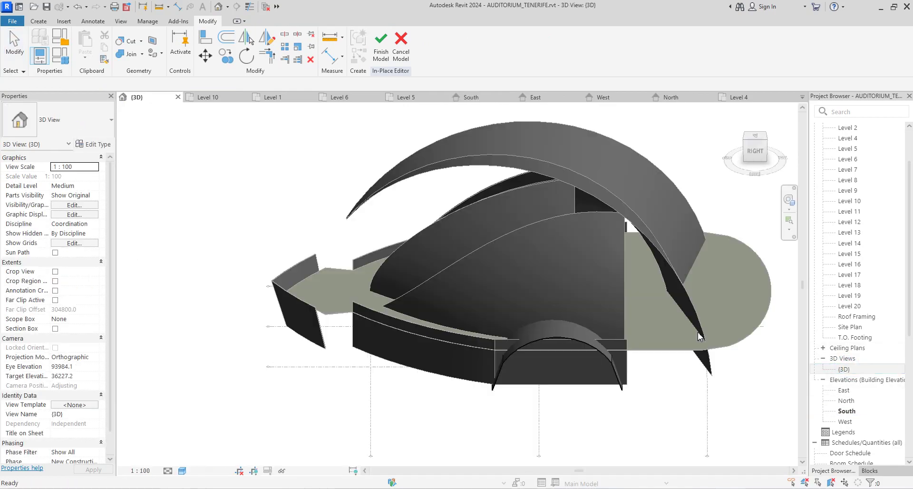
pyautogui.click(654, 414)
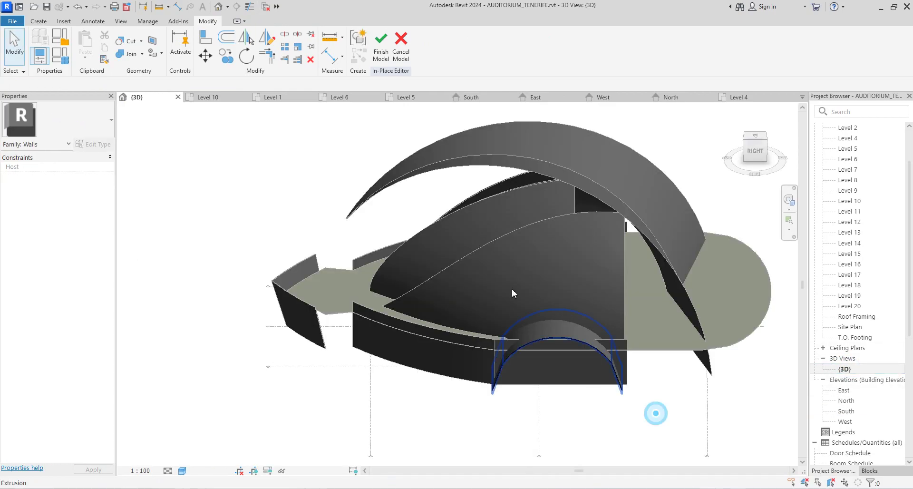
pyautogui.click(588, 341)
pyautogui.scroll(2, 537, 342)
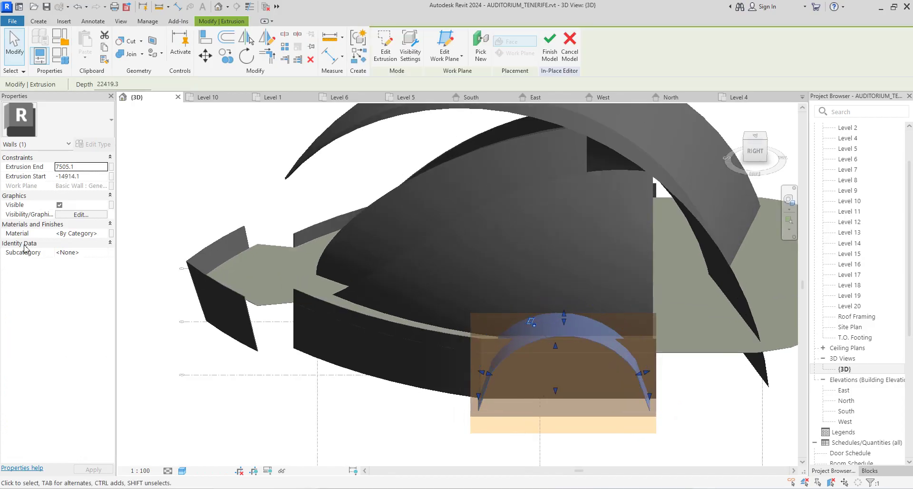
pyautogui.click(105, 236)
pyautogui.click(104, 234)
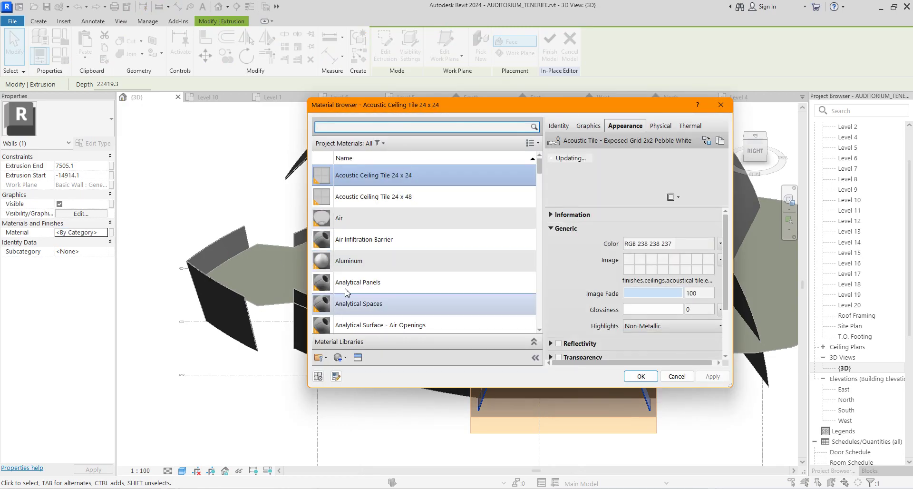
# Duplicate the Aluminum material together with its assets and show the copy's appearance settings.
pyautogui.click(365, 261)
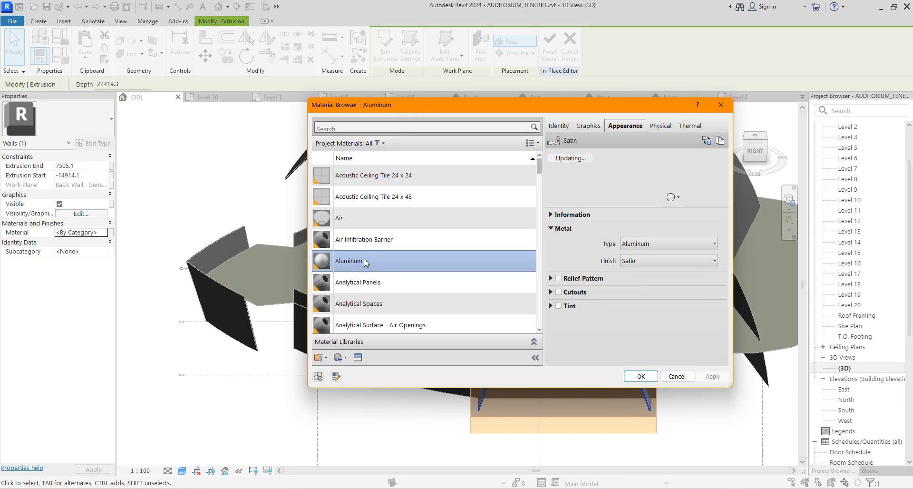
pyautogui.rightClick(366, 263)
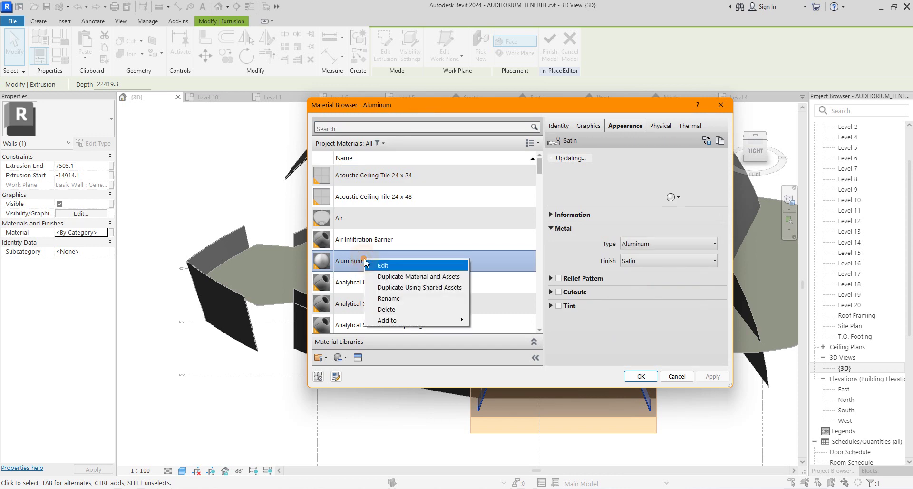
pyautogui.click(408, 277)
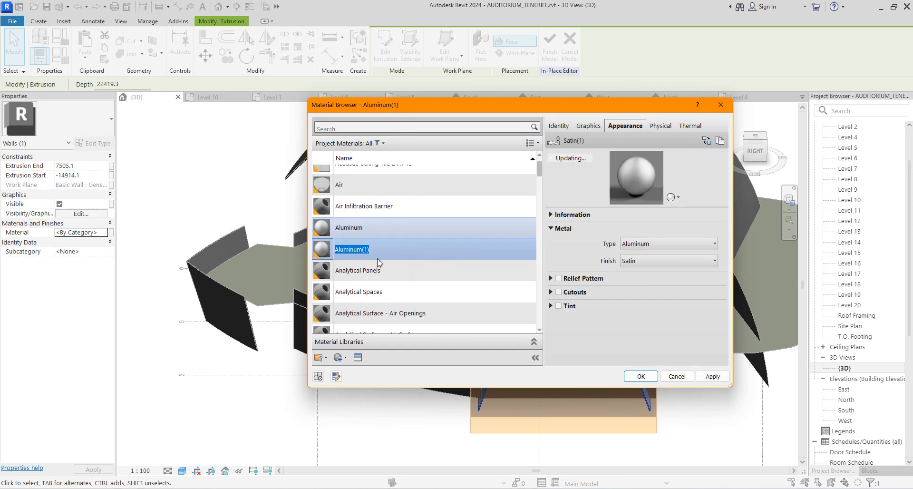
pyautogui.click(589, 126)
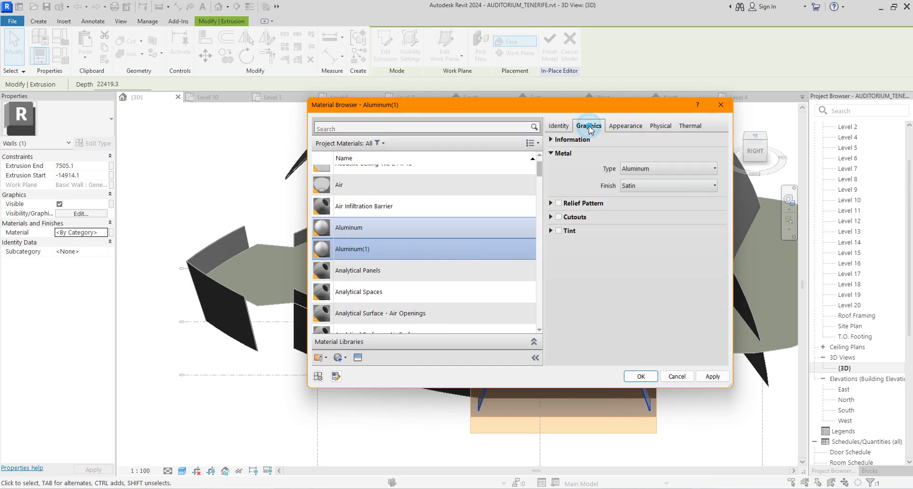
pyautogui.click(626, 126)
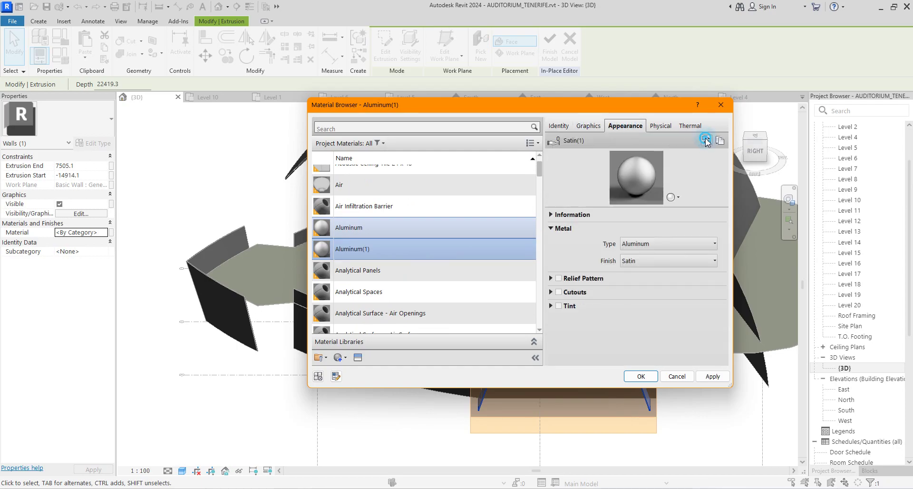
# Replace the copied material's appearance with a Porcelain asset from the library's Ceramic category and assign the material to the arch.
pyautogui.click(706, 140)
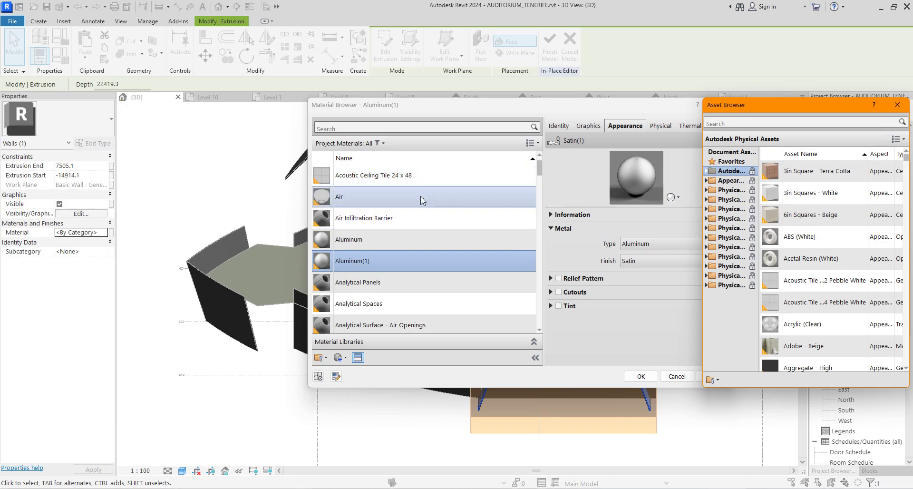
pyautogui.moveTo(714, 105); pyautogui.dragTo(495, 105)
pyautogui.click(489, 180)
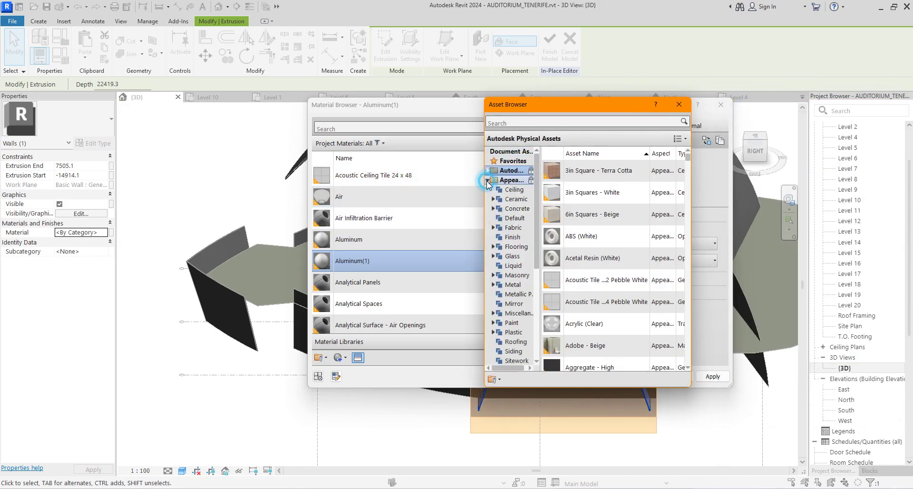
pyautogui.click(520, 199)
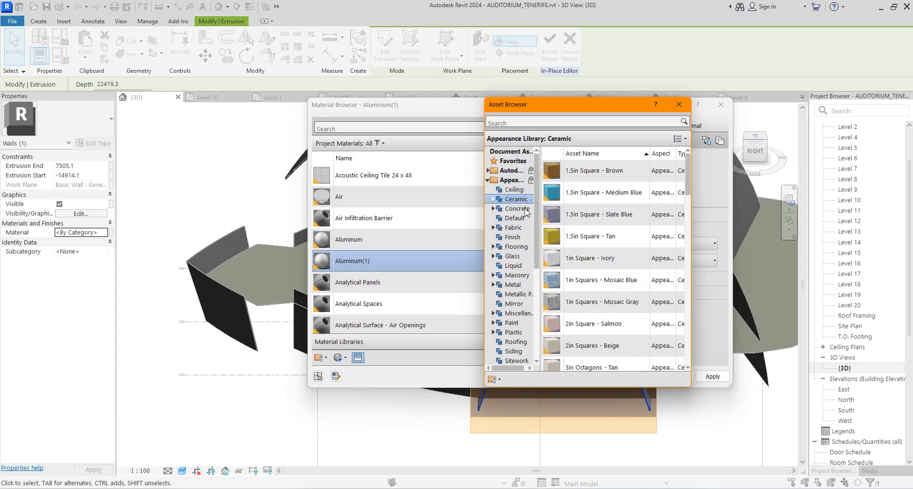
pyautogui.click(493, 199)
pyautogui.click(521, 209)
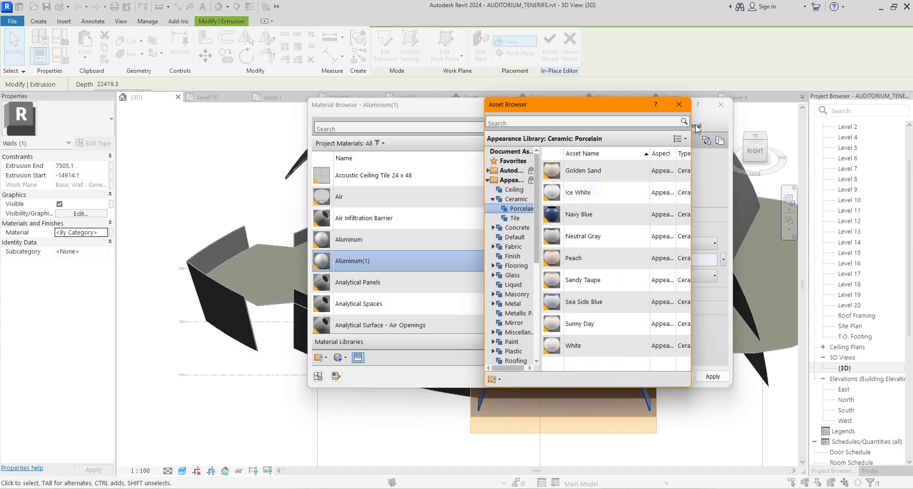
pyautogui.click(680, 104)
pyautogui.click(640, 378)
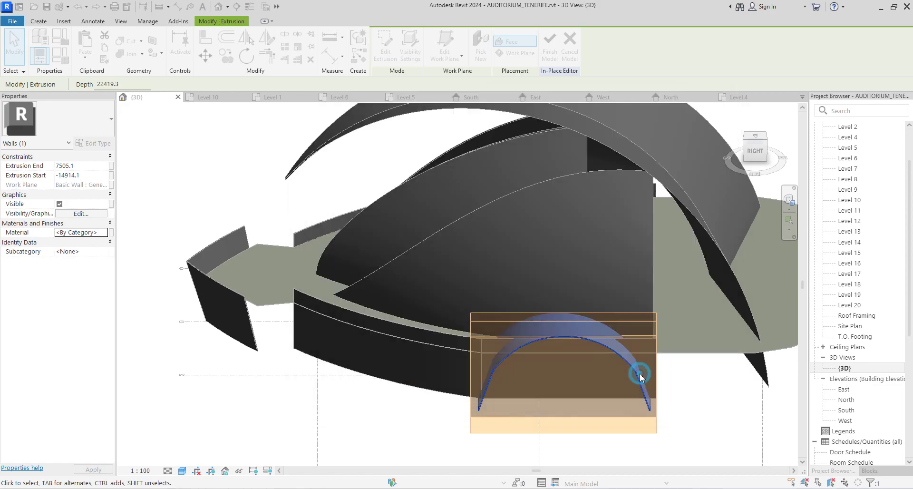
# Deselect the arch, finish the in-place model, and inspect the arched wall's new material and cut end.
pyautogui.press('Escape')
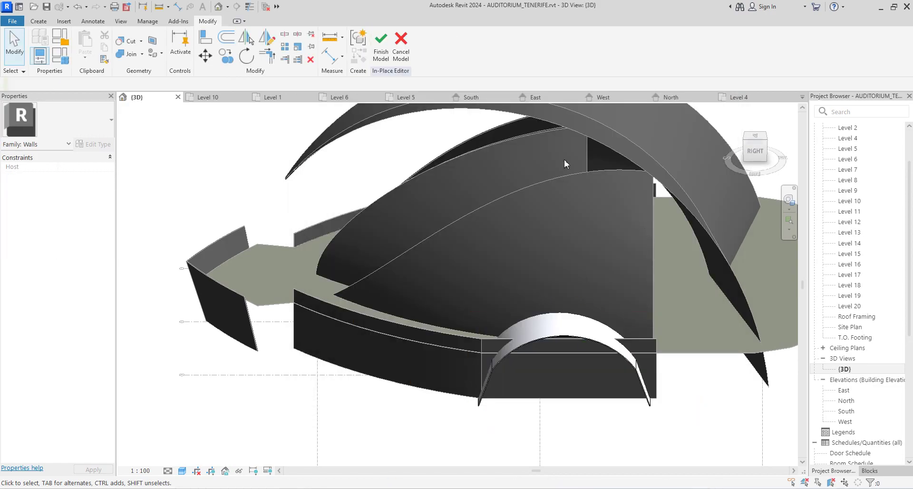
pyautogui.click(381, 41)
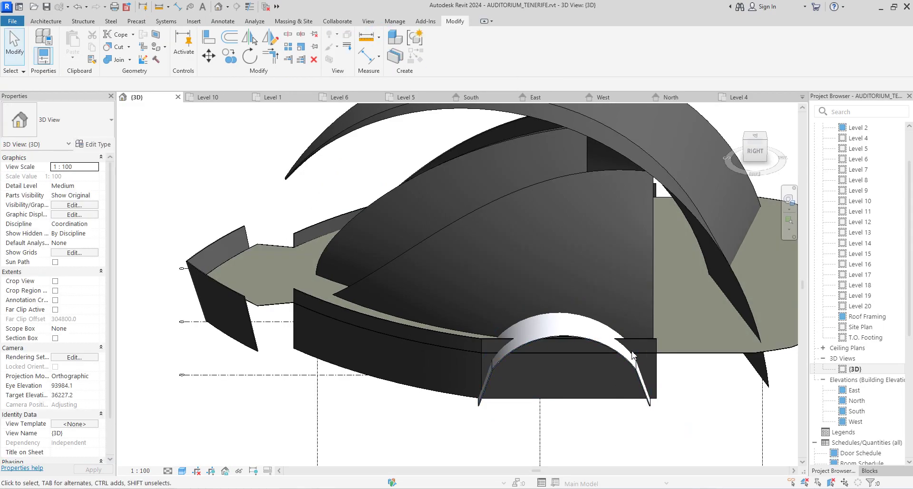
pyautogui.scroll(3, 635, 371)
pyautogui.scroll(-4, 632, 397)
pyautogui.scroll(2, 550, 373)
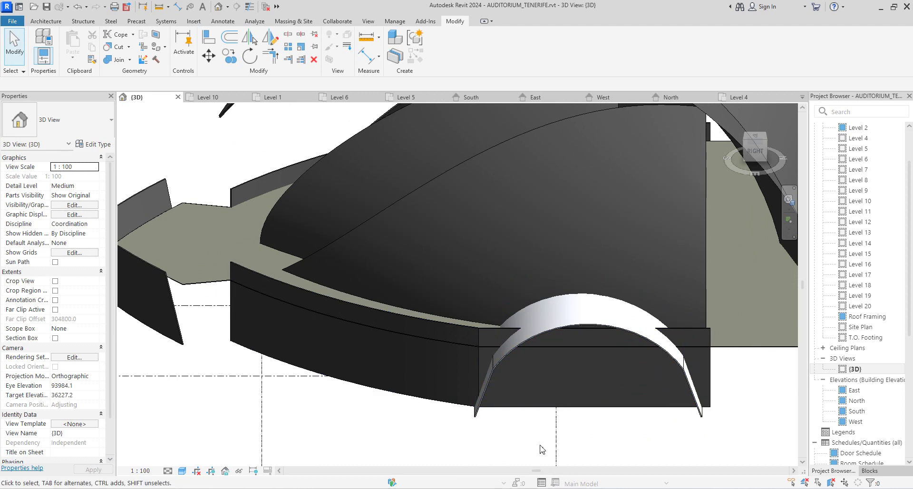
pyautogui.click(661, 445)
pyautogui.scroll(-3, 477, 376)
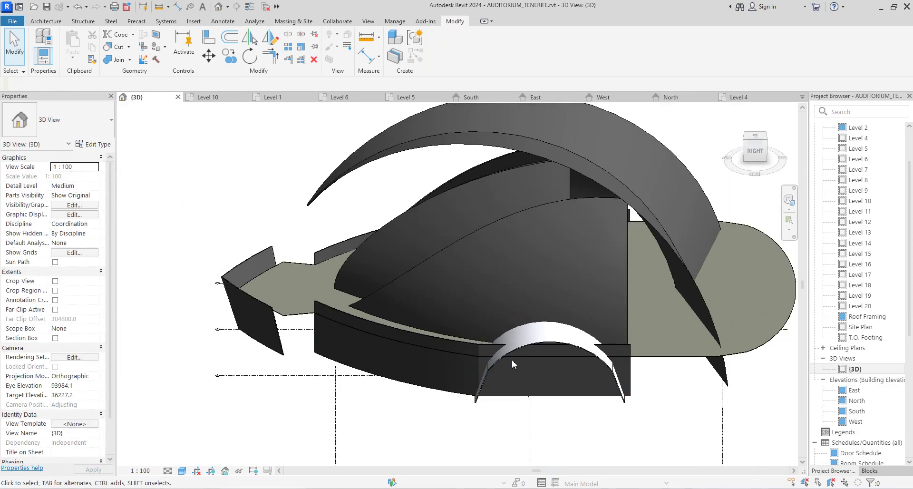
pyautogui.keyDown('shift'); pyautogui.moveTo(684, 248); pyautogui.dragTo(166, 158, button='middle'); pyautogui.keyUp('shift')
pyautogui.scroll(2, 561, 317)
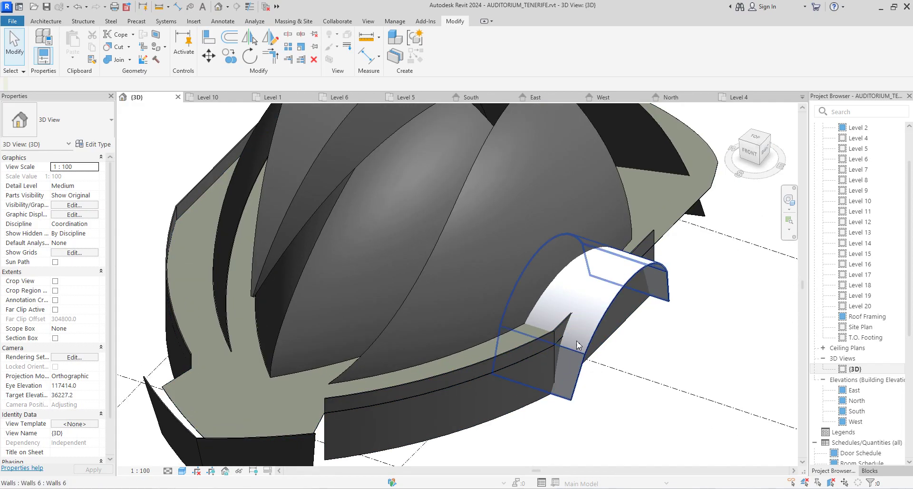
pyautogui.click(600, 316)
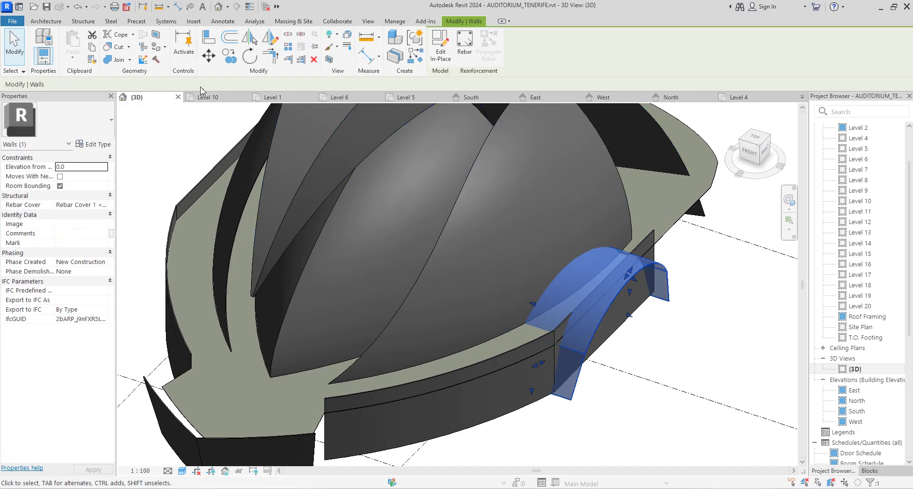
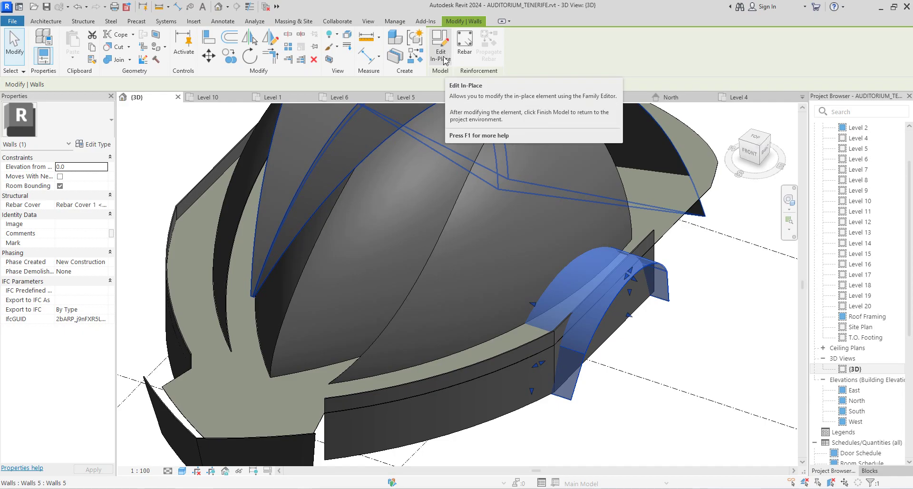
pyautogui.click(694, 332)
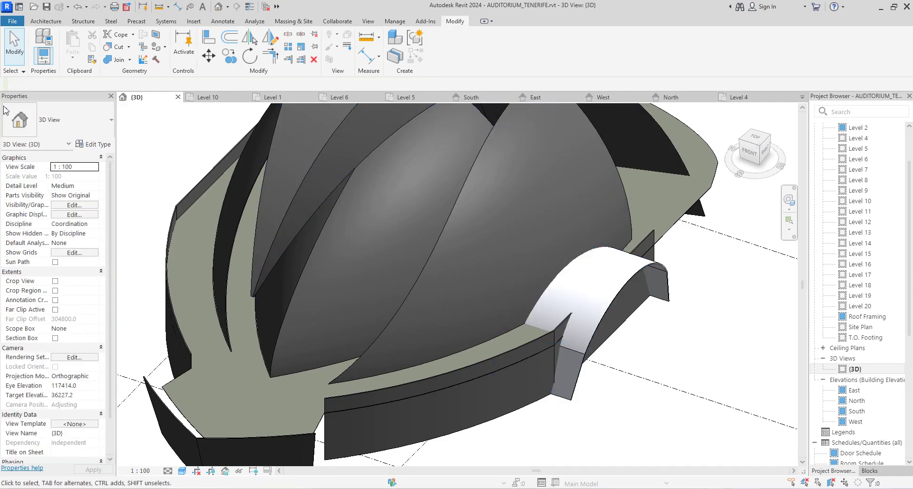
# Create a new in-place model in the Walls family category and confirm its name.
pyautogui.click(53, 22)
pyautogui.click(114, 54)
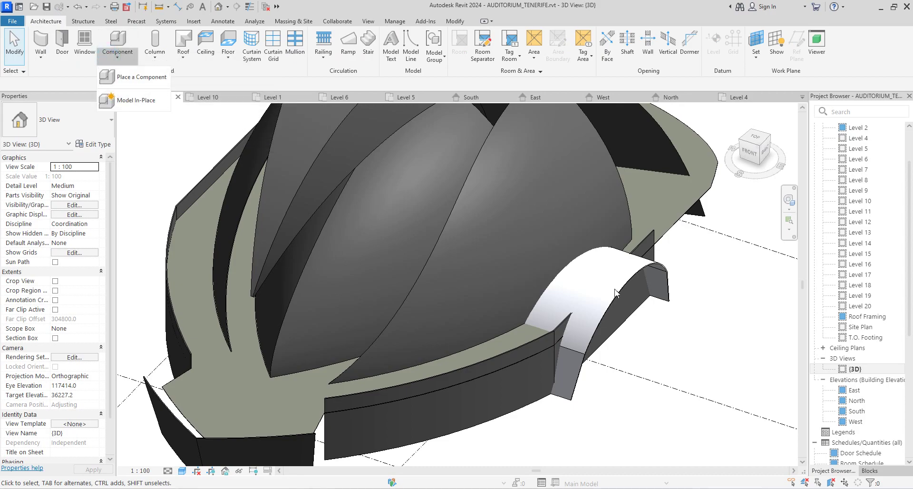
pyautogui.click(690, 296)
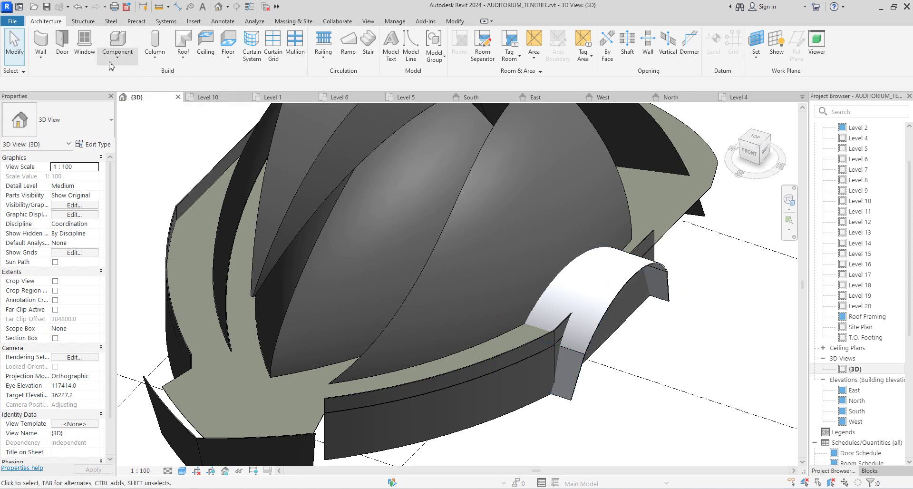
pyautogui.click(112, 61)
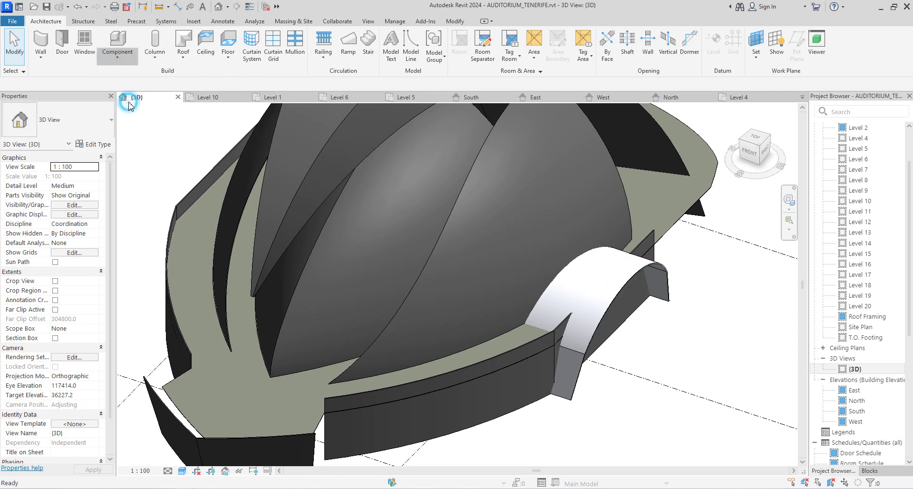
pyautogui.click(126, 101)
pyautogui.scroll(-15, 378, 178)
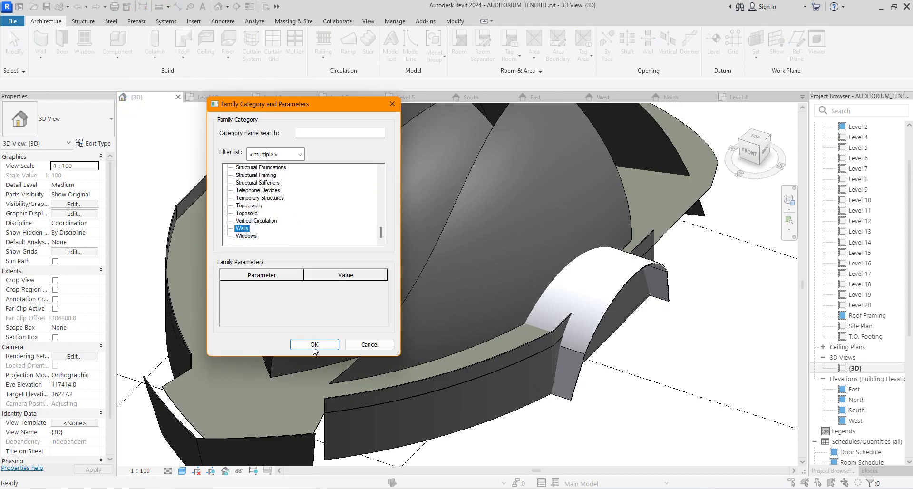
pyautogui.click(313, 346)
pyautogui.click(467, 267)
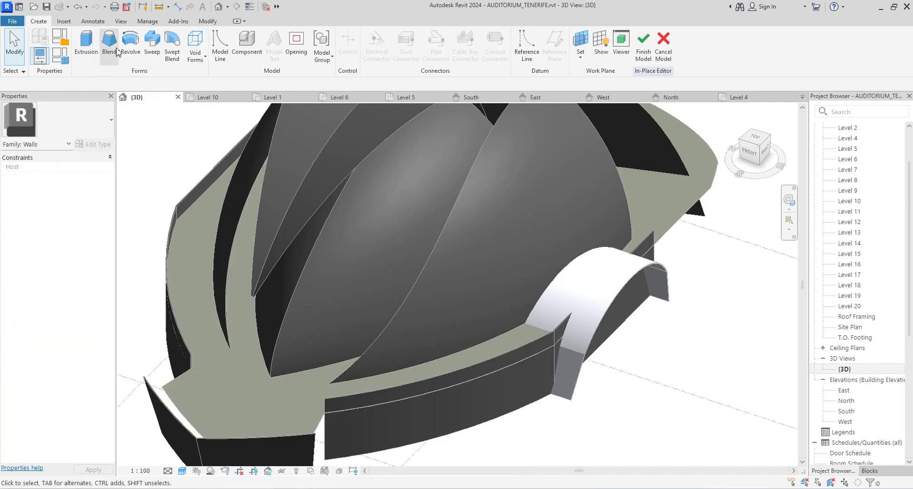
# Start a Sweep form in the new in-place wall model.
pyautogui.click(153, 53)
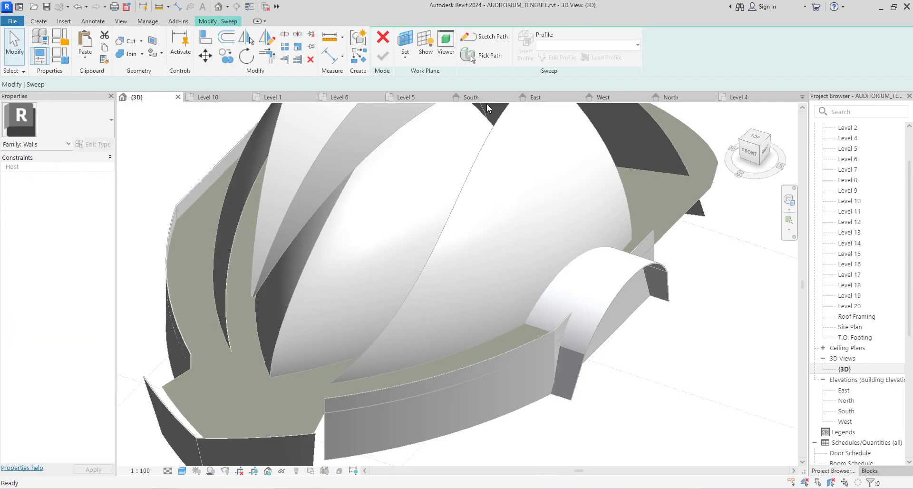
# Pick the outer edges of the side arch wall's end face as the sweep path and finish the path.
pyautogui.click(490, 56)
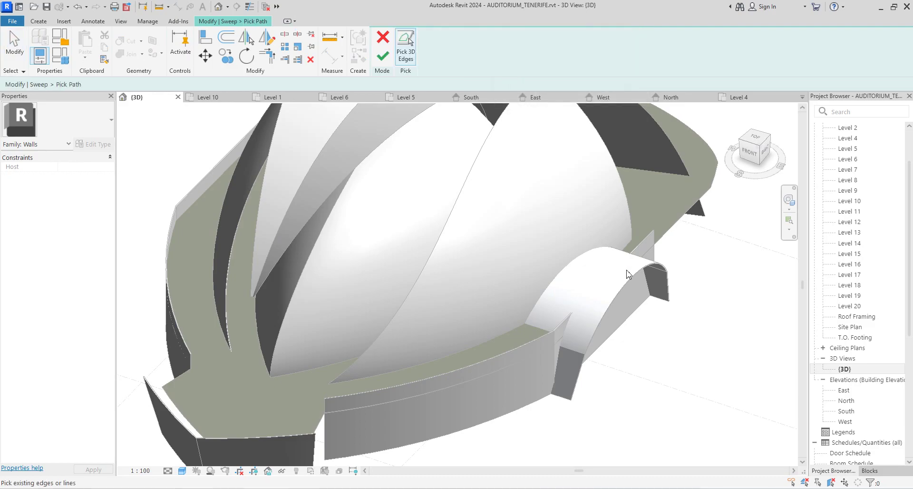
pyautogui.scroll(3, 614, 282)
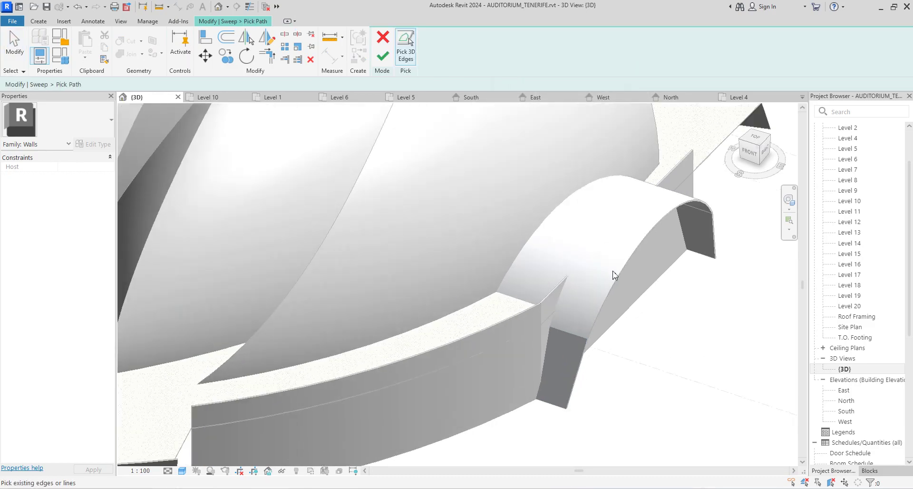
pyautogui.click(637, 247)
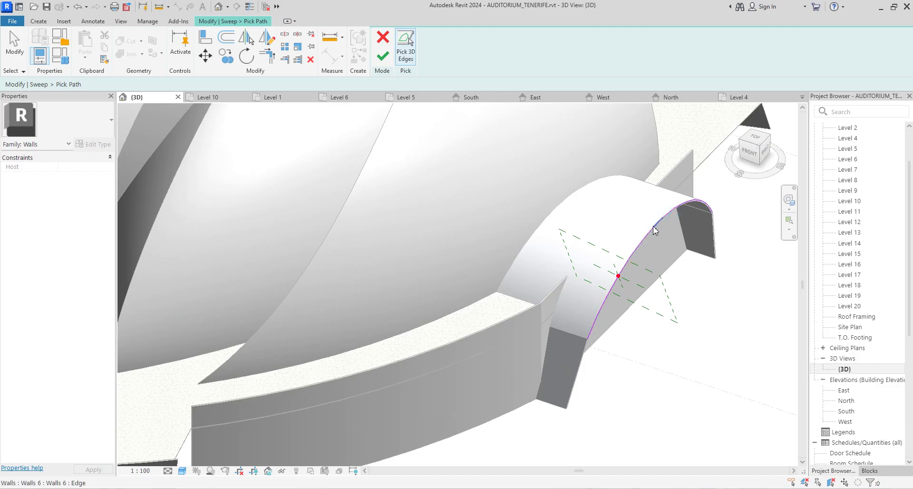
pyautogui.scroll(5, 664, 220)
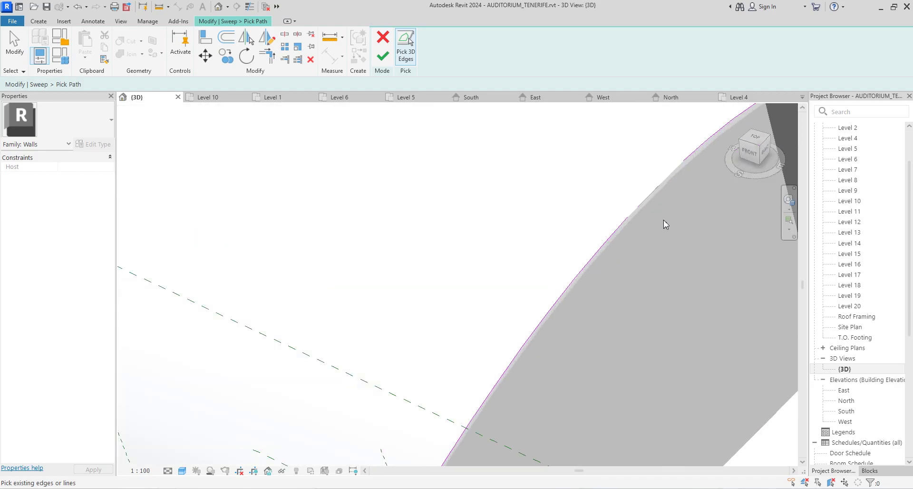
pyautogui.scroll(-5, 664, 191)
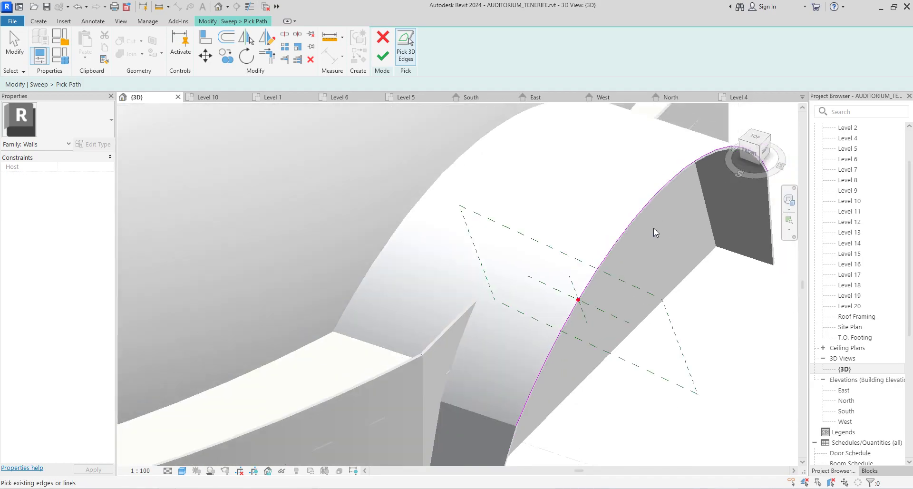
pyautogui.scroll(5, 543, 310)
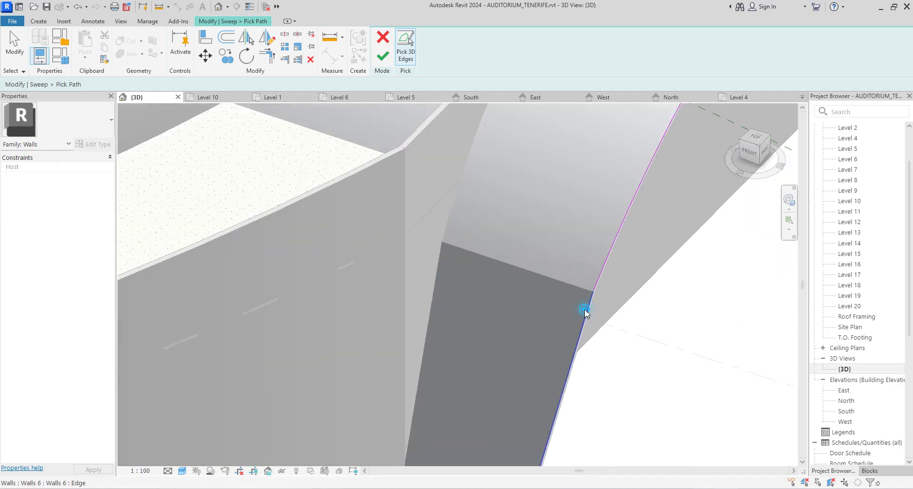
pyautogui.scroll(-5, 472, 401)
pyautogui.scroll(4, 612, 286)
pyautogui.scroll(3, 614, 287)
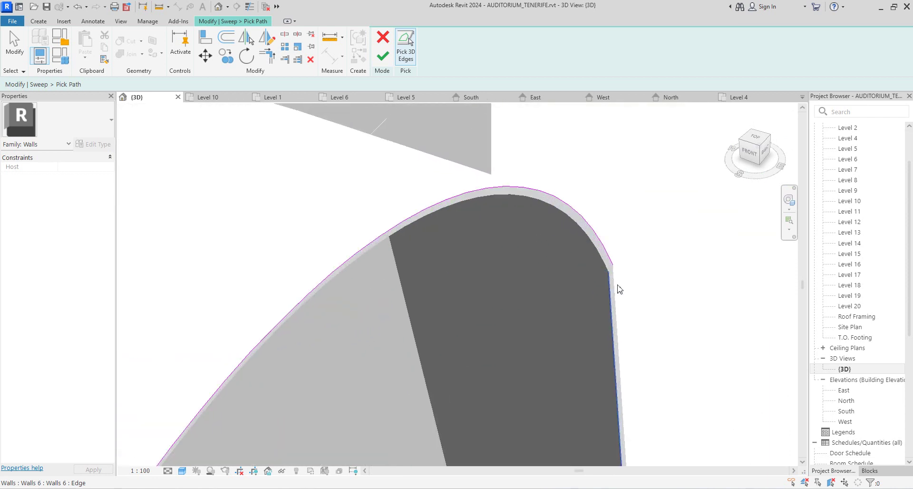
pyautogui.scroll(-2, 632, 290)
pyautogui.scroll(-2, 635, 291)
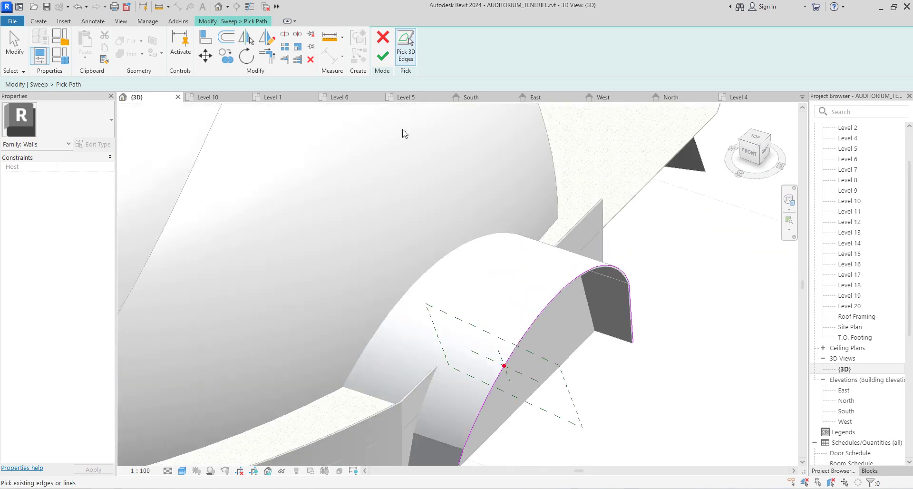
pyautogui.click(381, 59)
pyautogui.scroll(-2, 612, 366)
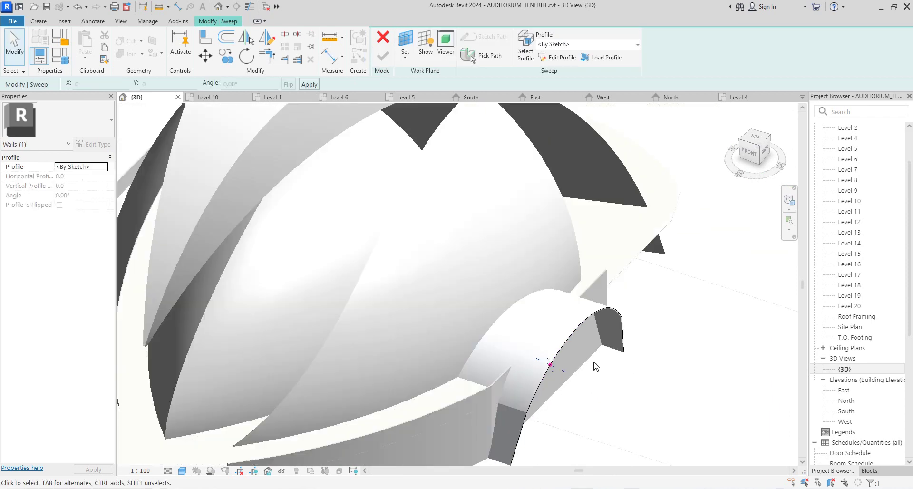
# Sketch a circular sweep profile of radius 300 centred on the path in the South elevation and finish the profile.
pyautogui.click(558, 58)
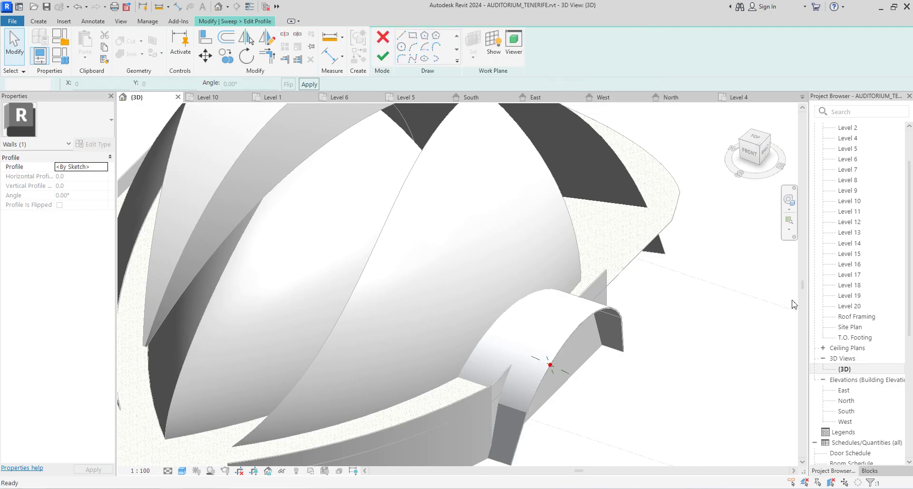
pyautogui.click(847, 412)
pyautogui.doubleClick(847, 412)
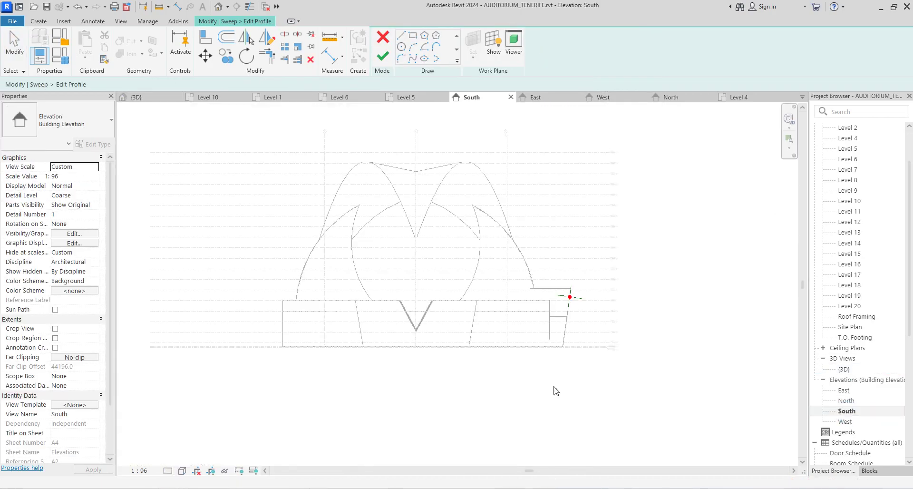
pyautogui.scroll(4, 590, 283)
pyautogui.click(402, 47)
pyautogui.scroll(3, 531, 330)
pyautogui.click(532, 328)
pyautogui.scroll(3, 534, 329)
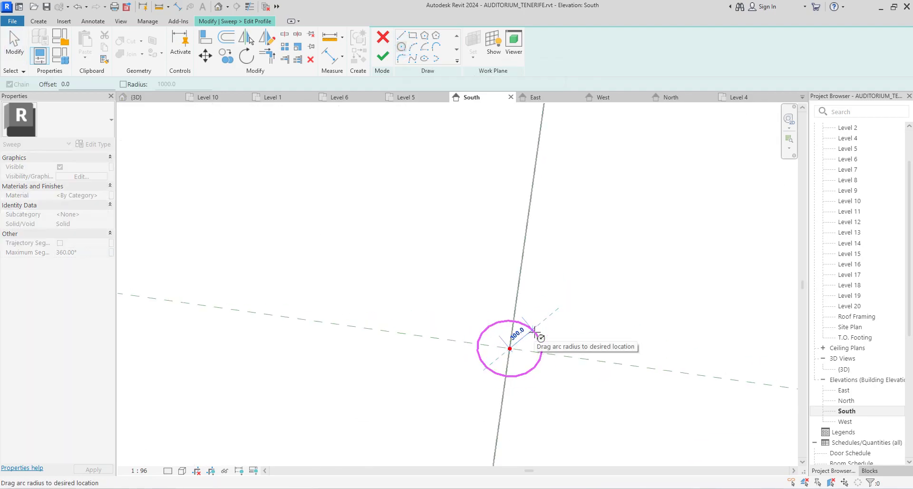
pyautogui.click(535, 331)
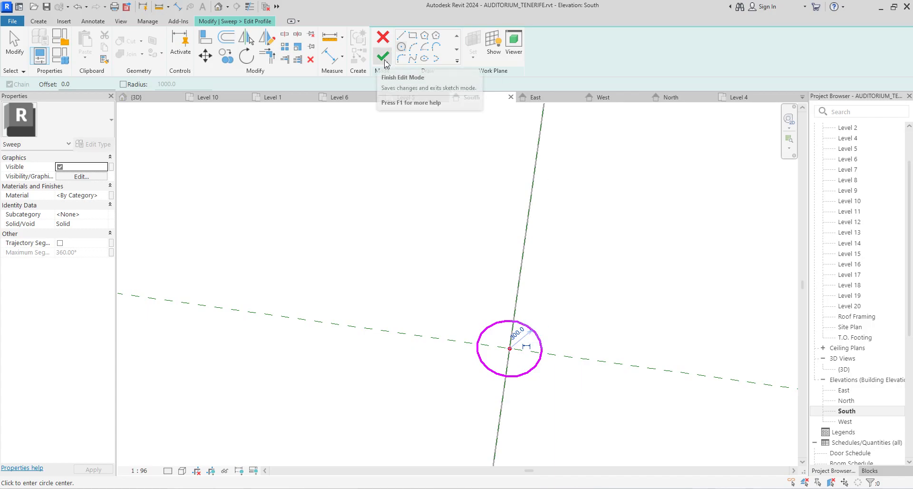
pyautogui.click(383, 56)
# Try to complete the sweep, and reopen and finish its circular profile sketch without changes.
pyautogui.click(387, 57)
pyautogui.scroll(-3, 599, 365)
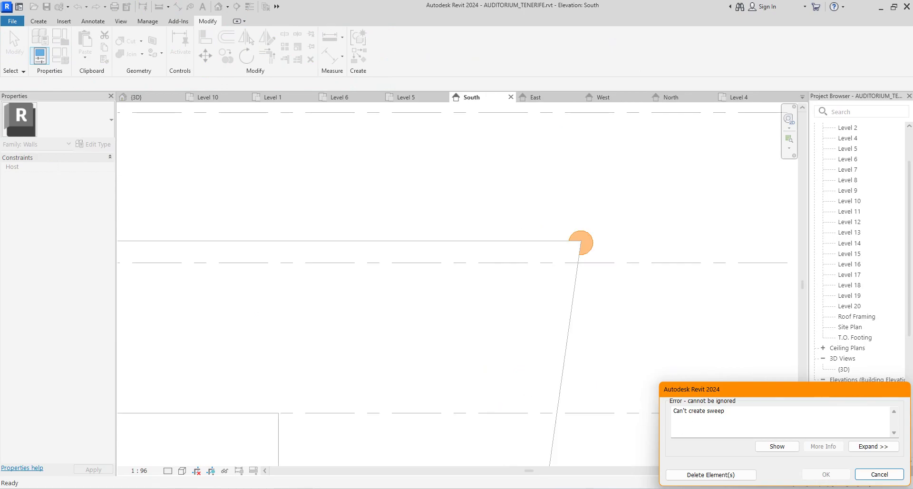
pyautogui.click(879, 474)
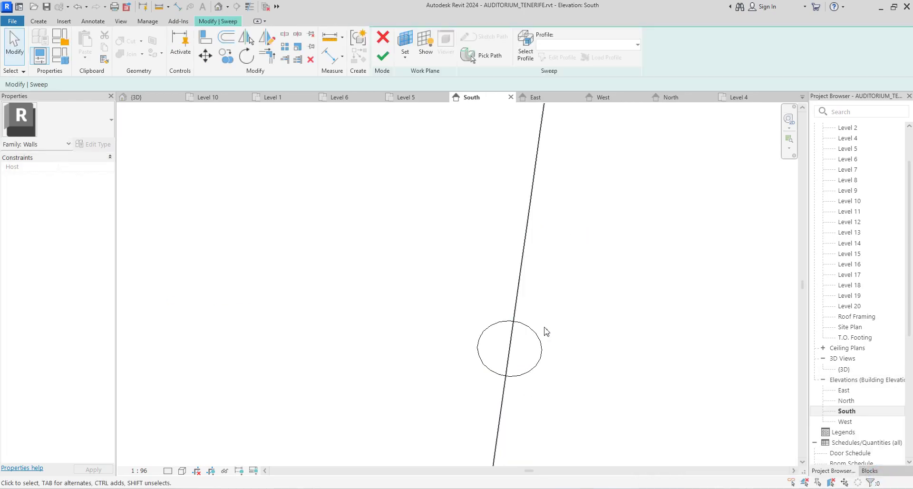
pyautogui.click(539, 338)
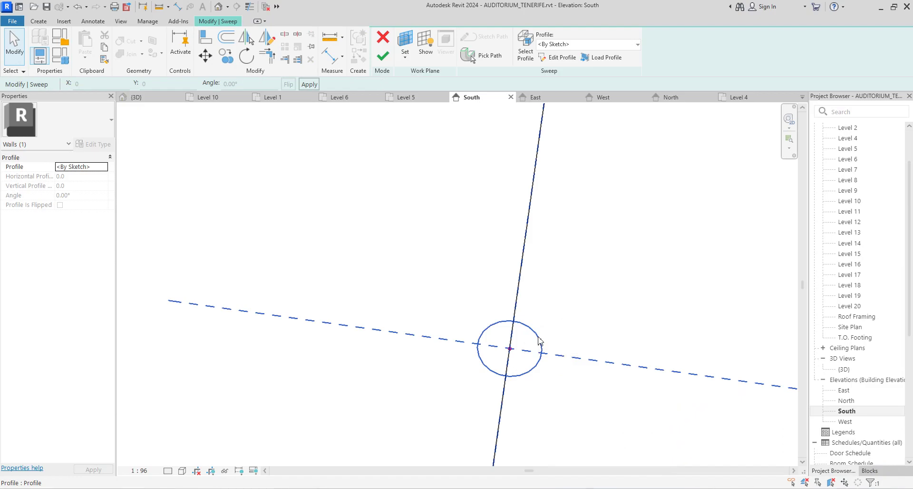
pyautogui.click(571, 59)
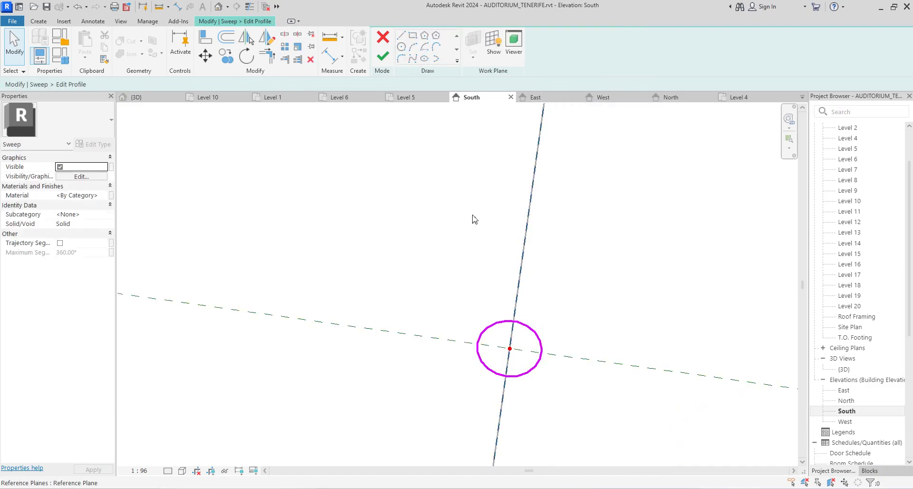
pyautogui.click(382, 56)
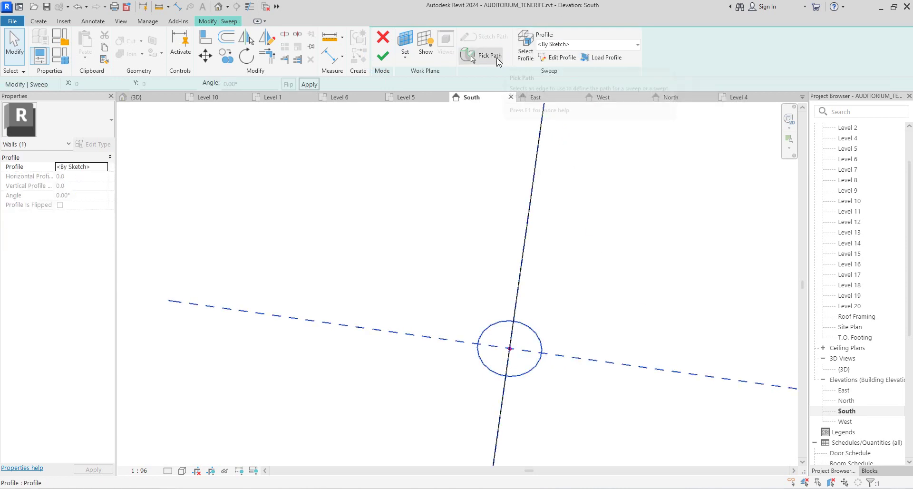
# Examine the sweep path in the South elevation where it meets the arch's upper corner.
pyautogui.click(481, 55)
pyautogui.scroll(-3, 506, 163)
pyautogui.click(450, 143)
pyautogui.scroll(5, 509, 183)
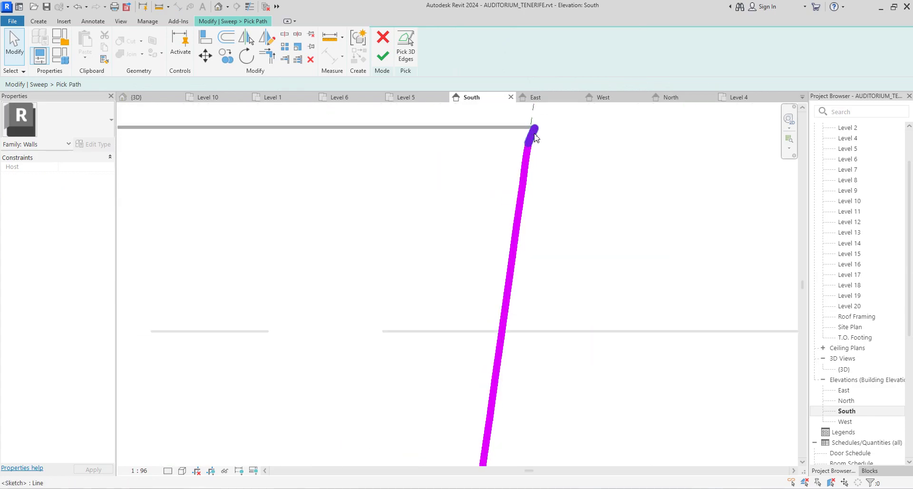
pyautogui.scroll(-2, 566, 185)
pyautogui.scroll(5, 561, 143)
pyautogui.scroll(-3, 564, 157)
pyautogui.scroll(-1, 564, 206)
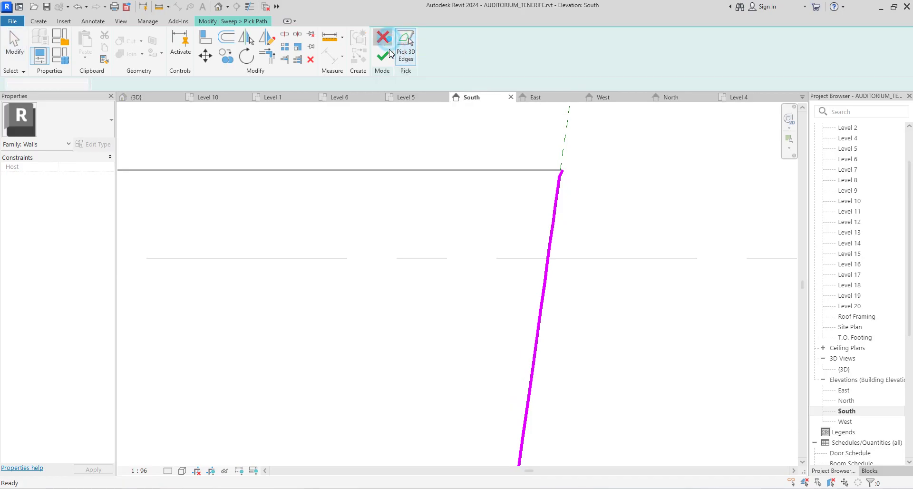
pyautogui.click(391, 41)
# Retry completing the sweep, delete the failed element and discard the empty in-place wall family.
pyautogui.click(382, 58)
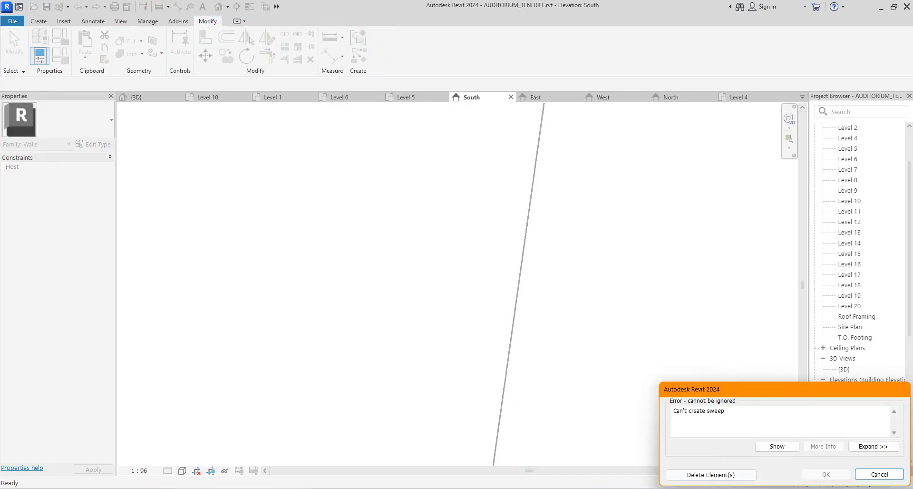
pyautogui.moveTo(778, 477)
pyautogui.click(690, 476)
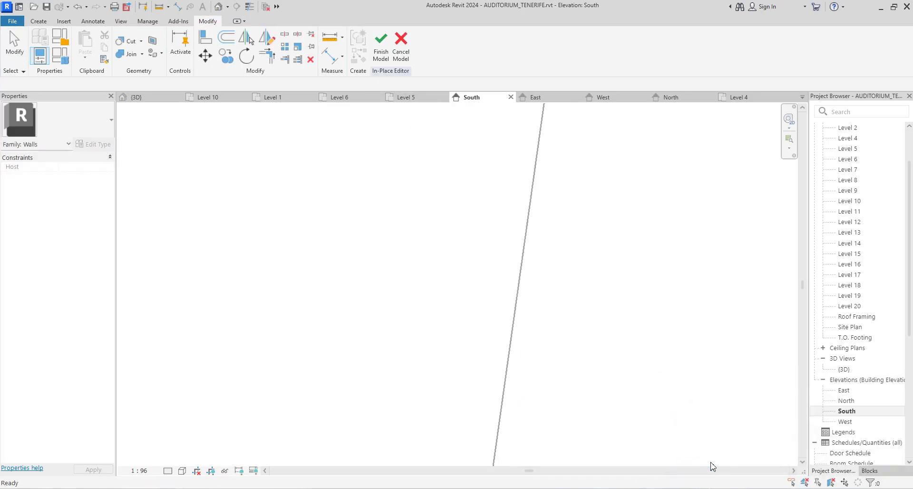
pyautogui.click(380, 52)
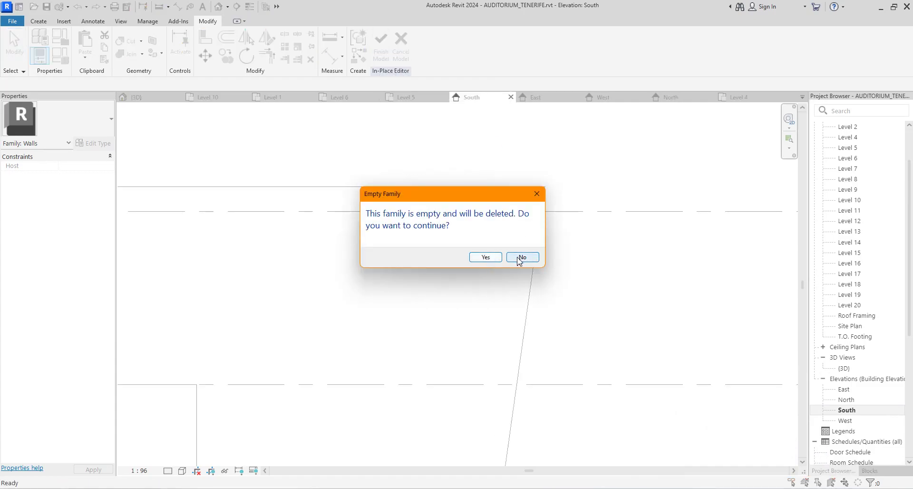
pyautogui.click(485, 258)
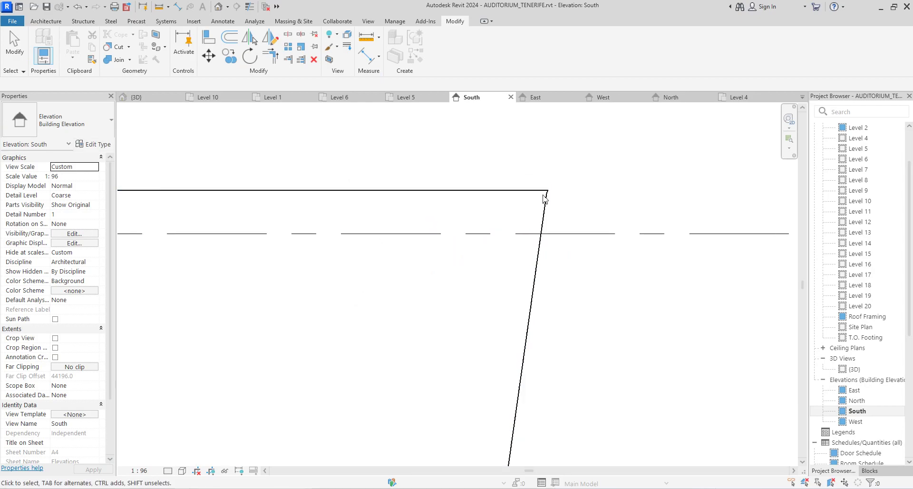
# Open the side arch wall for in-place editing and edit the sketch of its void extrusion.
pyautogui.click(551, 195)
pyautogui.scroll(5, 554, 194)
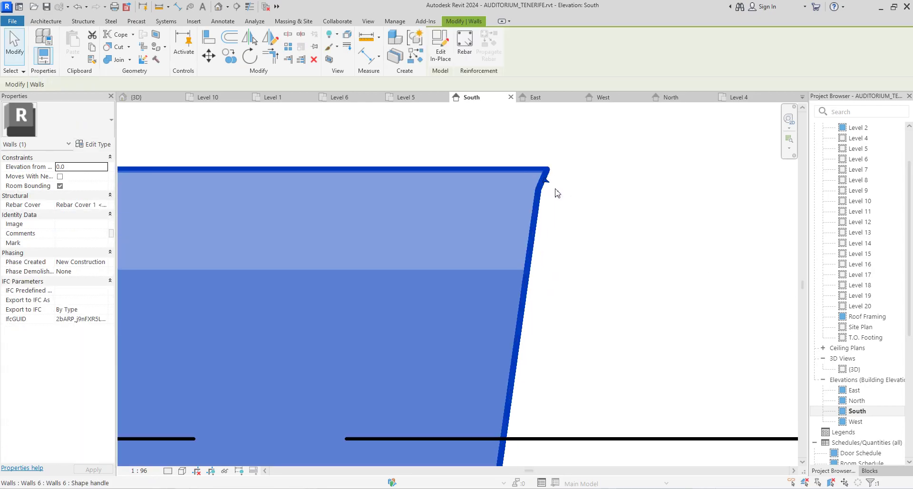
pyautogui.click(588, 222)
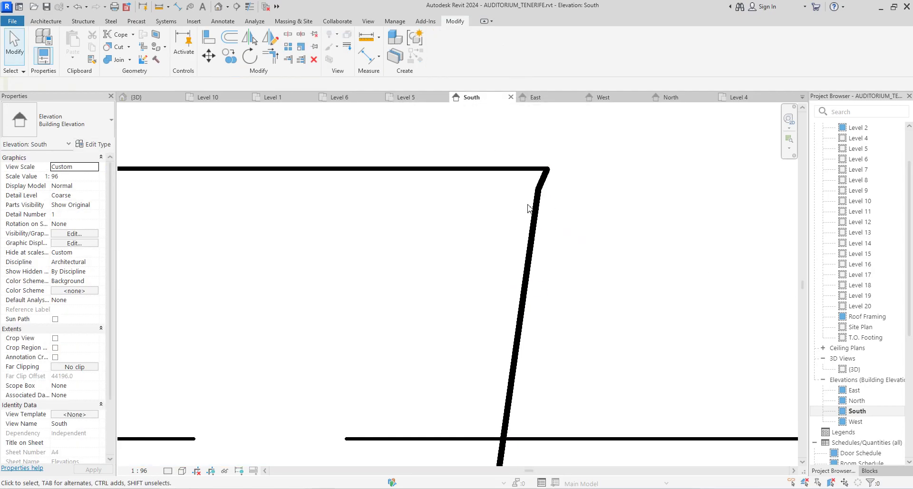
pyautogui.click(533, 204)
pyautogui.click(441, 50)
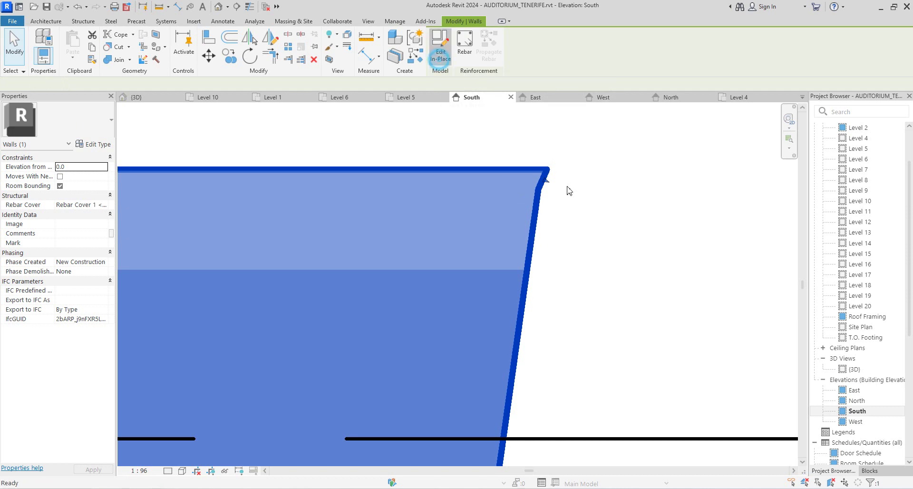
pyautogui.click(539, 222)
pyautogui.moveTo(539, 223); pyautogui.dragTo(542, 245)
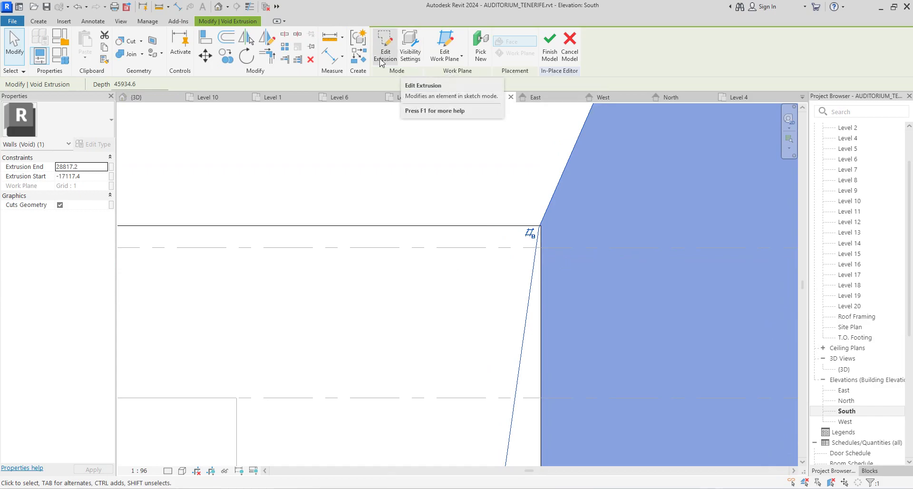
pyautogui.click(381, 55)
# Trim/Extend the void sketch's long inclined inner line and its top line to a common corner.
pyautogui.scroll(-5, 517, 287)
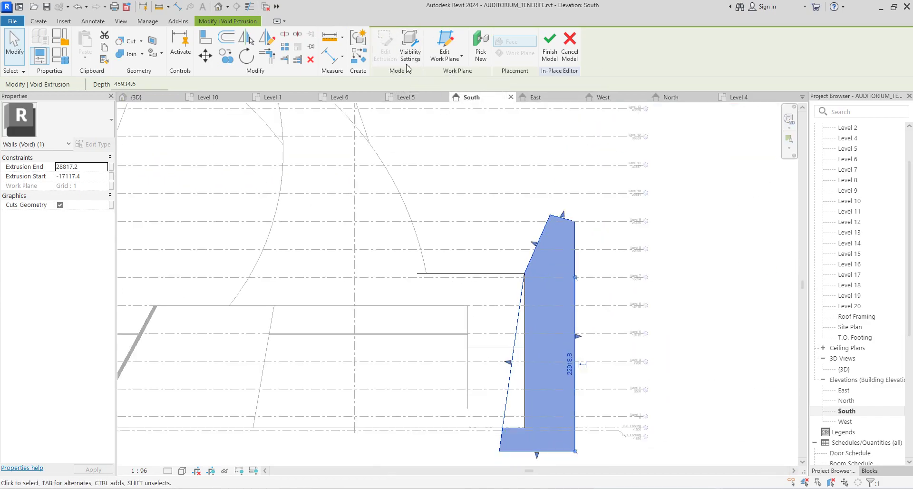
pyautogui.scroll(2, 524, 277)
pyautogui.scroll(2, 521, 283)
pyautogui.scroll(-2, 505, 300)
pyautogui.click(273, 57)
pyautogui.click(581, 171)
pyautogui.click(504, 310)
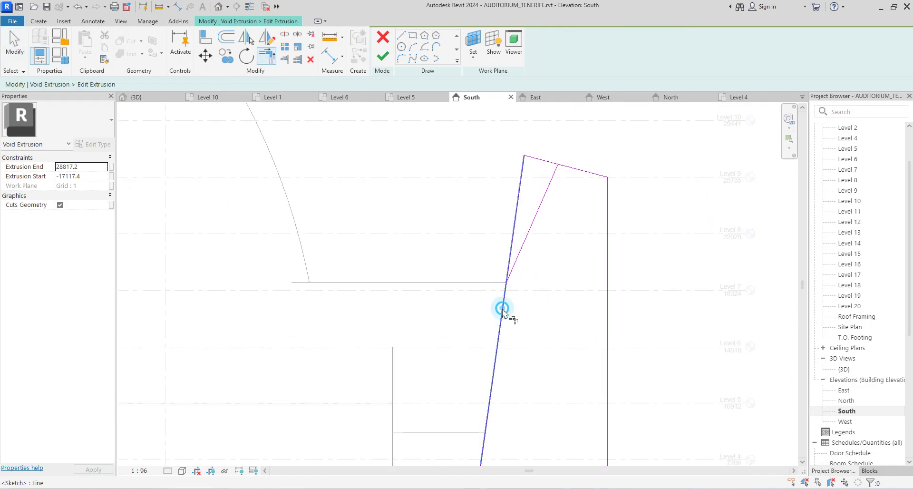
pyautogui.rightClick(453, 183)
pyautogui.click(481, 190)
pyautogui.rightClick(434, 189)
pyautogui.click(469, 196)
# Delete the leftover diagonal line from the void sketch and finish the extrusion edit.
pyautogui.click(540, 214)
pyautogui.press('Delete')
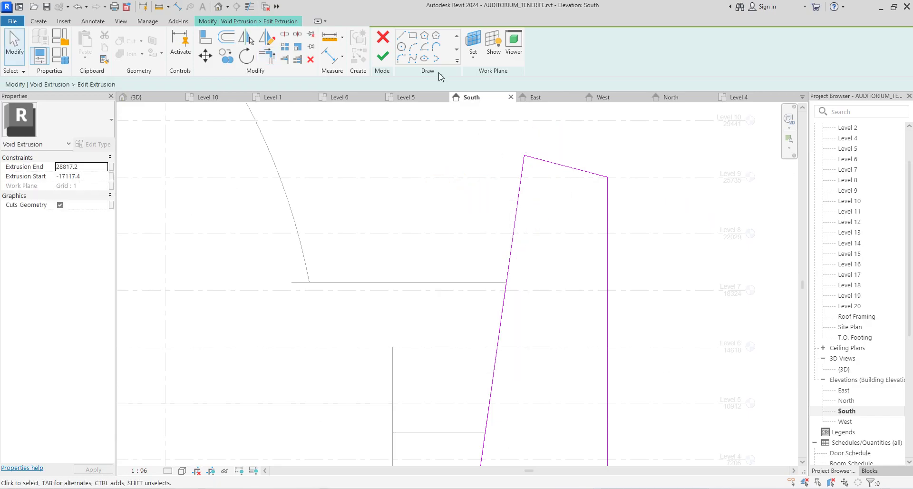
pyautogui.click(383, 57)
pyautogui.scroll(-2, 591, 290)
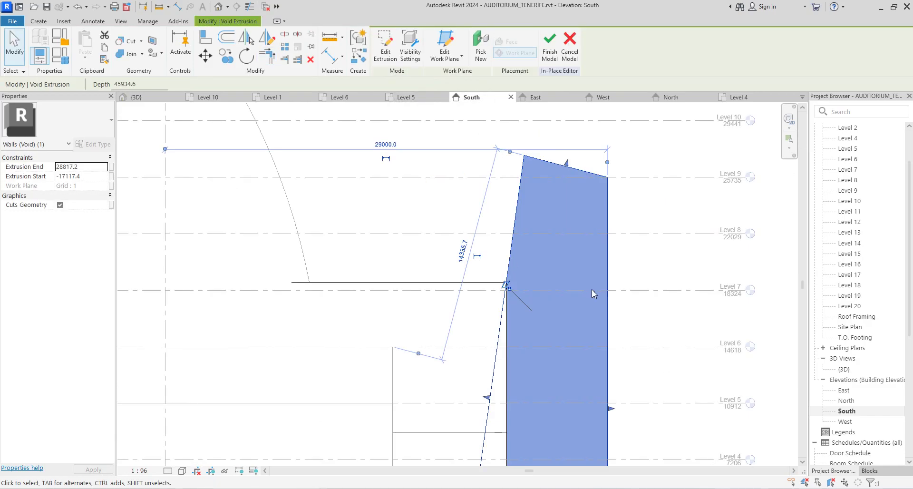
pyautogui.click(618, 269)
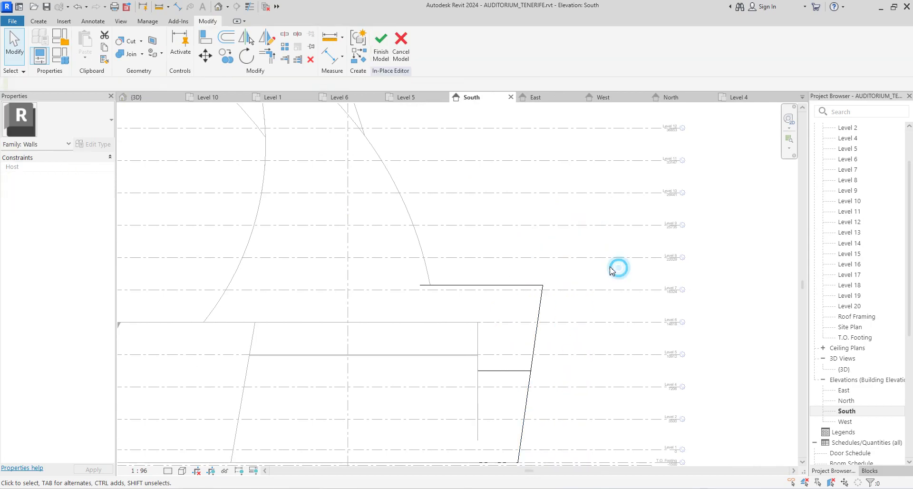
pyautogui.click(540, 295)
pyautogui.scroll(1, 566, 335)
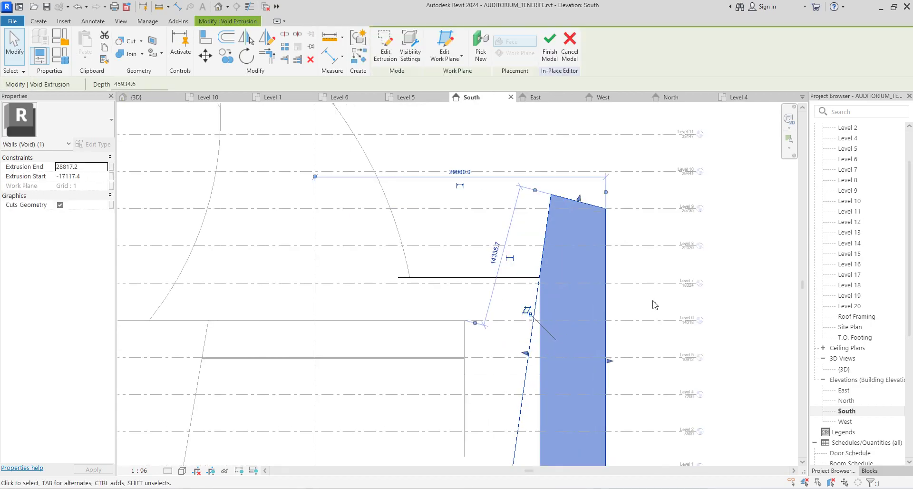
pyautogui.click(652, 300)
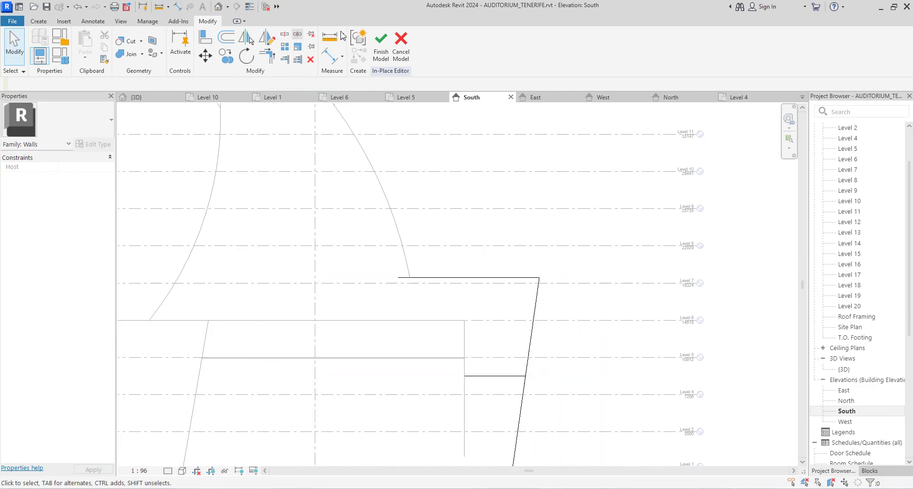
# Finish the in-place arch wall edit and inspect the arch's outer edge in the 3D view.
pyautogui.click(381, 48)
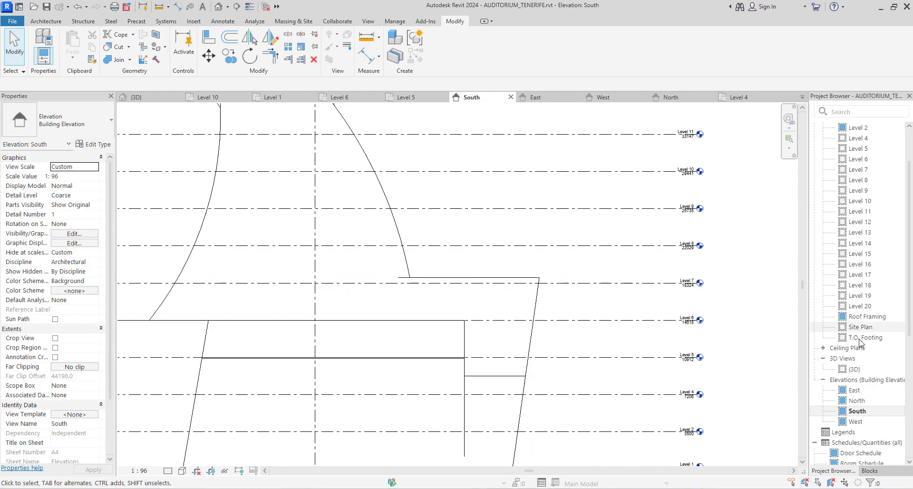
pyautogui.doubleClick(854, 370)
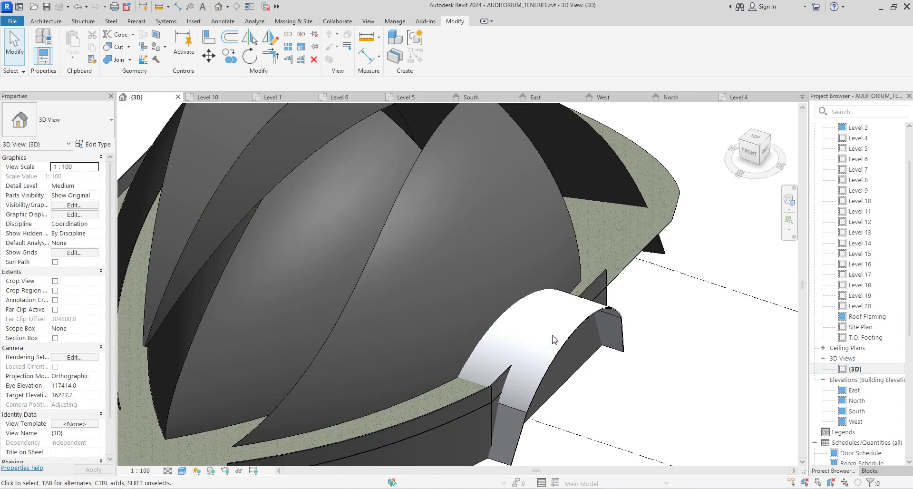
pyautogui.scroll(6, 589, 356)
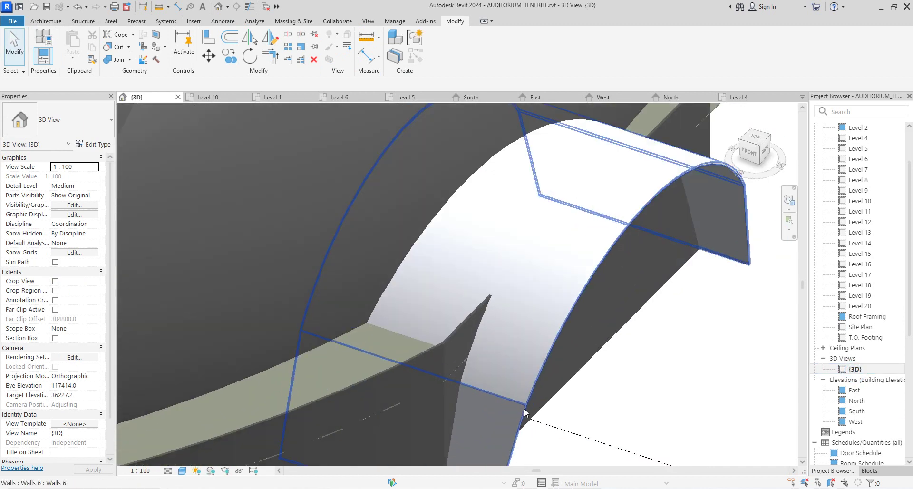
pyautogui.scroll(-6, 529, 390)
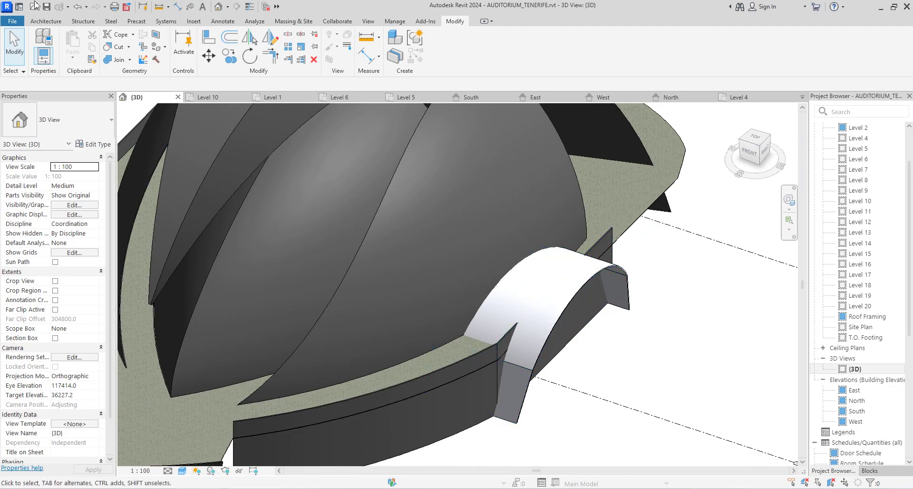
# Create a new in-place model in the Walls category, accepting the suggested name.
pyautogui.click(46, 21)
pyautogui.click(117, 55)
pyautogui.click(137, 101)
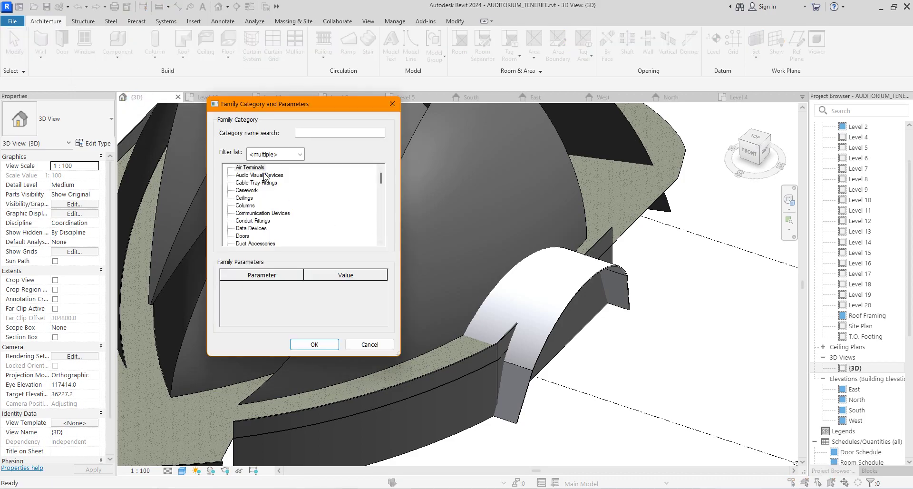
pyautogui.scroll(-12, 247, 193)
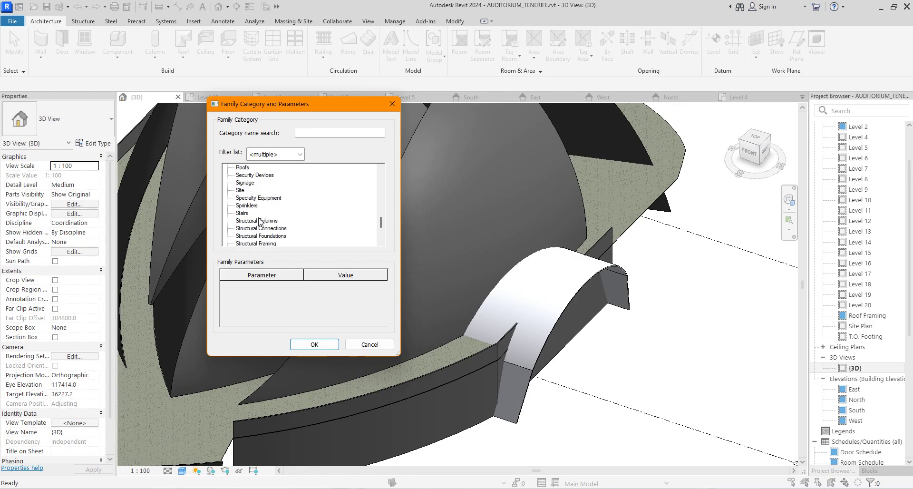
pyautogui.scroll(-3, 246, 216)
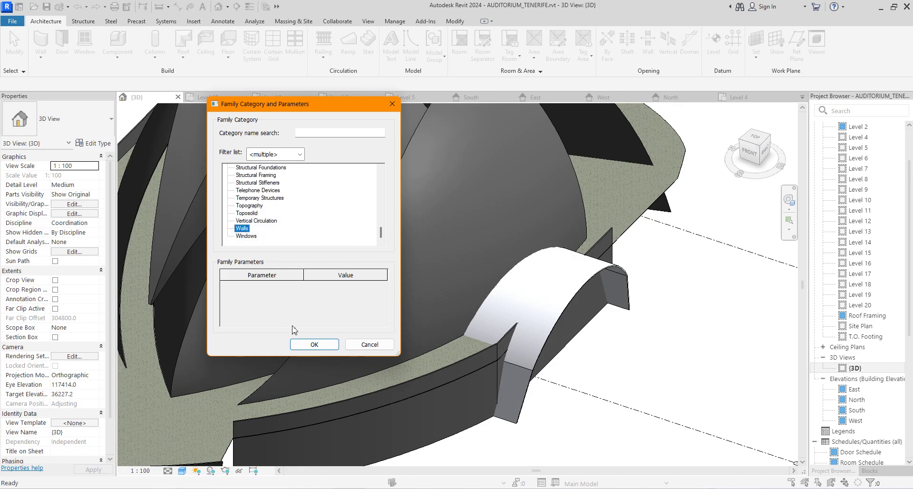
pyautogui.click(311, 344)
pyautogui.click(473, 267)
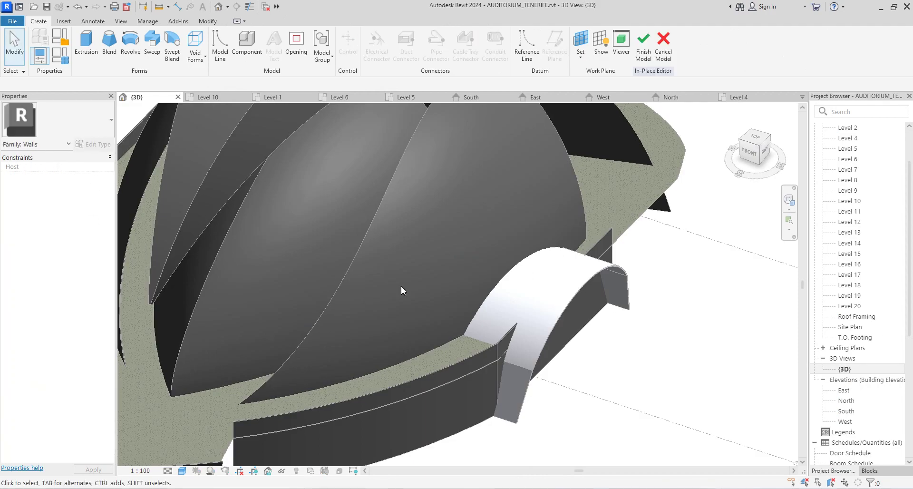
# Try a sweep path picked along the arch's outer curved edge and both straight leg edges, and finish the path.
pyautogui.click(152, 42)
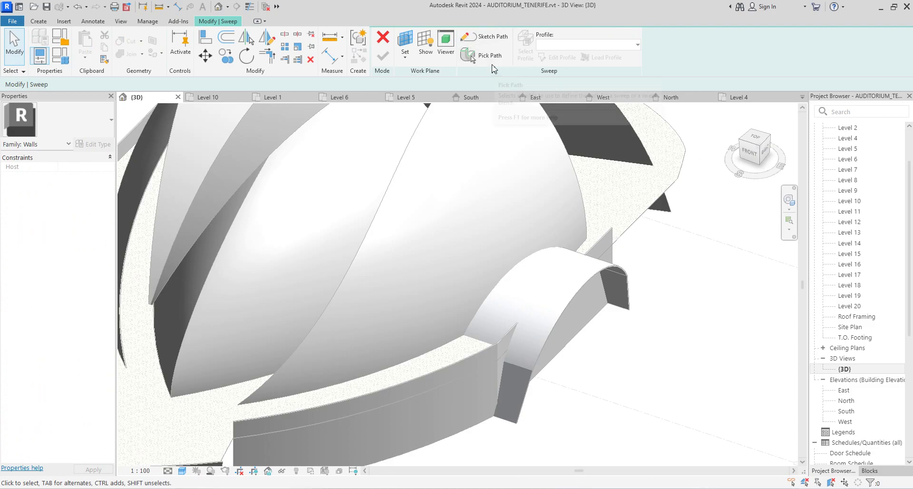
pyautogui.click(481, 56)
pyautogui.click(586, 292)
pyautogui.scroll(3, 548, 381)
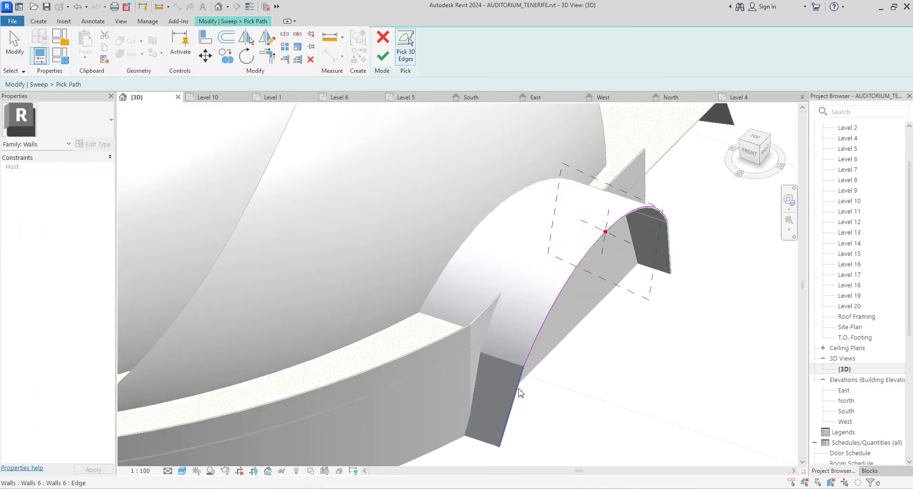
pyautogui.scroll(5, 520, 393)
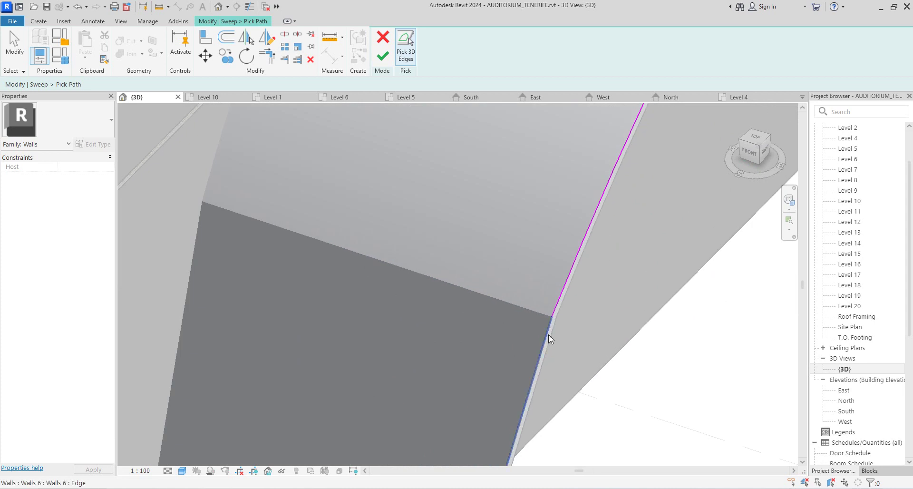
pyautogui.click(549, 335)
pyautogui.scroll(-5, 436, 342)
pyautogui.scroll(8, 582, 243)
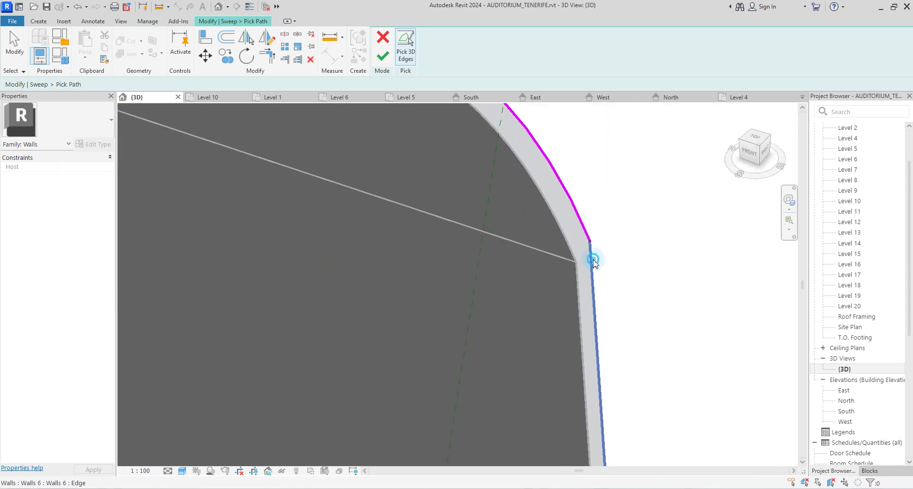
pyautogui.click(595, 265)
pyautogui.scroll(-5, 657, 236)
pyautogui.keyDown('shift'); pyautogui.moveTo(657, 236); pyautogui.dragTo(658, 236, button='middle'); pyautogui.keyUp('shift')
pyautogui.click(383, 56)
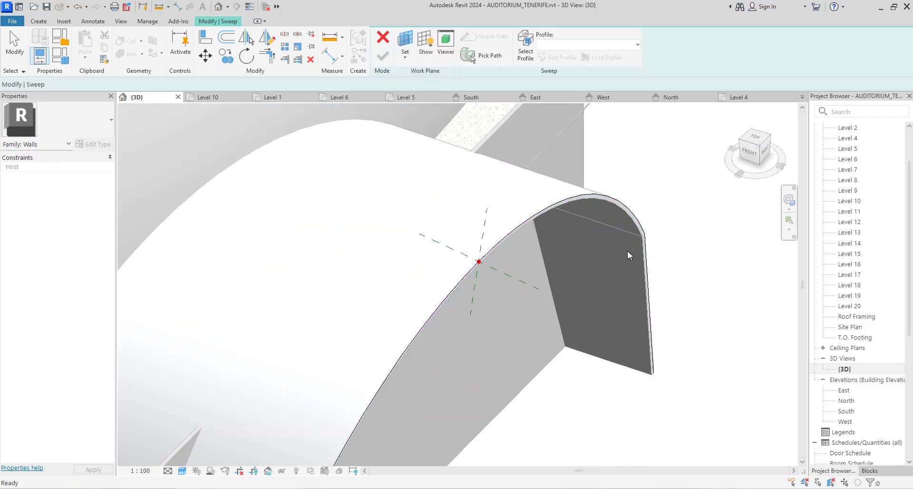
# Edit the sweep profile in the South elevation, sketching a circle of 300 radius centred on the path point at the arch's top.
pyautogui.scroll(-5, 627, 256)
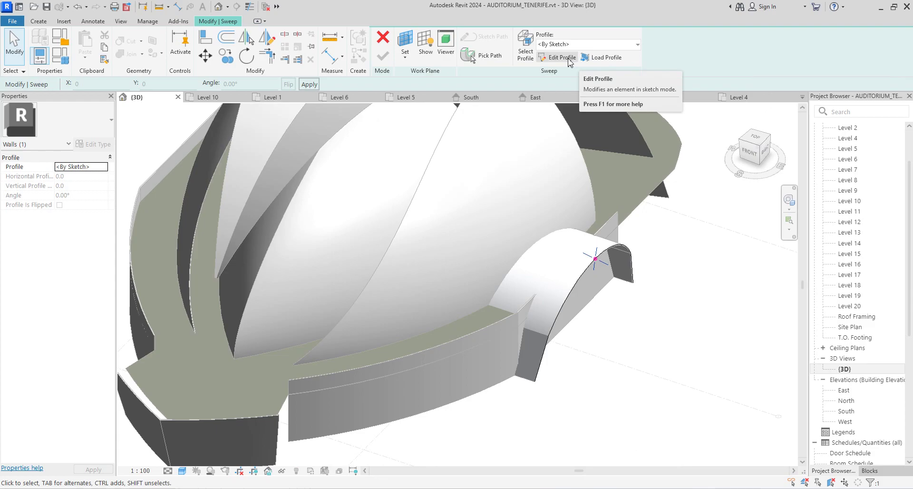
pyautogui.click(562, 57)
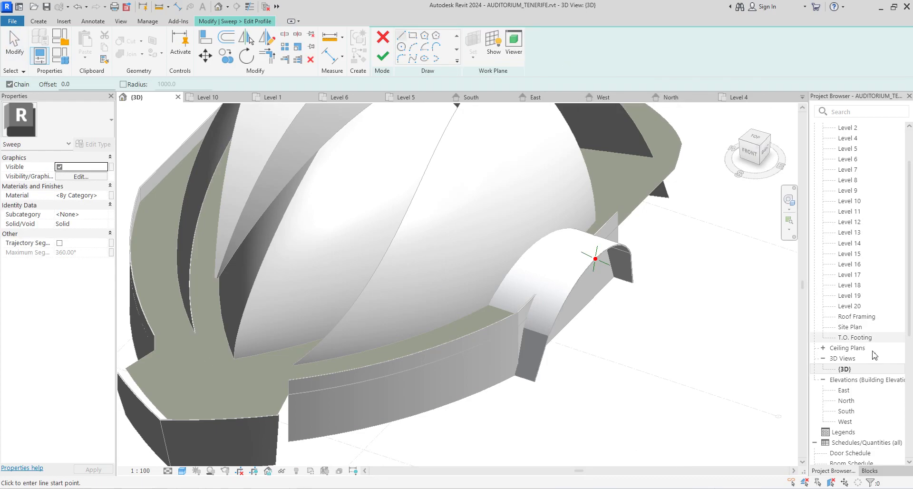
pyautogui.doubleClick(846, 413)
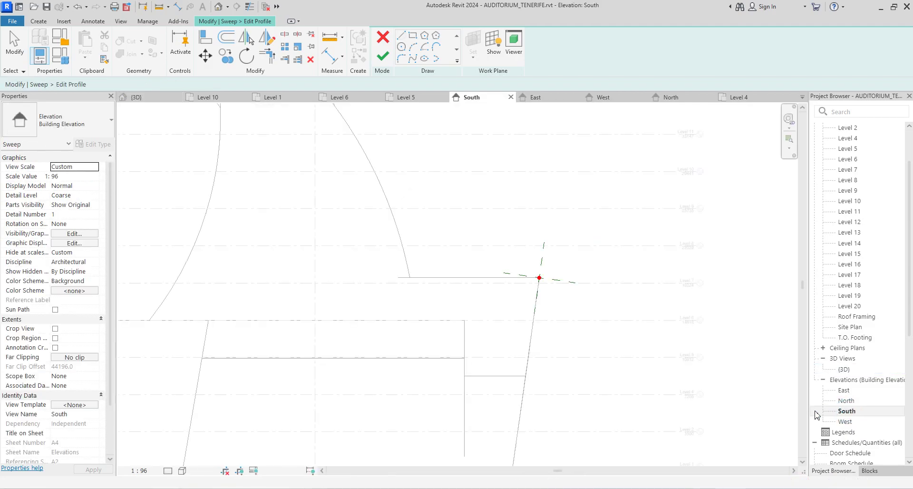
pyautogui.click(402, 47)
pyautogui.scroll(3, 540, 275)
pyautogui.click(537, 266)
pyautogui.scroll(2, 547, 261)
pyautogui.click(548, 261)
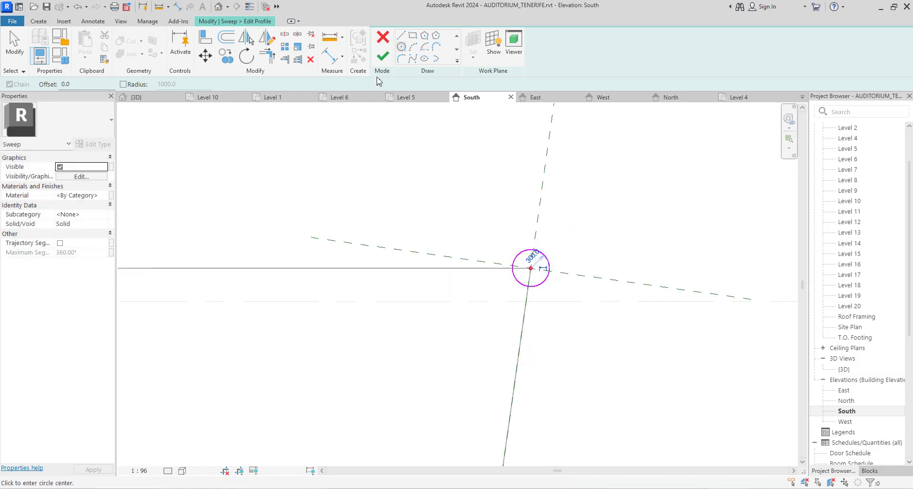
# Try to complete the circular sweep, examine the problem area at the arch's leg, and delete the sweep element.
pyautogui.click(383, 58)
pyautogui.click(384, 58)
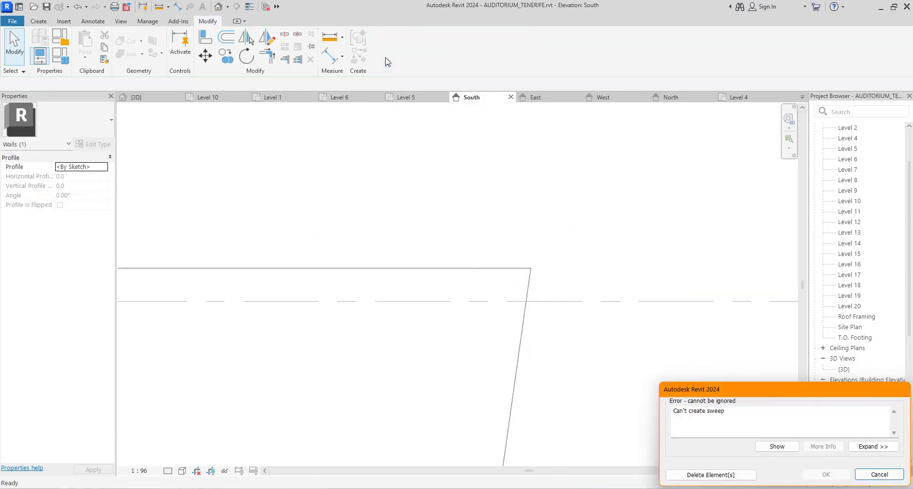
pyautogui.scroll(-4, 541, 307)
pyautogui.scroll(5, 535, 370)
pyautogui.scroll(2, 538, 371)
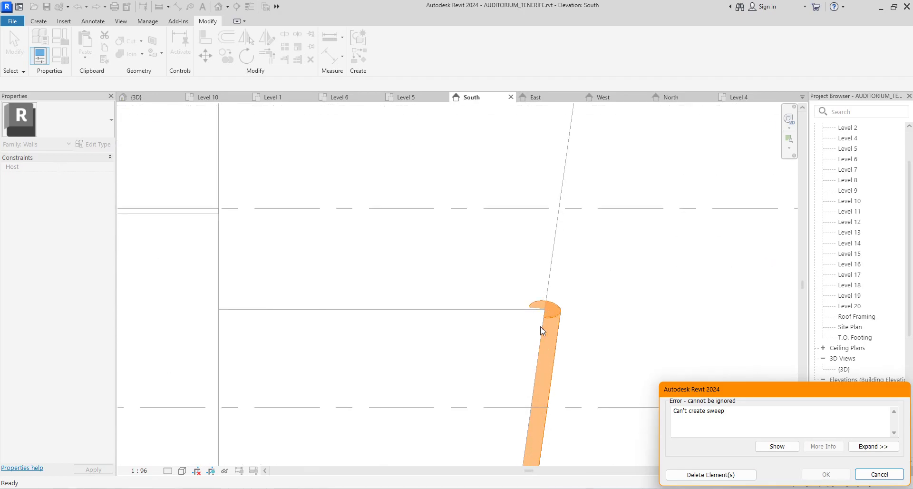
pyautogui.scroll(-4, 545, 306)
pyautogui.scroll(3, 545, 340)
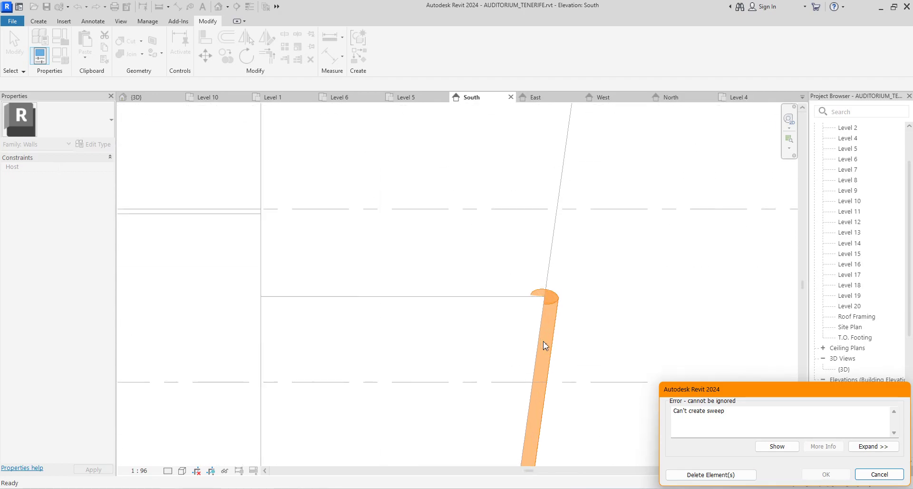
pyautogui.scroll(2, 547, 284)
pyautogui.scroll(-3, 547, 286)
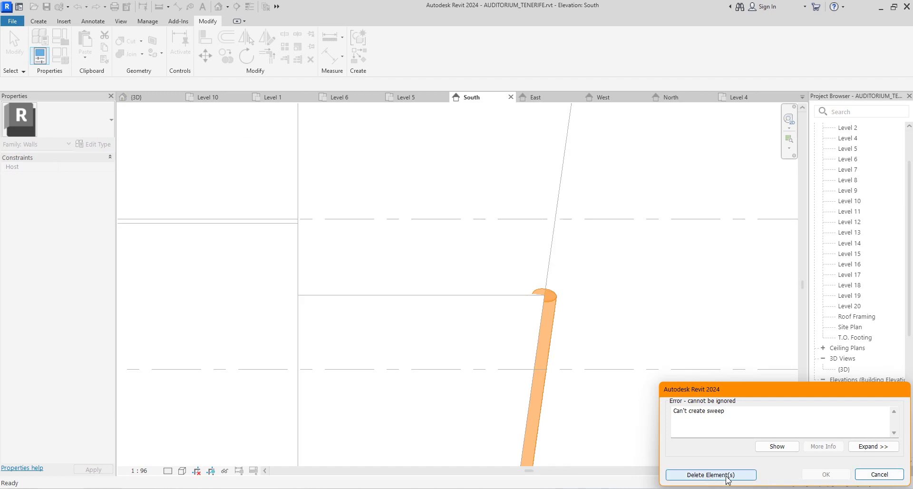
pyautogui.click(753, 475)
# Attempt to finish the in-place model, but decline deleting the empty wall family.
pyautogui.scroll(-3, 575, 416)
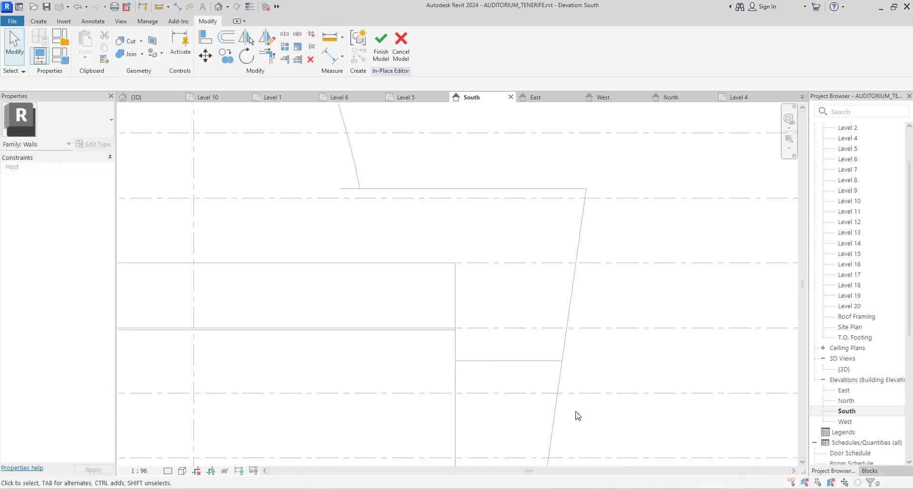
pyautogui.click(390, 57)
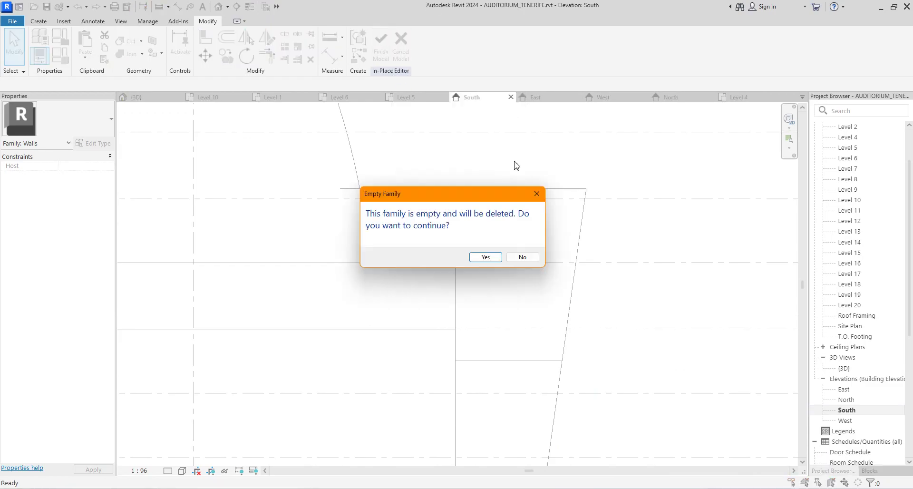
pyautogui.click(526, 259)
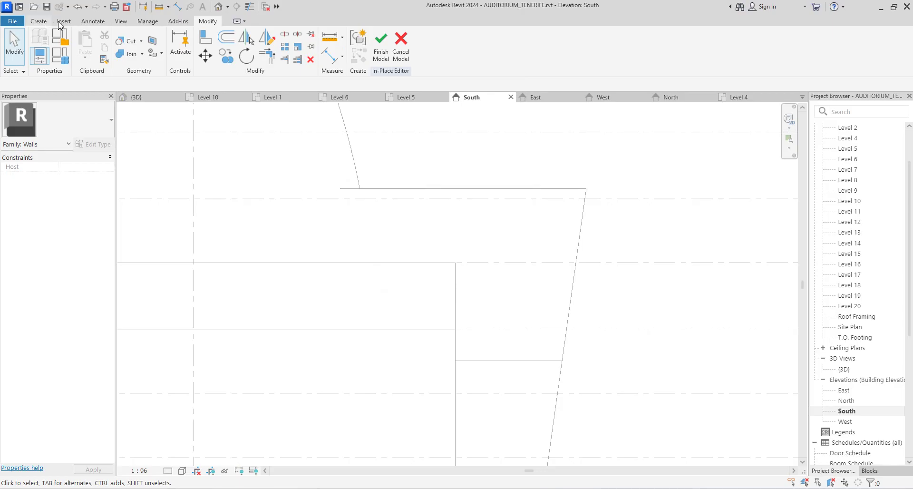
# Start a new sweep, pick only the arch's curved outer edge as its path, and finish the path.
pyautogui.click(39, 23)
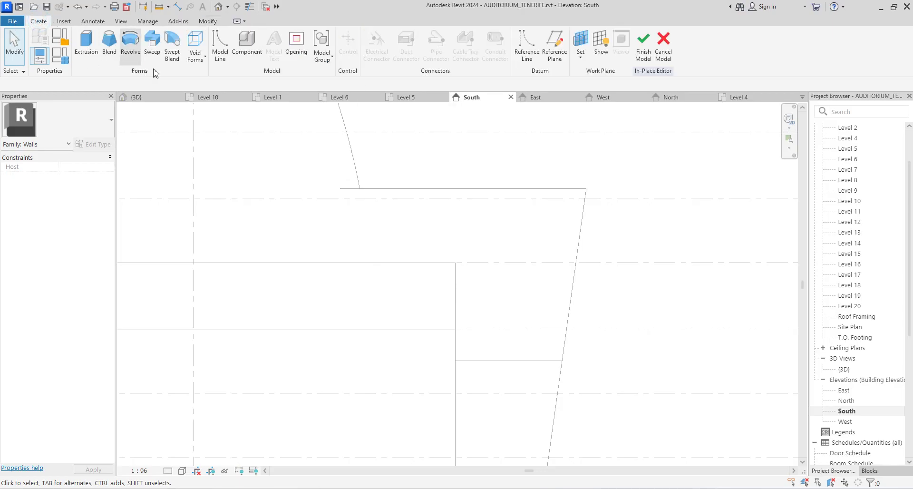
pyautogui.click(157, 32)
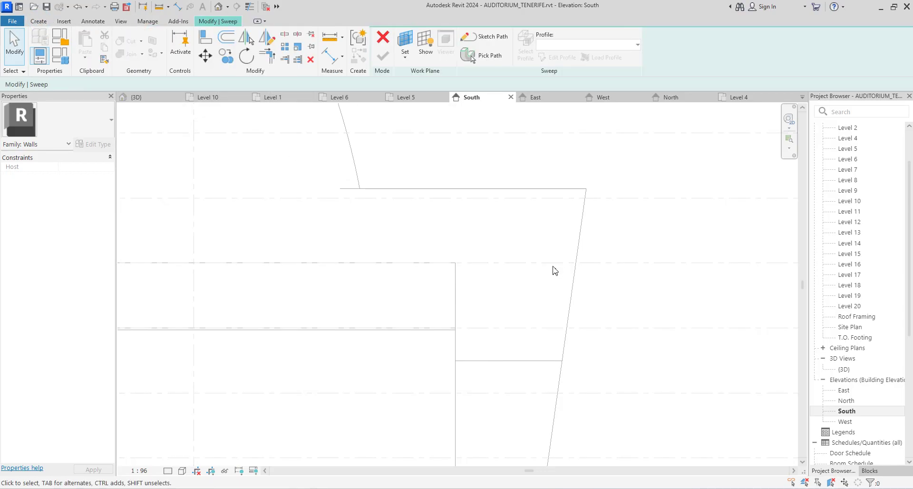
pyautogui.click(490, 55)
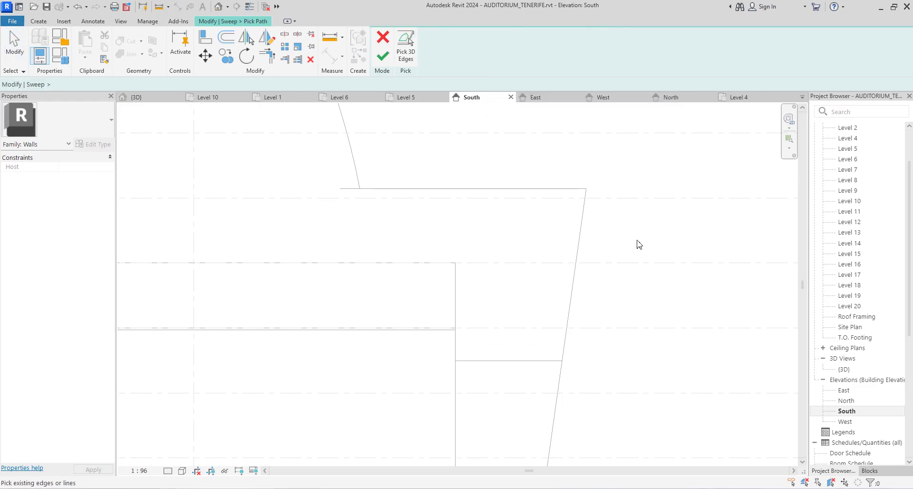
pyautogui.click(588, 206)
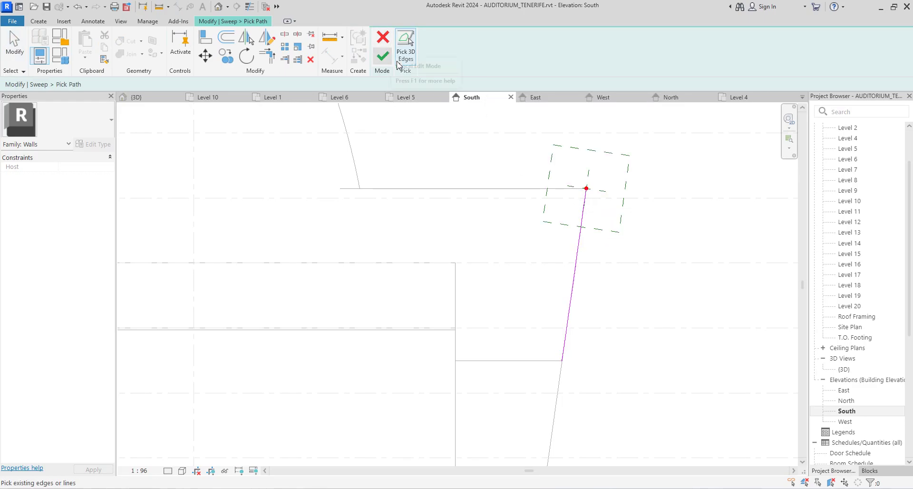
pyautogui.click(384, 56)
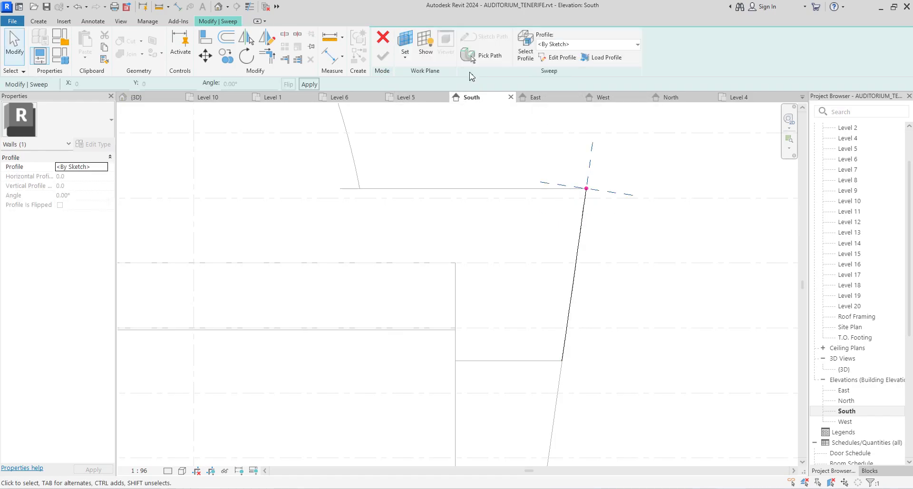
# Edit the sweep profile, sketching a circle of 200 radius centred on the path point at the arch's top.
pyautogui.click(566, 58)
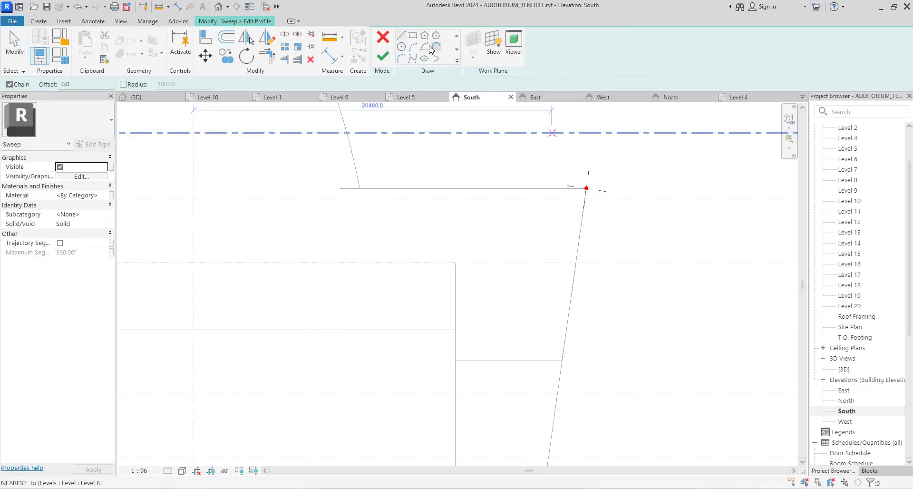
pyautogui.click(403, 48)
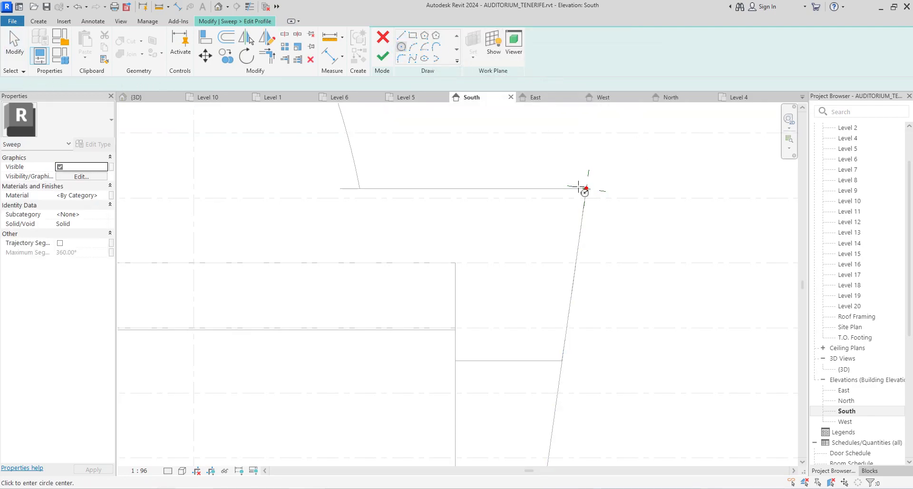
pyautogui.scroll(2, 590, 189)
pyautogui.click(592, 188)
pyautogui.scroll(2, 596, 189)
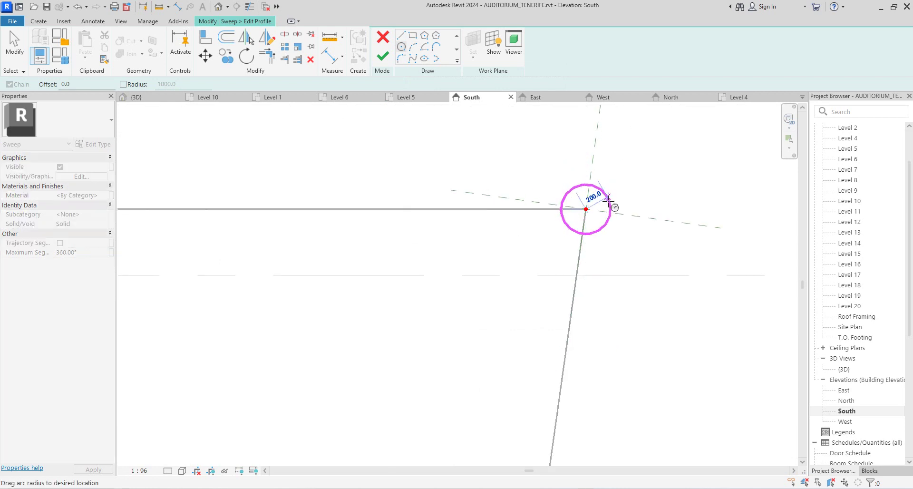
pyautogui.click(604, 196)
# Finish the circular profile and complete the sweep along the arch's curved edge, leaving the sweep selected.
pyautogui.click(383, 61)
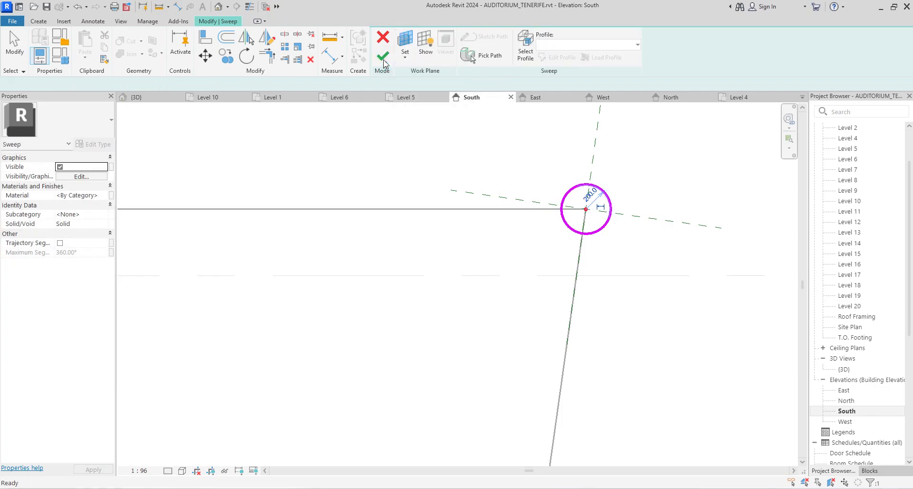
pyautogui.click(382, 58)
pyautogui.scroll(-4, 552, 310)
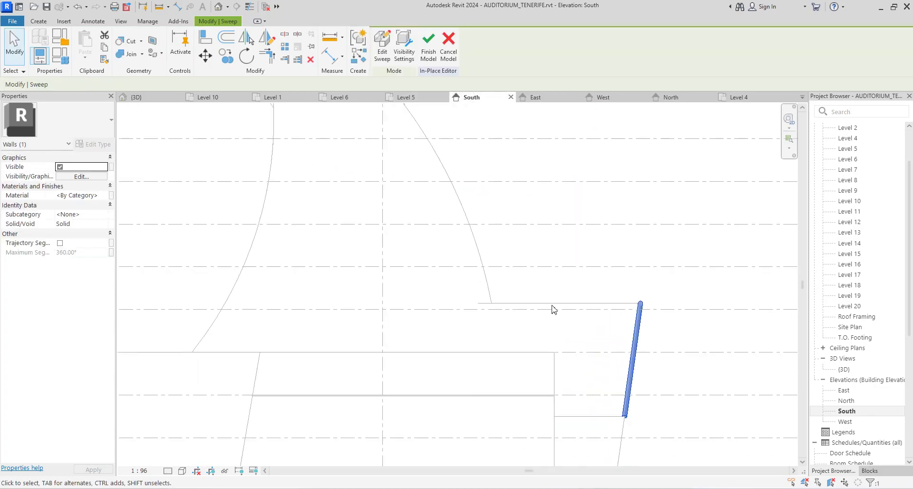
pyautogui.scroll(2, 648, 356)
pyautogui.click(673, 306)
pyautogui.click(602, 282)
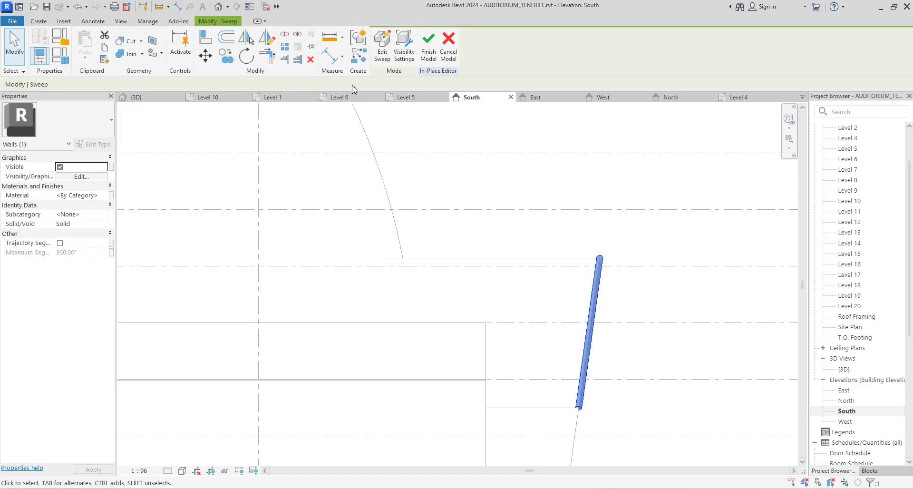
# Edit the sweep's circular profile to a radius of 300, and finish the profile and the sweep.
pyautogui.click(386, 59)
pyautogui.scroll(1, 600, 267)
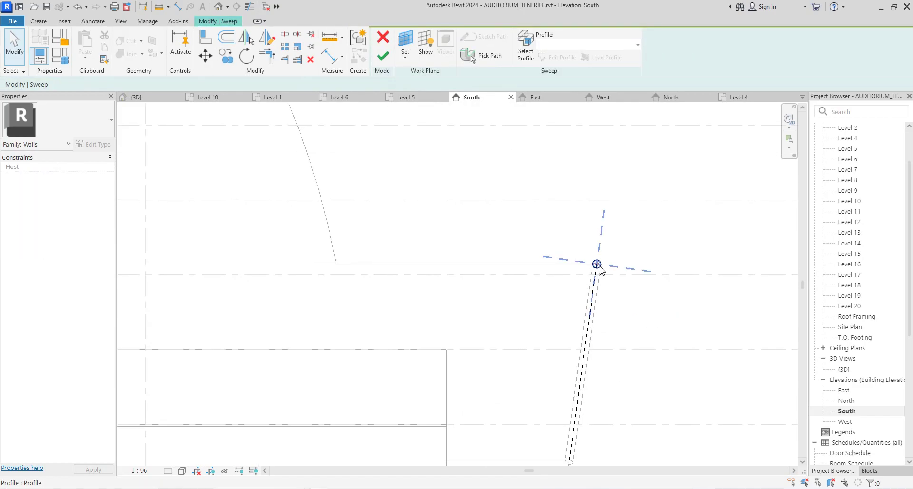
pyautogui.click(602, 268)
pyautogui.scroll(1, 606, 273)
pyautogui.click(561, 58)
pyautogui.click(595, 266)
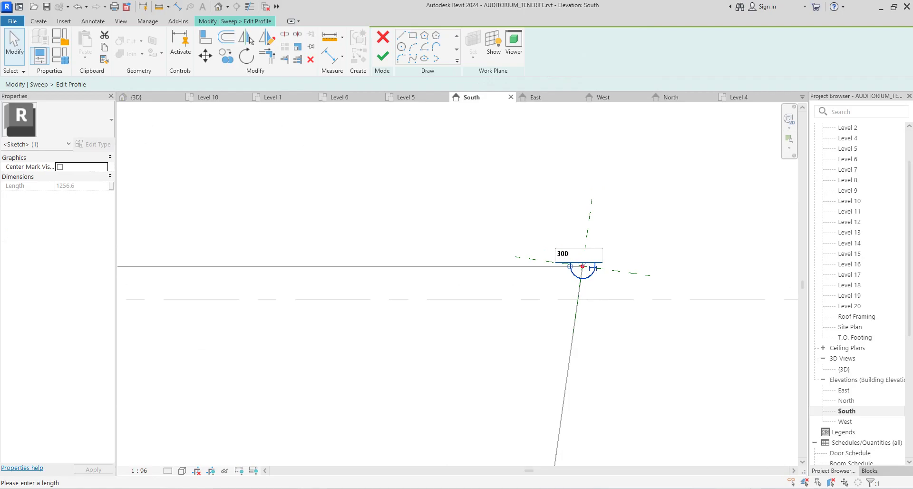
pyautogui.click(650, 250)
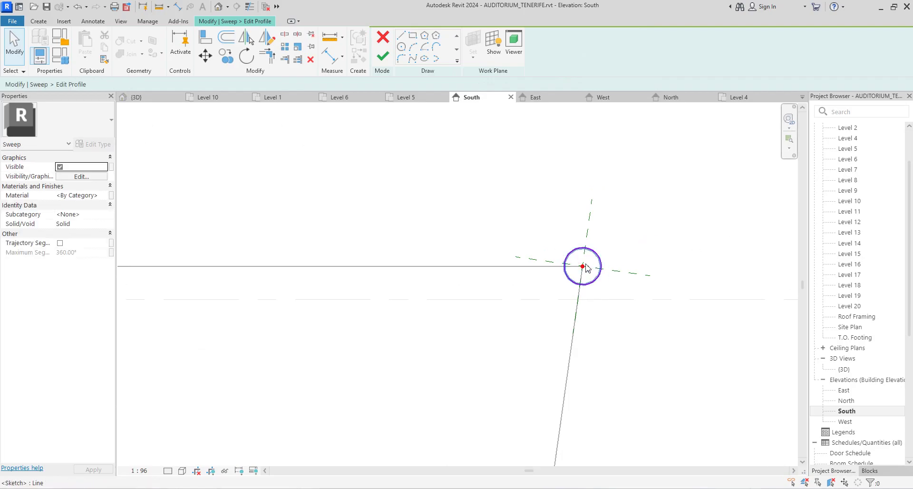
pyautogui.click(382, 57)
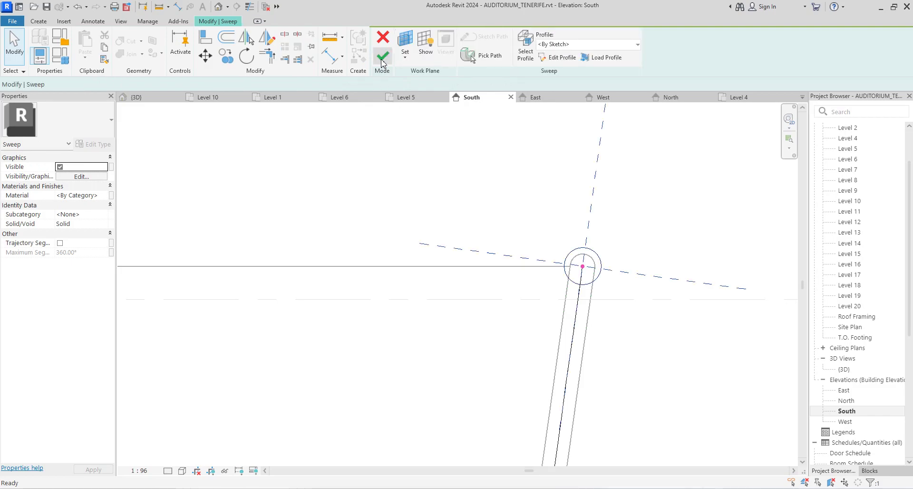
pyautogui.click(382, 58)
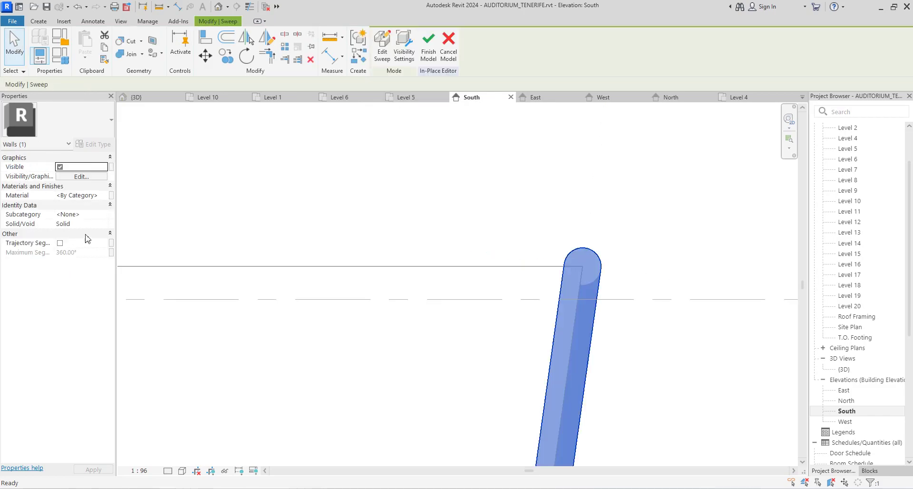
# Assign the Aluminum(1) material to the sweep.
pyautogui.click(107, 195)
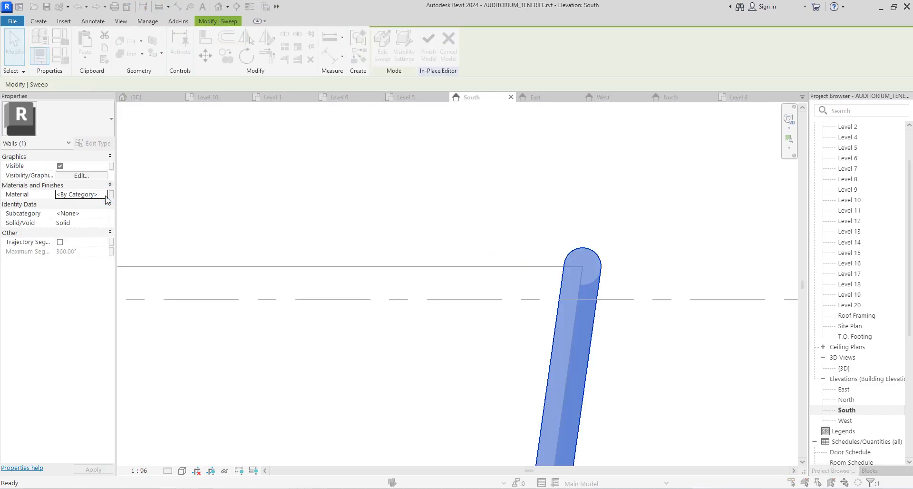
pyautogui.doubleClick(380, 245)
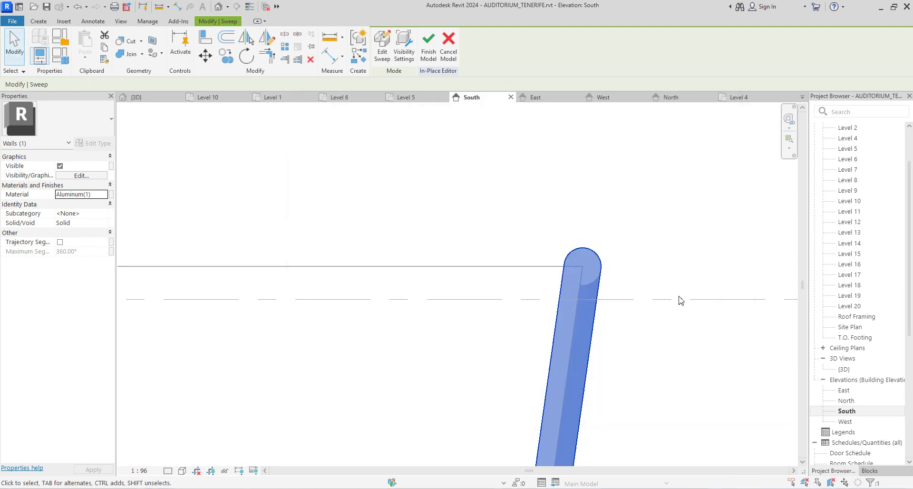
pyautogui.click(658, 230)
# Finish the in-place model containing the circular sweep.
pyautogui.scroll(-5, 552, 305)
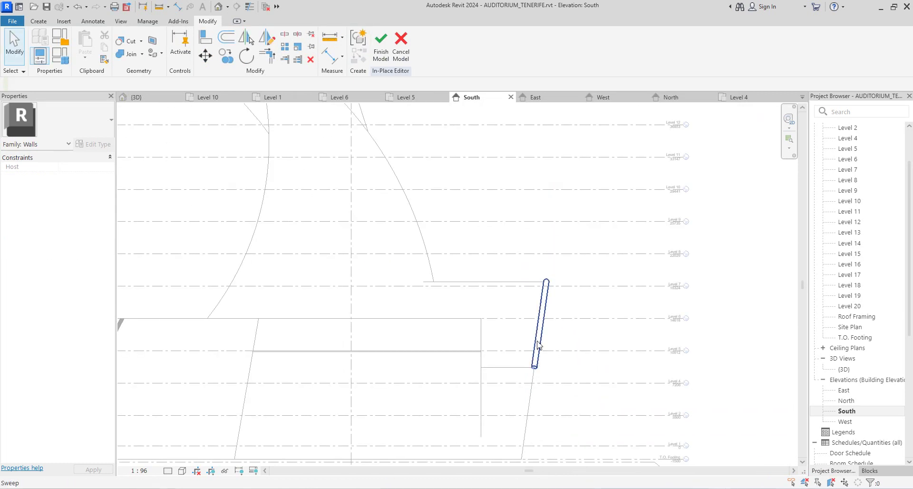
pyautogui.scroll(-3, 543, 355)
pyautogui.scroll(4, 546, 344)
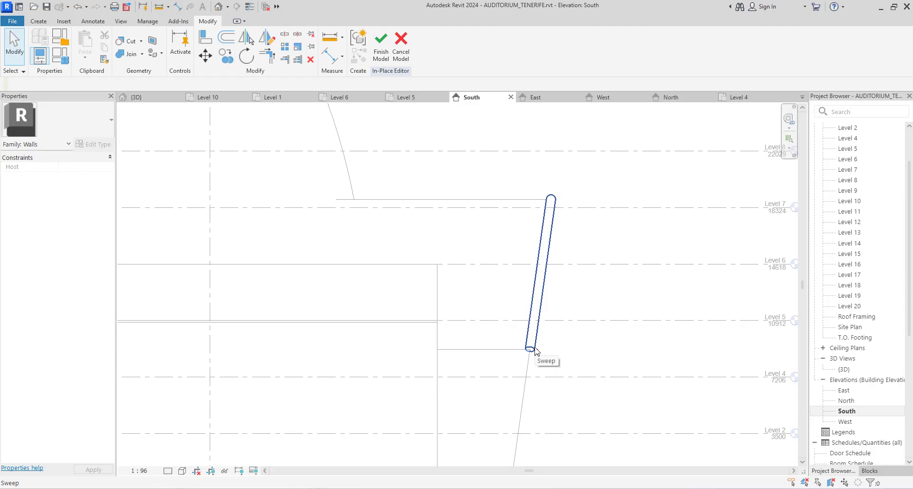
pyautogui.click(534, 350)
pyautogui.scroll(-4, 533, 352)
pyautogui.click(522, 346)
pyautogui.scroll(-3, 522, 346)
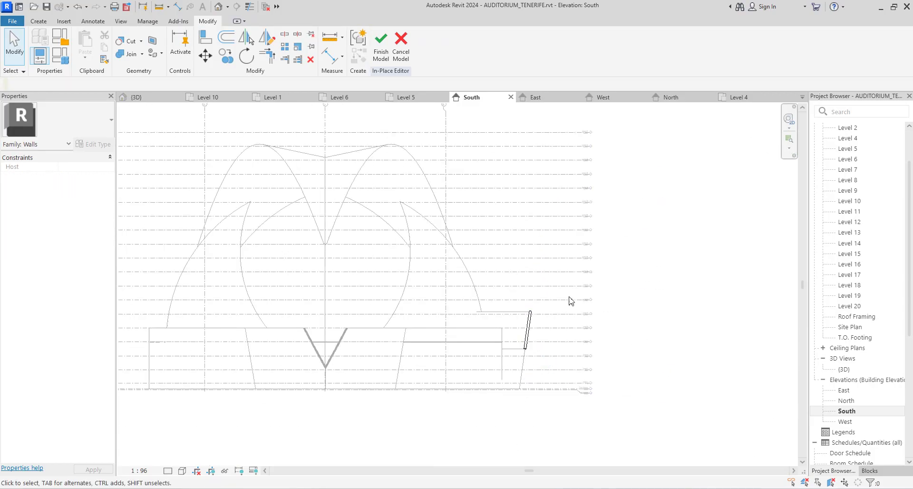
pyautogui.click(381, 40)
# Reopen the in-place arch-edge model and start editing its sweep in the {3D} view.
pyautogui.scroll(2, 533, 316)
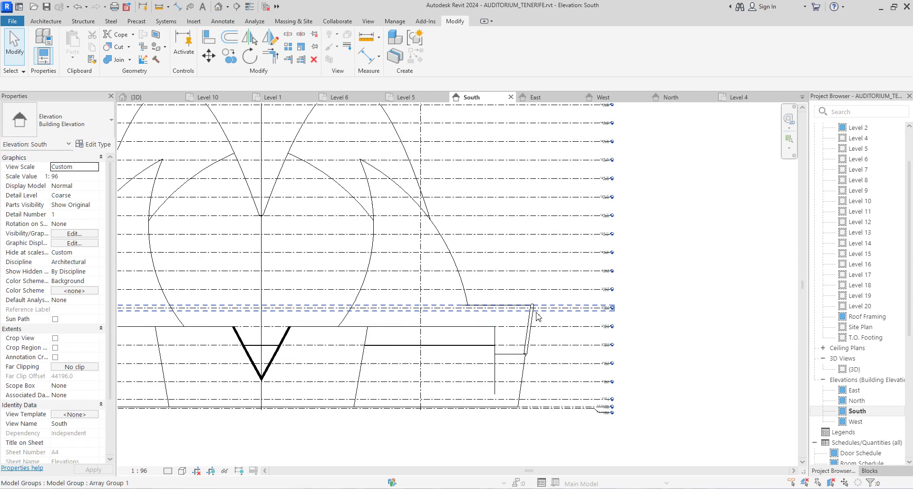
pyautogui.click(531, 325)
pyautogui.scroll(2, 528, 338)
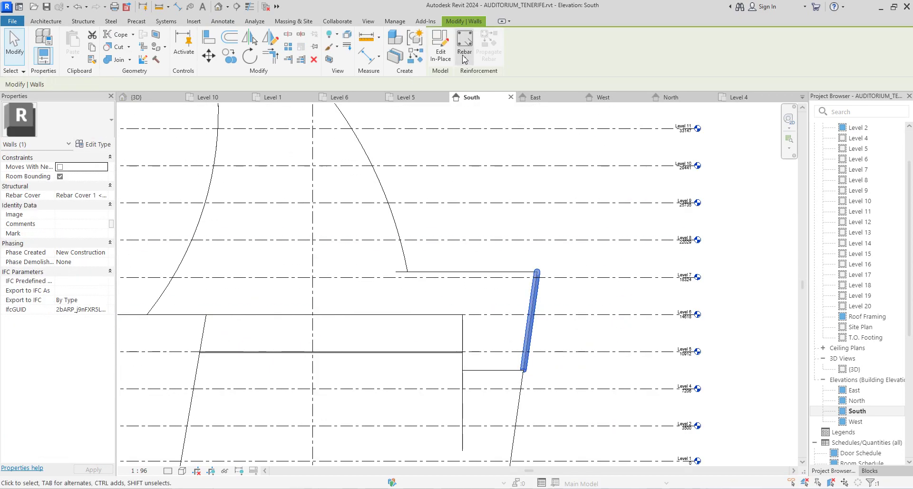
pyautogui.click(440, 52)
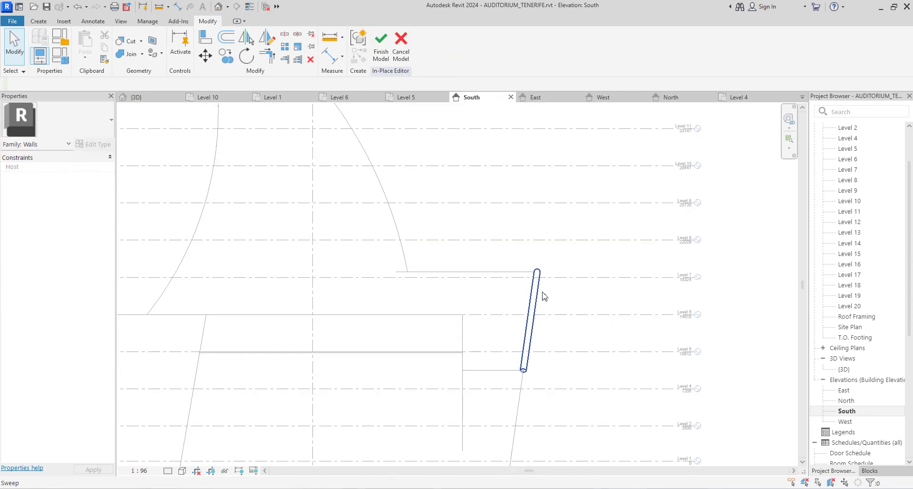
pyautogui.click(541, 303)
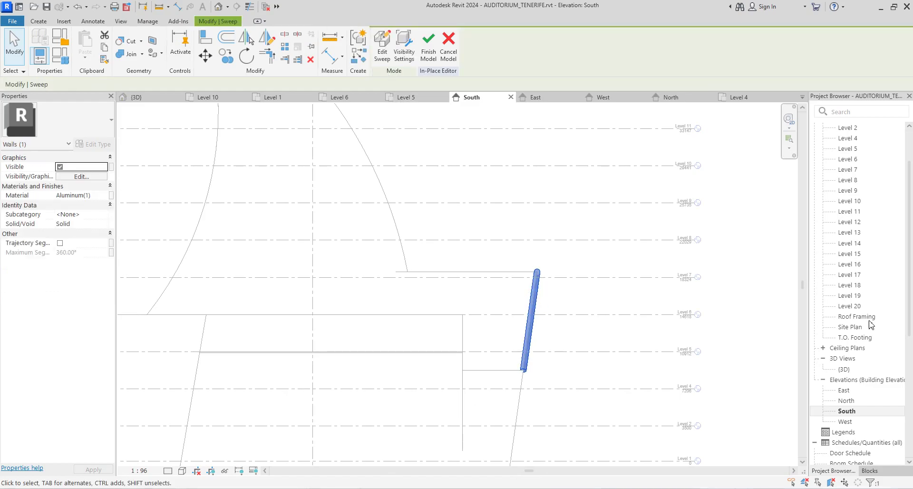
pyautogui.doubleClick(844, 369)
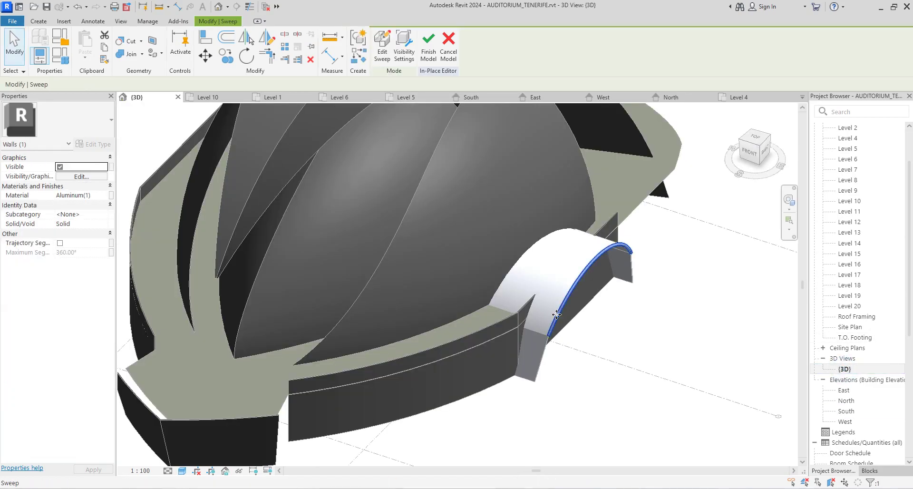
pyautogui.scroll(3, 564, 339)
pyautogui.click(382, 45)
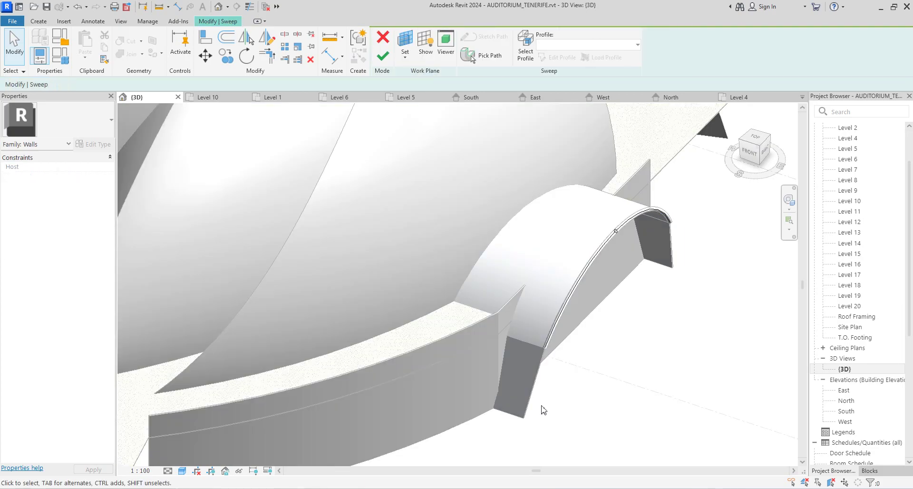
# Try to extend the sweep path with the straight 3D edge below the arch's curve and complete the sweep.
pyautogui.scroll(2, 533, 416)
pyautogui.click(564, 291)
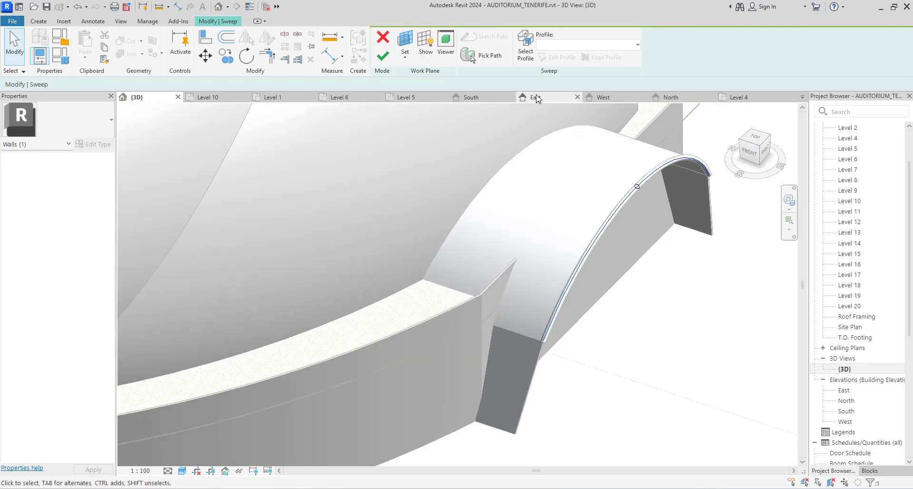
pyautogui.click(481, 55)
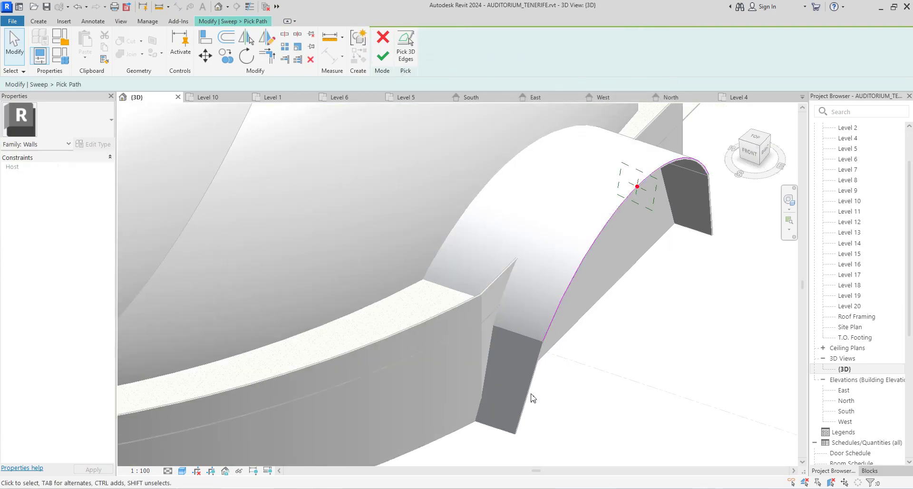
pyautogui.scroll(2, 537, 343)
pyautogui.scroll(2, 535, 340)
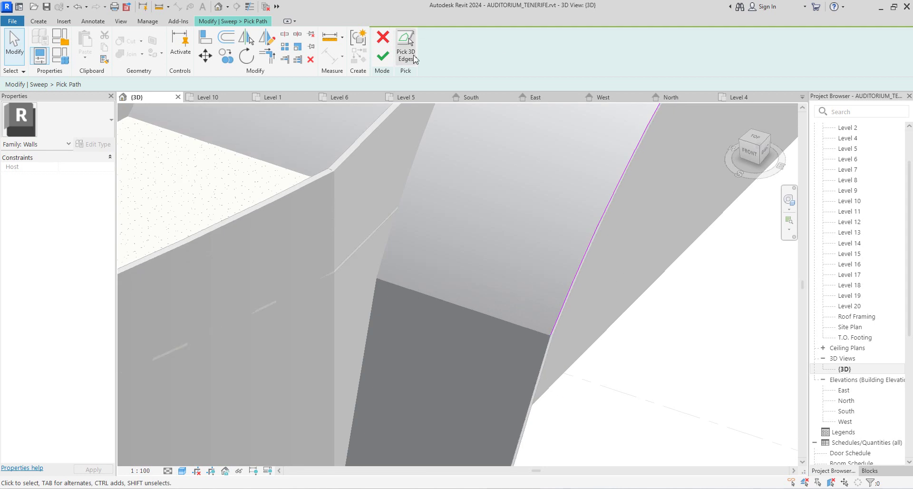
pyautogui.click(415, 59)
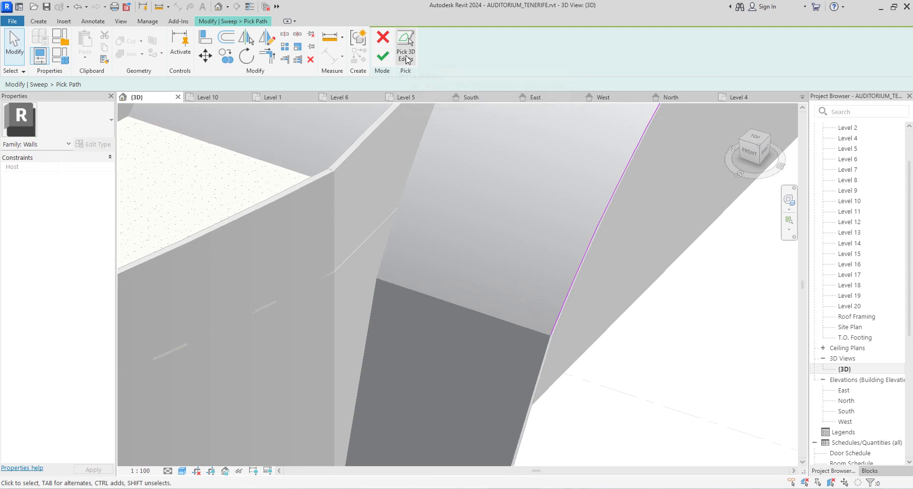
pyautogui.click(546, 355)
pyautogui.click(383, 58)
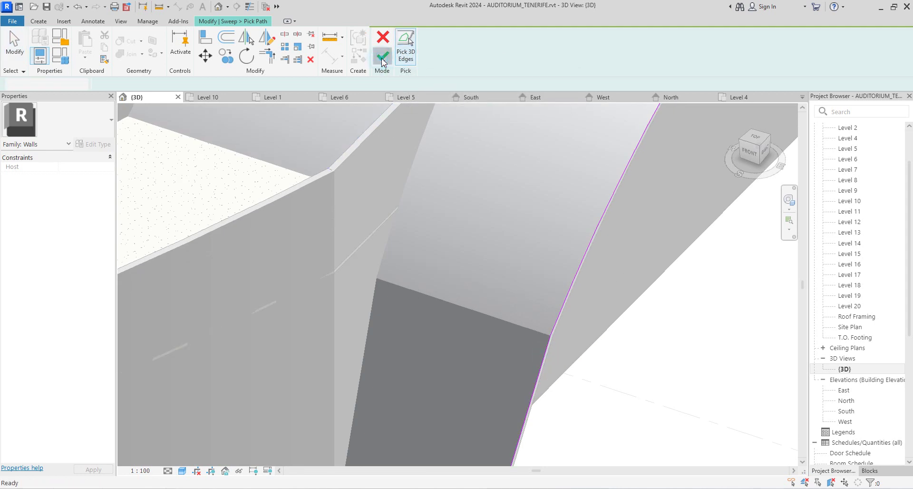
pyautogui.click(383, 60)
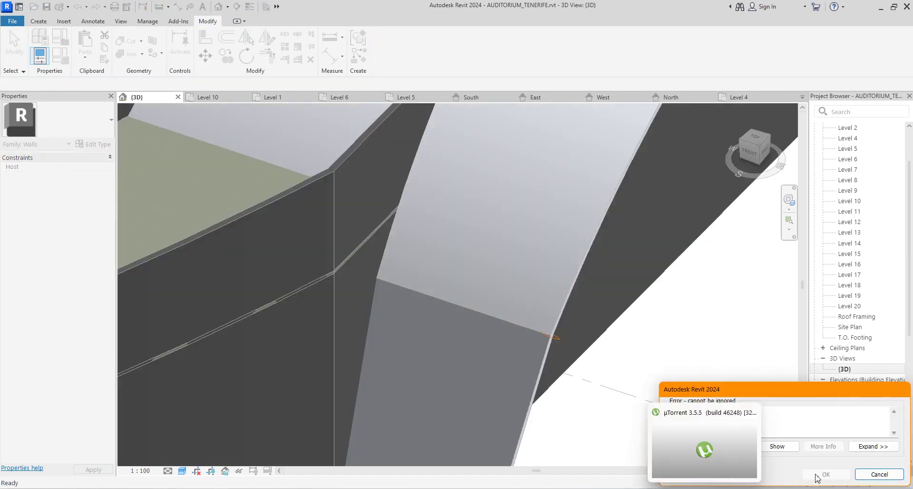
pyautogui.click(876, 476)
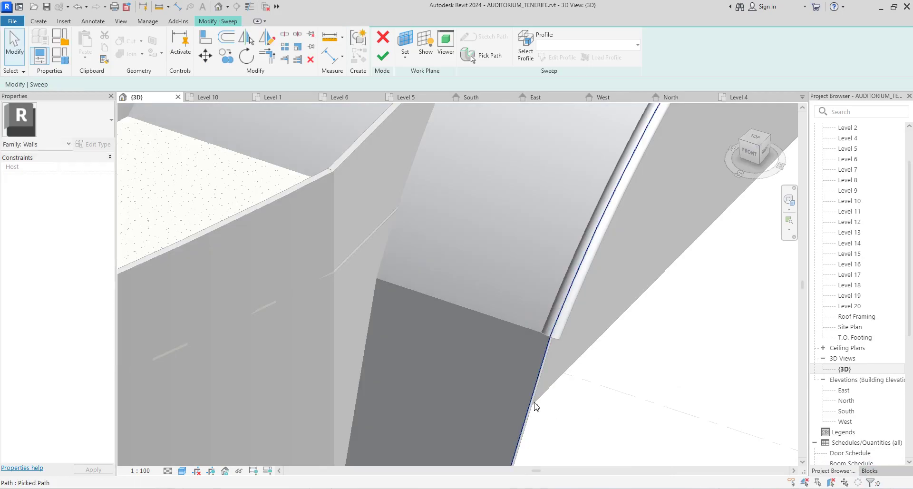
pyautogui.click(383, 57)
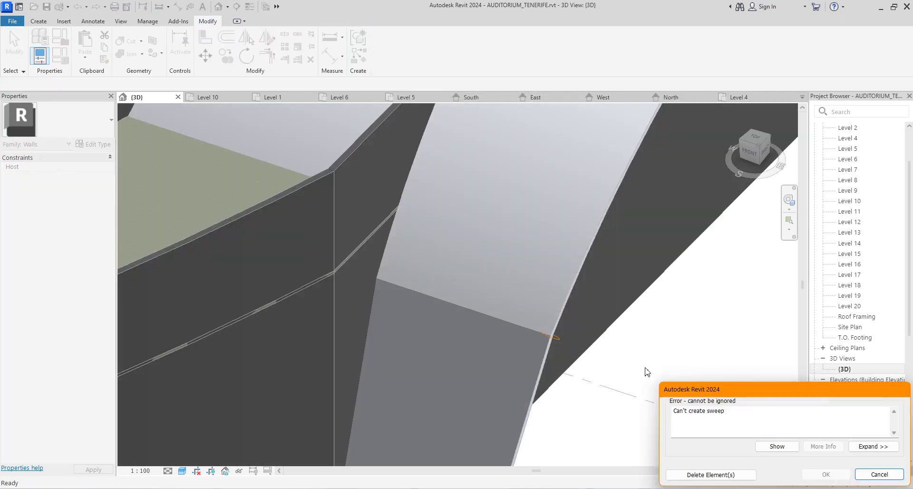
# Delete the failed sweep and attempt to finish the in-place model, but decline deleting the empty wall family.
pyautogui.click(748, 476)
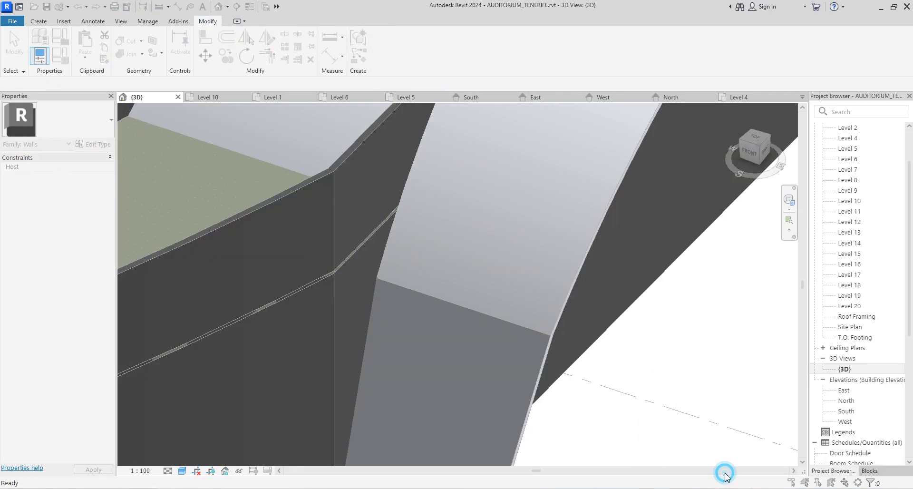
pyautogui.click(381, 43)
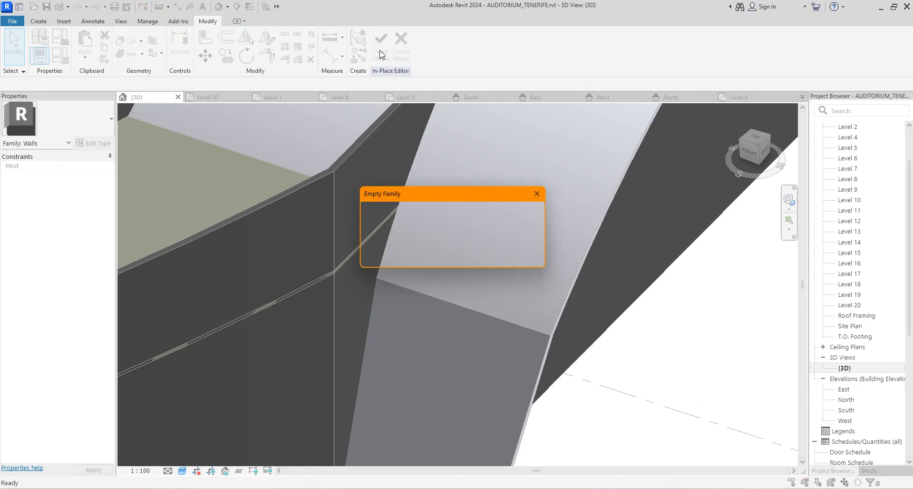
pyautogui.click(522, 257)
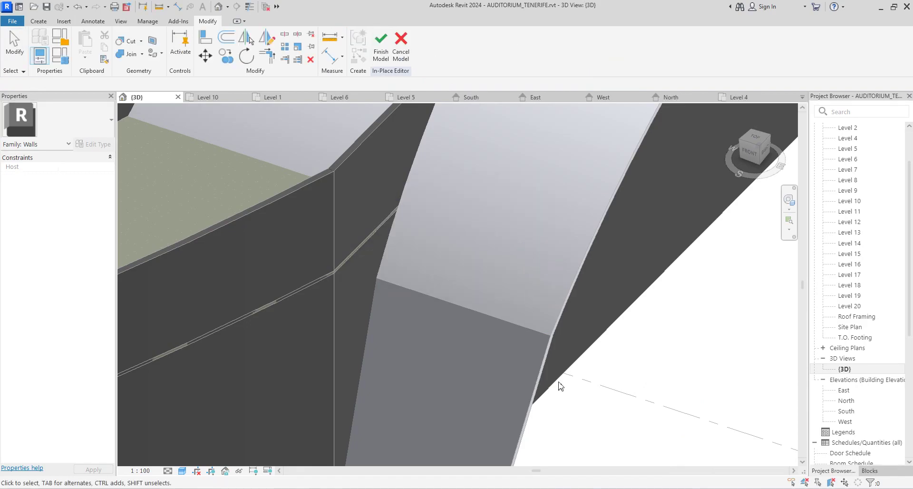
# Undo the sweep's deletion and path extension, and complete the sweep along the arch's curved edge only.
pyautogui.hotkey('ctrl', 'z')
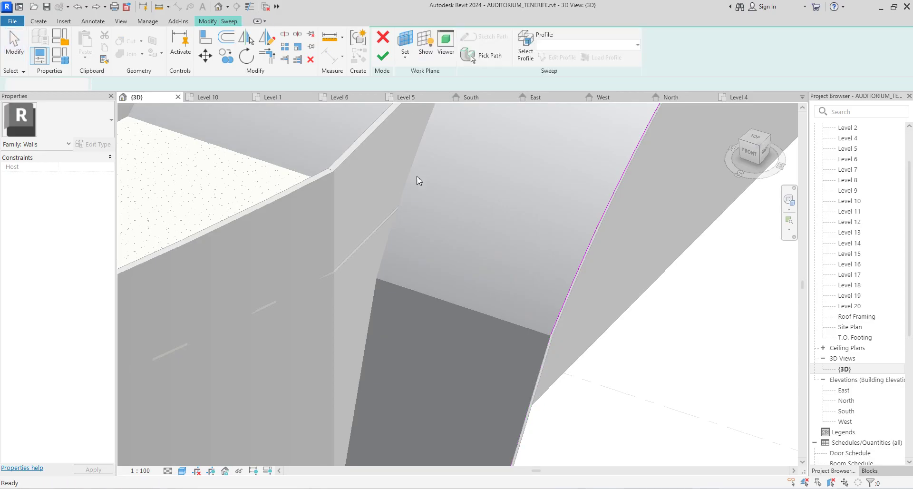
pyautogui.click(382, 56)
pyautogui.click(381, 56)
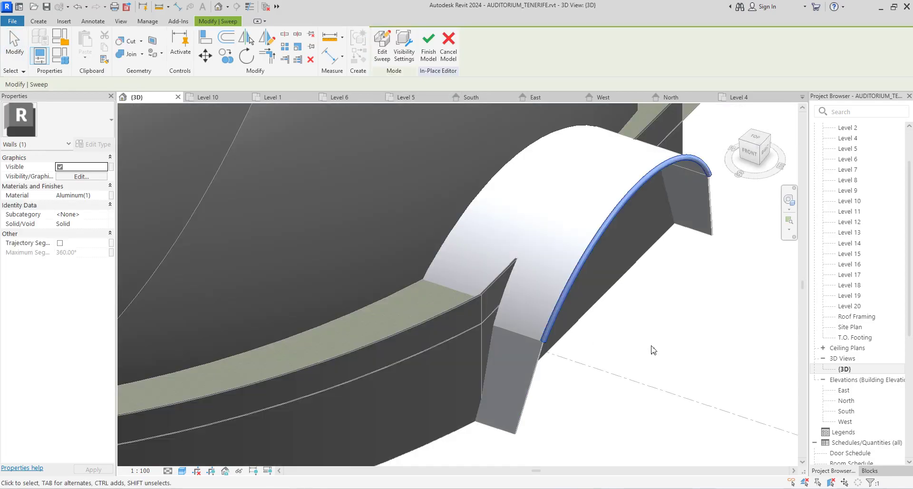
# Finish the restored in-place sweep model in the {3D} view.
pyautogui.scroll(-3, 648, 342)
pyautogui.scroll(3, 643, 284)
pyautogui.scroll(-5, 704, 329)
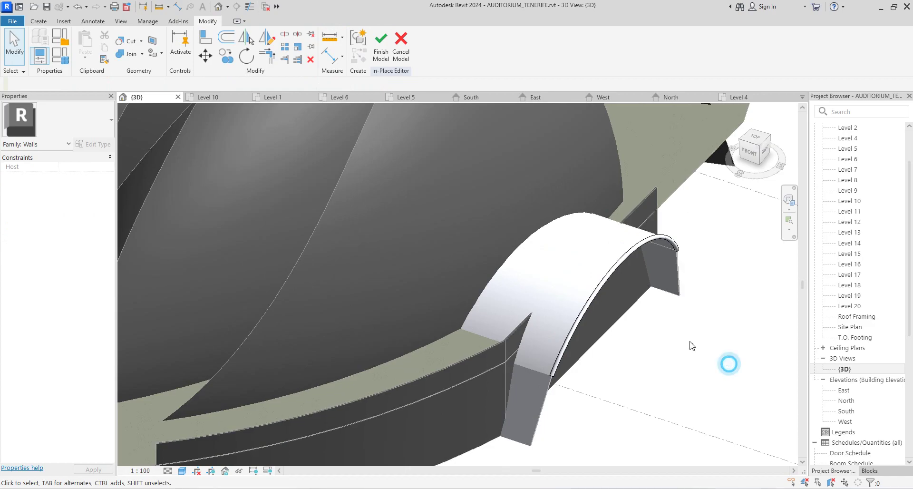
pyautogui.click(381, 38)
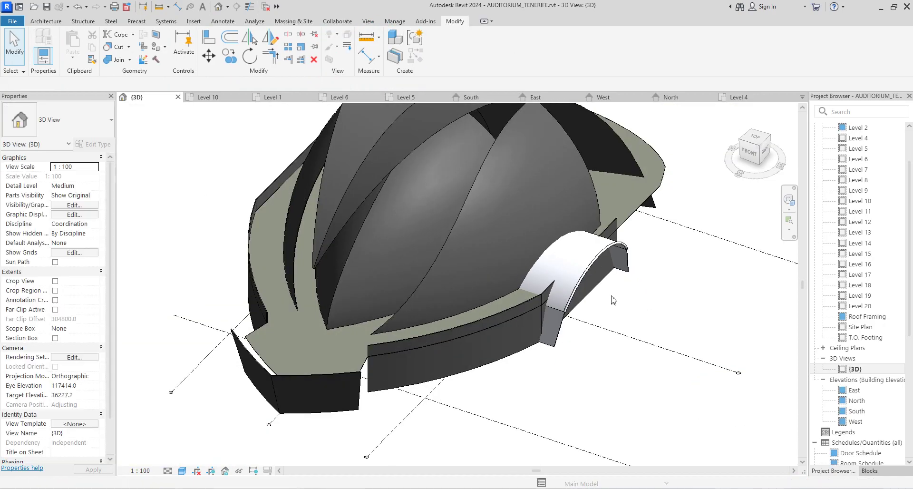
# Start editing the profile of the straight wall under the arch and switch to the East elevation.
pyautogui.scroll(-3, 476, 276)
pyautogui.scroll(5, 490, 278)
pyautogui.scroll(-3, 490, 279)
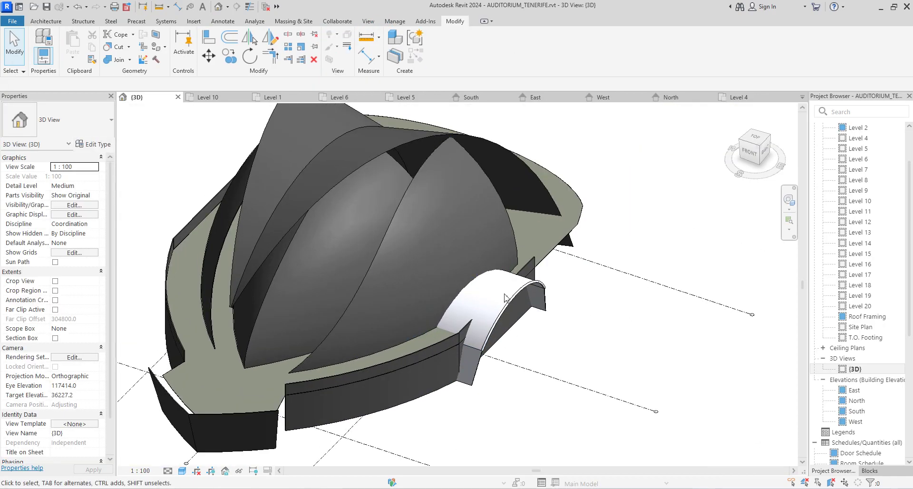
pyautogui.scroll(6, 485, 285)
pyautogui.scroll(2, 490, 285)
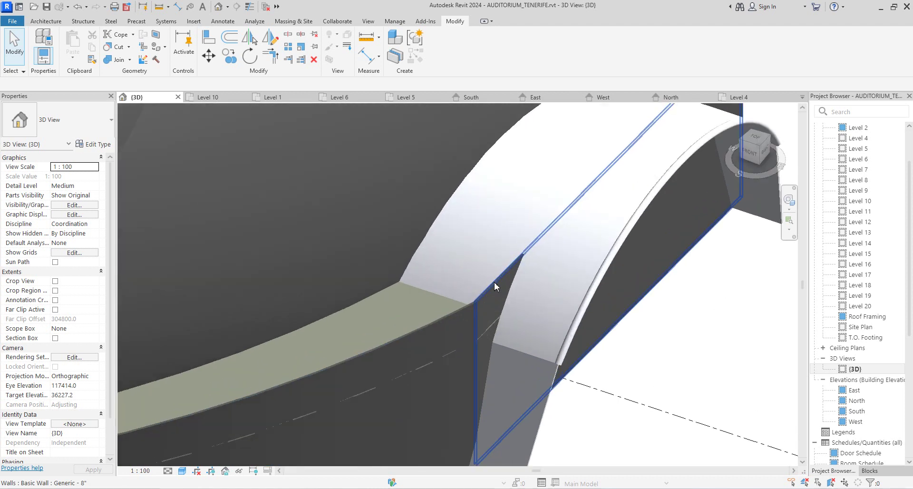
pyautogui.scroll(-4, 495, 286)
pyautogui.scroll(3, 494, 292)
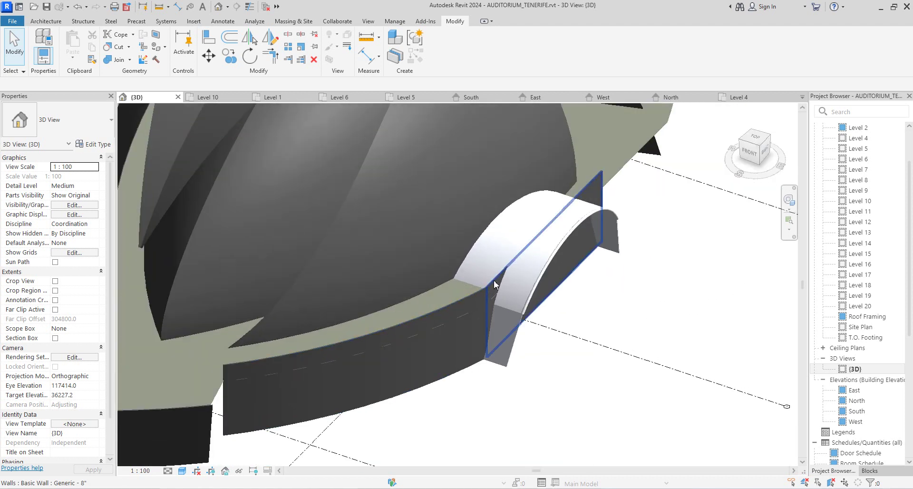
pyautogui.click(494, 284)
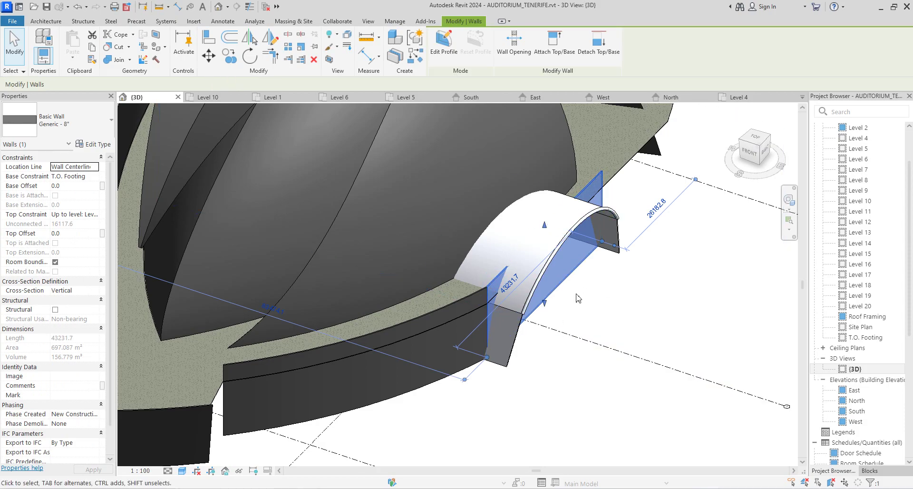
pyautogui.click(444, 44)
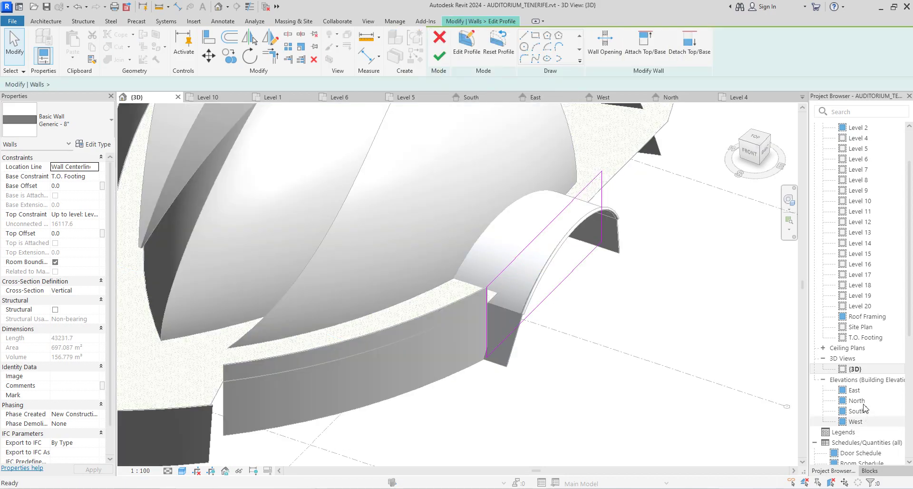
pyautogui.doubleClick(854, 390)
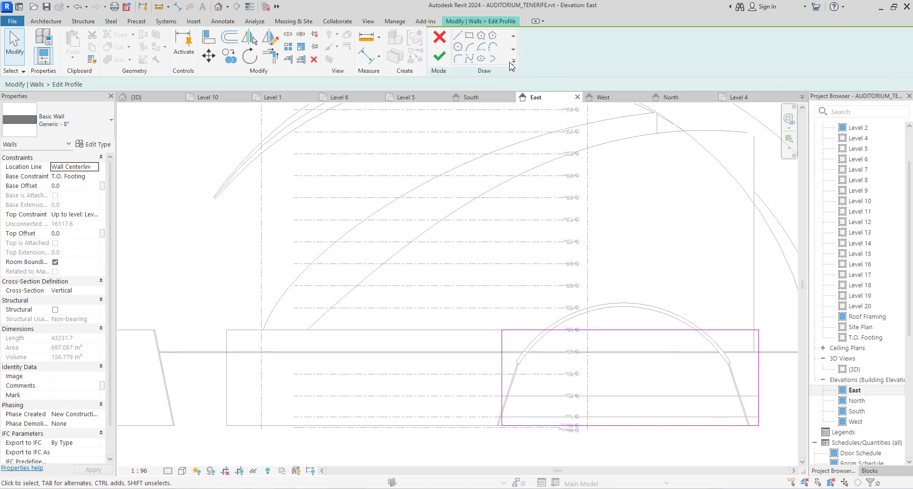
# Trace the inner edges of the arch's two sloping legs into the wall profile sketch with Pick Lines.
pyautogui.click(513, 62)
pyautogui.click(482, 59)
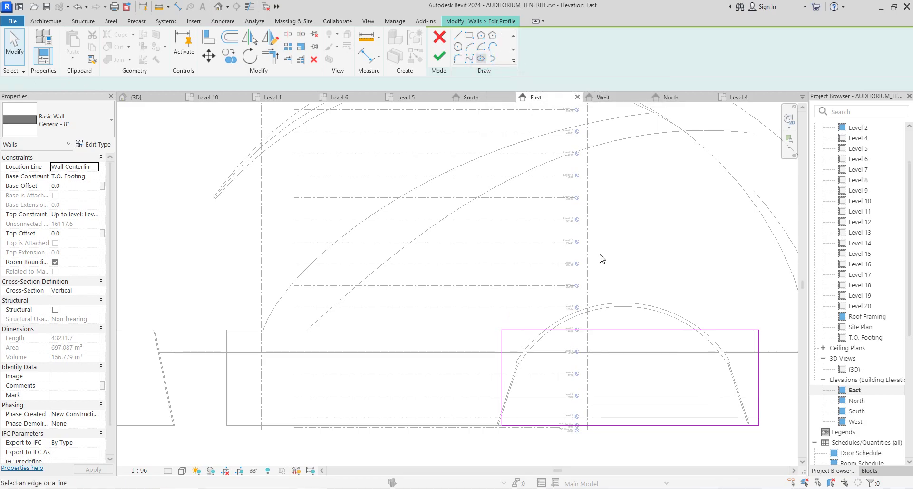
pyautogui.scroll(5, 533, 376)
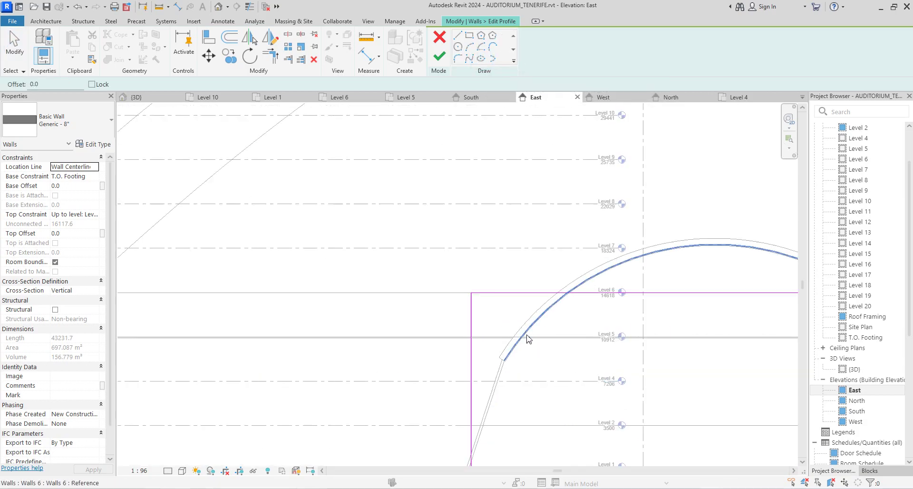
pyautogui.click(489, 396)
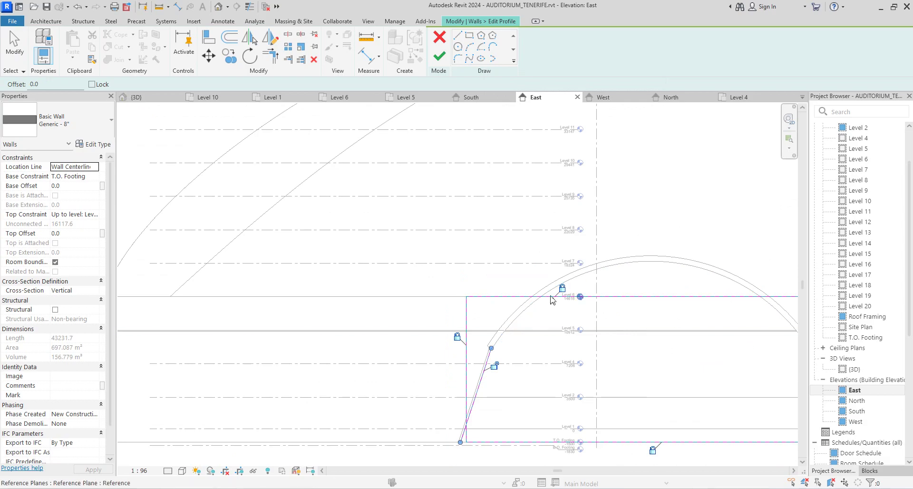
pyautogui.scroll(-3, 565, 345)
pyautogui.scroll(4, 685, 325)
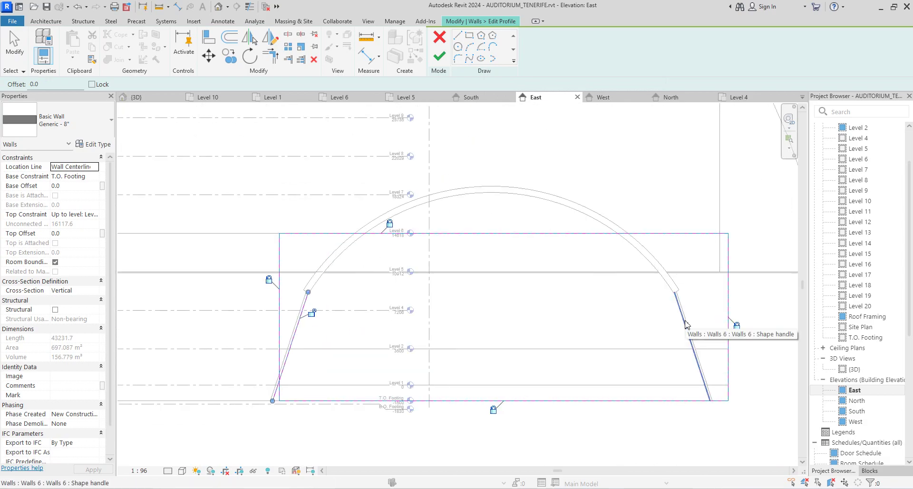
pyautogui.click(685, 324)
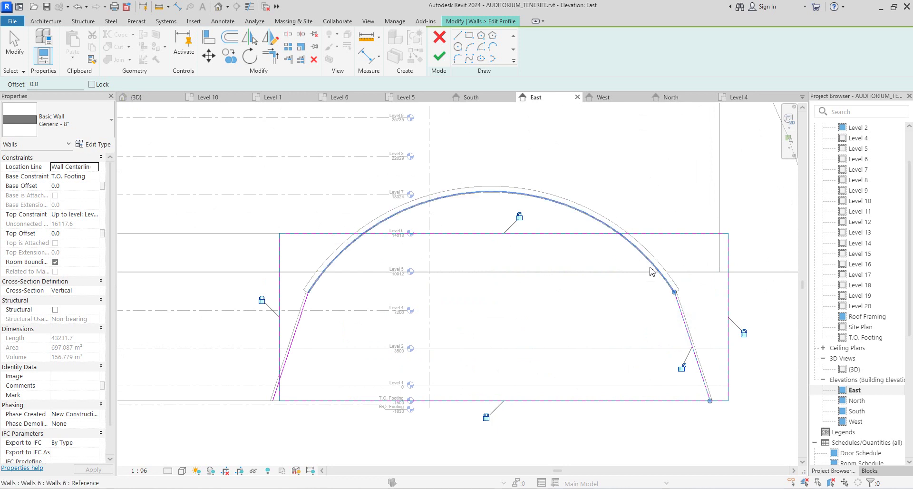
# Add the arch's curved inner edge to the wall profile sketch and try to finish the edit.
pyautogui.scroll(5, 659, 280)
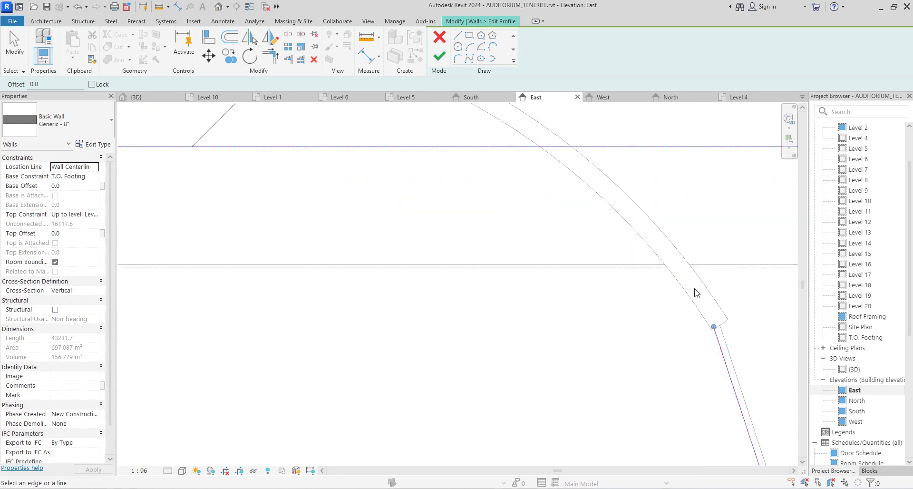
pyautogui.scroll(-5, 594, 280)
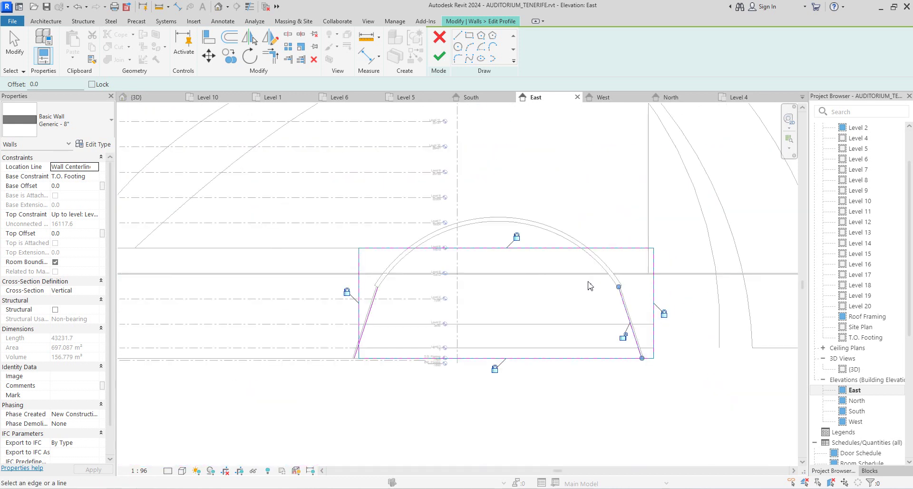
pyautogui.scroll(4, 537, 265)
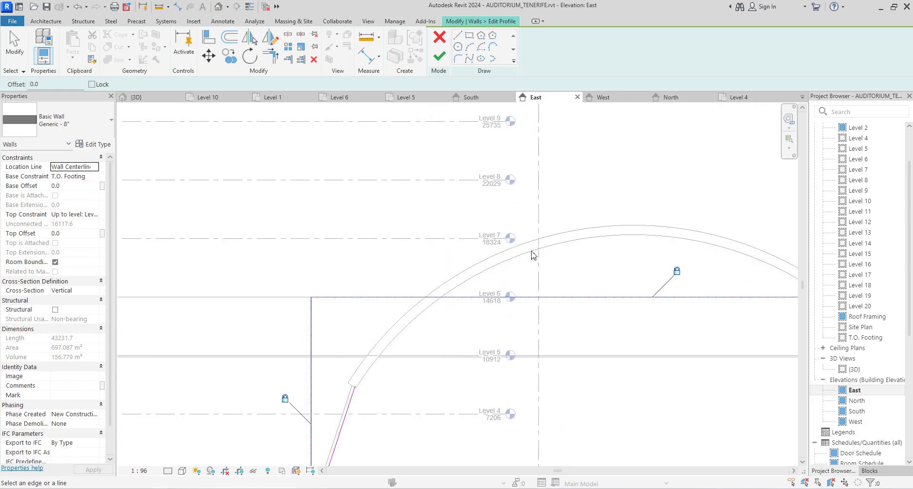
pyautogui.click(531, 251)
pyautogui.scroll(6, 407, 418)
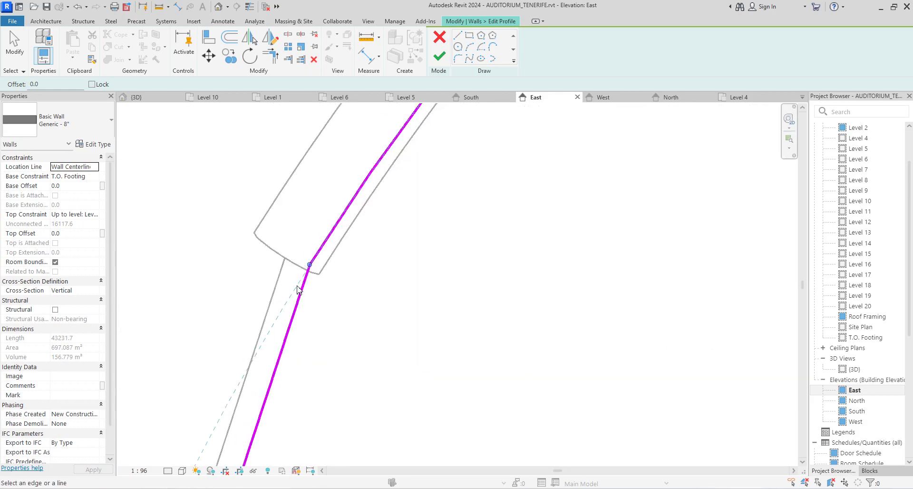
pyautogui.scroll(-3, 387, 288)
pyautogui.scroll(-3, 393, 327)
pyautogui.click(439, 57)
pyautogui.click(845, 474)
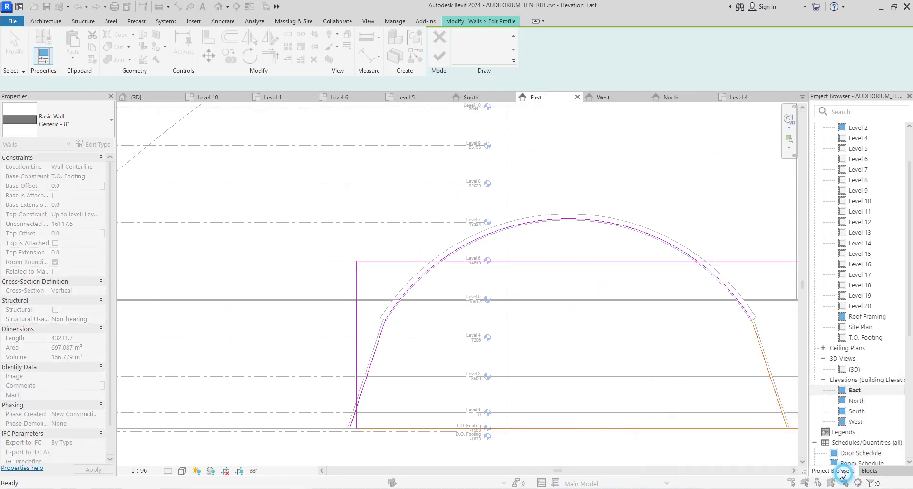
pyautogui.scroll(-3, 626, 377)
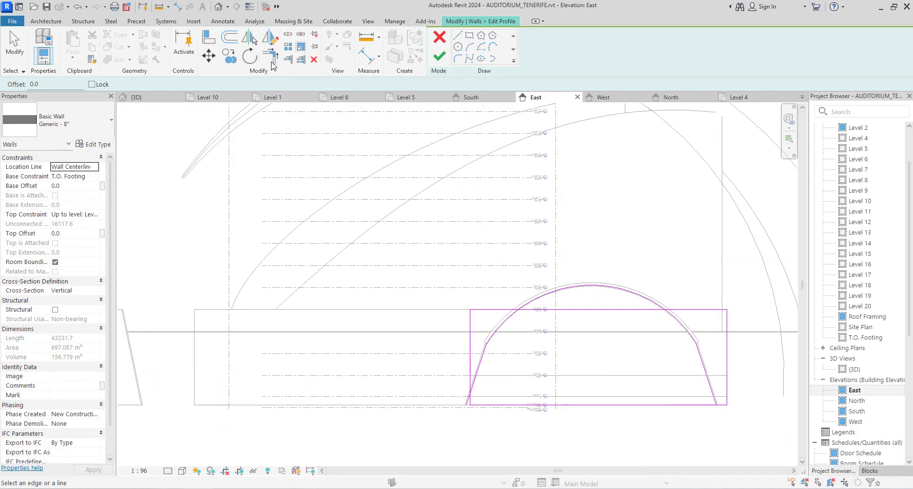
# Try to trim the profile's vertical side against the sloping leg line near Level 1.
pyautogui.click(270, 56)
pyautogui.scroll(5, 471, 426)
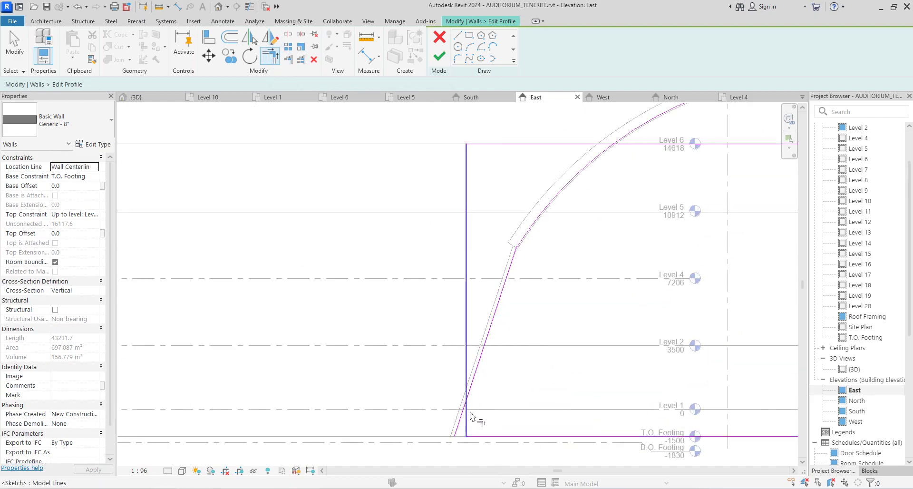
pyautogui.click(467, 417)
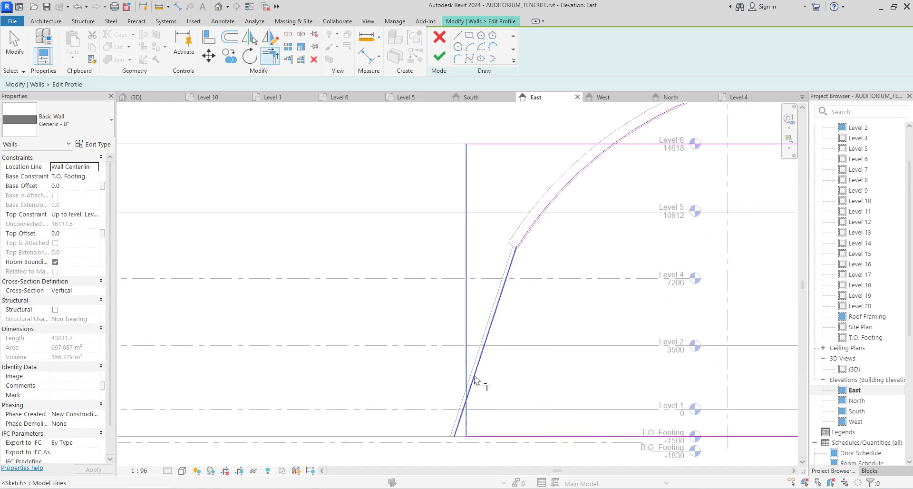
pyautogui.scroll(-3, 476, 380)
pyautogui.click(494, 347)
pyautogui.scroll(-3, 518, 366)
pyautogui.scroll(3, 622, 330)
pyautogui.scroll(2, 624, 389)
# Split the profile's bottom line and trim it at the sloping leg farther from the level heads, keeping the outer piece.
pyautogui.click(288, 36)
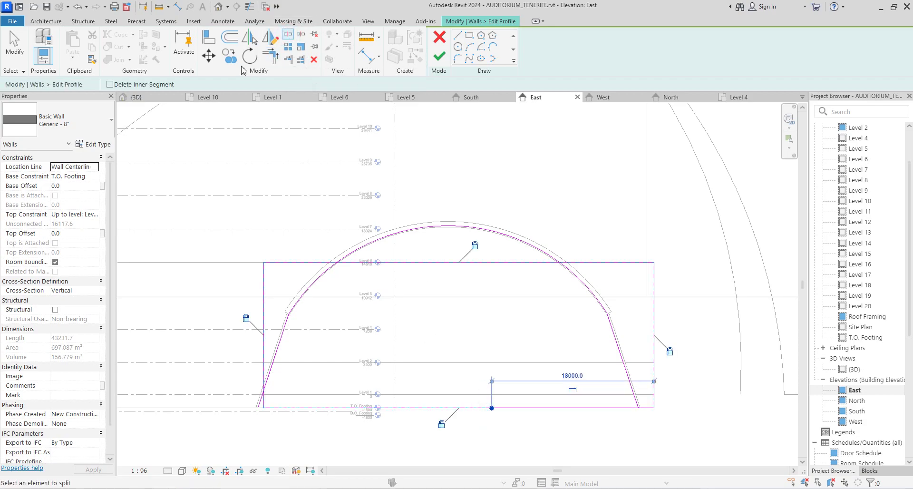
pyautogui.click(270, 56)
pyautogui.click(633, 390)
pyautogui.click(645, 408)
# Trim the other sloping leg line to the profile's vertical side, keeping the side's lower part, and end the trimming.
pyautogui.scroll(5, 271, 412)
pyautogui.scroll(-5, 276, 414)
pyautogui.scroll(3, 269, 394)
pyautogui.click(282, 400)
pyautogui.click(294, 375)
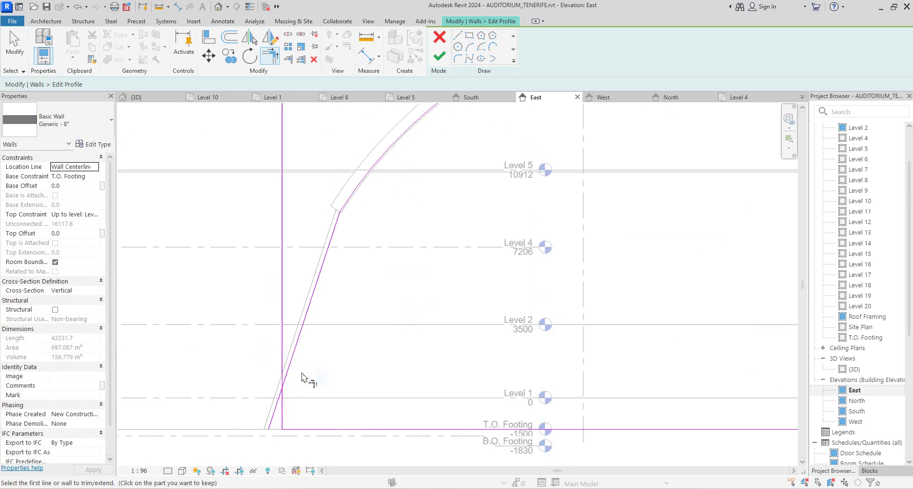
pyautogui.scroll(-3, 291, 418)
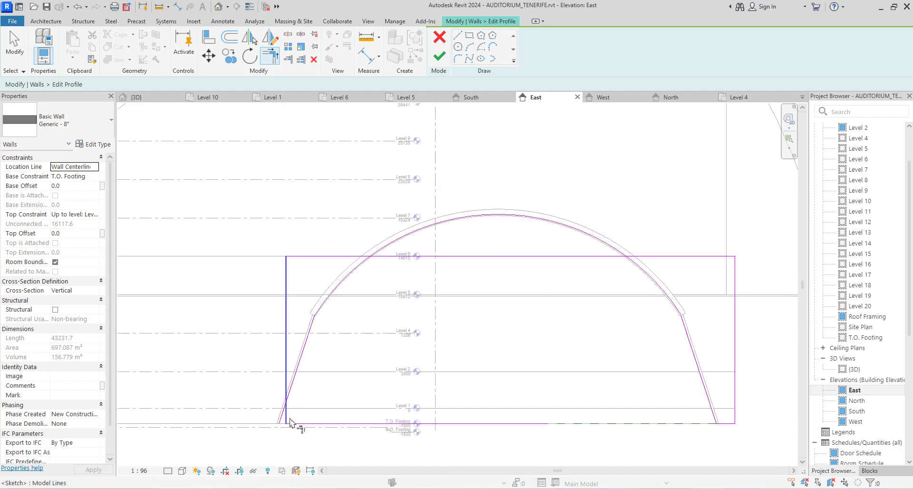
pyautogui.click(292, 390)
pyautogui.click(289, 413)
pyautogui.scroll(1, 371, 302)
pyautogui.scroll(-3, 372, 307)
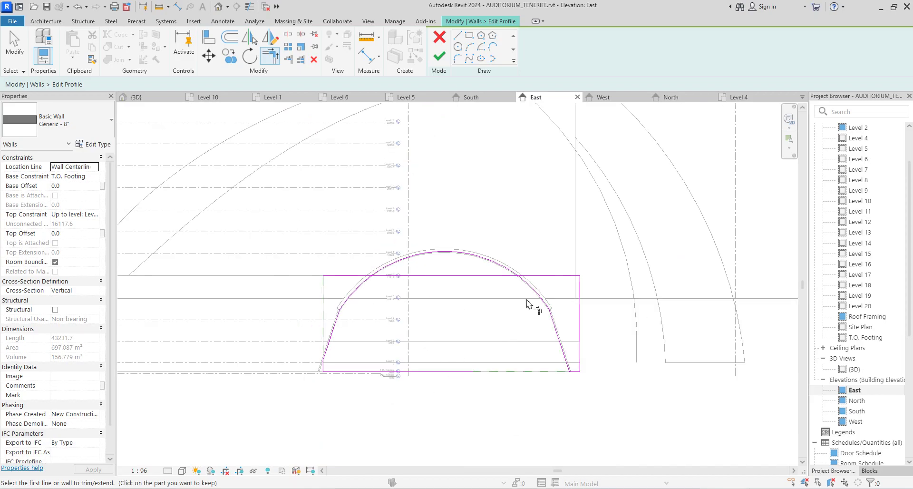
pyautogui.rightClick(467, 288)
pyautogui.click(493, 295)
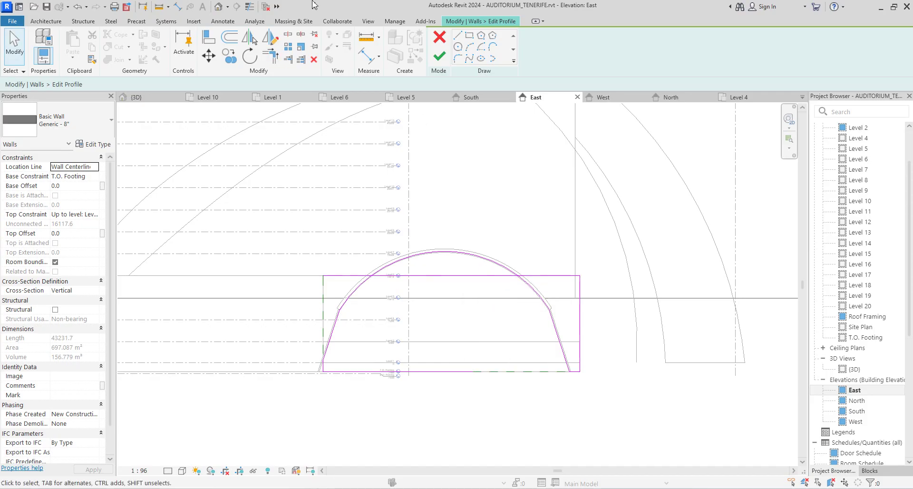
# Split the profile's top line at Level 6 and trim both outer parts to the arch curve.
pyautogui.click(287, 34)
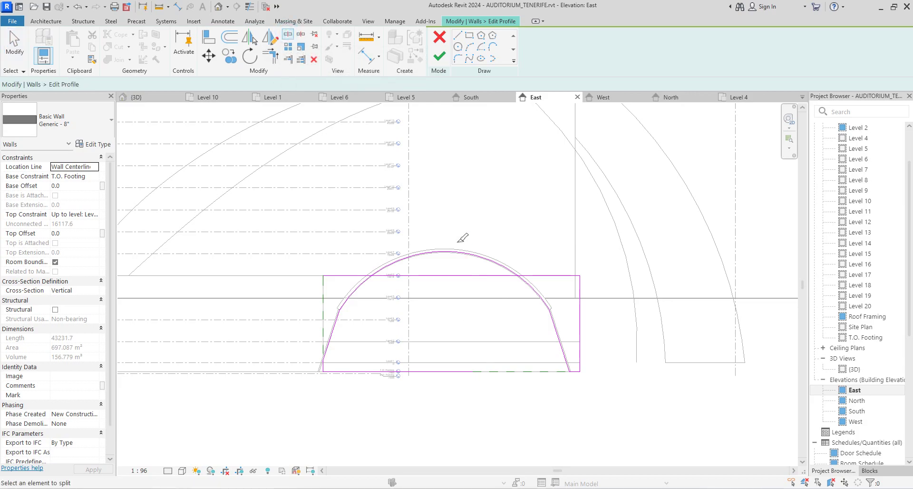
pyautogui.click(461, 276)
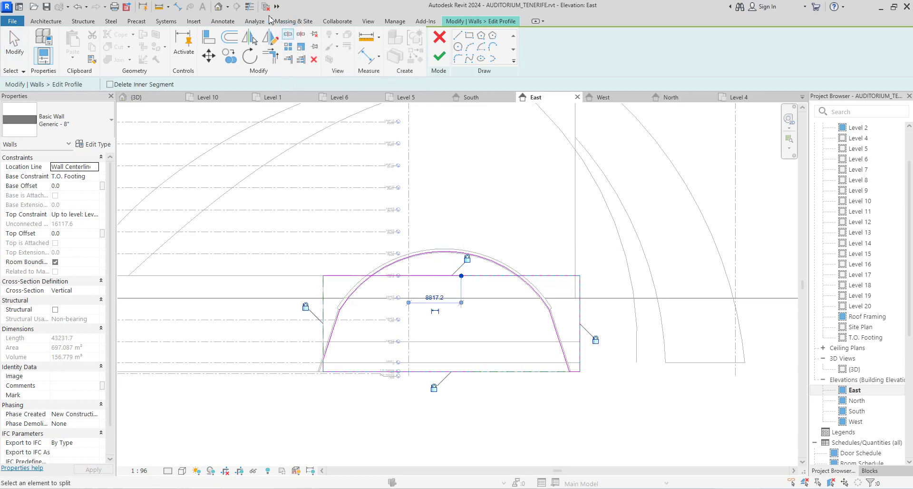
pyautogui.click(270, 63)
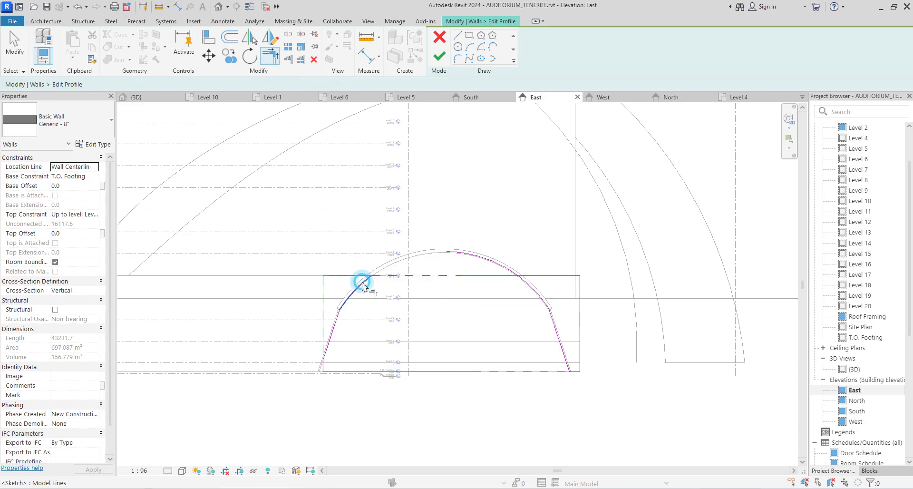
pyautogui.click(549, 305)
pyautogui.click(552, 276)
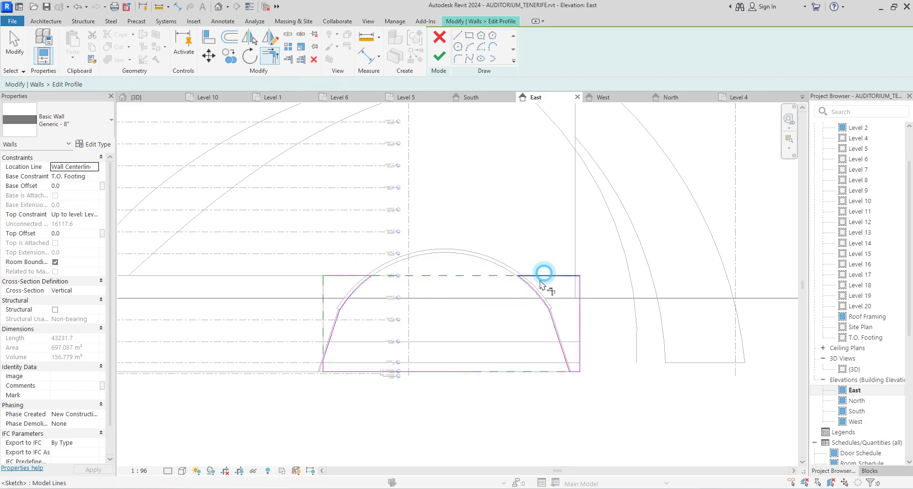
pyautogui.scroll(2, 334, 364)
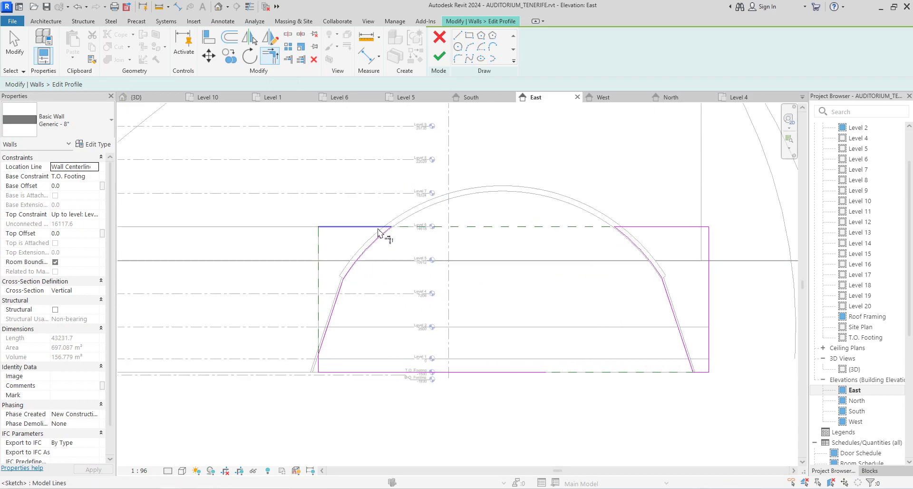
pyautogui.scroll(1, 309, 378)
pyautogui.scroll(2, 309, 378)
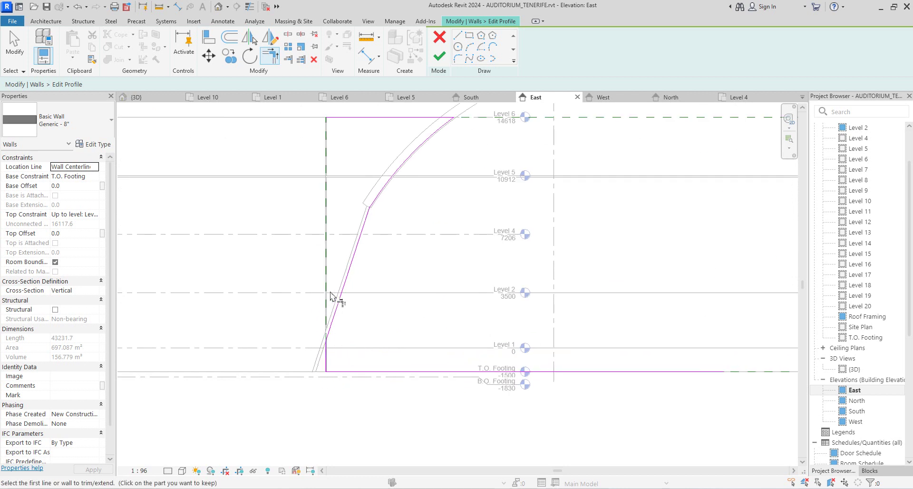
pyautogui.scroll(-2, 334, 304)
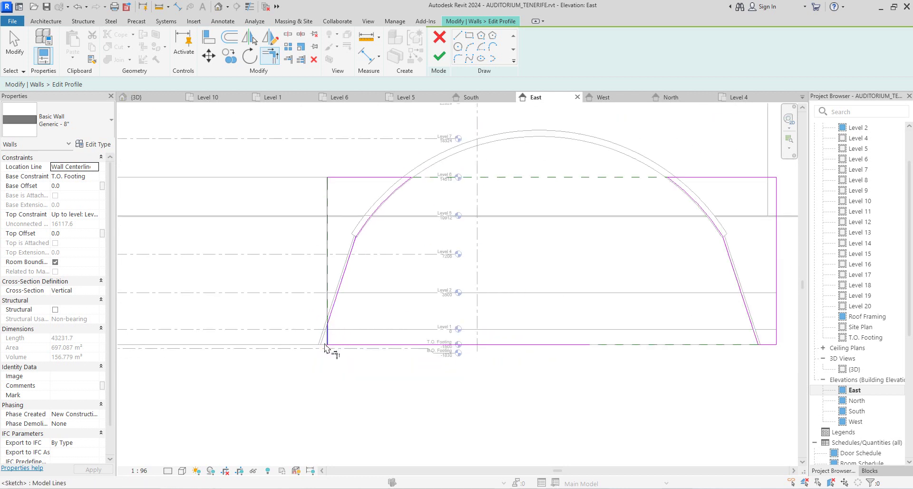
pyautogui.scroll(1, 325, 347)
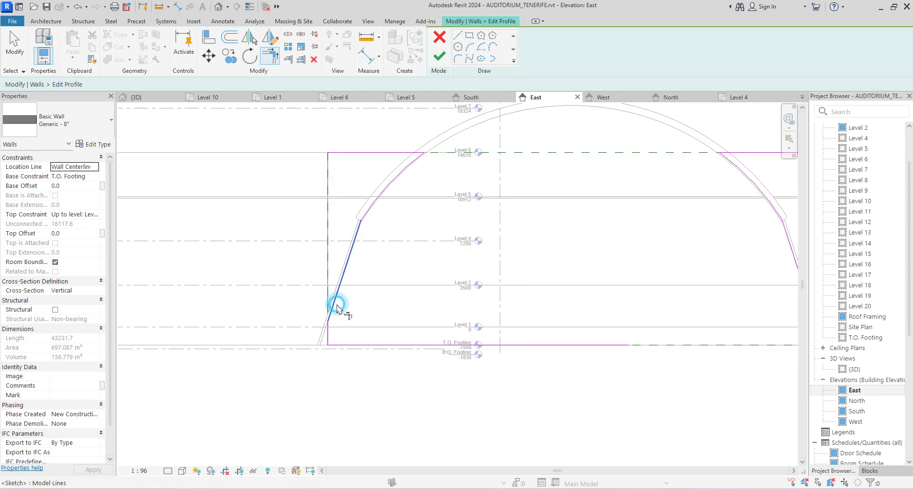
pyautogui.click(413, 309)
pyautogui.scroll(-2, 381, 342)
pyautogui.scroll(4, 385, 346)
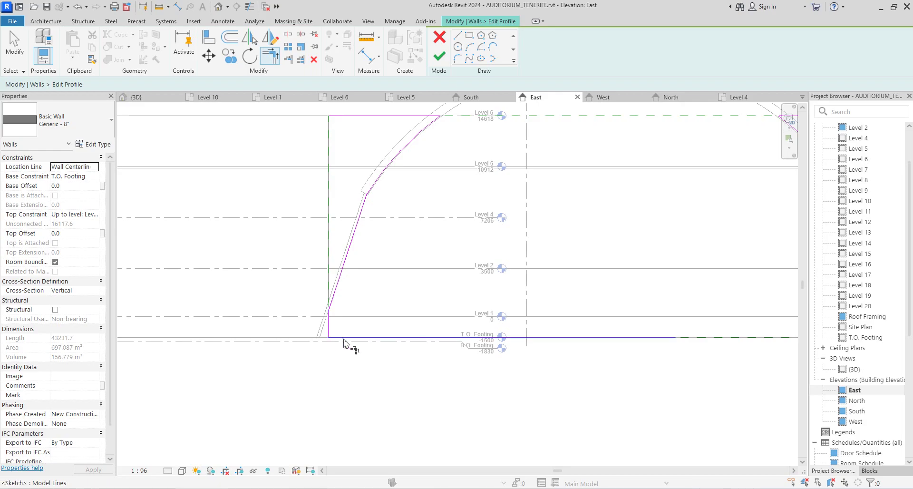
pyautogui.rightClick(371, 280)
pyautogui.click(401, 283)
pyautogui.rightClick(397, 271)
pyautogui.click(436, 282)
# Stretch the inner end of the profile's bottom line past the vertical side to the base of the sloping leg.
pyautogui.click(402, 337)
pyautogui.moveTo(676, 338); pyautogui.dragTo(317, 337)
pyautogui.scroll(5, 327, 320)
pyautogui.scroll(-5, 388, 346)
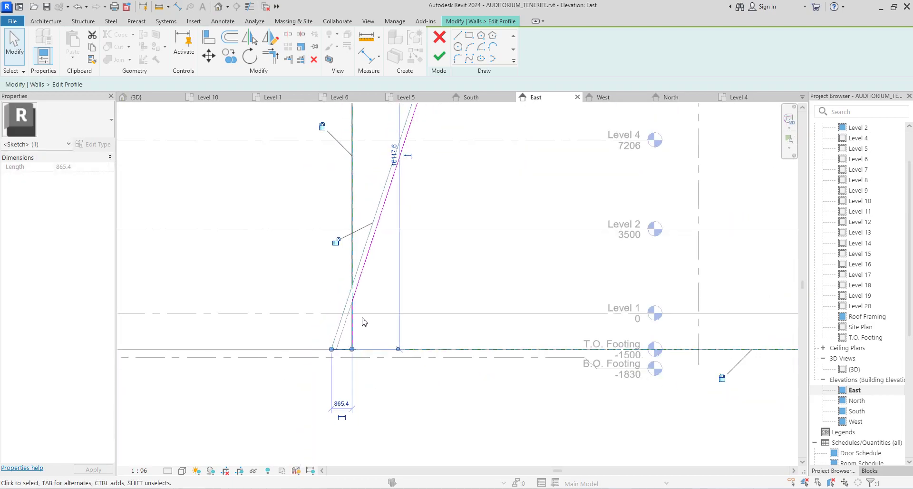
# Draw the profile's vertical side from the Level 6 corner to the sloping leg, continue to the leg's base, and finish the profile.
pyautogui.click(458, 34)
pyautogui.click(357, 141)
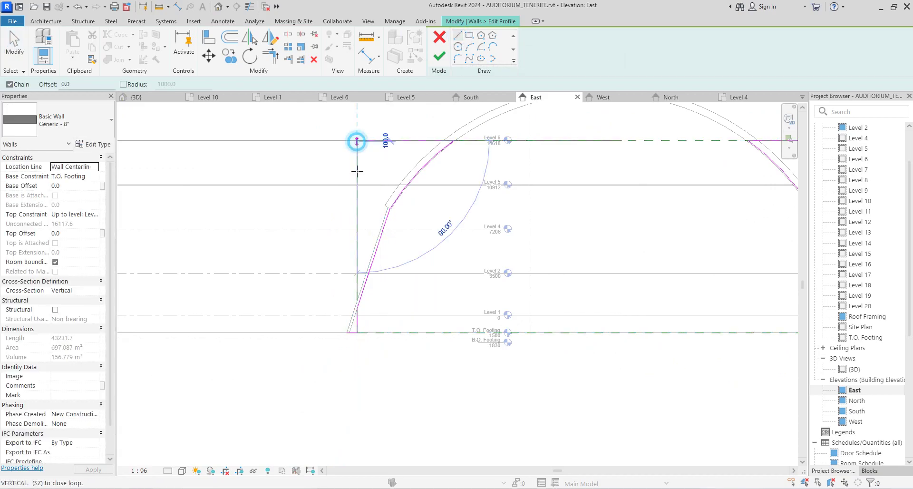
pyautogui.scroll(4, 353, 294)
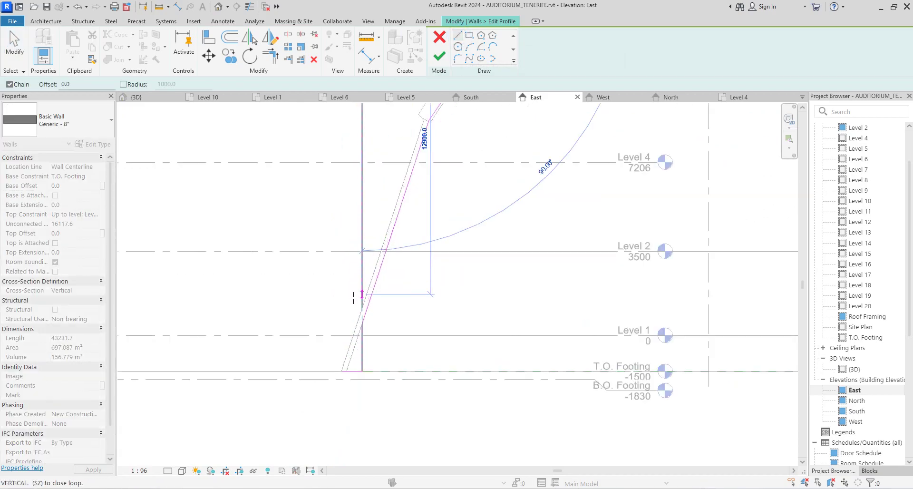
pyautogui.click(371, 318)
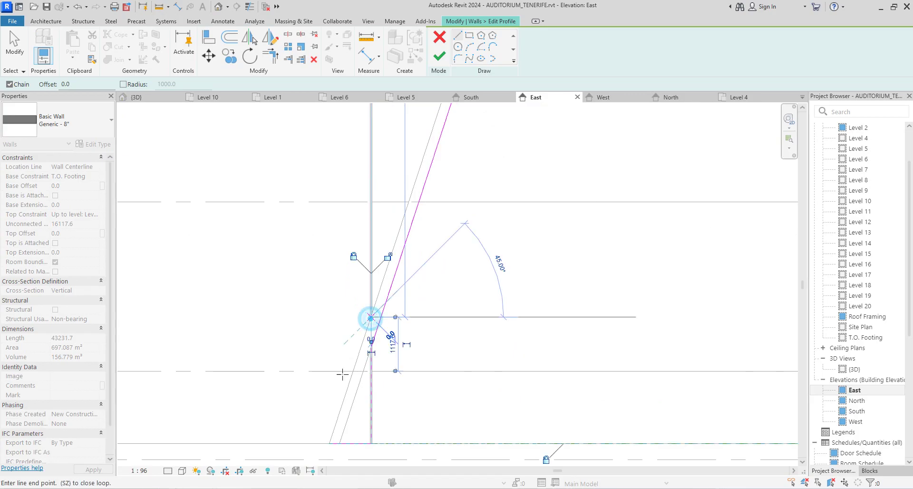
pyautogui.click(330, 443)
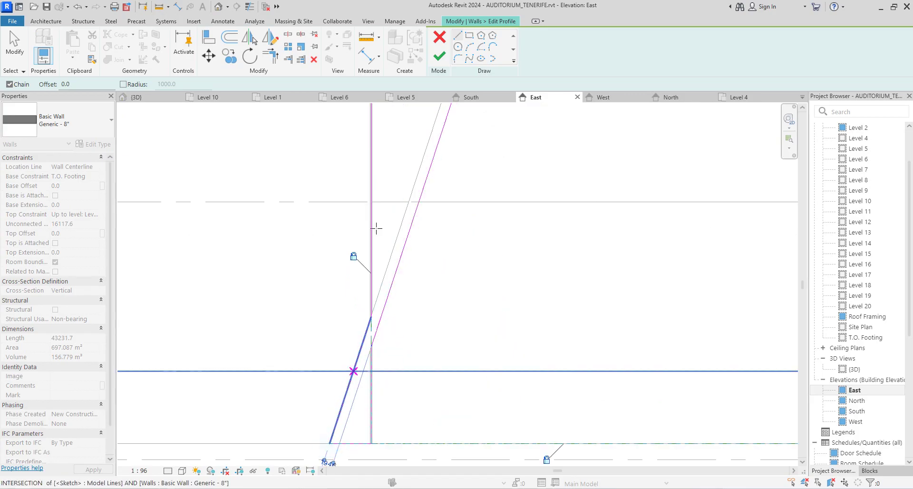
pyautogui.click(439, 56)
pyautogui.scroll(-4, 440, 267)
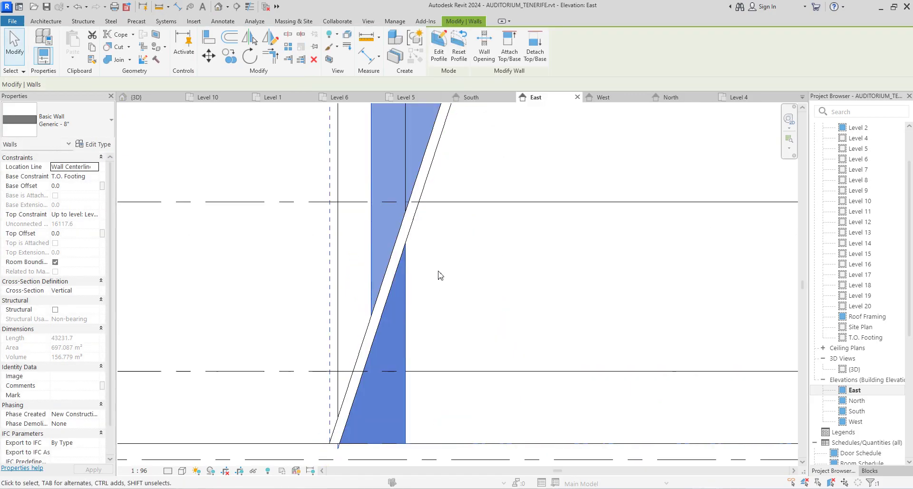
# Reselect the straight wall under the arch and reopen its profile for editing.
pyautogui.click(468, 440)
pyautogui.scroll(5, 435, 304)
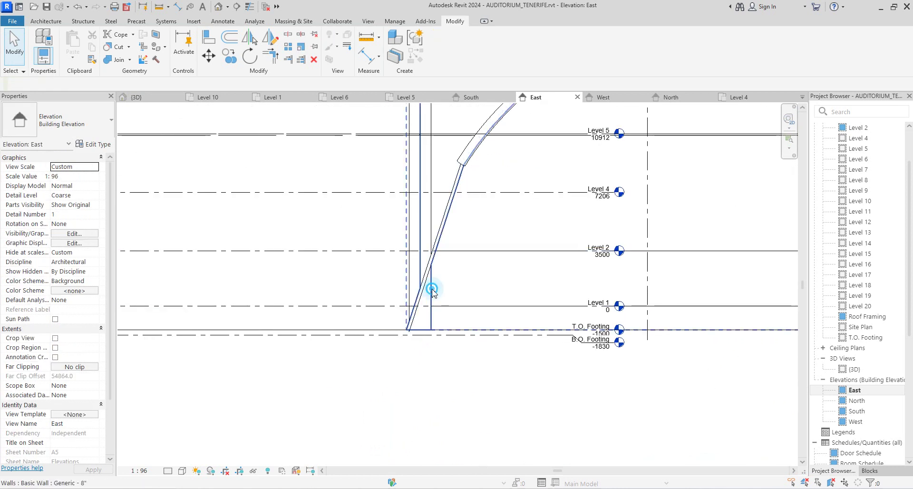
pyautogui.click(419, 295)
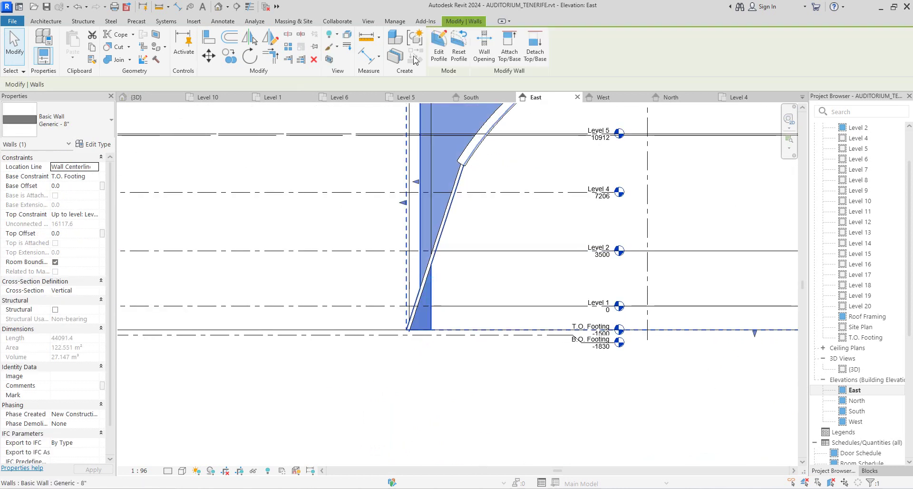
pyautogui.click(440, 63)
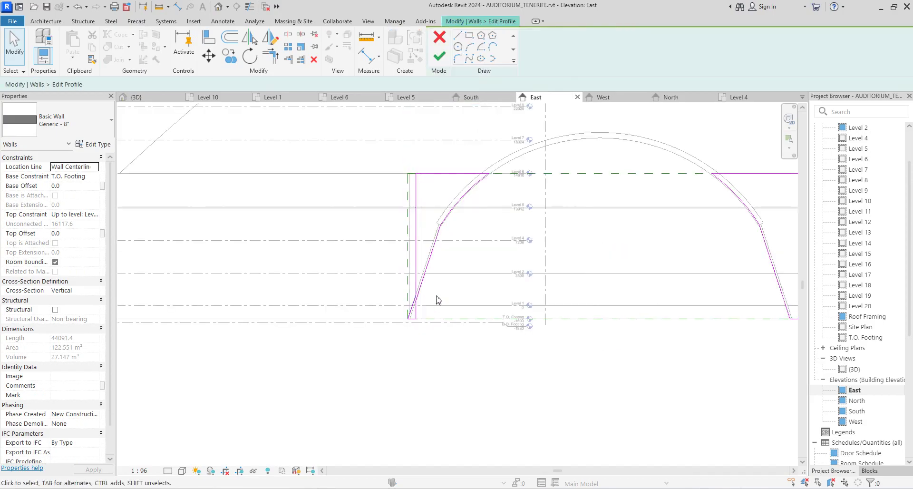
pyautogui.scroll(2, 438, 300)
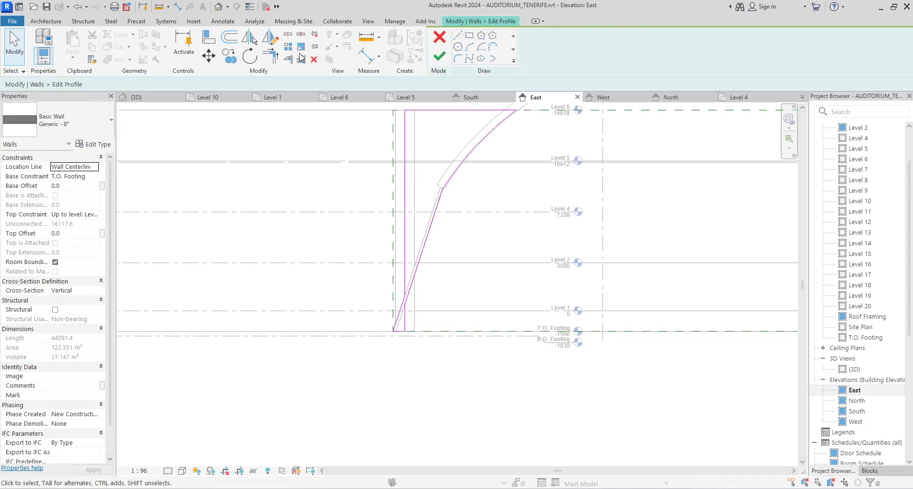
pyautogui.click(270, 55)
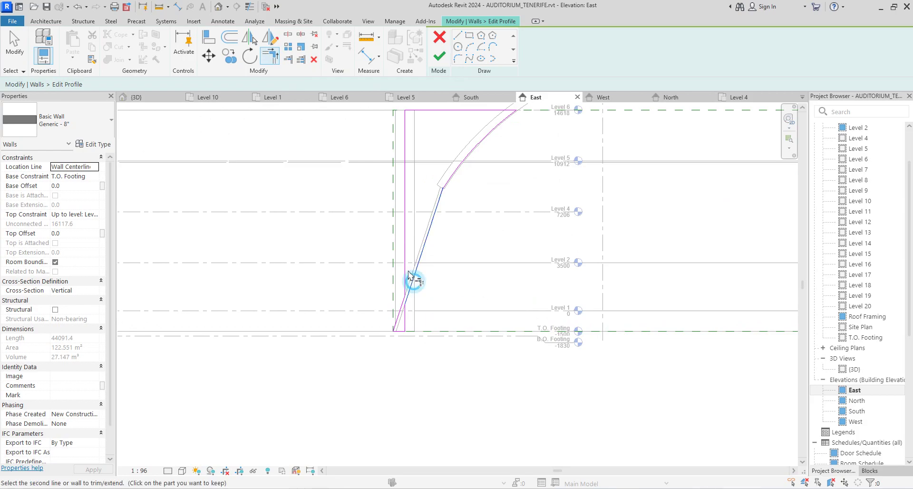
pyautogui.rightClick(402, 380)
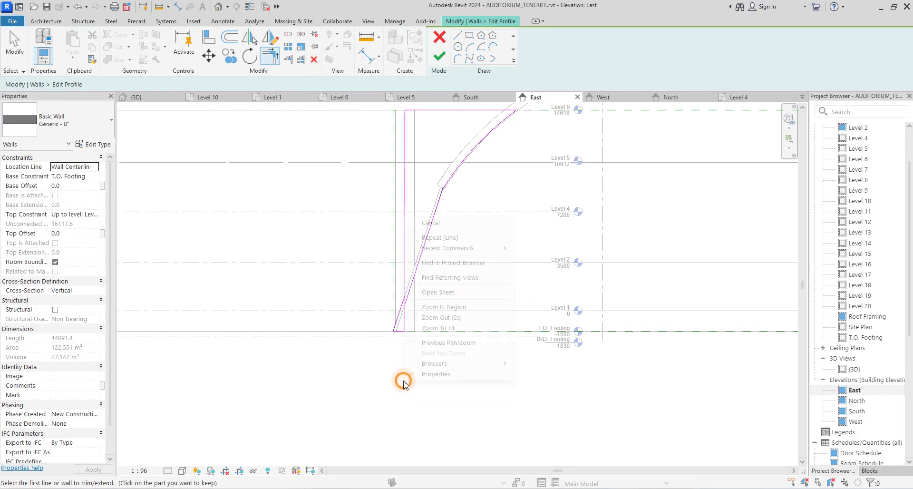
pyautogui.click(431, 222)
pyautogui.rightClick(353, 230)
pyautogui.click(353, 267)
# Delete the three profile lines at the foot of the arch leg nearer the level heads and finish the profile.
pyautogui.moveTo(399, 319); pyautogui.dragTo(434, 373)
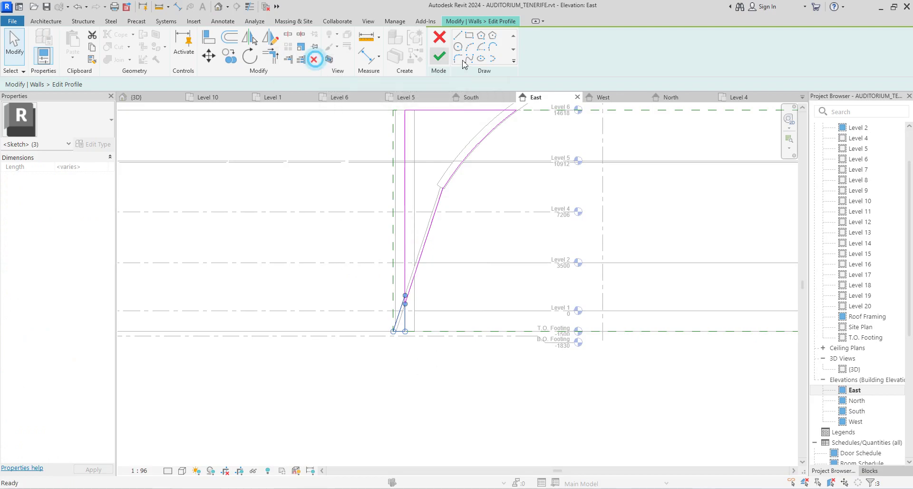
pyautogui.press('Delete')
pyautogui.click(365, 407)
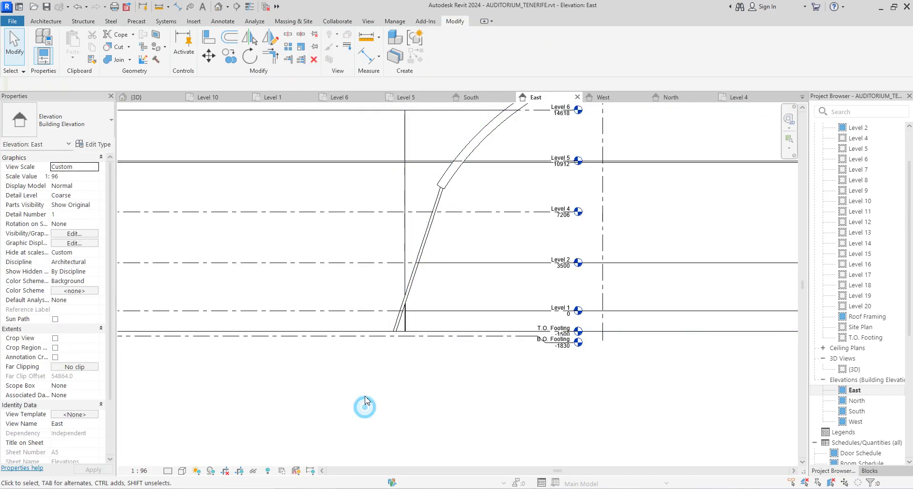
pyautogui.scroll(-5, 365, 405)
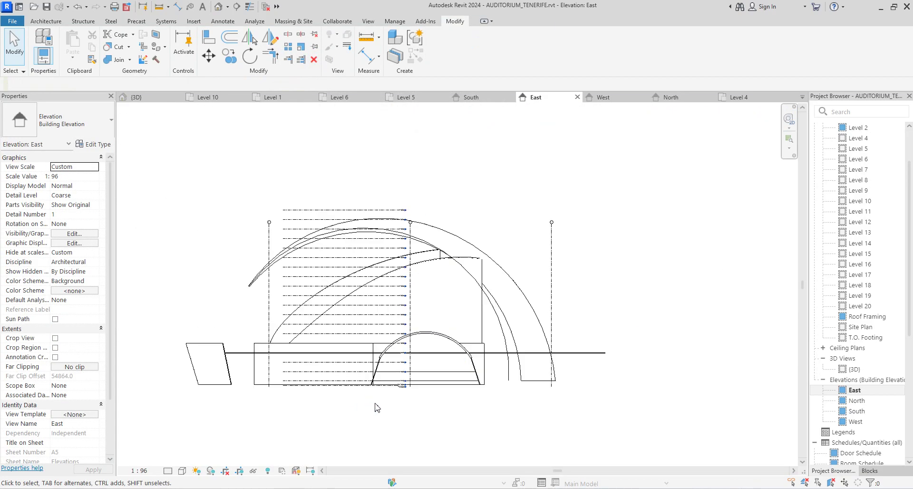
# Open the 3D view and start editing the arch's in-place wall model.
pyautogui.doubleClick(854, 369)
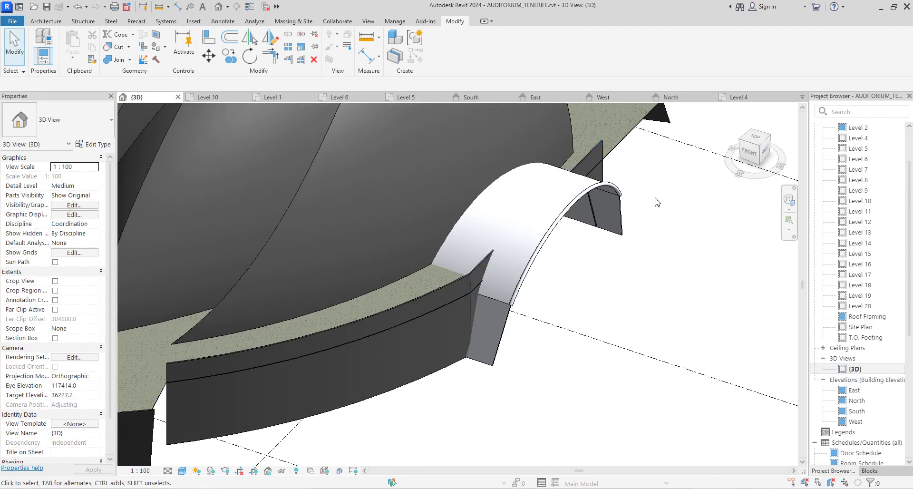
pyautogui.scroll(3, 655, 203)
pyautogui.scroll(-2, 615, 220)
pyautogui.scroll(3, 614, 217)
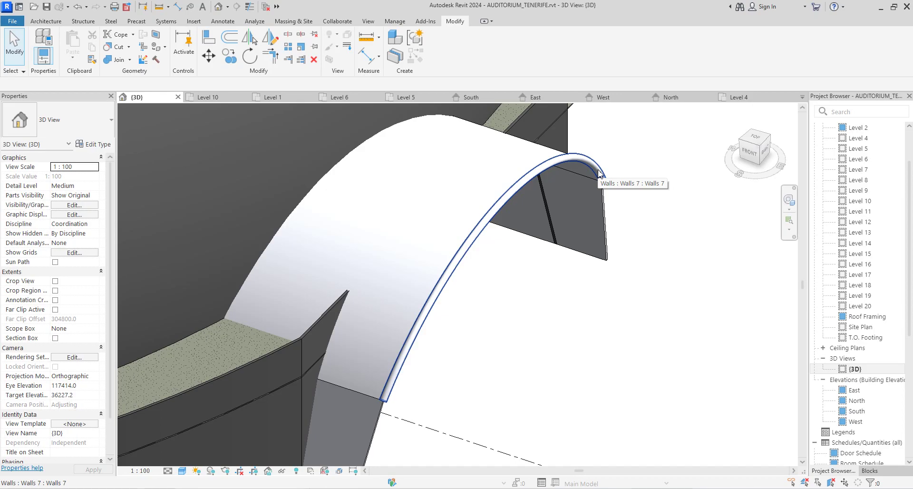
pyautogui.click(601, 207)
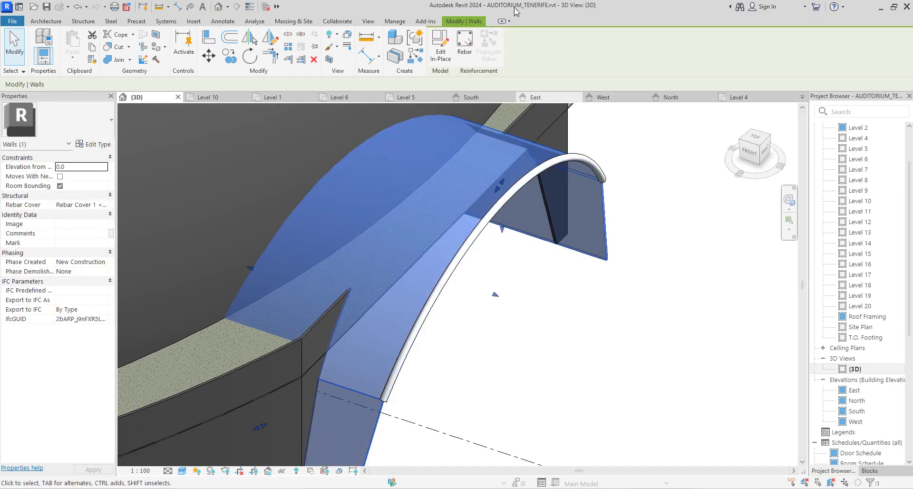
pyautogui.click(442, 56)
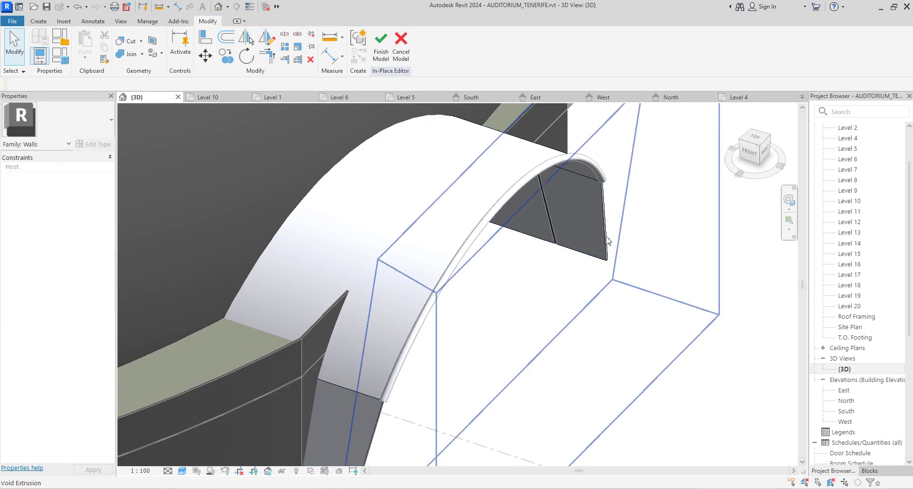
# Open the arch extrusion's sketch for editing and show it in the East elevation.
pyautogui.click(601, 210)
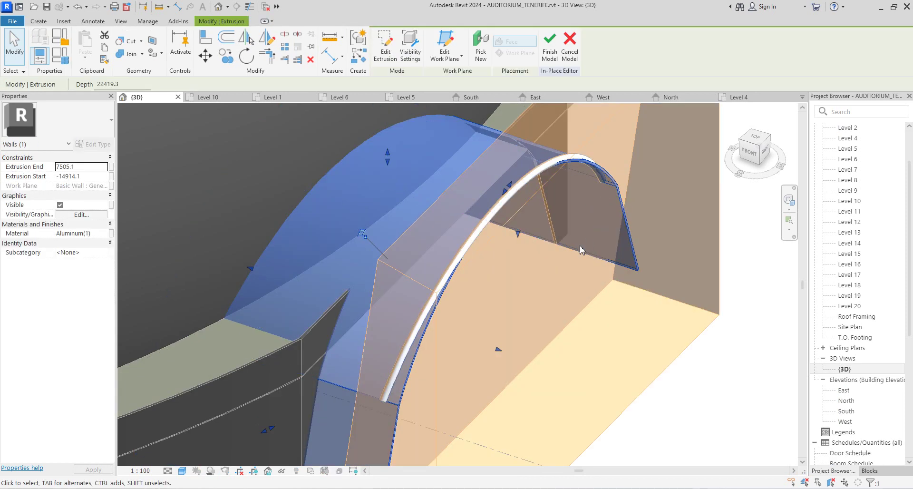
pyautogui.click(611, 292)
pyautogui.click(535, 241)
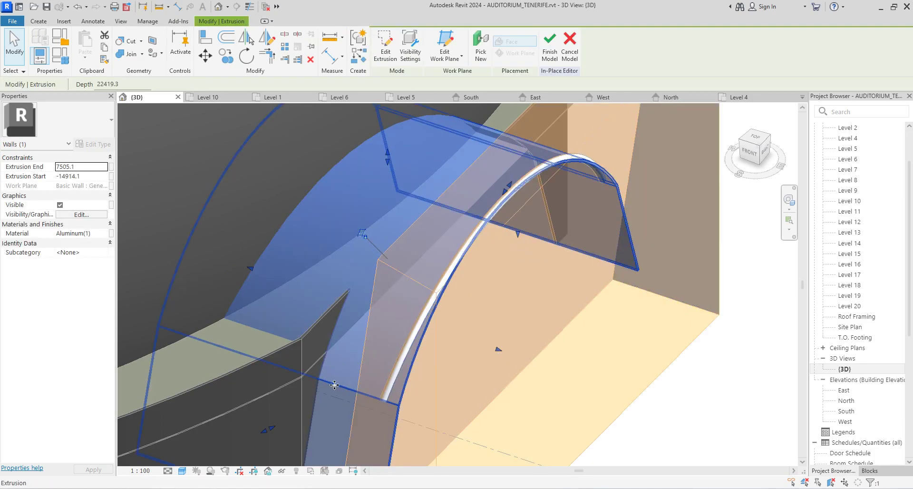
pyautogui.click(386, 49)
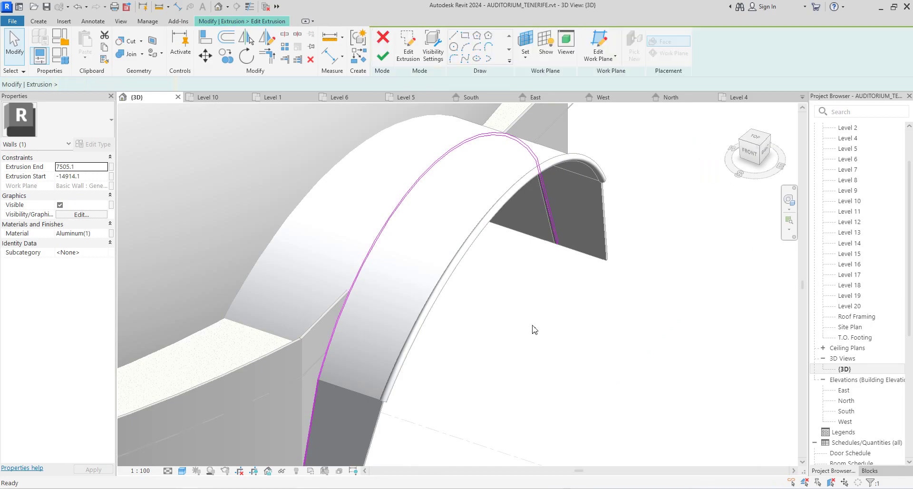
pyautogui.scroll(-2, 542, 265)
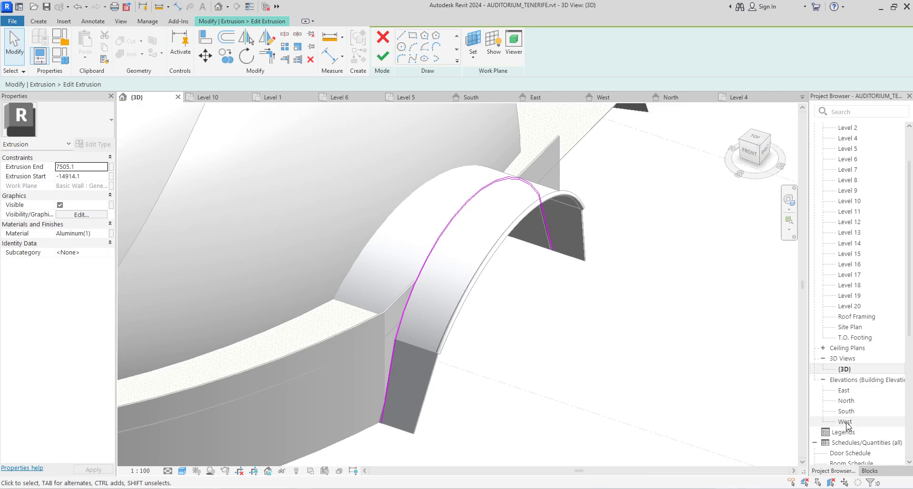
pyautogui.doubleClick(844, 390)
# Remove the sloping lines of the leg nearer the level heads and stretch the outer arc's end down to T.O. Footing.
pyautogui.scroll(8, 378, 366)
pyautogui.scroll(4, 428, 321)
pyautogui.click(422, 346)
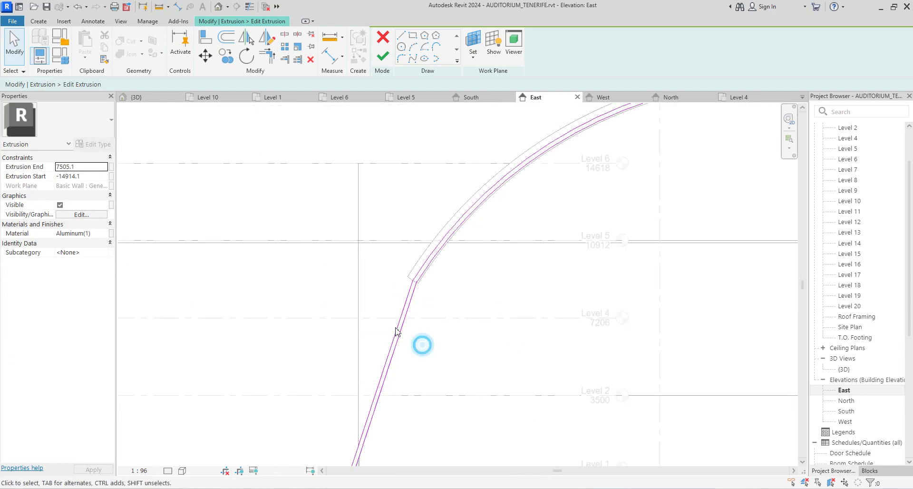
pyautogui.click(520, 279)
pyautogui.moveTo(413, 280); pyautogui.dragTo(354, 423)
pyautogui.scroll(-3, 376, 364)
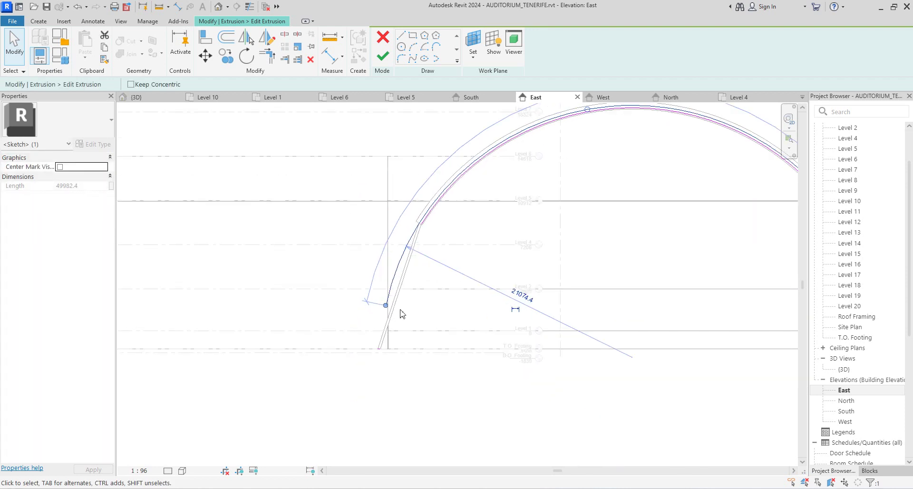
pyautogui.moveTo(388, 307); pyautogui.dragTo(378, 349)
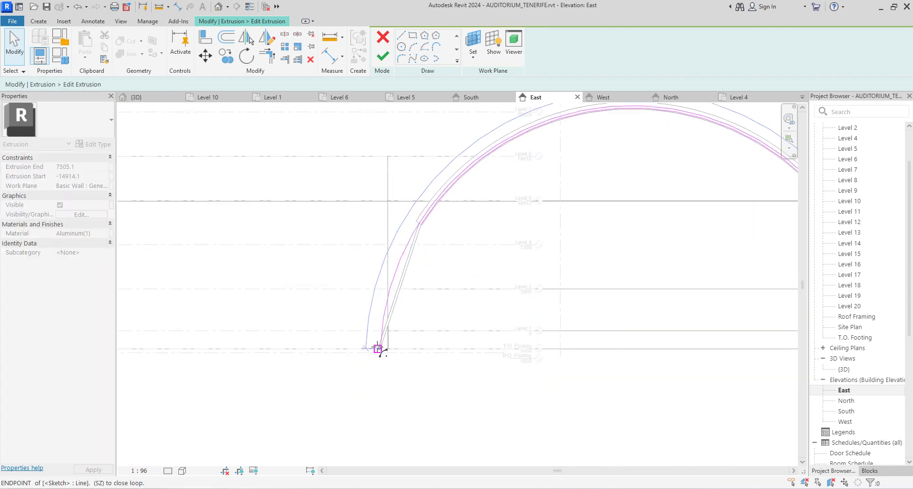
# Stretch the inner arc's end on the same side down to T.O. Footing, parallel to the outer arc.
pyautogui.scroll(2, 381, 343)
pyautogui.moveTo(453, 145); pyautogui.dragTo(442, 196)
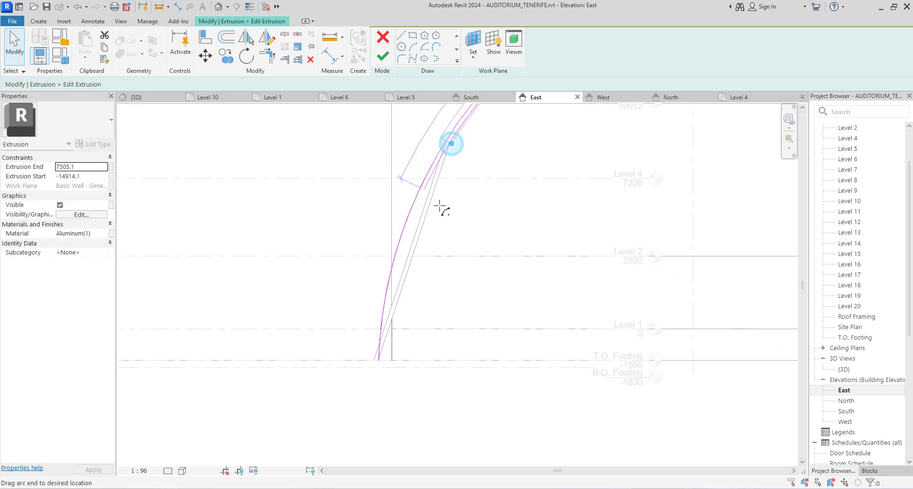
pyautogui.moveTo(403, 338); pyautogui.dragTo(389, 360)
# Delete the sketch lines of the remaining sloping leg and the leftover base line at the reshaped foot.
pyautogui.scroll(-4, 523, 238)
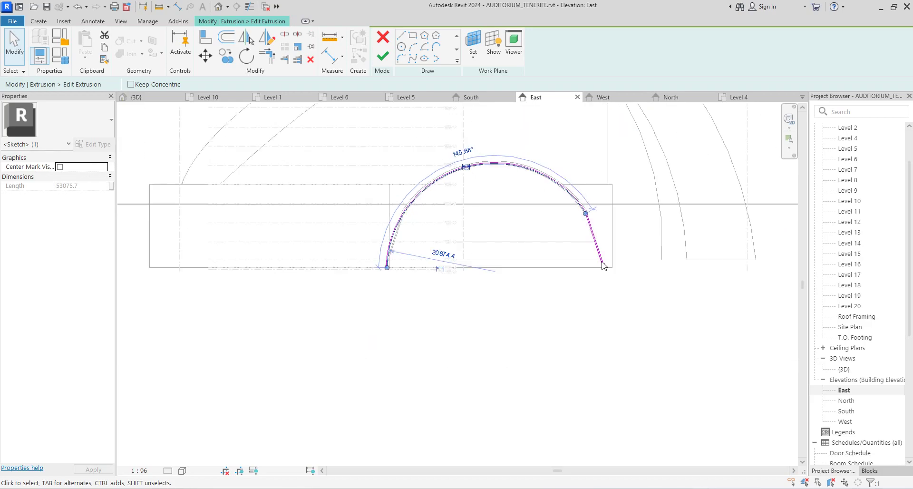
pyautogui.scroll(1, 583, 233)
pyautogui.click(658, 318)
pyautogui.moveTo(662, 317)
pyautogui.mouseDown()
pyautogui.moveTo(567, 253)
pyautogui.moveTo(555, 223)
pyautogui.mouseUp()
pyautogui.press('Delete')
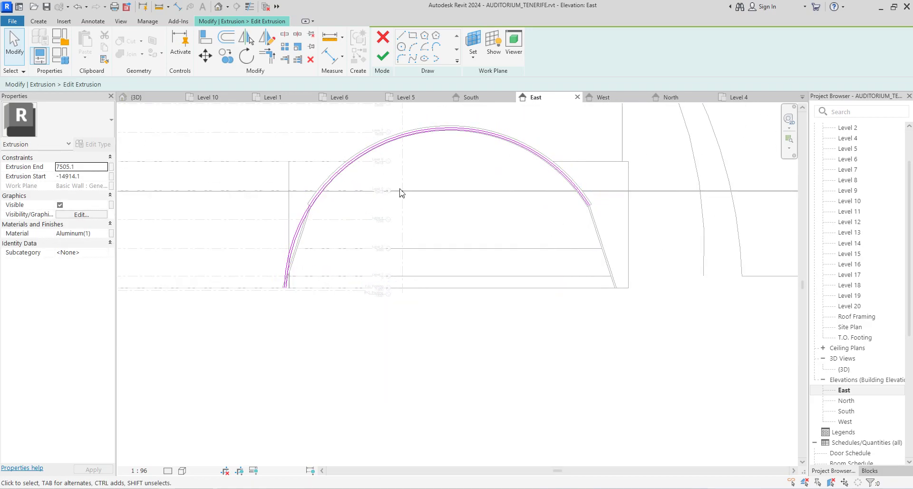
pyautogui.moveTo(258, 251); pyautogui.dragTo(313, 314)
pyautogui.press('Delete')
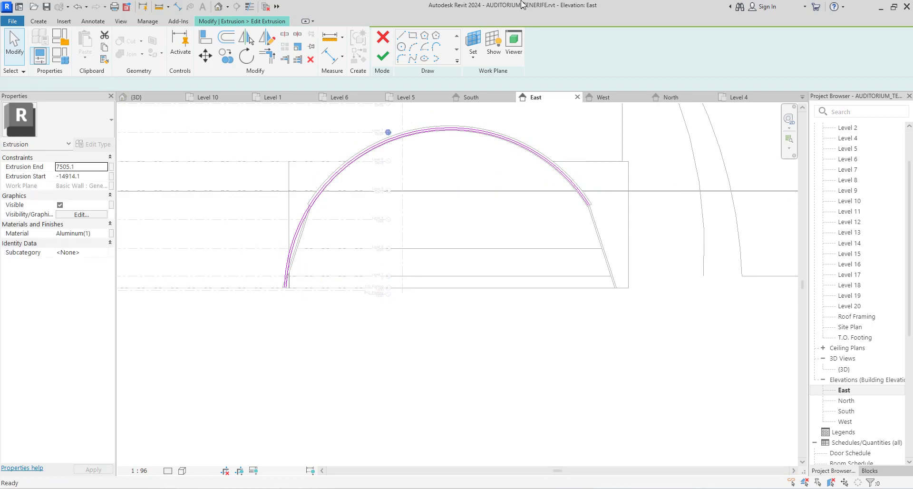
# Stretch the outer arc's other end down to the base of the leg farther from the level heads.
pyautogui.click(589, 204)
pyautogui.moveTo(591, 205); pyautogui.dragTo(612, 291)
pyautogui.press('Escape')
pyautogui.scroll(5, 547, 203)
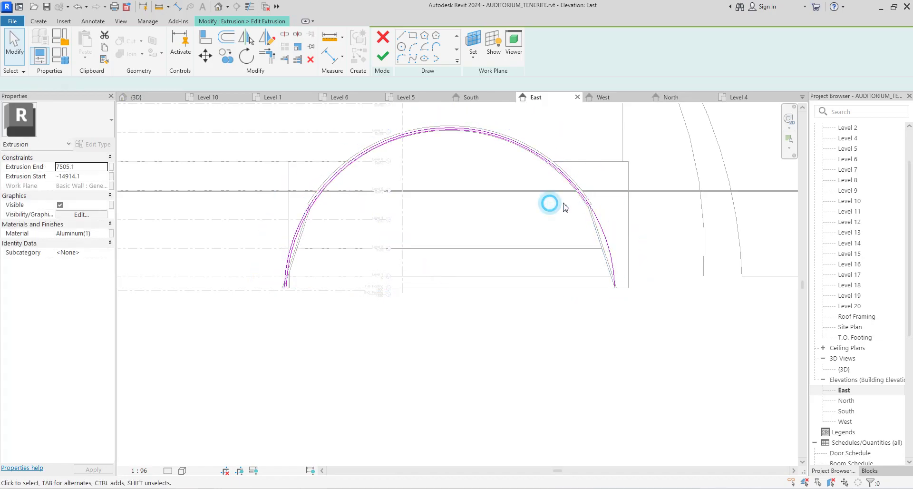
# Stretch the inner arc's end on the far side down and align it with the T.O. Footing level.
pyautogui.click(592, 205)
pyautogui.moveTo(598, 208); pyautogui.dragTo(621, 310)
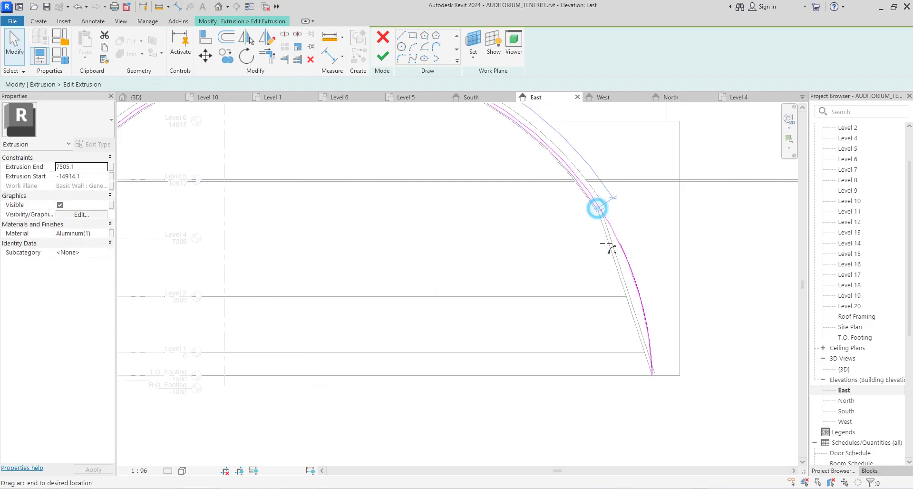
pyautogui.moveTo(639, 363); pyautogui.dragTo(641, 370)
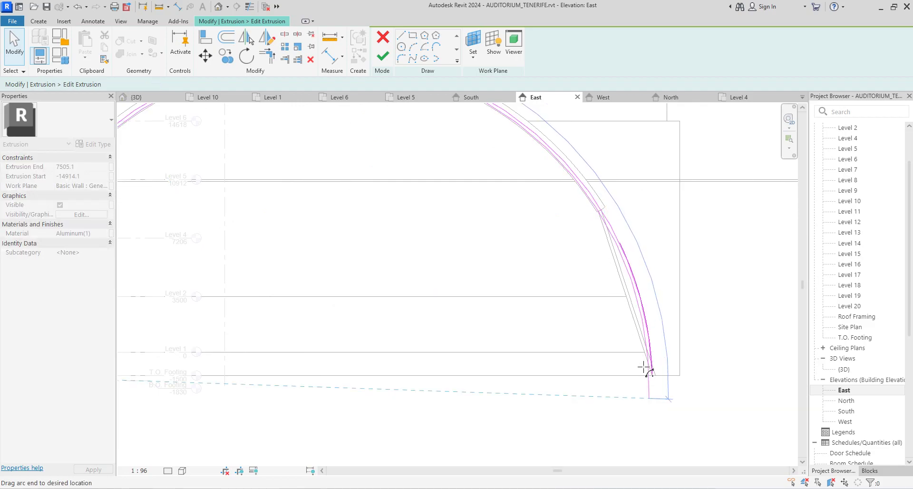
pyautogui.moveTo(645, 368); pyautogui.dragTo(652, 381)
pyautogui.scroll(2, 652, 381)
pyautogui.moveTo(646, 418); pyautogui.dragTo(646, 367)
pyautogui.scroll(-5, 579, 305)
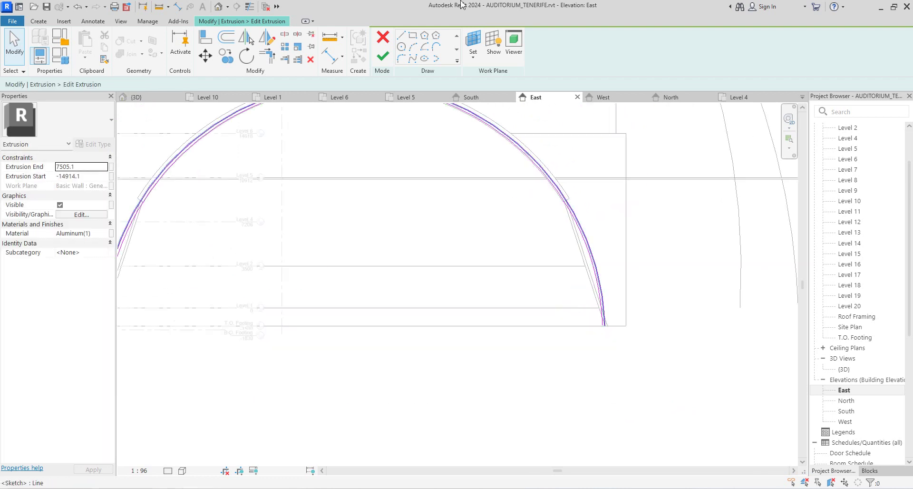
# Close both feet of the arch sketch with short lines joining the inner and outer arc ends at T.O. Footing.
pyautogui.click(401, 35)
pyautogui.scroll(5, 599, 325)
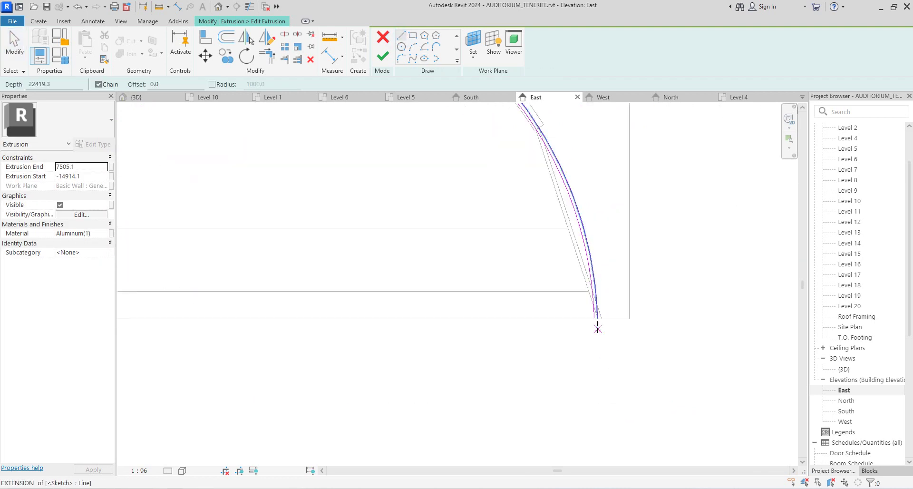
pyautogui.click(599, 311)
pyautogui.press('Escape')
pyautogui.scroll(-5, 707, 287)
pyautogui.scroll(6, 459, 291)
pyautogui.scroll(3, 436, 315)
pyautogui.click(438, 316)
pyautogui.click(426, 316)
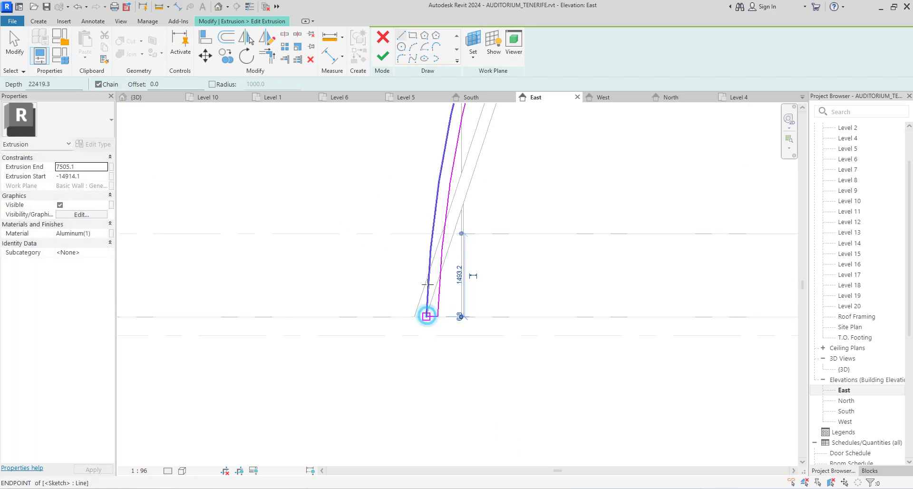
# Finish the reshaped arch's extrusion sketch and complete the in-place wall model.
pyautogui.click(380, 54)
pyautogui.scroll(-8, 524, 314)
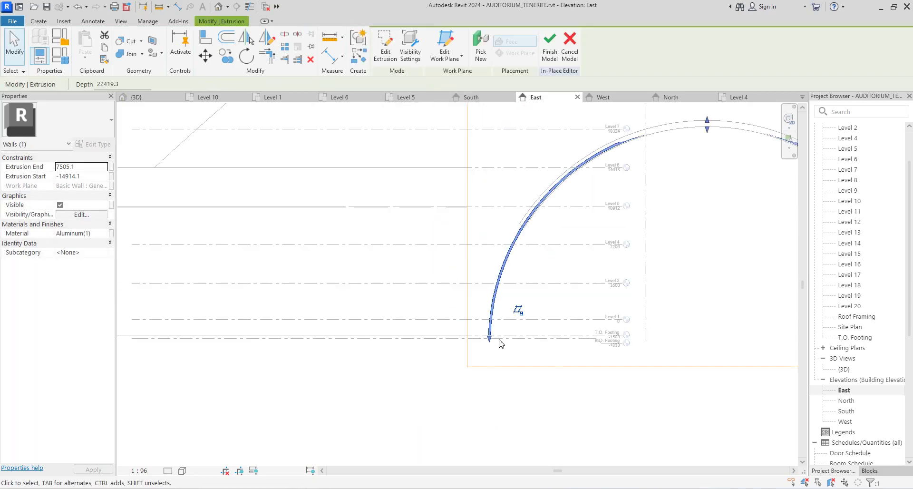
pyautogui.click(604, 324)
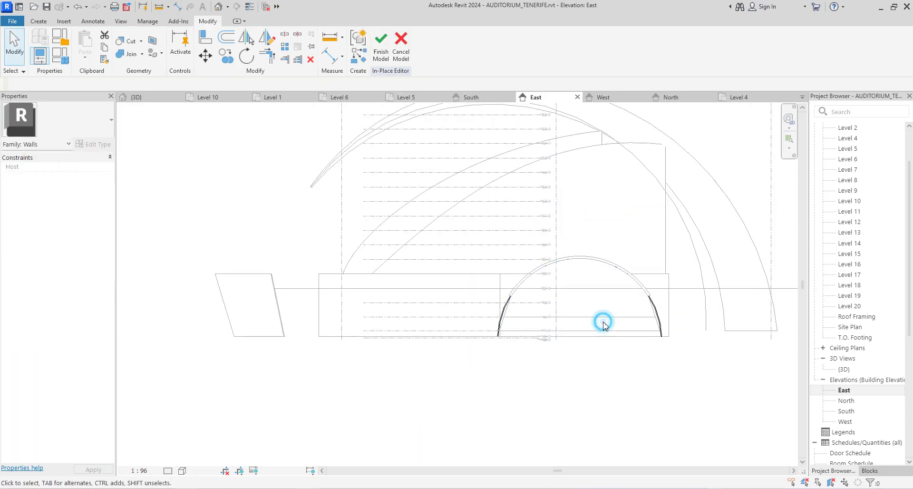
pyautogui.click(380, 52)
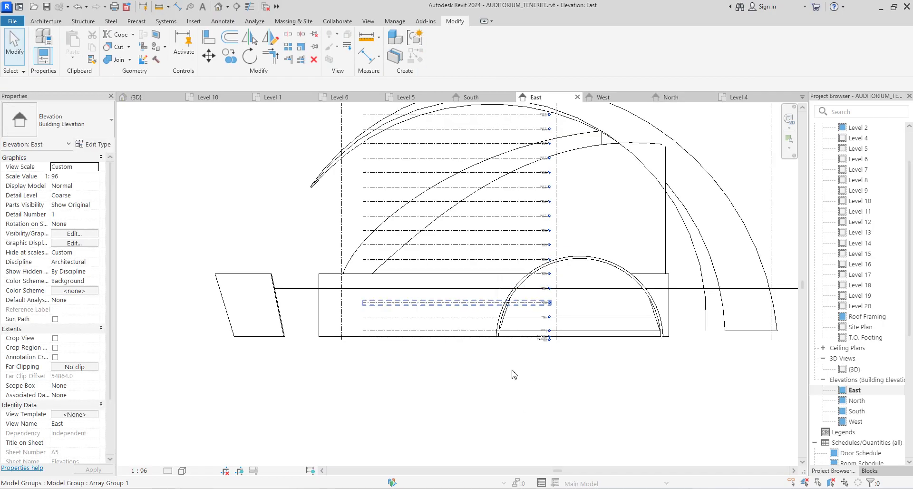
# Inspect the arch's feet in the East elevation and the reshaped arch against the perimeter walls in the {3D} view.
pyautogui.scroll(1, 526, 396)
pyautogui.scroll(4, 530, 384)
pyautogui.scroll(-4, 562, 370)
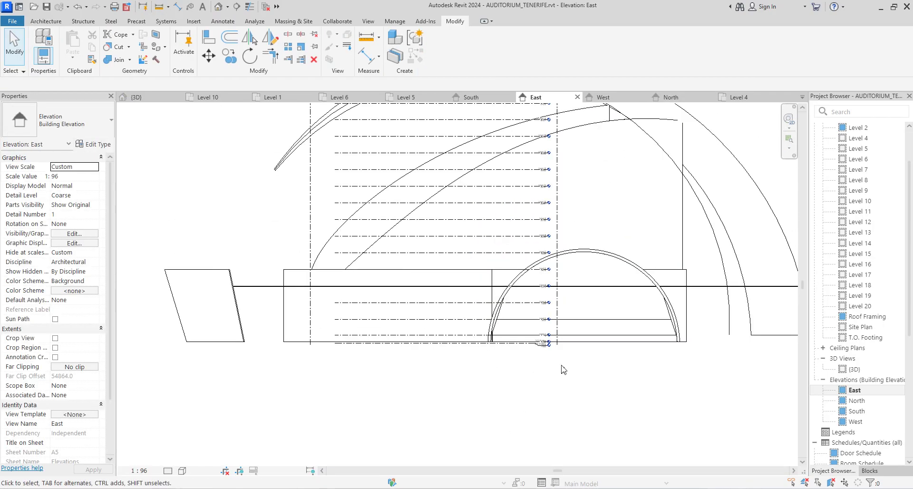
pyautogui.scroll(-5, 562, 369)
pyautogui.doubleClick(852, 369)
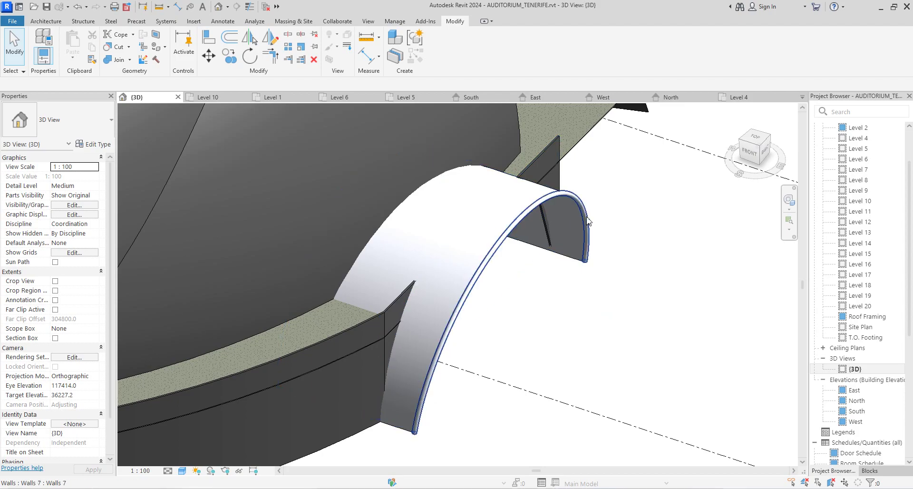
pyautogui.scroll(-6, 599, 295)
pyautogui.scroll(4, 546, 351)
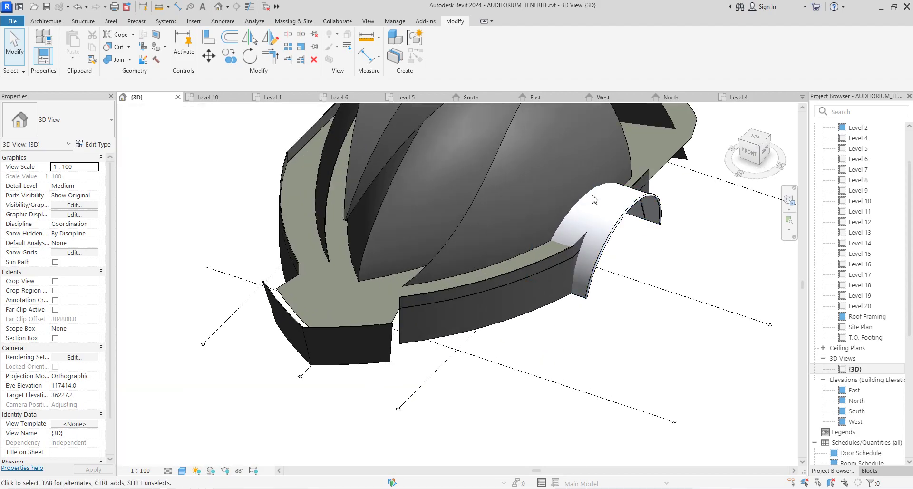
pyautogui.scroll(-3, 588, 247)
pyautogui.scroll(4, 588, 241)
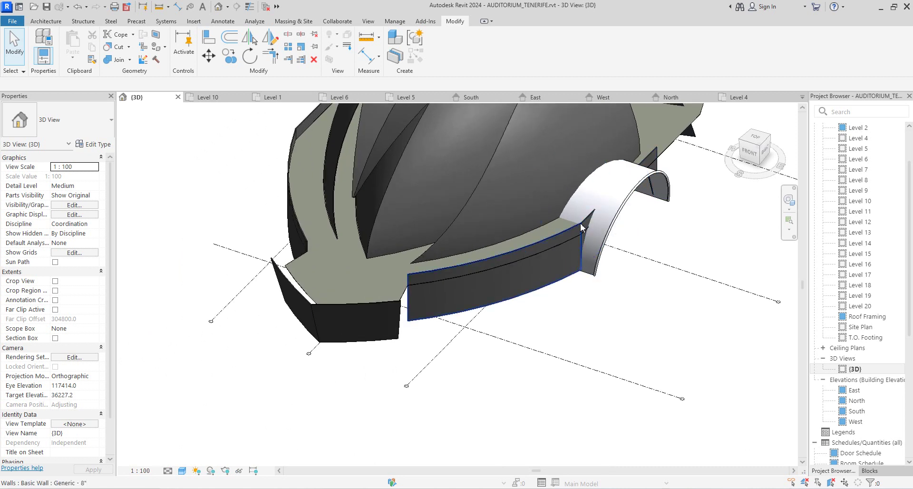
pyautogui.scroll(1, 578, 245)
# Select all Generic - 8" walls visible in the 3D view and set their type's structure layer material to Aluminum(1).
pyautogui.click(537, 246)
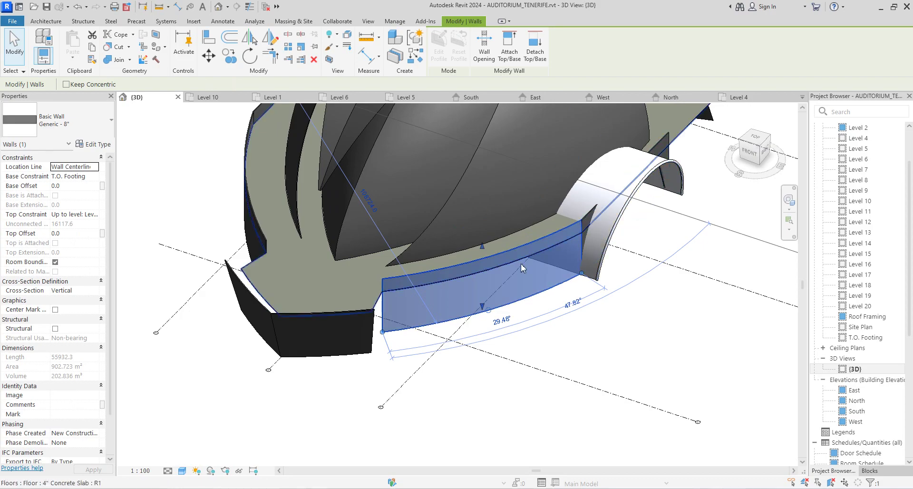
pyautogui.rightClick(522, 248)
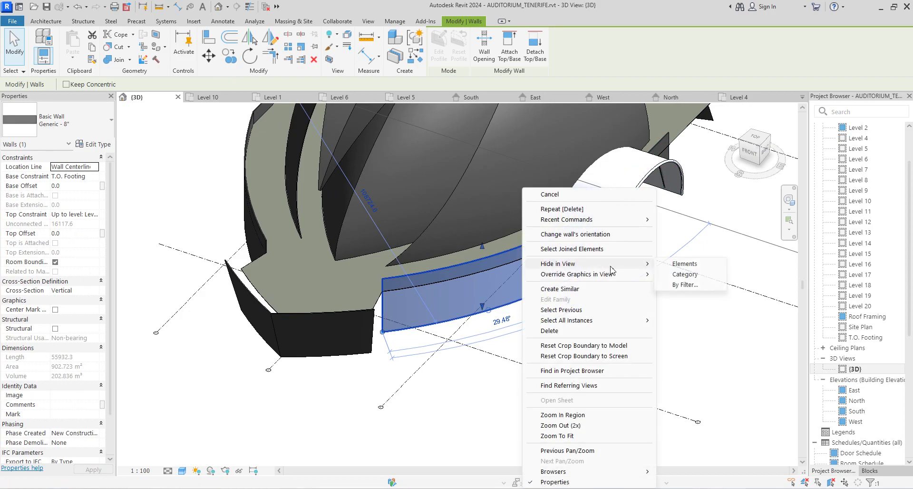
pyautogui.moveTo(633, 321)
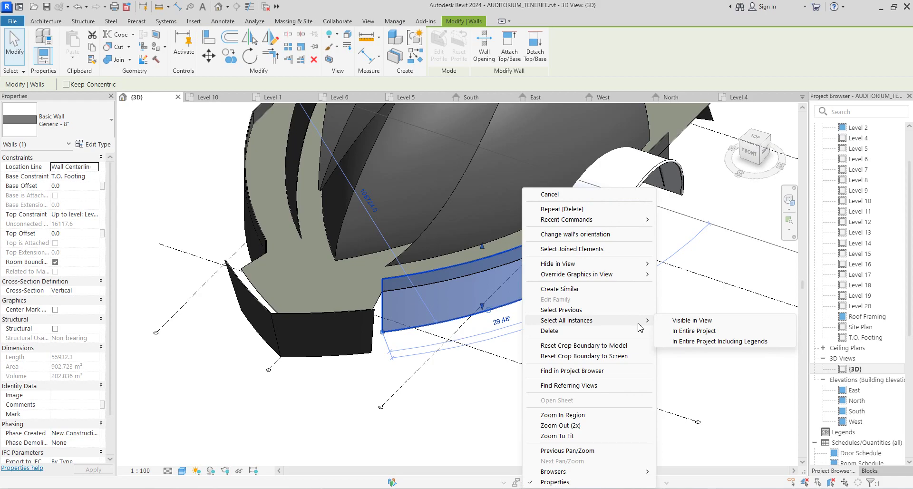
pyautogui.click(695, 322)
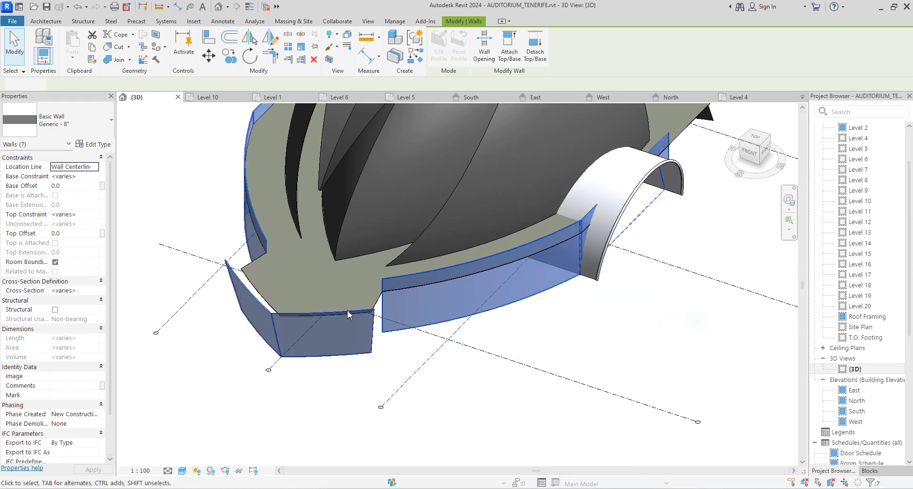
pyautogui.click(94, 145)
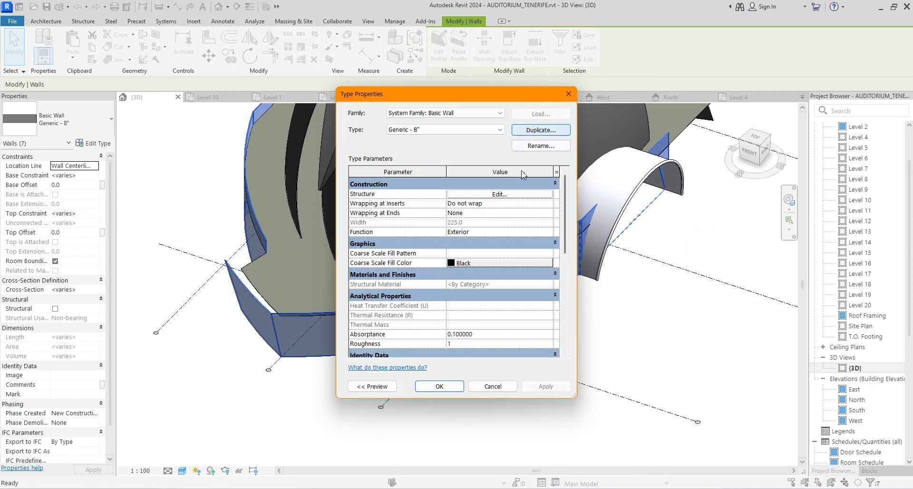
pyautogui.click(497, 195)
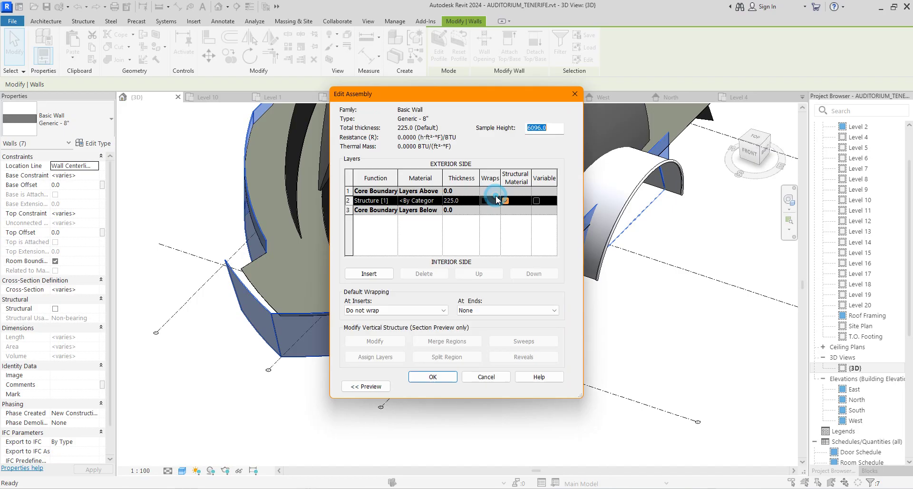
pyautogui.click(438, 202)
pyautogui.click(439, 200)
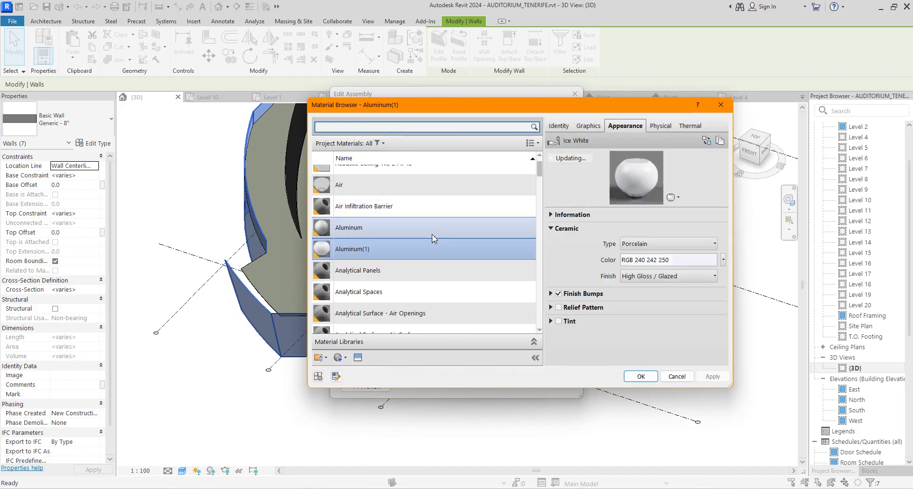
pyautogui.doubleClick(389, 253)
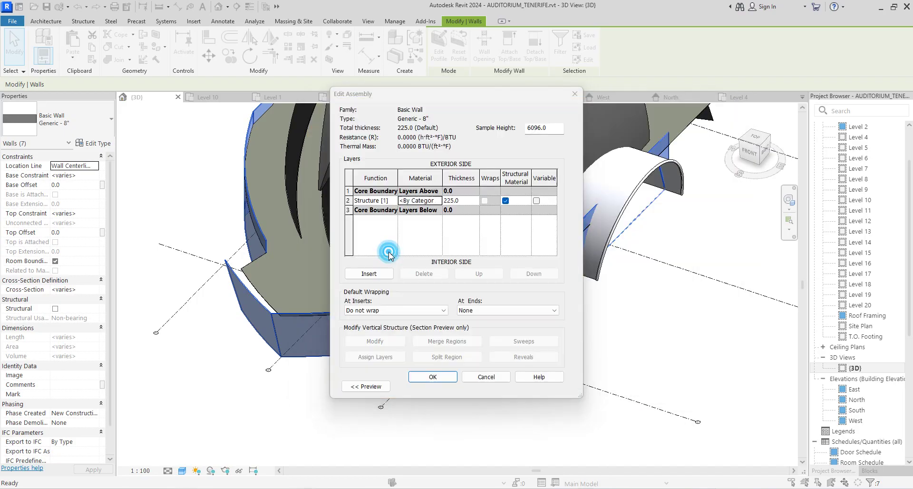
pyautogui.click(427, 377)
pyautogui.click(439, 386)
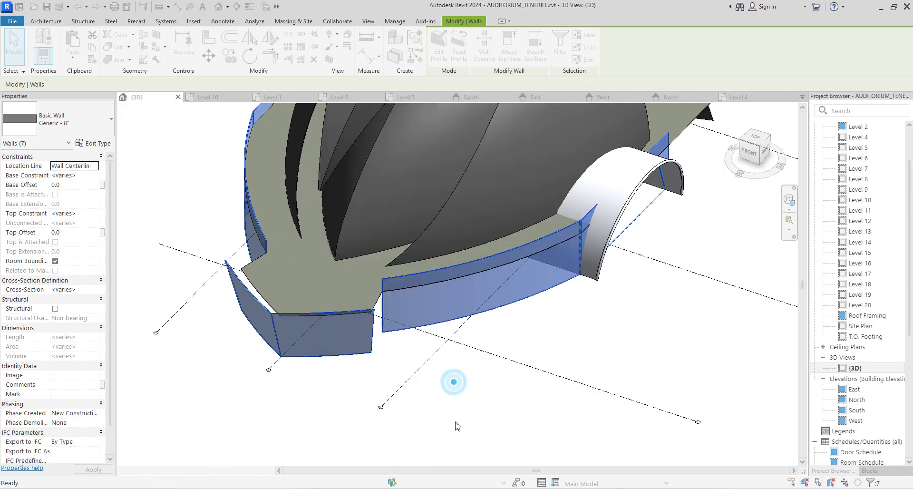
pyautogui.click(456, 421)
pyautogui.scroll(-3, 502, 423)
pyautogui.click(642, 391)
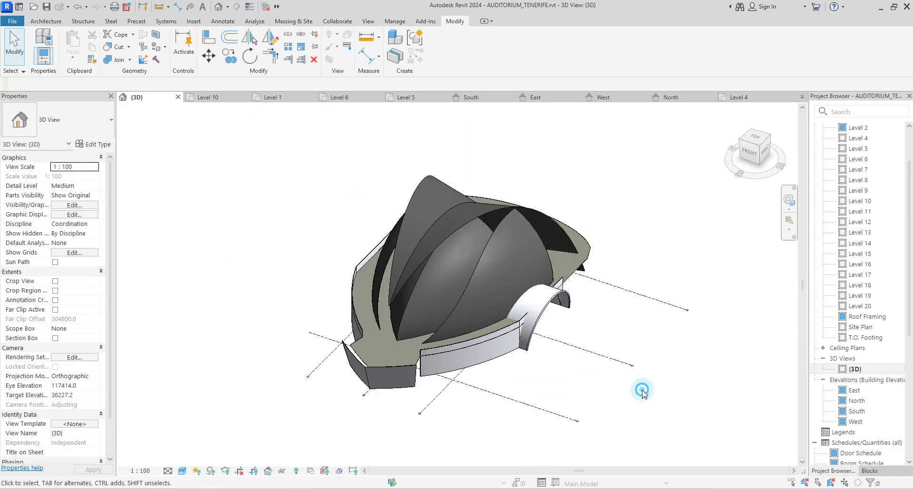
# Edit the tall peaked roof shell in place, assign Aluminum(1) to its swept blend, and finish the model.
pyautogui.click(493, 217)
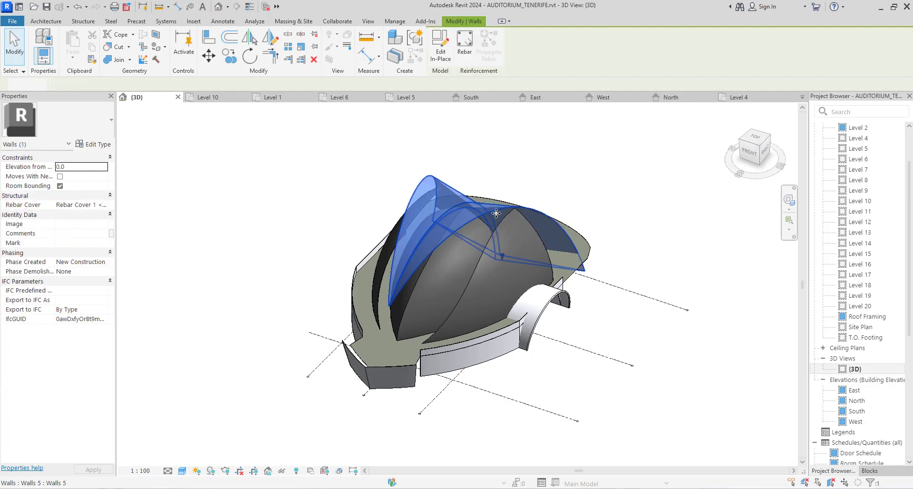
pyautogui.click(440, 50)
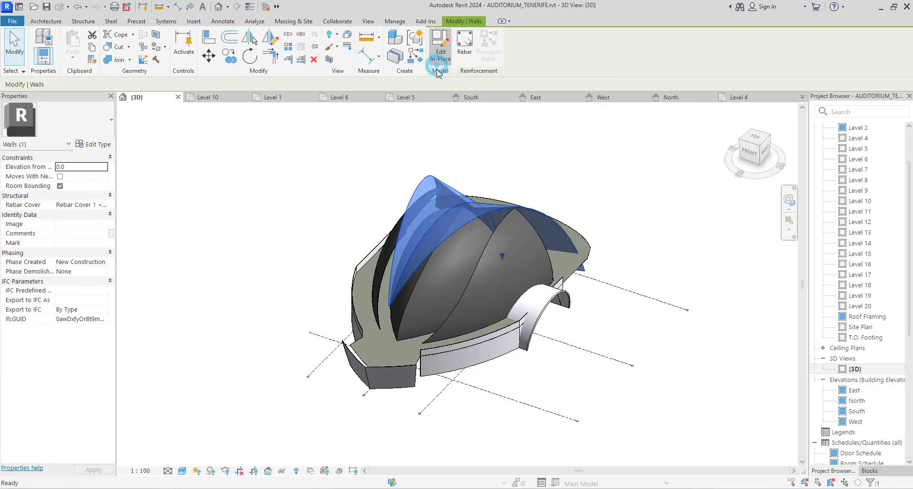
pyautogui.click(469, 223)
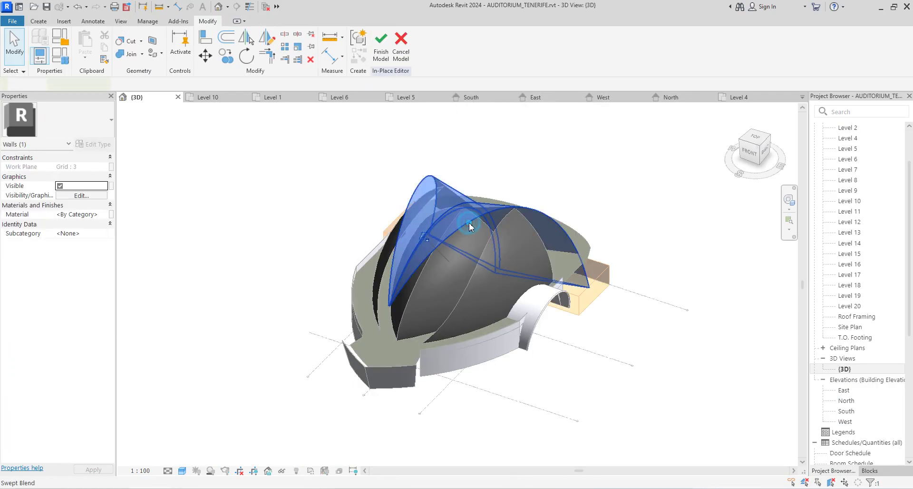
pyautogui.click(90, 214)
pyautogui.click(109, 214)
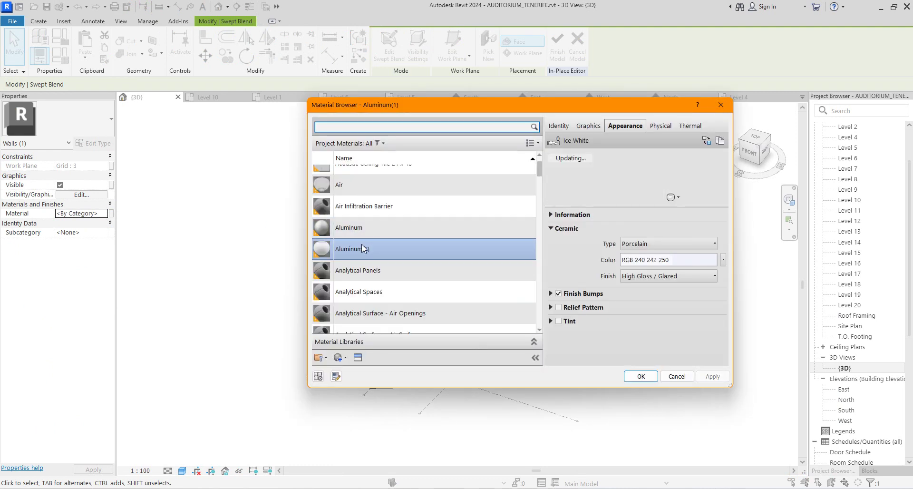
pyautogui.click(639, 376)
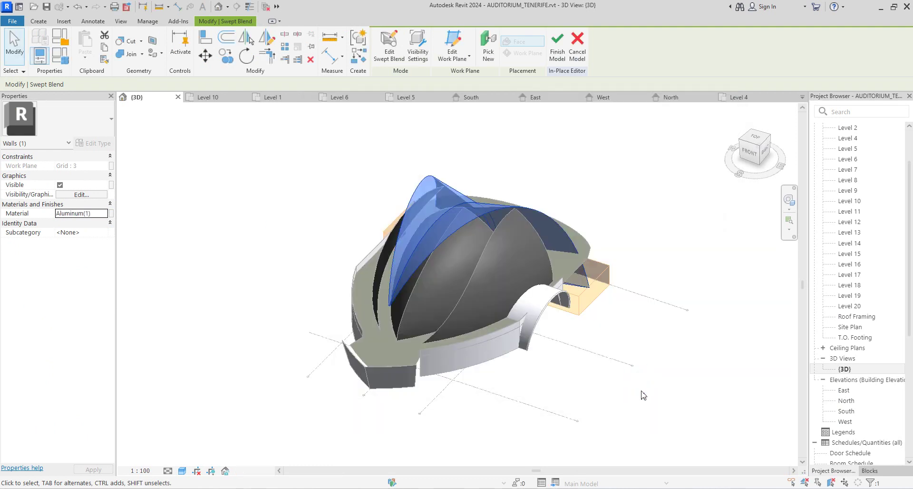
pyautogui.click(642, 390)
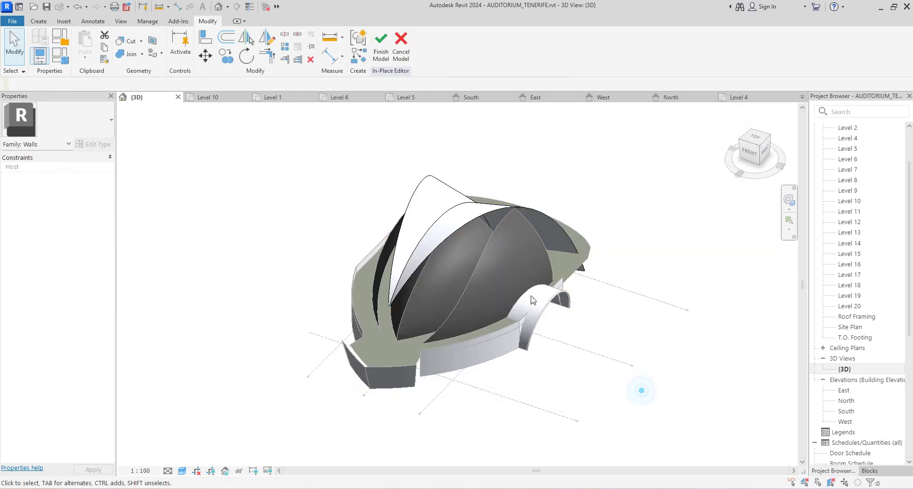
pyautogui.click(383, 46)
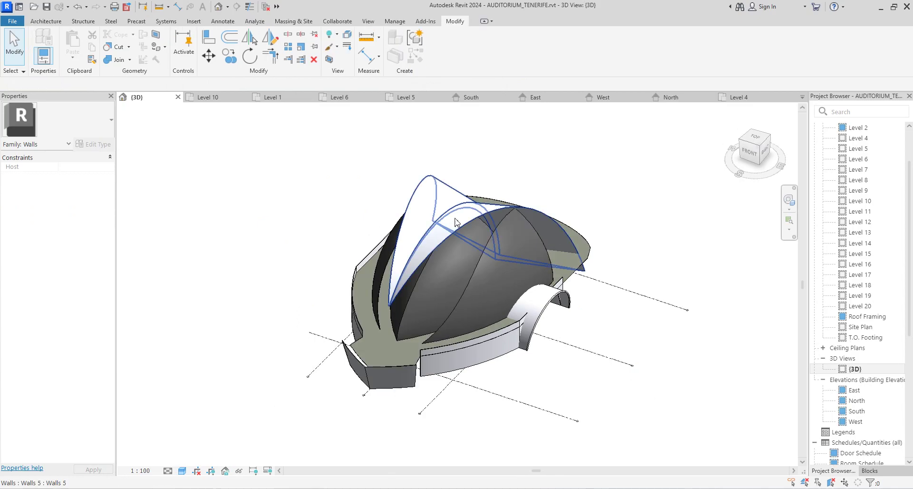
# Edit the curved shell beside the side arch in place, assign Aluminum(1) to its revolve, and finish the model.
pyautogui.click(489, 247)
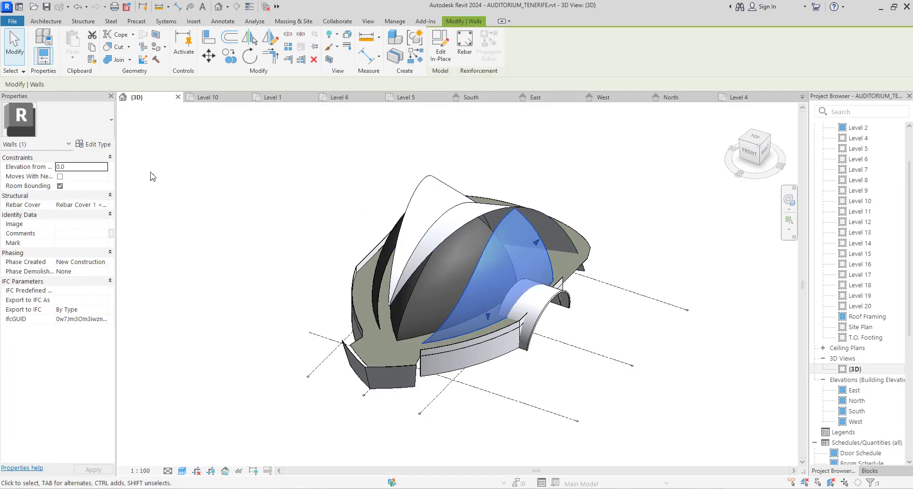
pyautogui.click(444, 61)
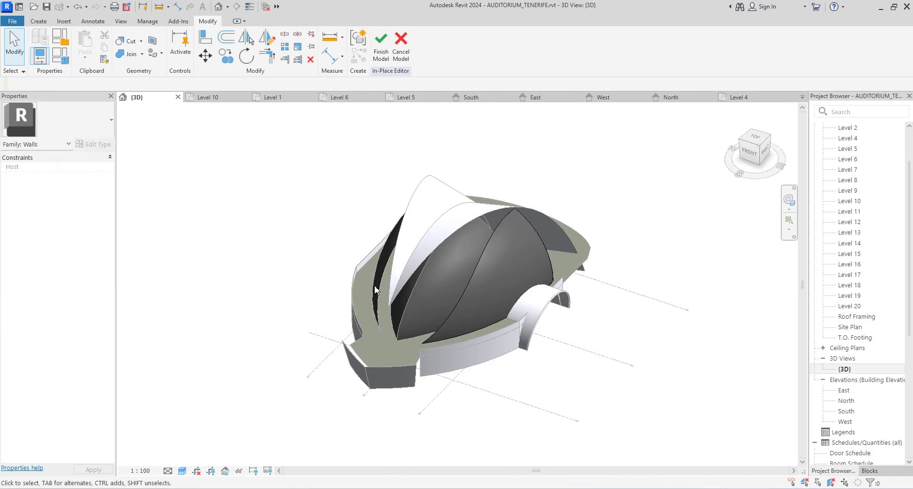
pyautogui.click(478, 274)
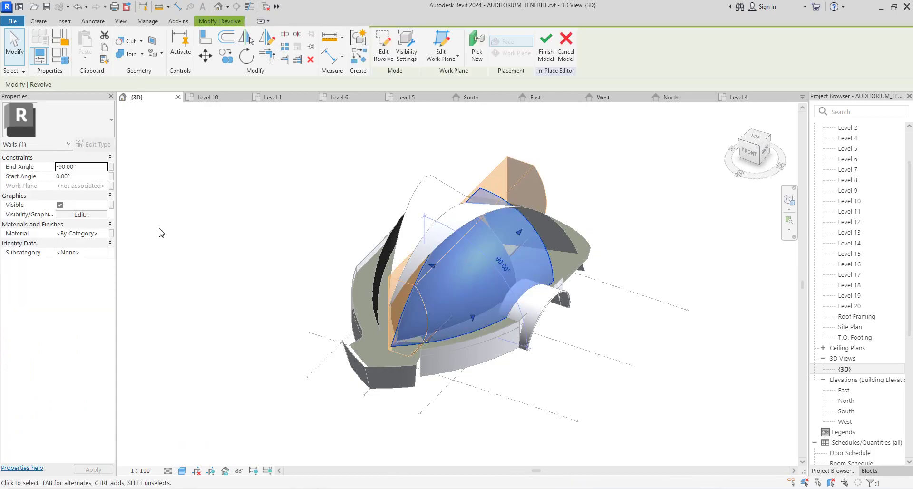
pyautogui.click(104, 233)
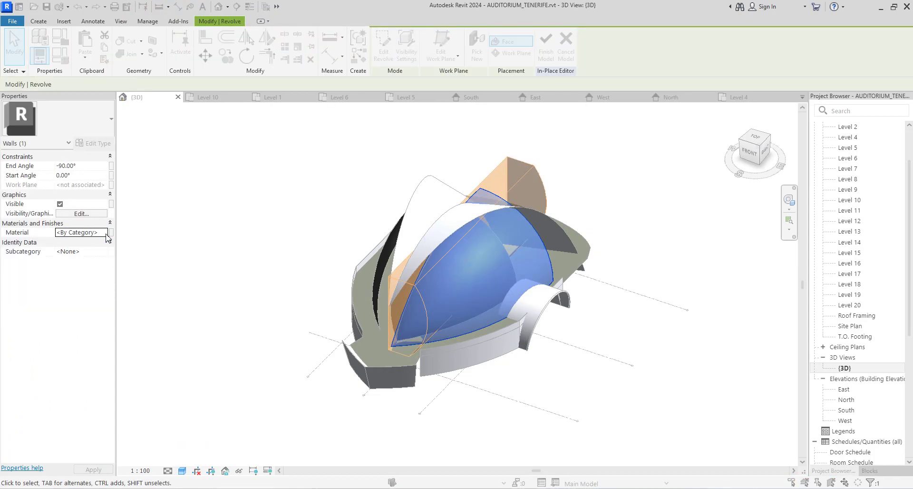
pyautogui.click(111, 233)
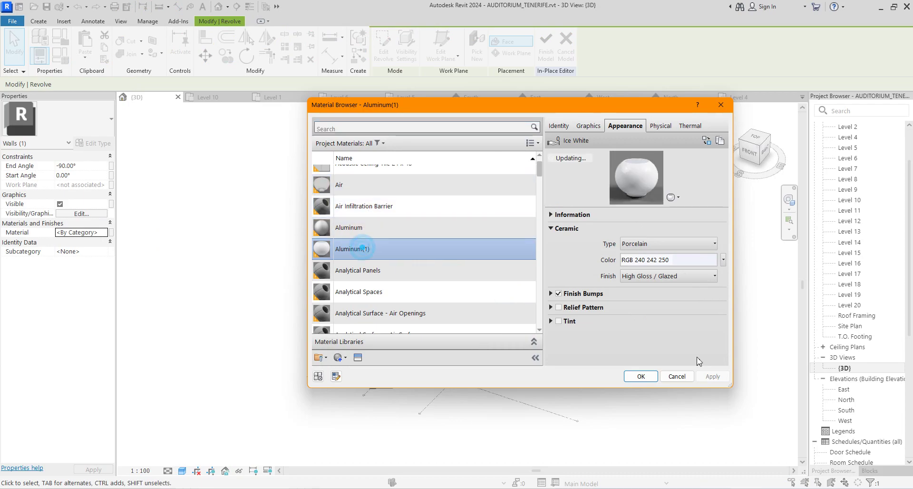
pyautogui.click(640, 377)
pyautogui.click(603, 393)
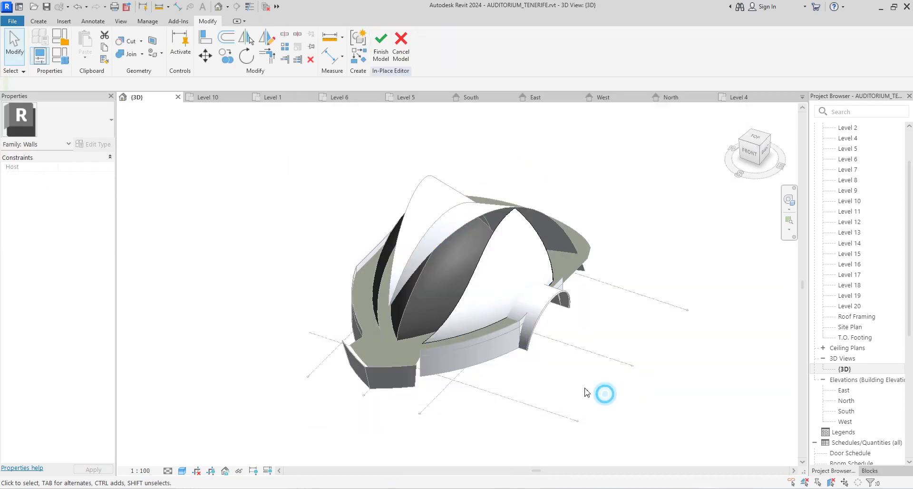
pyautogui.click(386, 47)
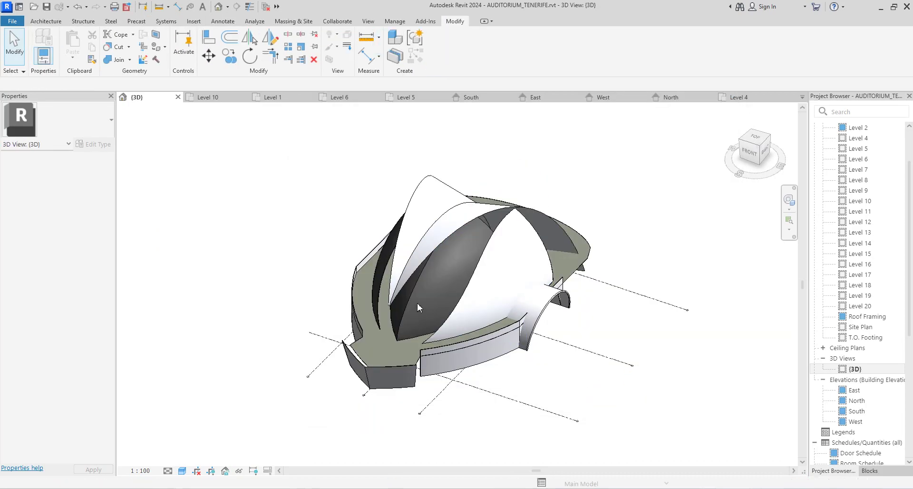
# Edit the large dark curved front shell in place, assign Aluminum(1) to its revolve, and finish the model.
pyautogui.click(417, 293)
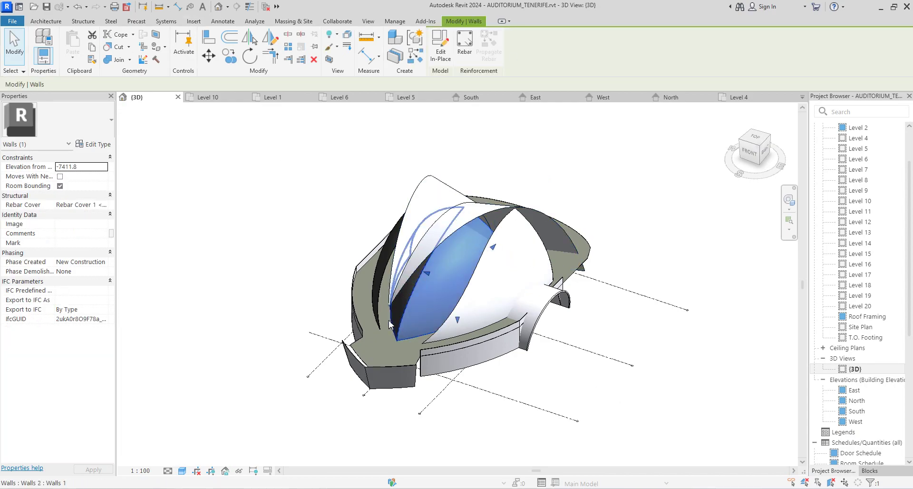
pyautogui.keyDown('ctrl'); pyautogui.click(547, 315); pyautogui.keyUp('ctrl')
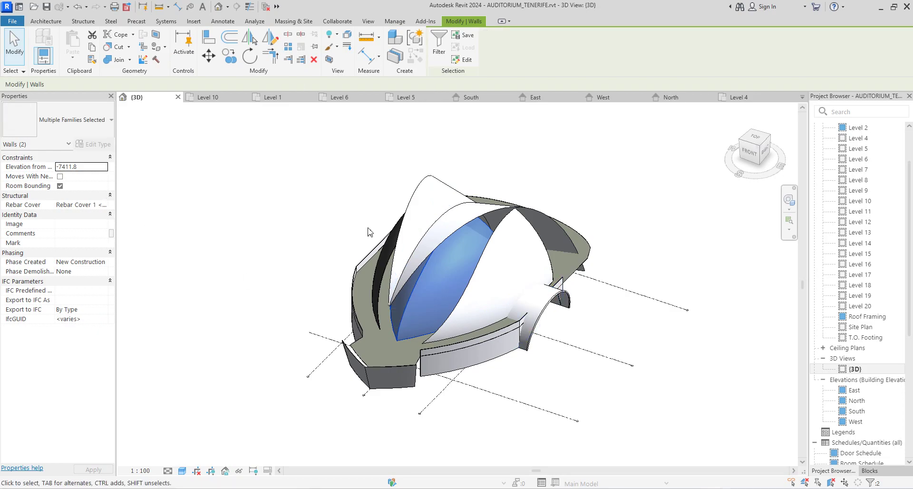
pyautogui.press('Escape')
pyautogui.click(409, 291)
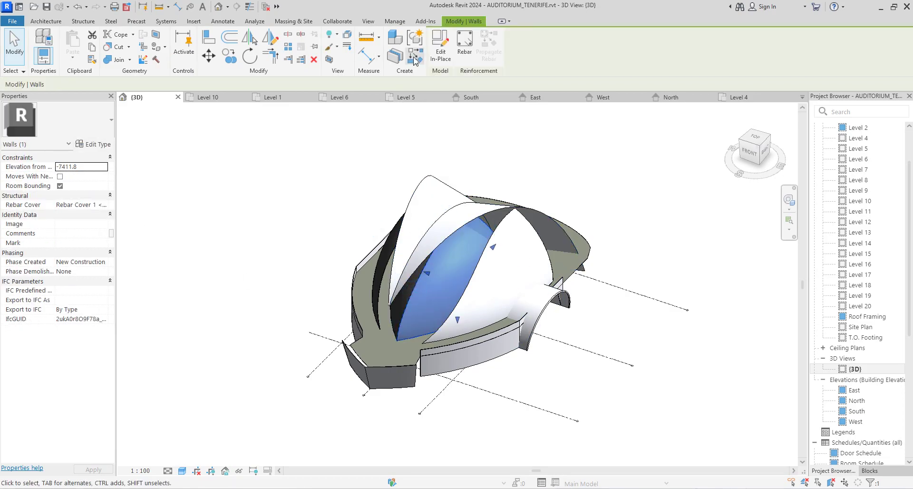
pyautogui.click(441, 55)
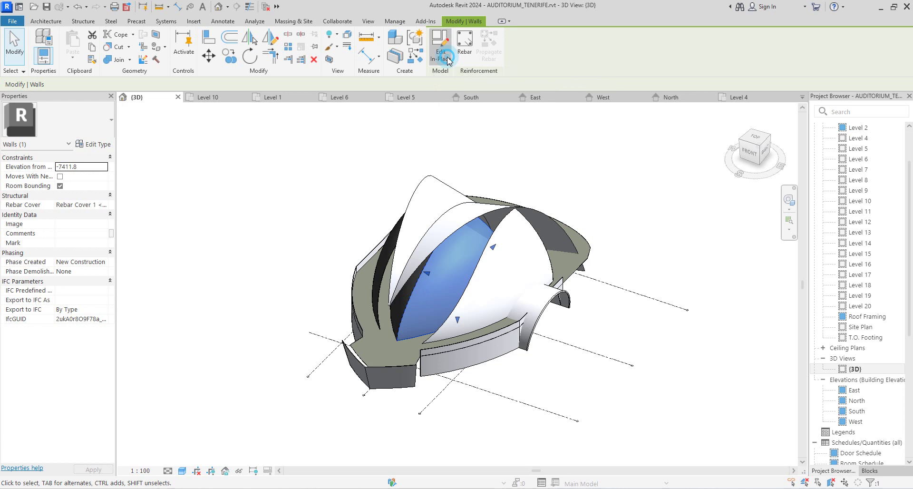
pyautogui.click(418, 285)
pyautogui.click(102, 234)
pyautogui.click(104, 233)
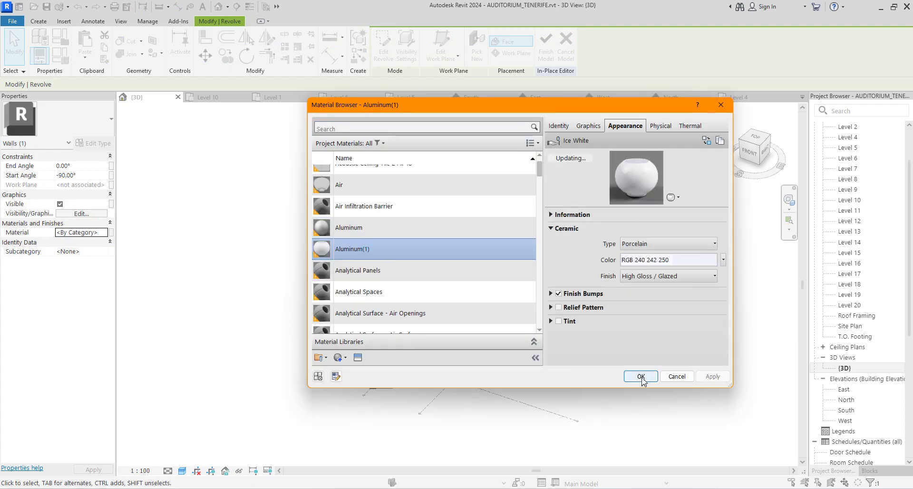
pyautogui.click(640, 375)
pyautogui.click(325, 179)
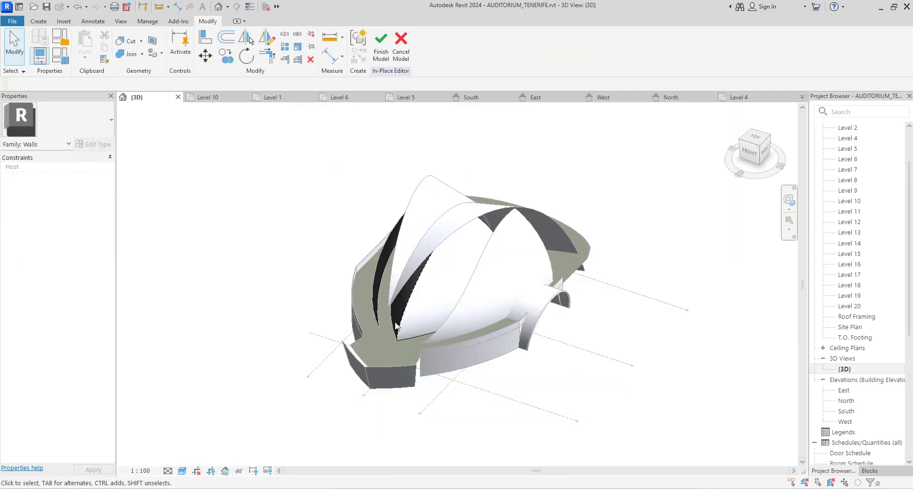
pyautogui.click(381, 45)
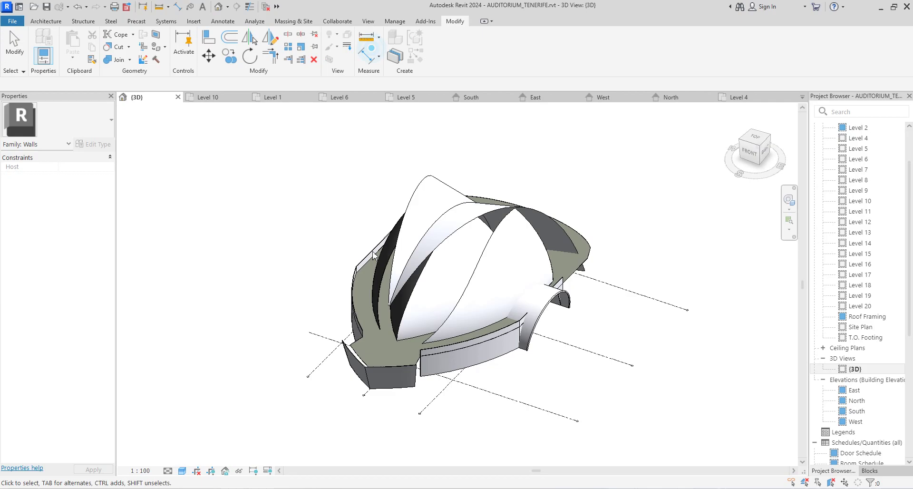
# Edit the narrow dark shell behind the front shell in place, assign Aluminum(1) to its revolve, and finish the model.
pyautogui.click(389, 327)
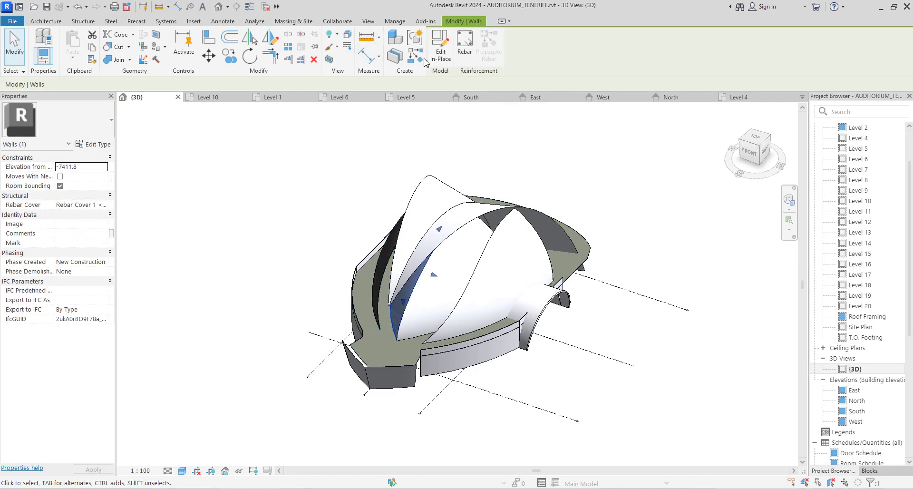
pyautogui.click(441, 45)
pyautogui.click(376, 320)
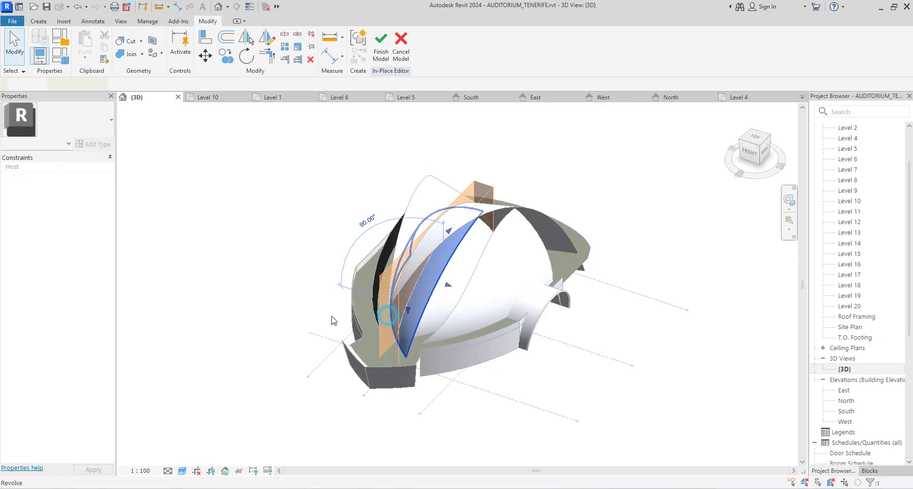
pyautogui.click(376, 320)
pyautogui.click(102, 234)
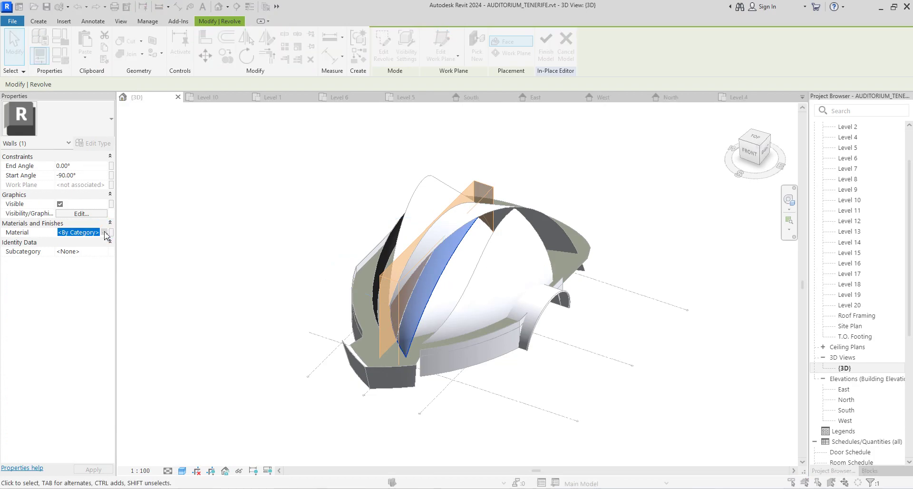
pyautogui.click(106, 233)
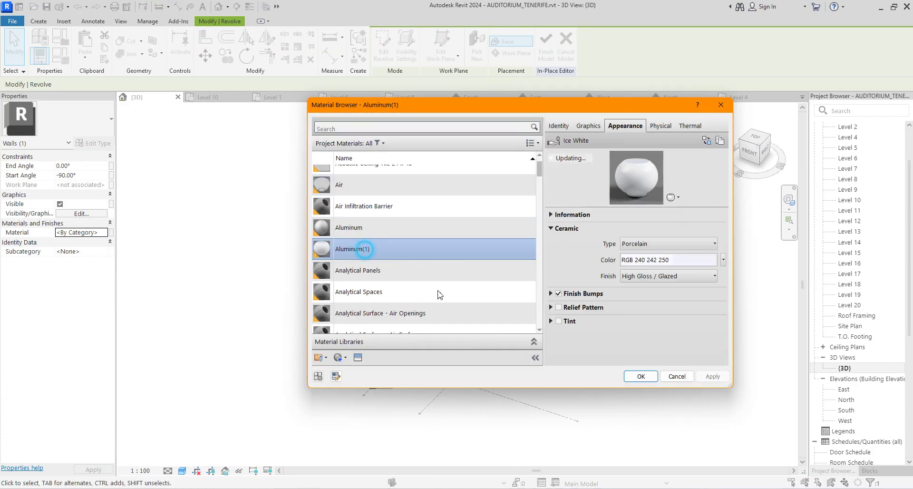
pyautogui.click(640, 377)
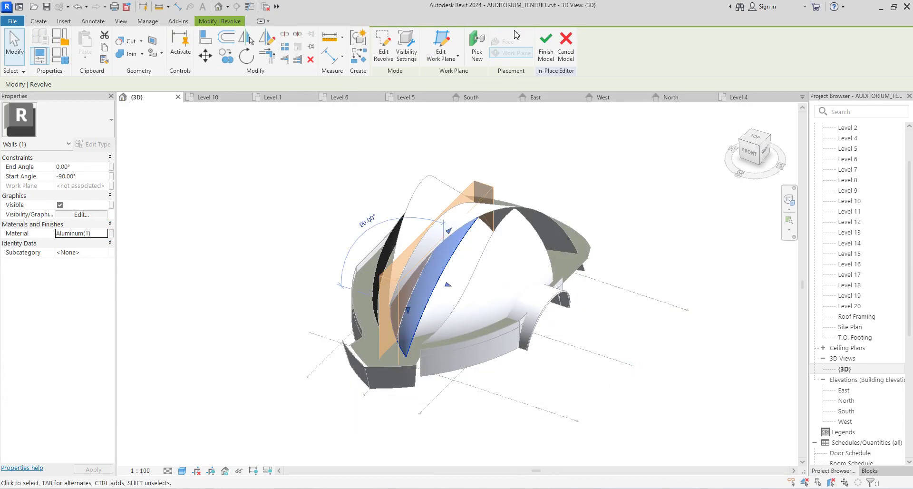
pyautogui.click(545, 51)
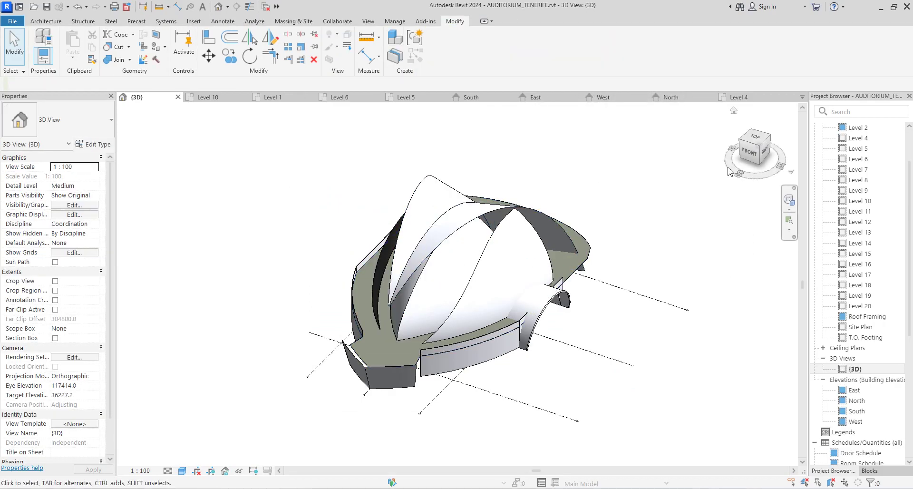
# Edit the dark shell on the building side opposite the arch in place, assign Aluminum(1) to its revolve, finish the model, and save the project.
pyautogui.click(738, 139)
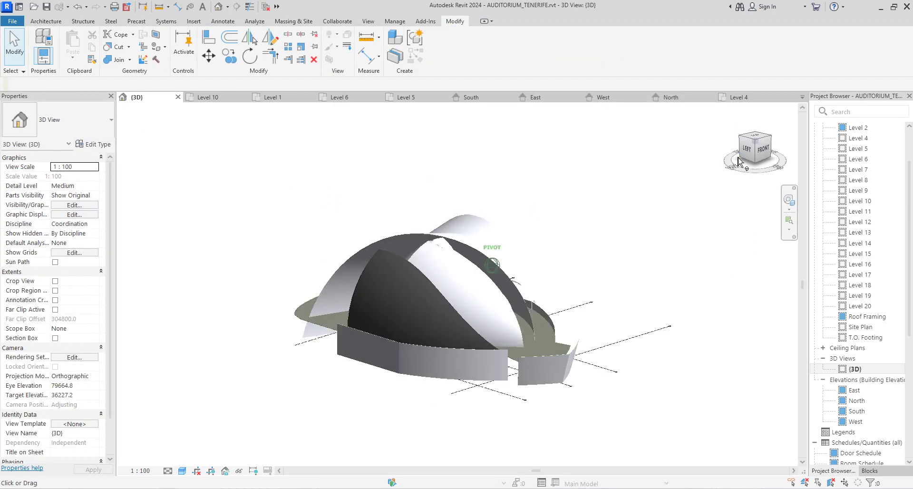
pyautogui.click(368, 261)
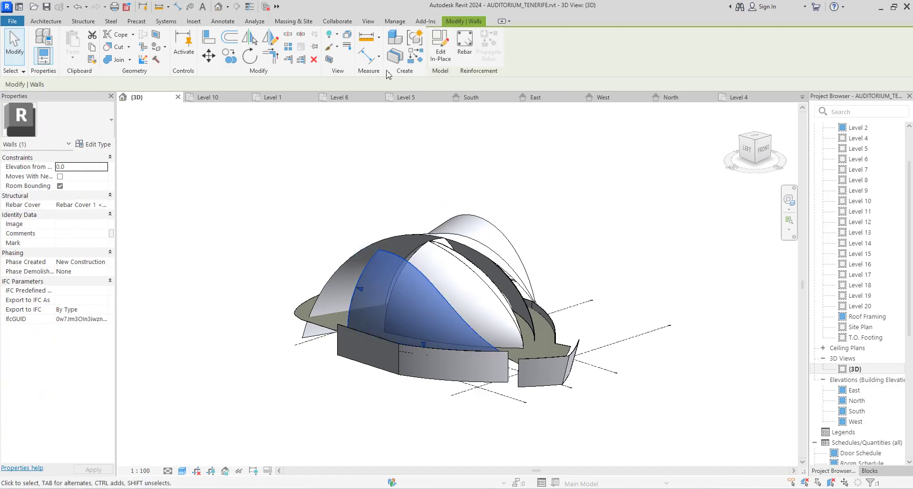
pyautogui.click(378, 261)
pyautogui.click(104, 234)
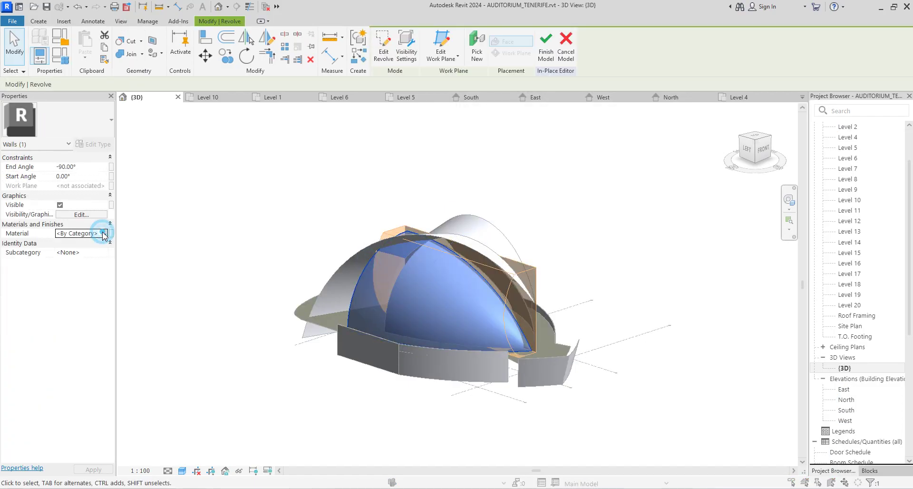
pyautogui.click(384, 259)
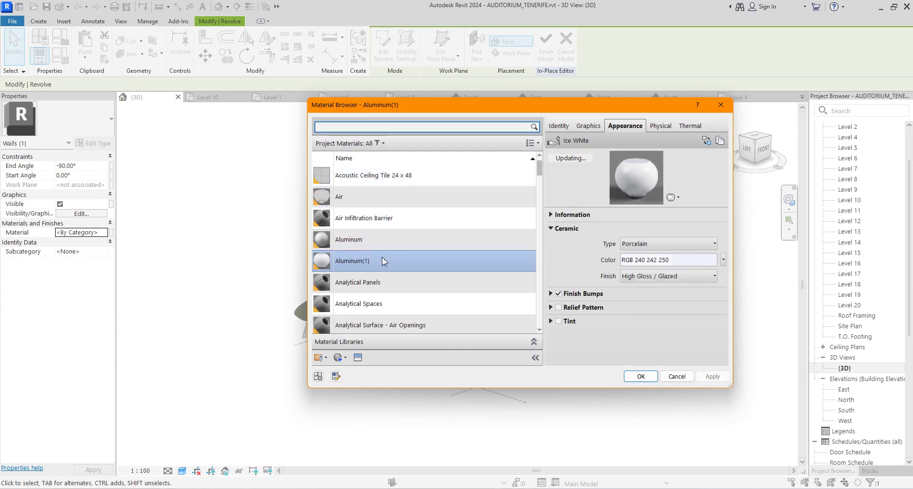
pyautogui.click(642, 376)
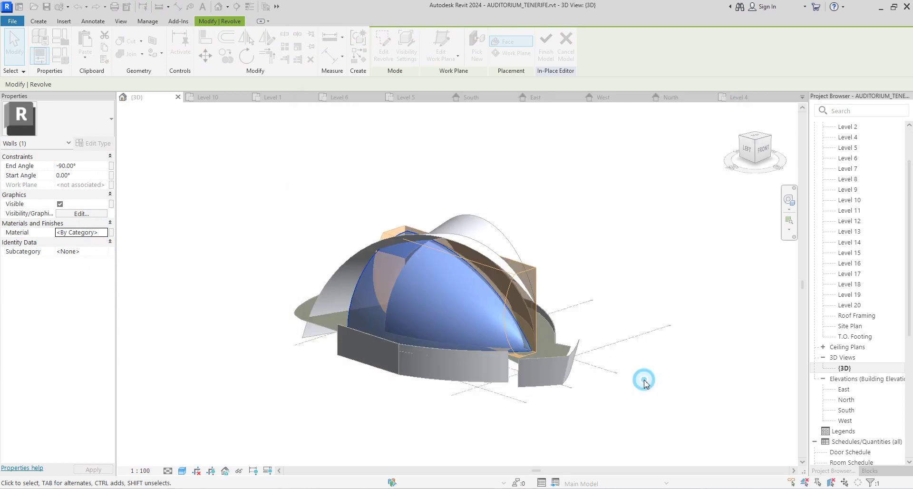
pyautogui.click(622, 231)
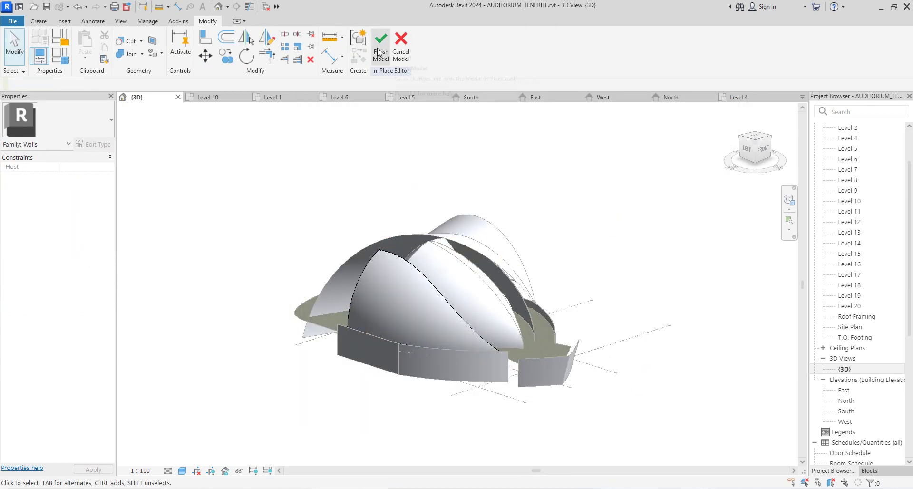
pyautogui.click(386, 50)
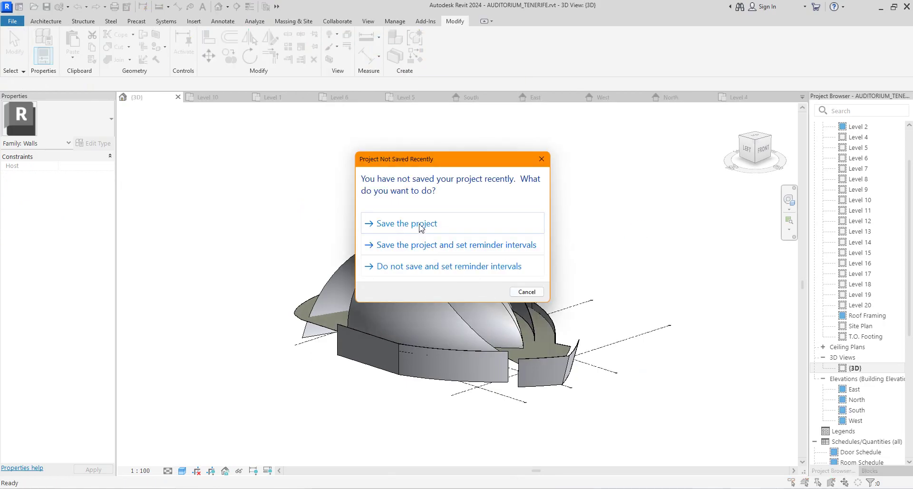
pyautogui.click(421, 228)
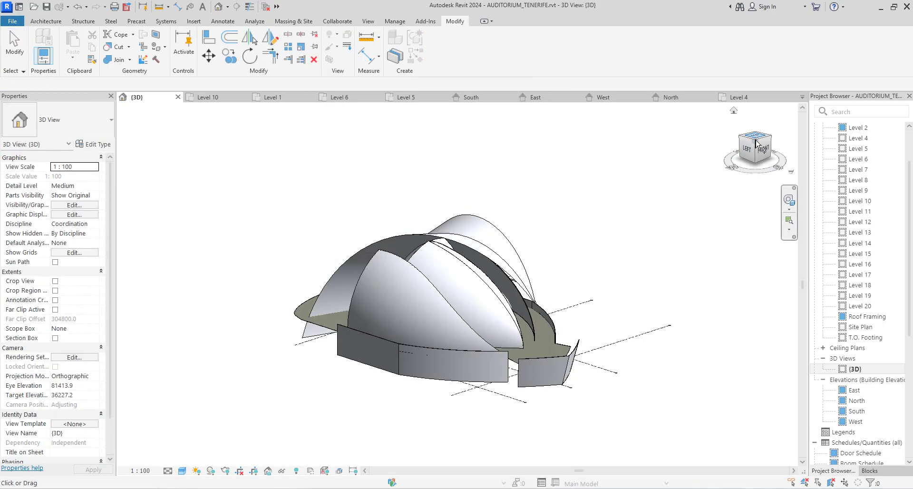
# Mirror a copy of the three side-arch wall elements to the building's other side about the central grid line in the South elevation.
pyautogui.moveTo(754, 142)
pyautogui.mouseDown()
pyautogui.moveTo(723, 182)
pyautogui.moveTo(623, 206)
pyautogui.moveTo(705, 178)
pyautogui.moveTo(641, 144)
pyautogui.moveTo(652, 160)
pyautogui.mouseUp()
pyautogui.click(745, 224)
pyautogui.moveTo(510, 224); pyautogui.dragTo(614, 399)
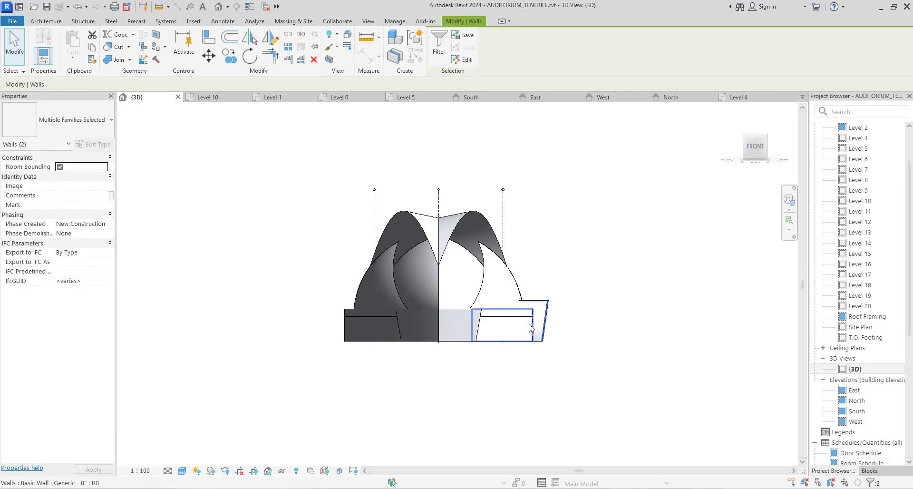
pyautogui.scroll(2, 549, 295)
pyautogui.keyDown('ctrl'); pyautogui.click(551, 293); pyautogui.keyUp('ctrl')
pyautogui.scroll(-3, 587, 331)
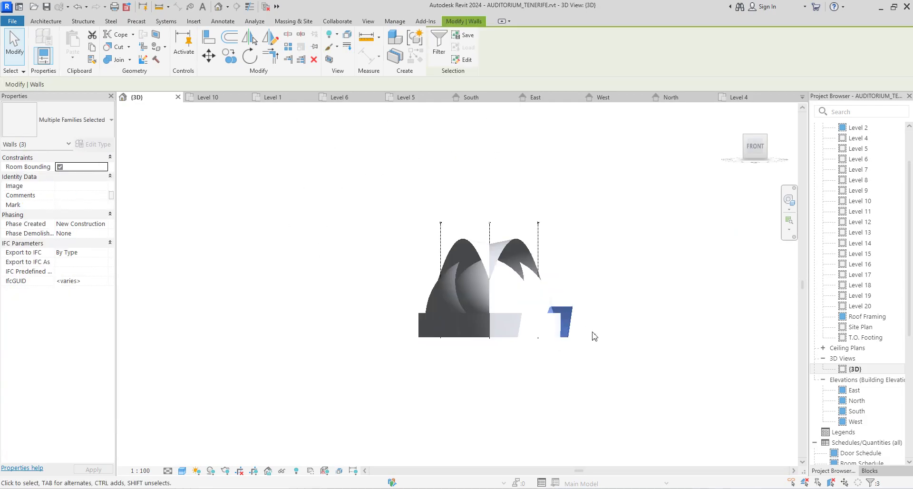
pyautogui.doubleClick(857, 412)
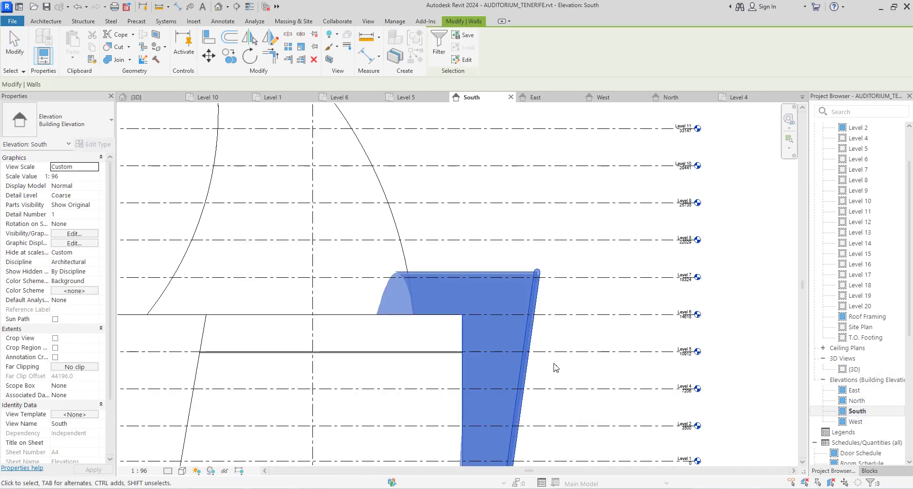
pyautogui.scroll(-5, 552, 366)
pyautogui.scroll(-4, 493, 296)
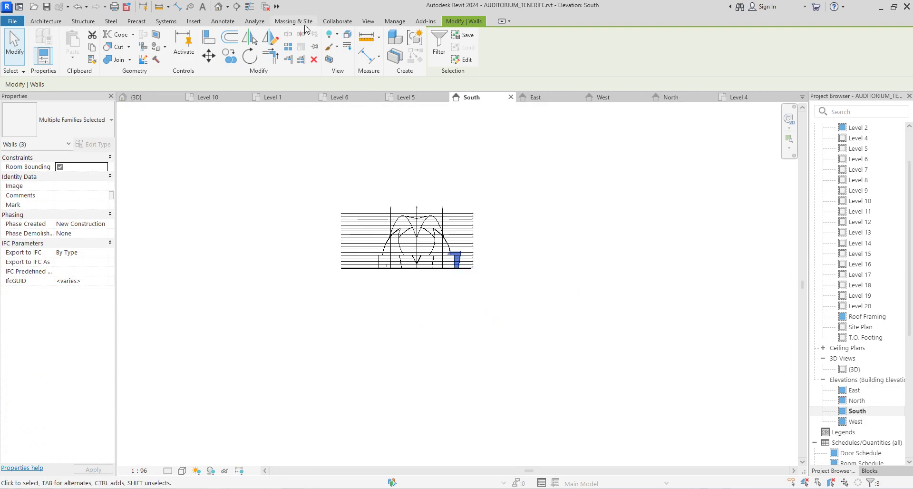
pyautogui.click(271, 37)
pyautogui.scroll(5, 414, 223)
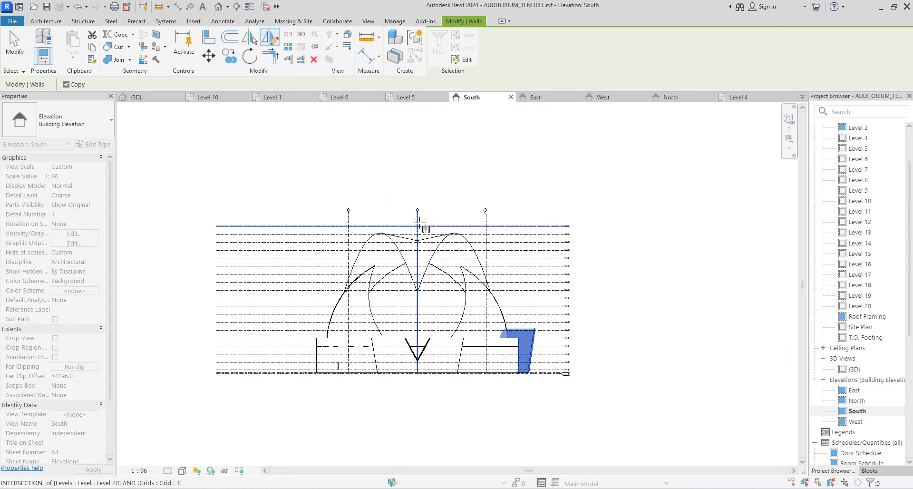
pyautogui.click(417, 192)
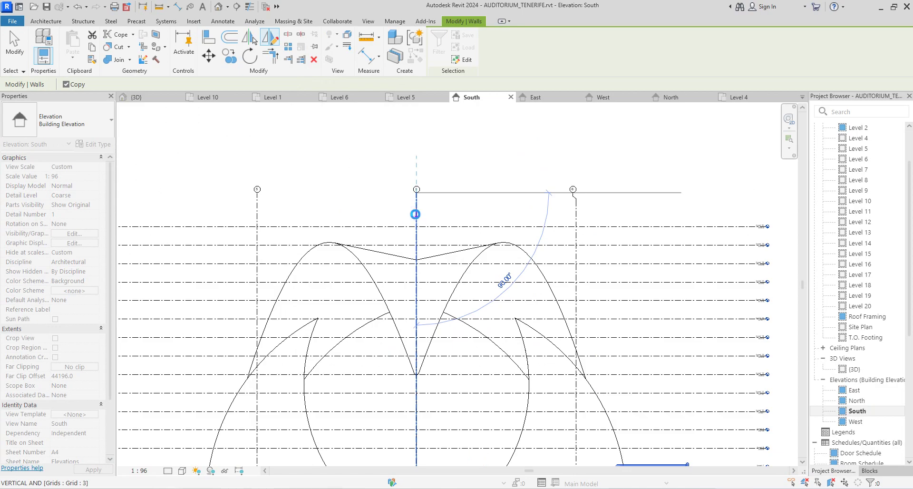
pyautogui.click(416, 214)
pyautogui.click(365, 206)
pyautogui.scroll(-3, 333, 266)
pyautogui.scroll(1, 300, 320)
pyautogui.scroll(-5, 362, 338)
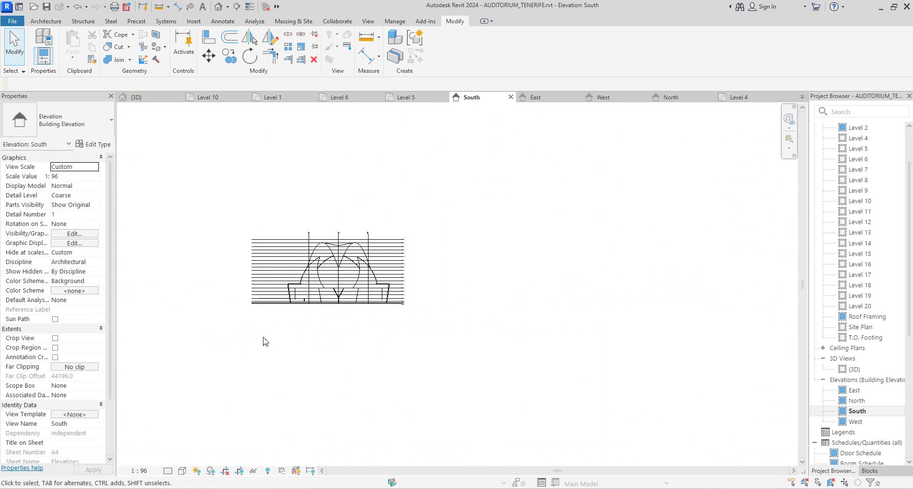
# Turn on shadows and set the visual style to Shaded in the South elevation to check the mirrored arch.
pyautogui.click(210, 471)
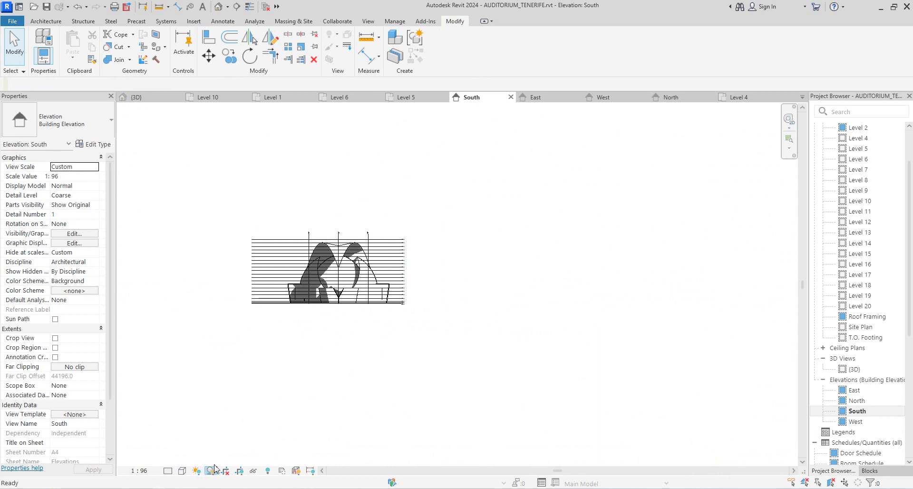
pyautogui.click(182, 471)
pyautogui.click(205, 431)
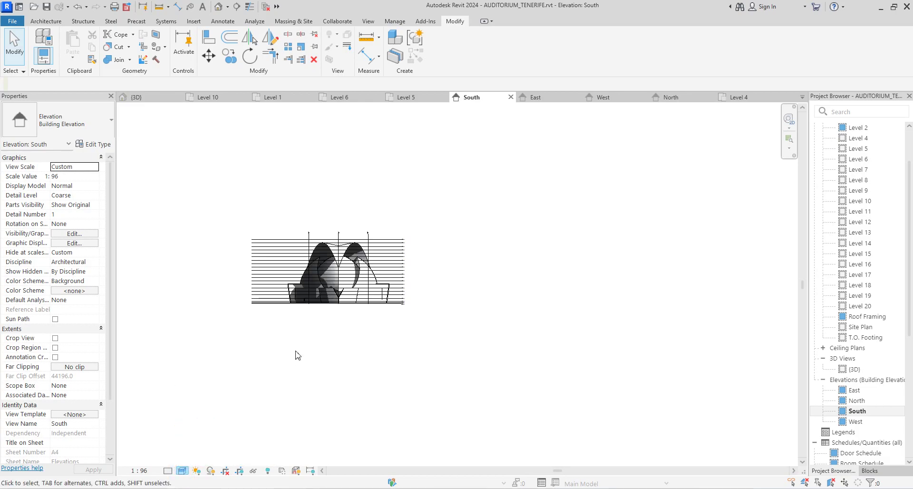
pyautogui.scroll(5, 321, 262)
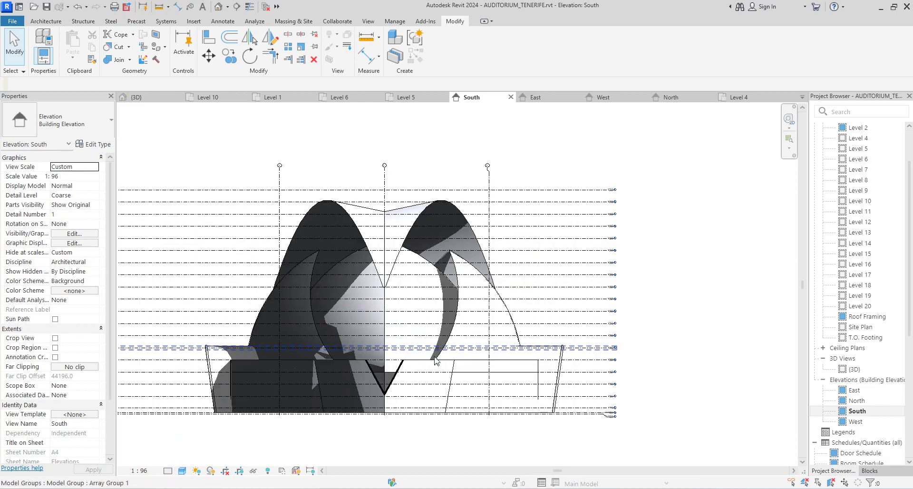
pyautogui.scroll(-2, 533, 259)
pyautogui.scroll(2, 466, 341)
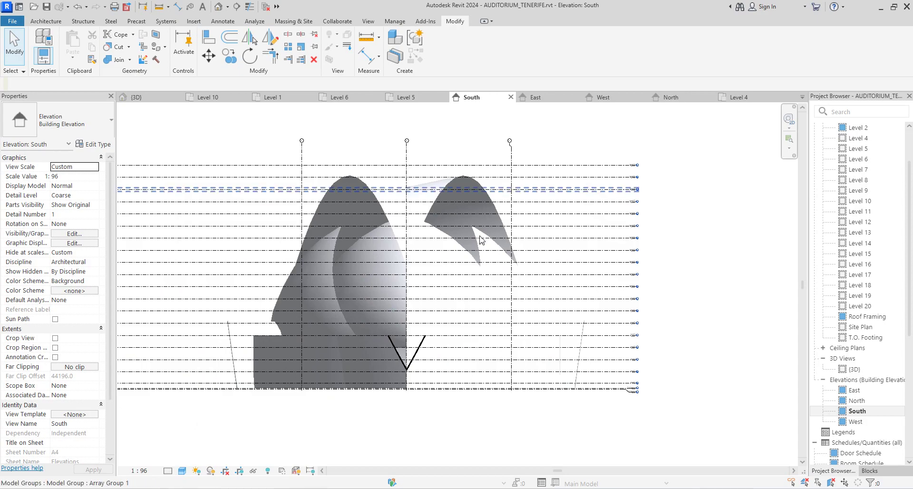
# Open the East elevation and examine the side arch and perimeter walls.
pyautogui.doubleClick(855, 390)
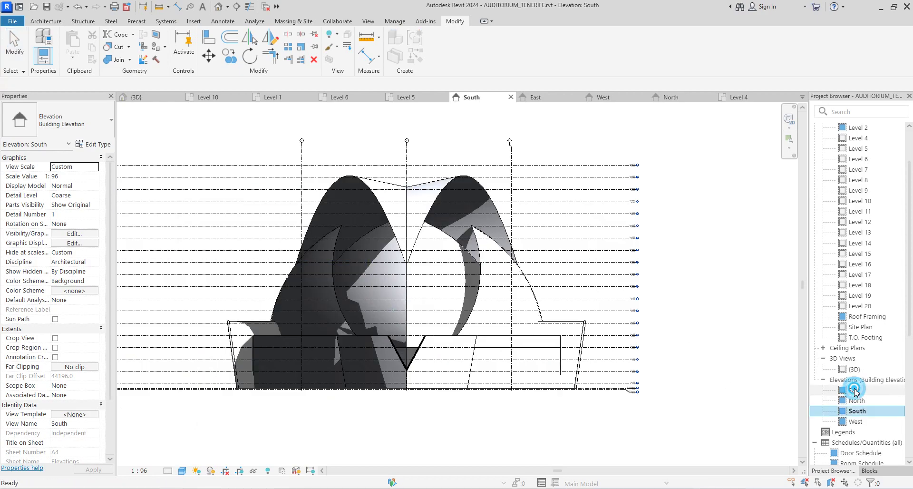
pyautogui.scroll(2, 525, 244)
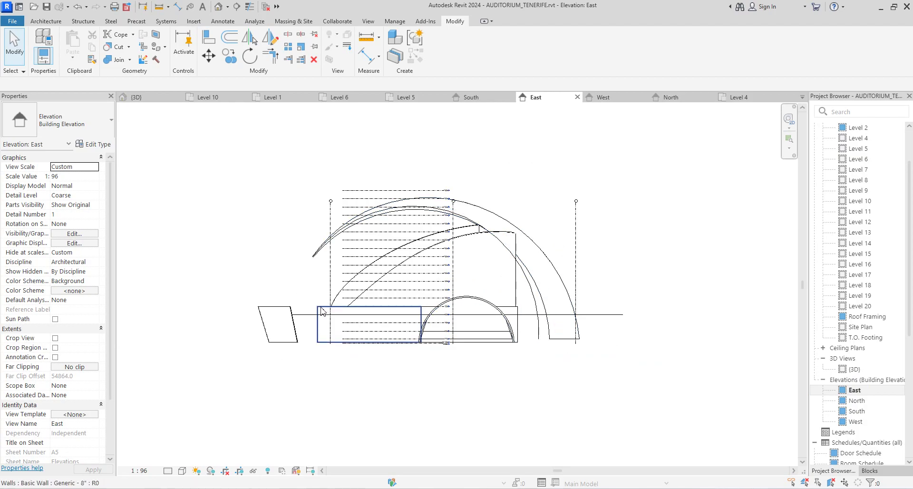
pyautogui.scroll(-1, 457, 315)
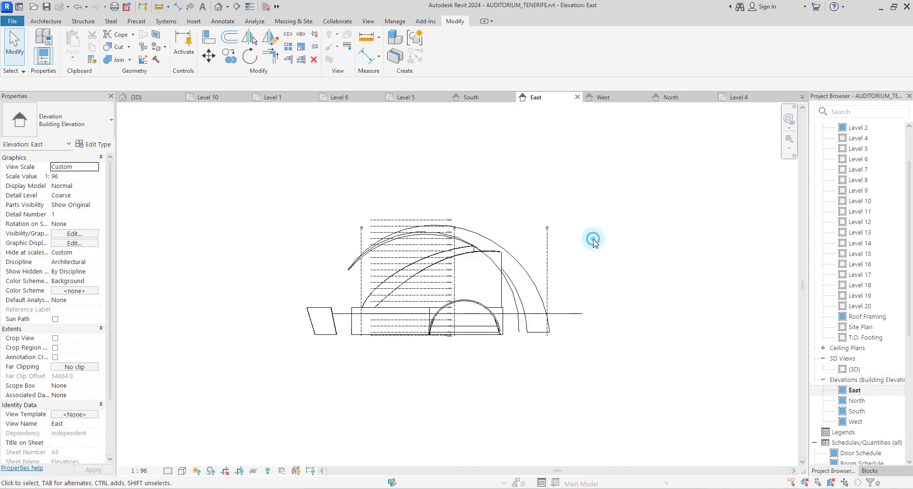
# Turn on shadows in the East elevation and set its visual style to Shaded, trying Textures first.
pyautogui.click(182, 470)
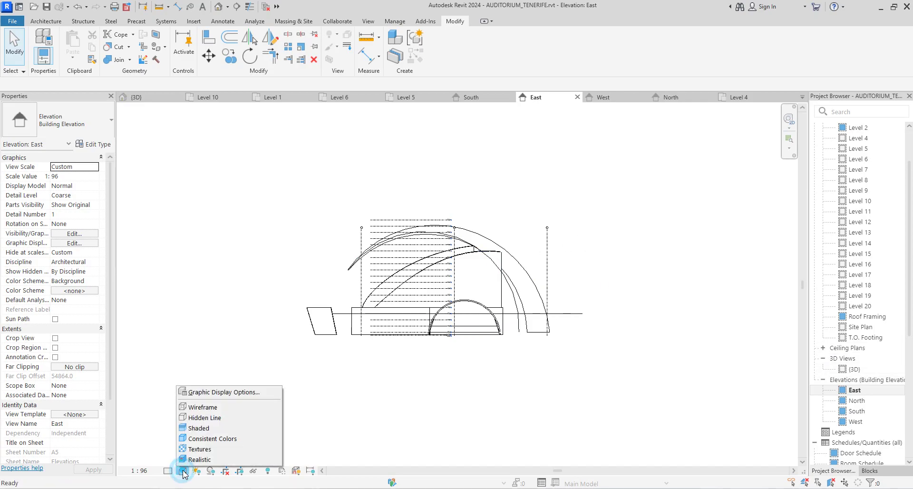
pyautogui.click(210, 451)
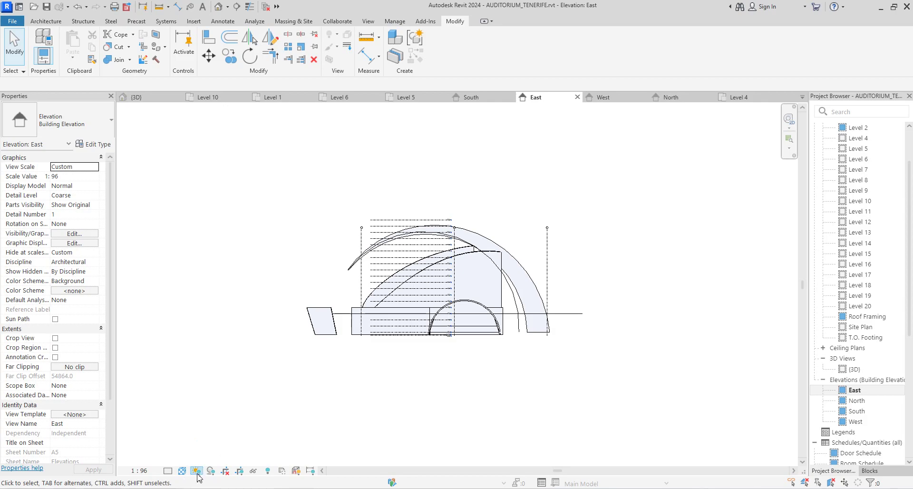
pyautogui.click(210, 472)
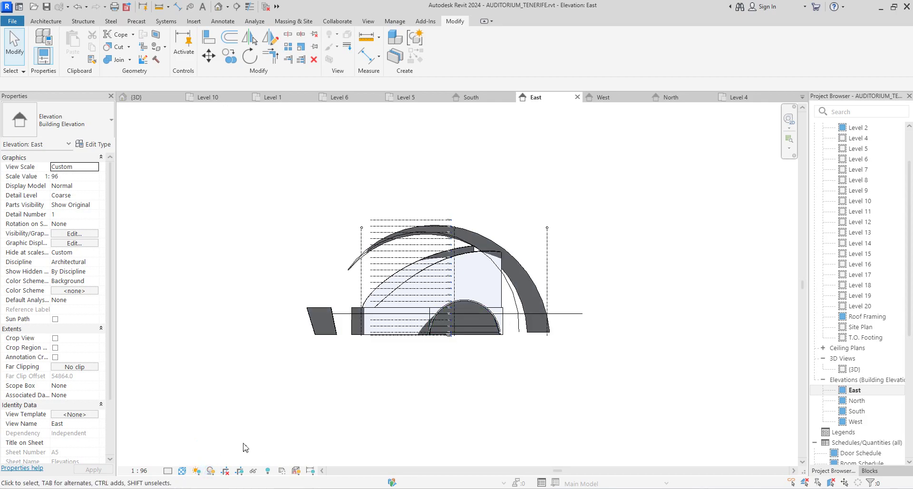
pyautogui.click(184, 471)
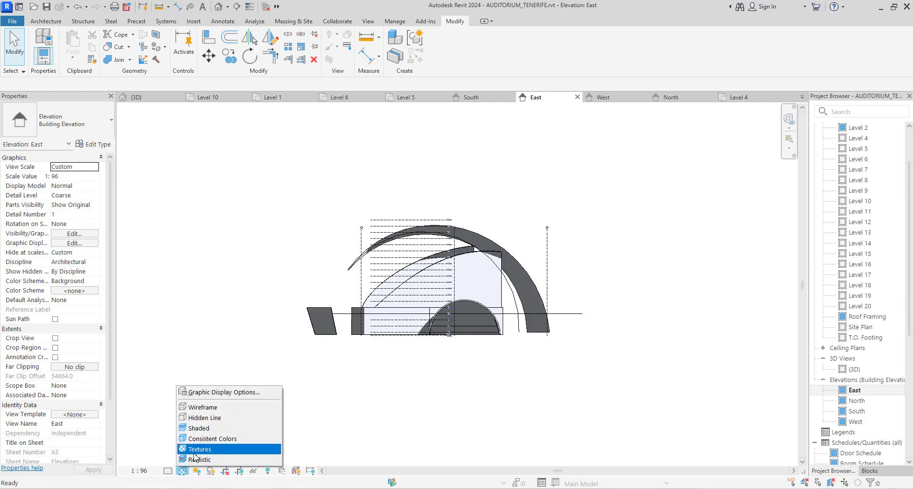
pyautogui.click(200, 438)
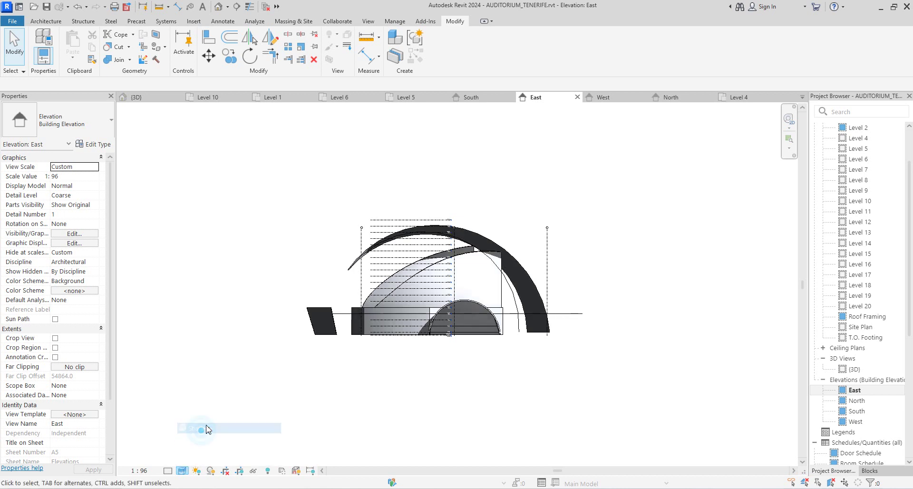
pyautogui.scroll(5, 359, 288)
pyautogui.scroll(-4, 348, 259)
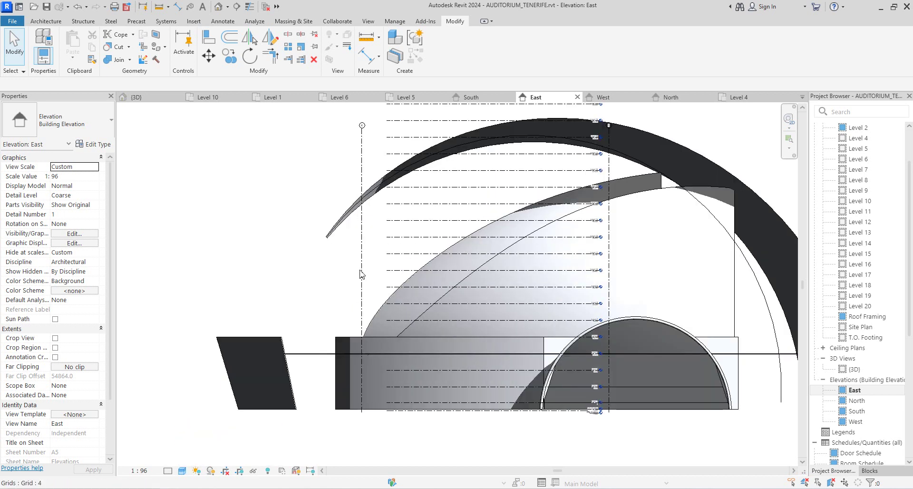
# Open the default {3D} view and examine the auditorium's shells, arches and perimeter walls from the corners, left and front.
pyautogui.click(868, 369)
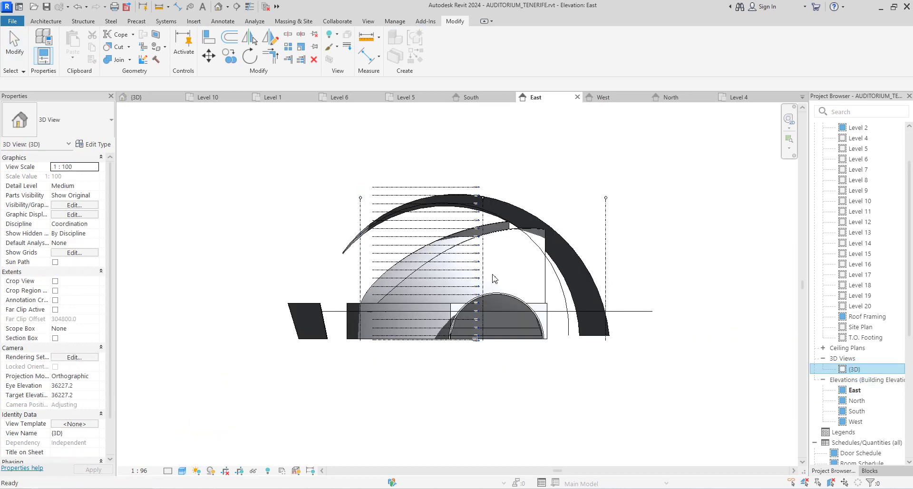
pyautogui.doubleClick(851, 369)
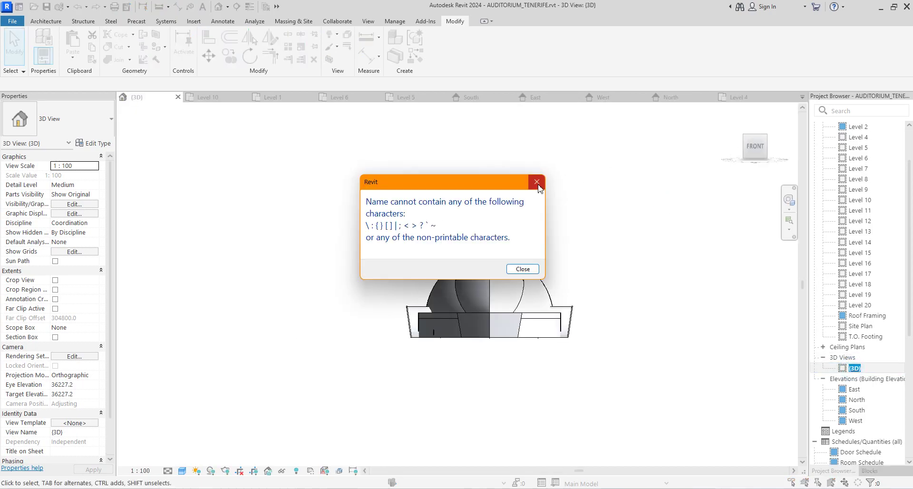
pyautogui.click(537, 184)
pyautogui.click(745, 149)
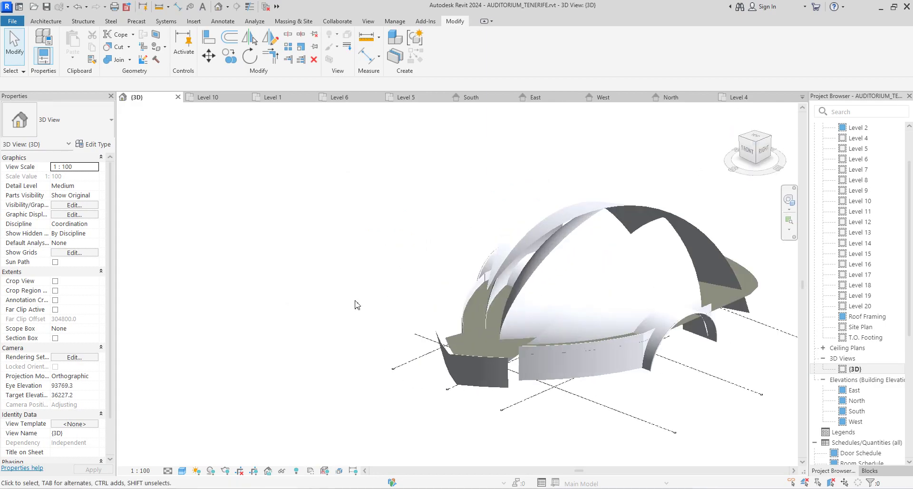
pyautogui.click(740, 138)
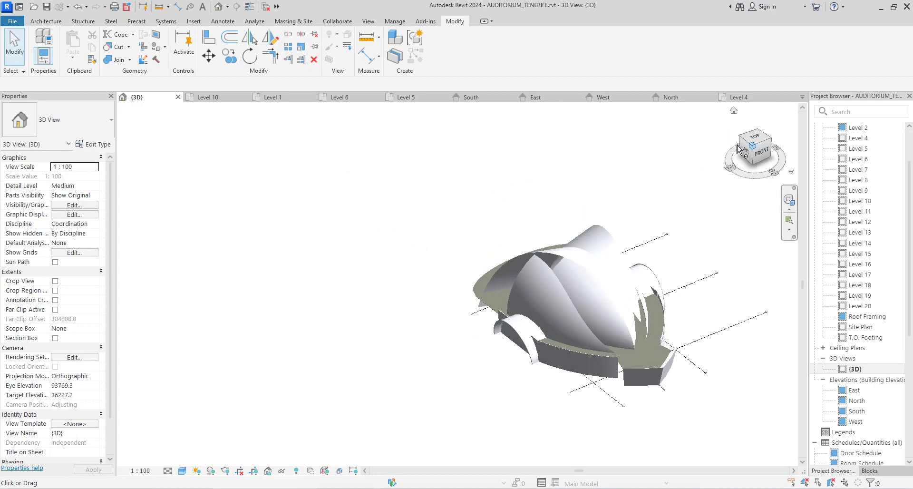
pyautogui.click(746, 151)
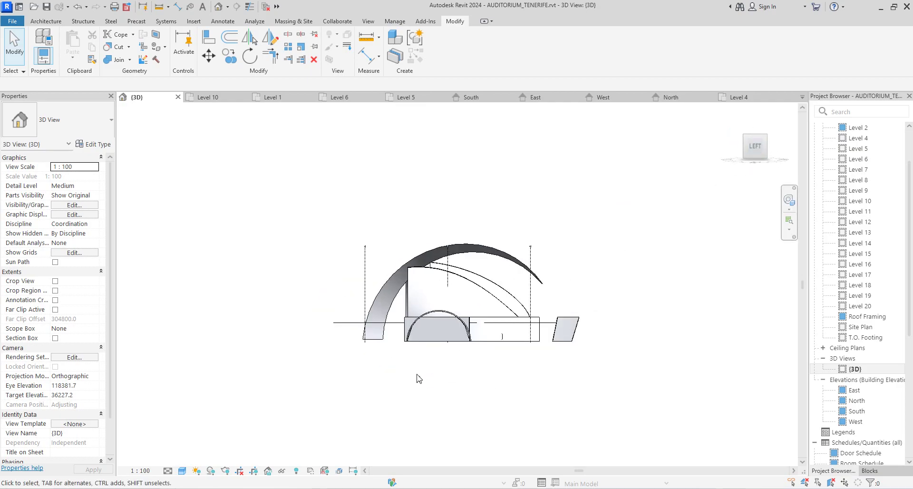
pyautogui.scroll(3, 419, 379)
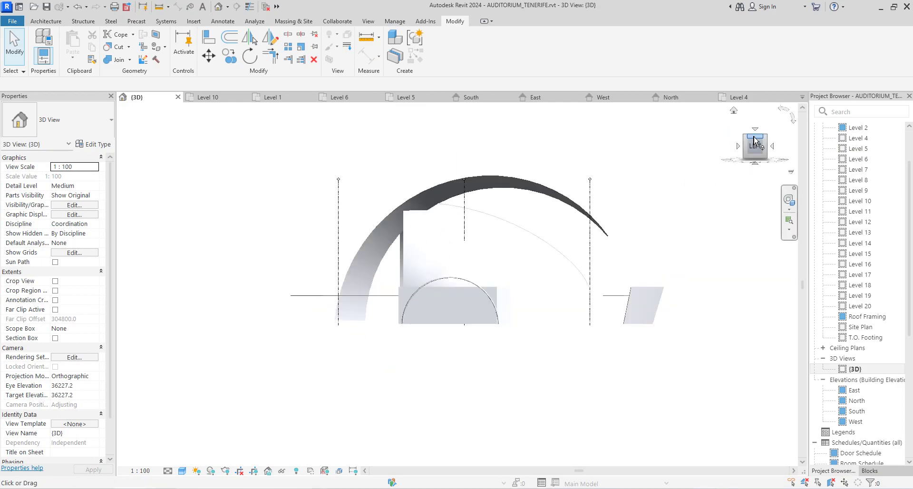
pyautogui.click(738, 148)
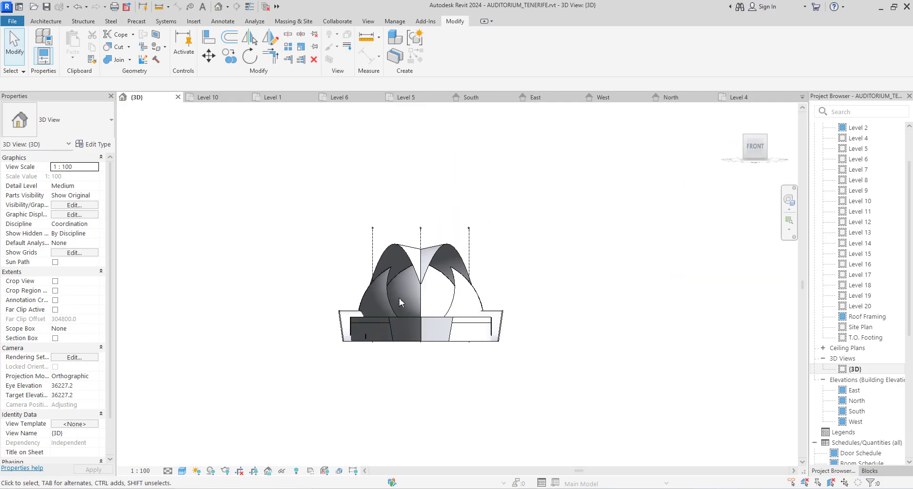
pyautogui.scroll(3, 398, 298)
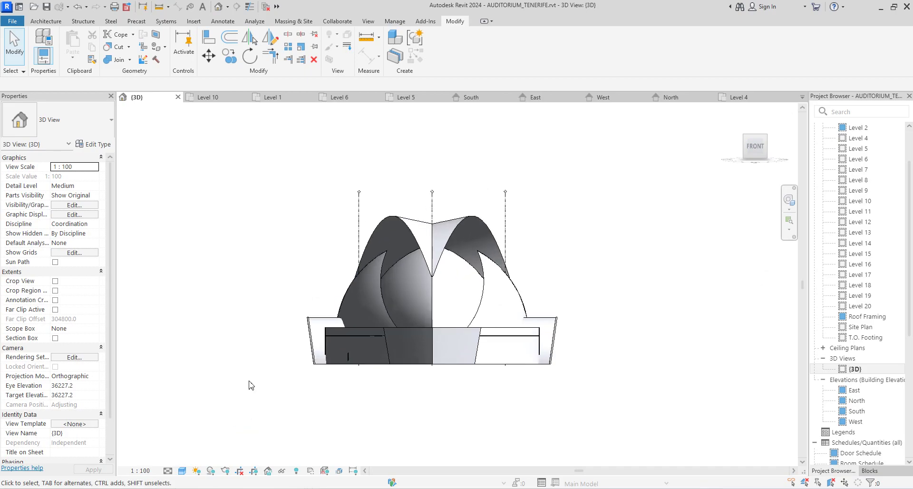